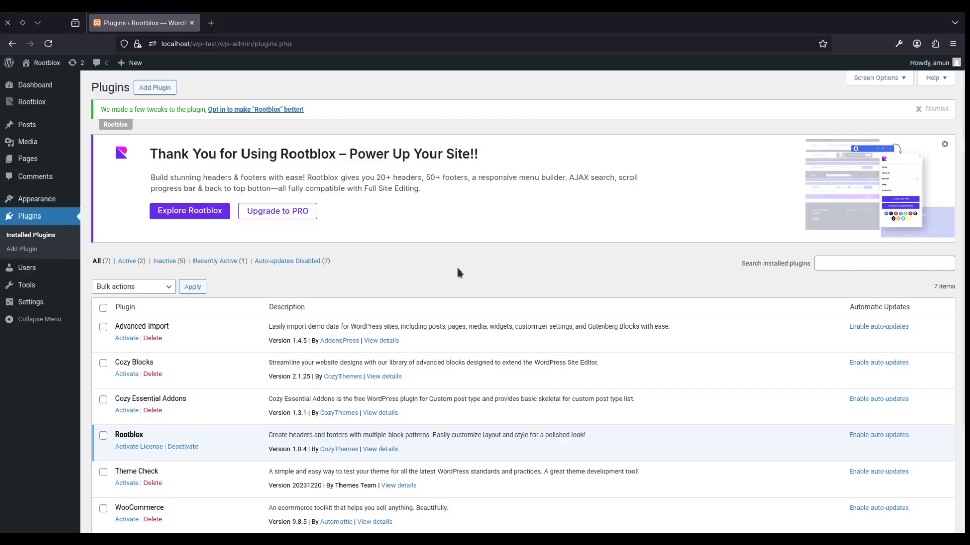
Step: Search the WordPress plugin directory for "Rootblox" from the installed plugins page
scroll(457, 271, down, 3)
double_click(136, 311)
scroll(284, 286, up, 3)
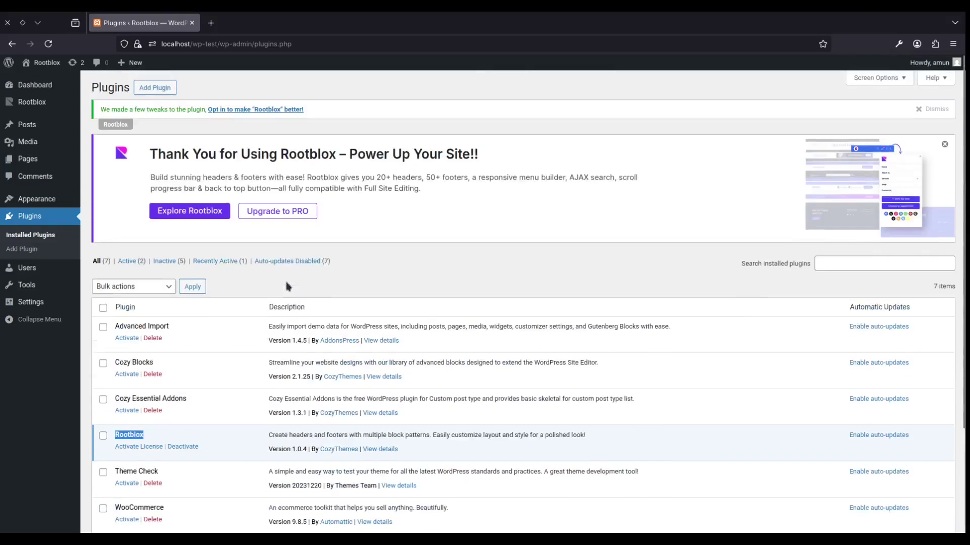
click(156, 88)
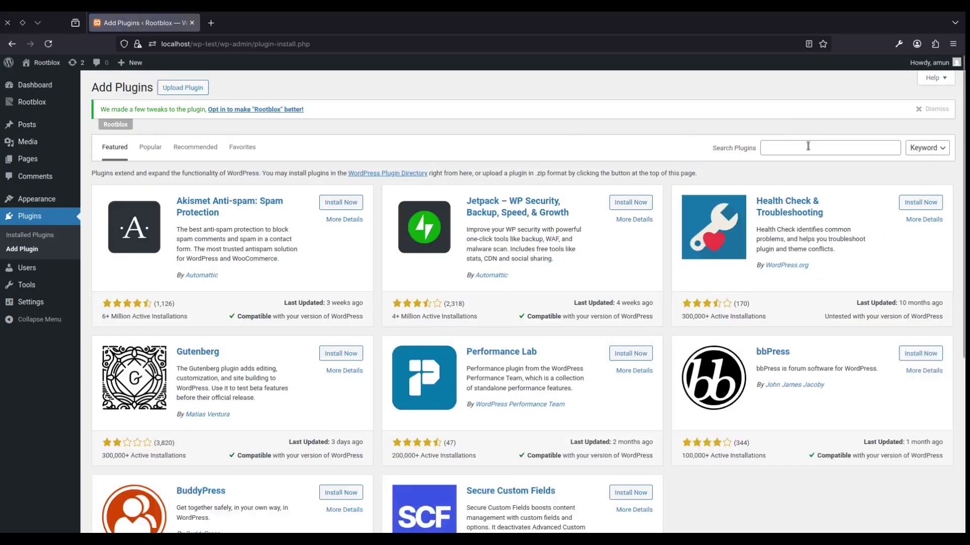
click(808, 147)
text(Rootblox)
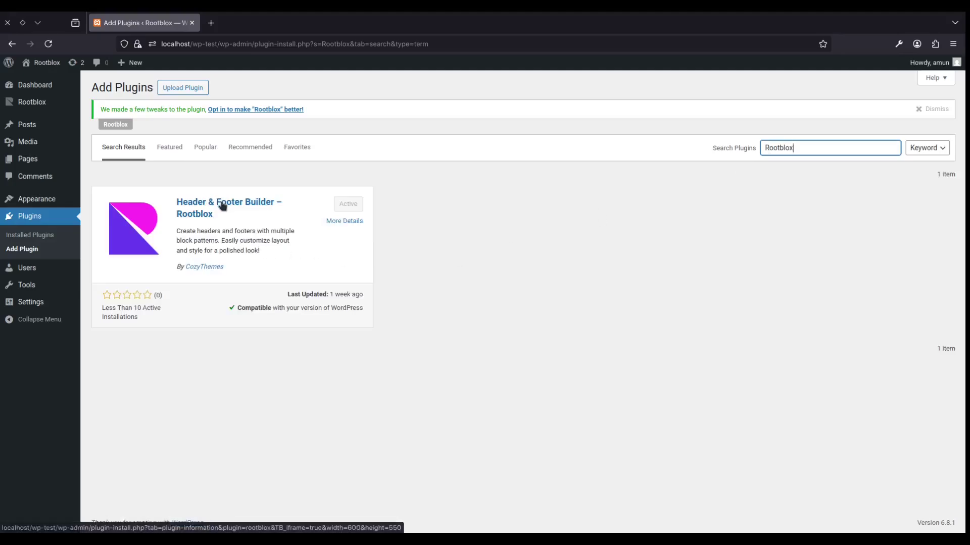
Step: Activate the free version of Rootblox without a license, allow its opt-in, and dismiss the confirmation notice
click(32, 102)
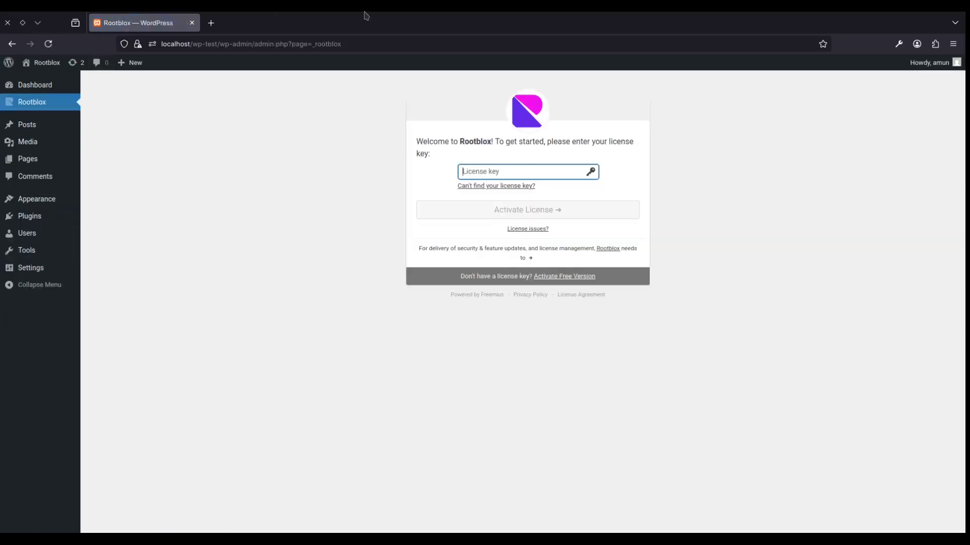
click(570, 282)
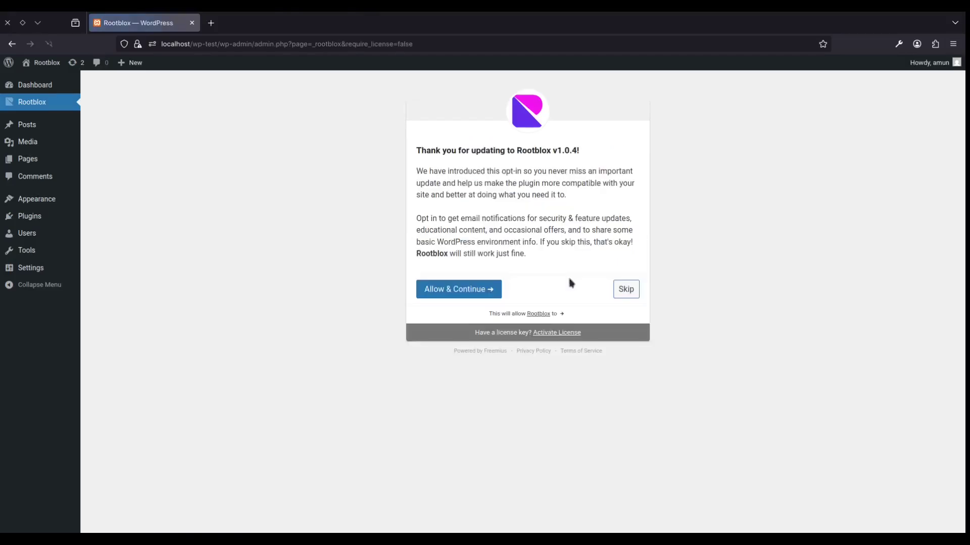
click(483, 291)
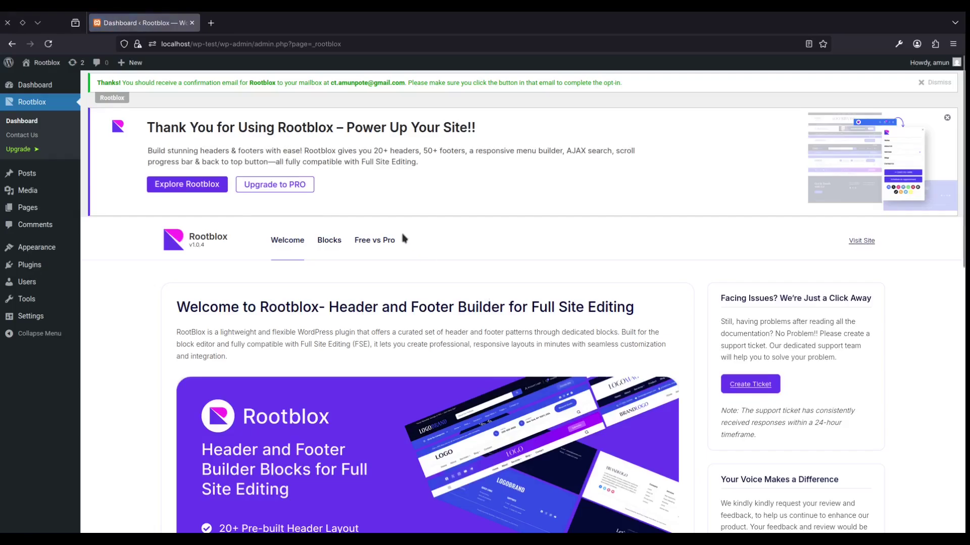
click(935, 83)
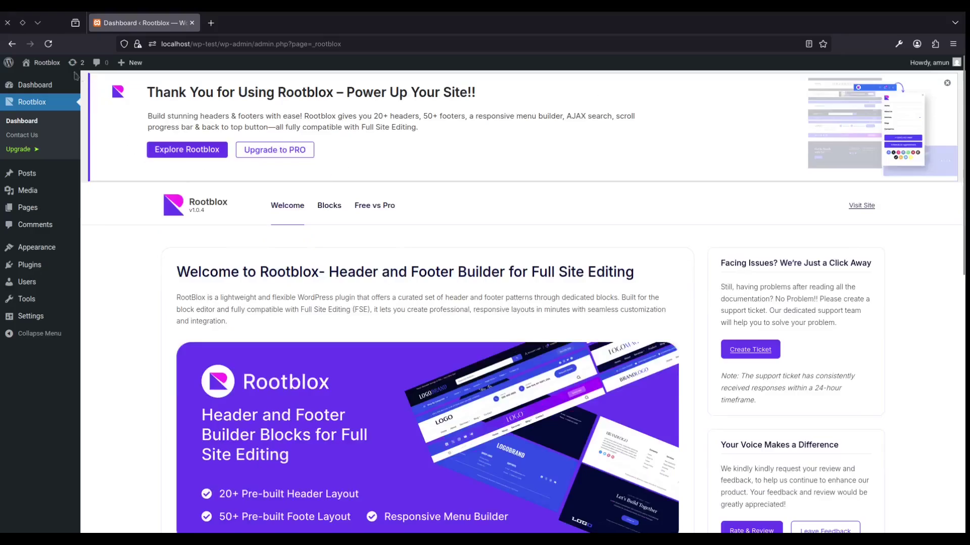
Step: Open the live site in a new browser tab and look over the homepage from header to footer
mouse_move(54, 71)
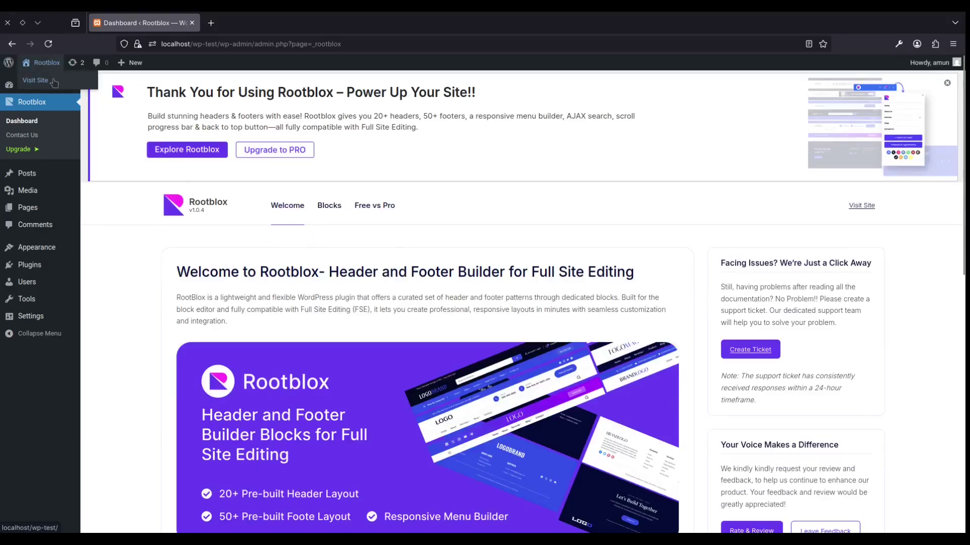
click(54, 83)
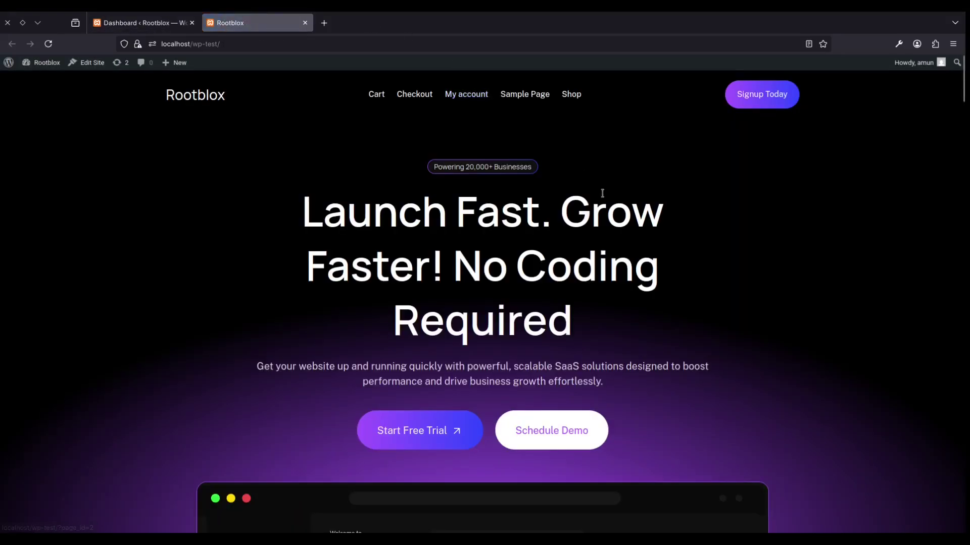
scroll(602, 193, down, 15)
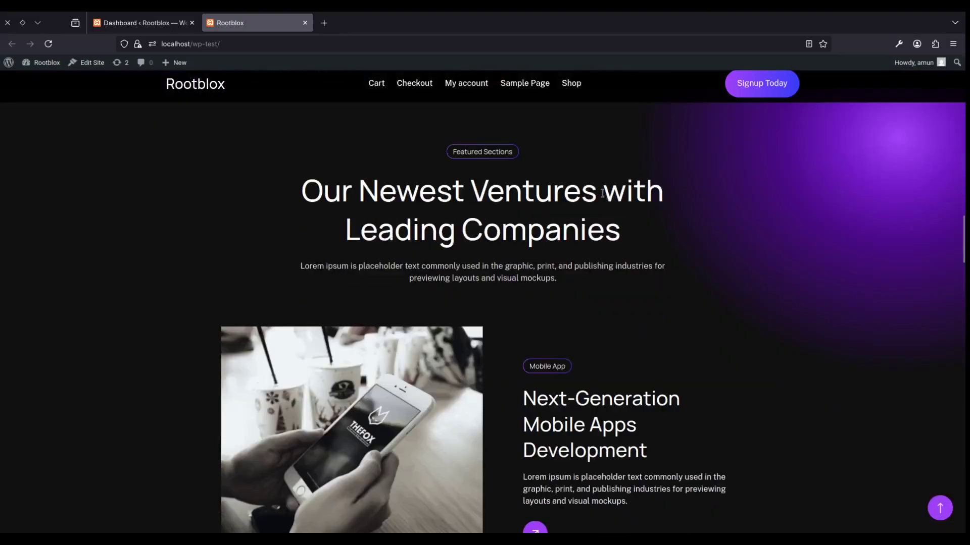
scroll(602, 194, down, 15)
scroll(604, 198, up, 8)
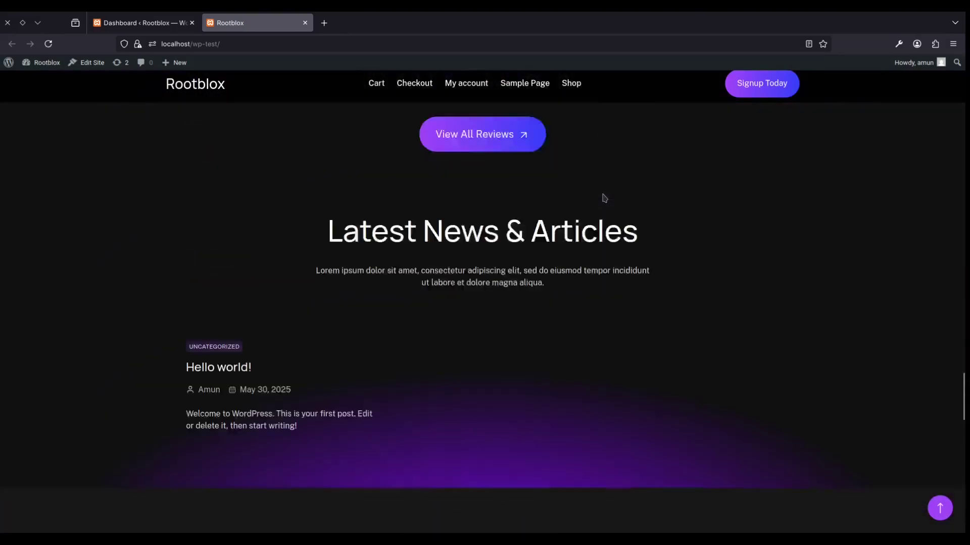
scroll(605, 198, up, 20)
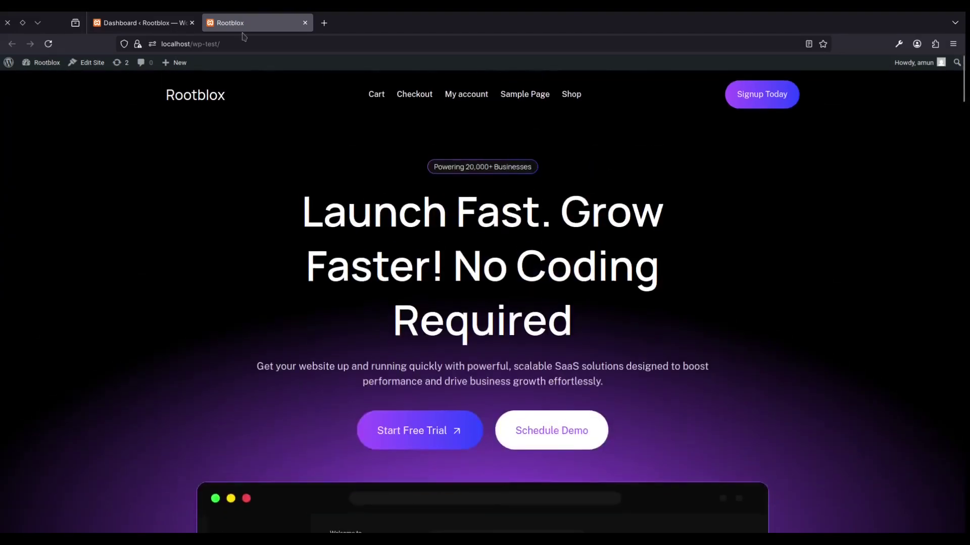
Step: Return to the Rootblox dashboard and read its header layout, footer layout, Ajax search and PRO feature descriptions
click(144, 22)
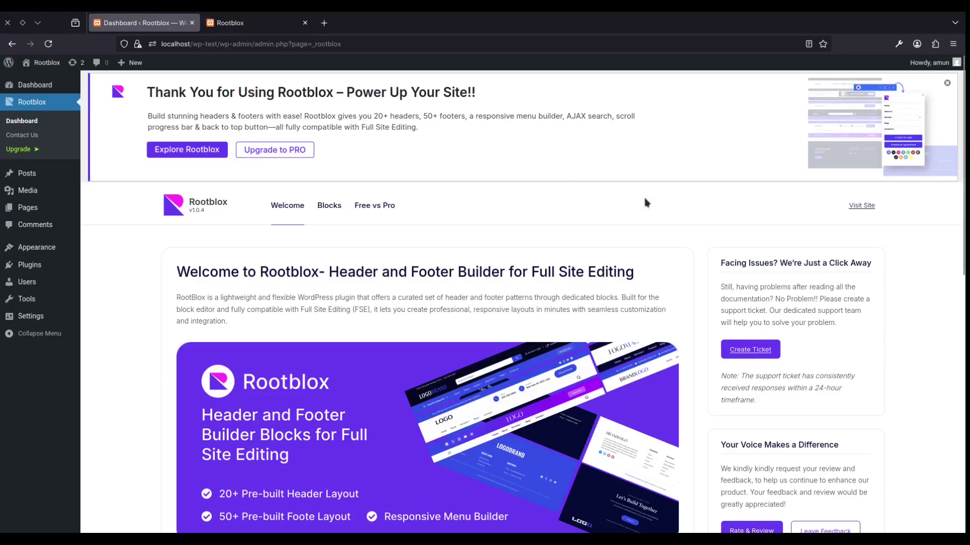
scroll(645, 202, down, 9)
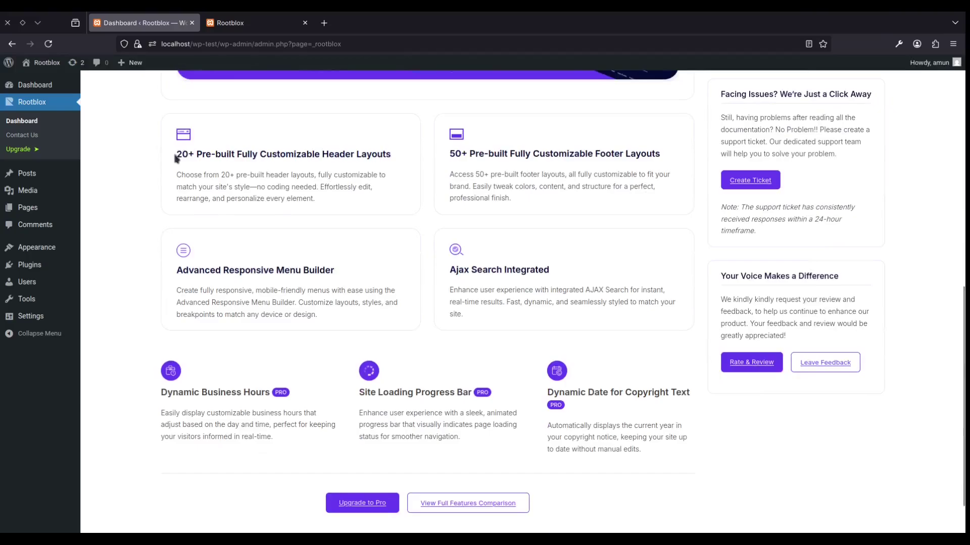
drag(177, 158, 257, 157)
click(122, 164)
drag(446, 161, 539, 154)
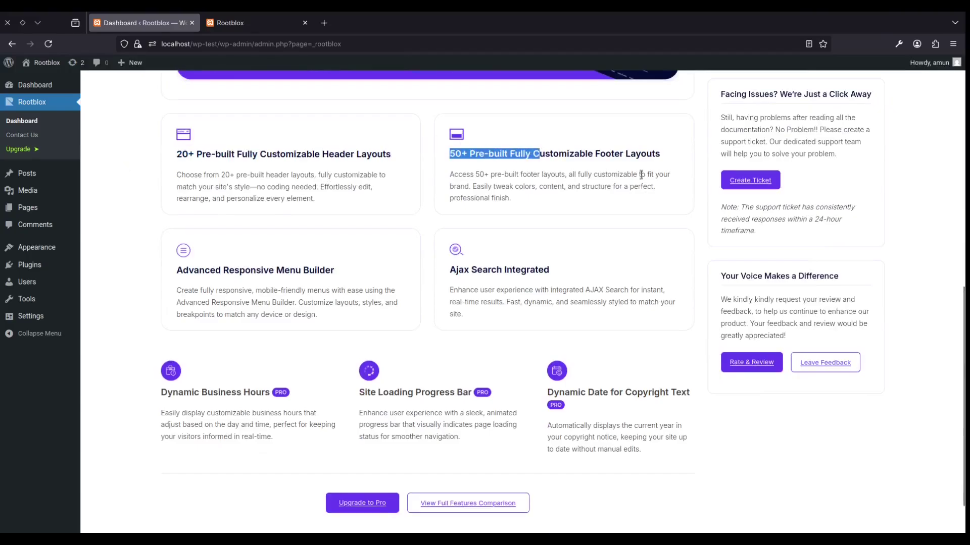
click(699, 158)
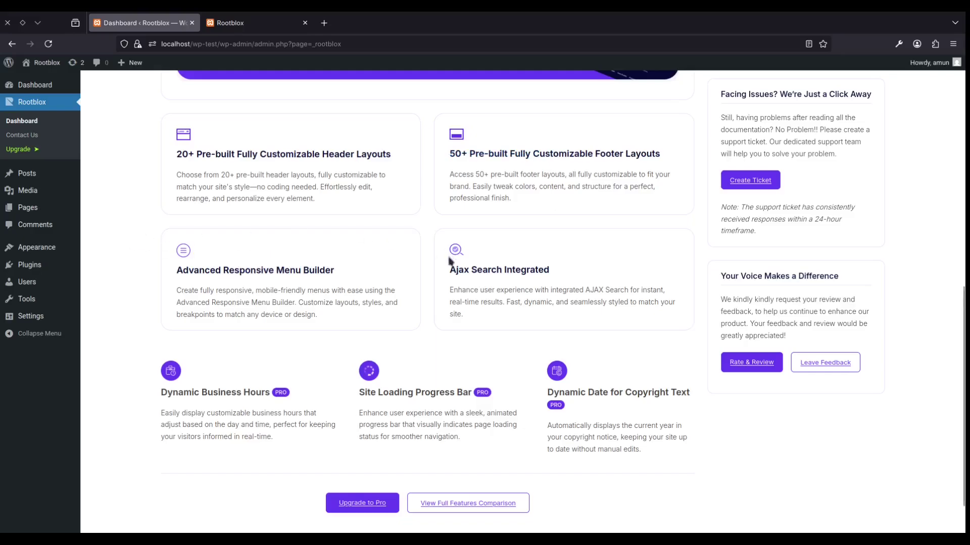
drag(448, 272, 515, 270)
click(429, 223)
scroll(428, 223, down, 2)
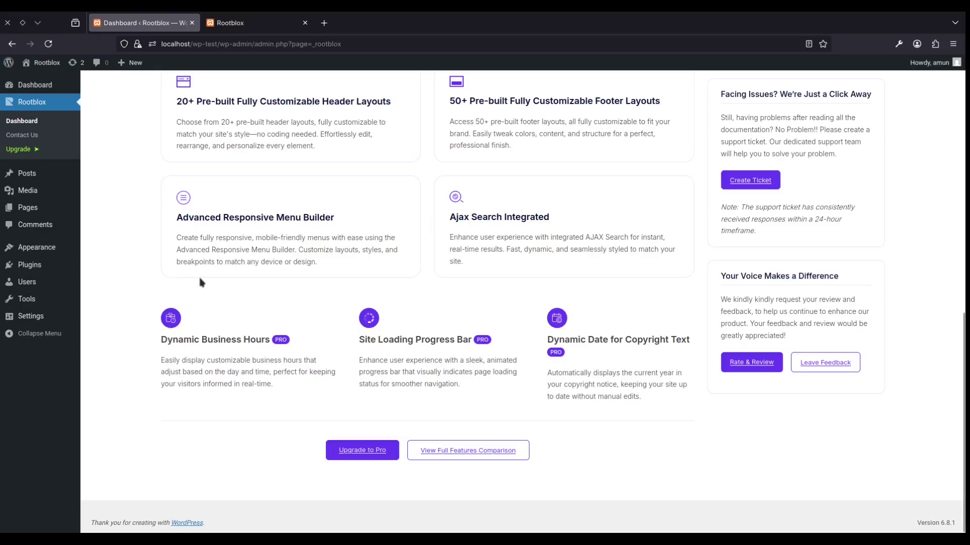
scroll(291, 201, up, 10)
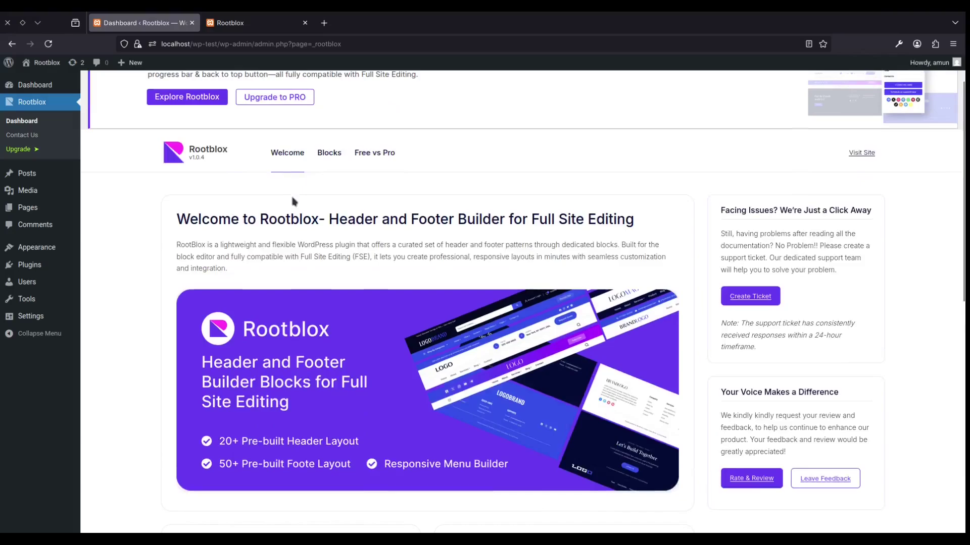
Step: Examine the Rootblox control settings for blocks and look through the Welcome page's feature overview again
click(335, 162)
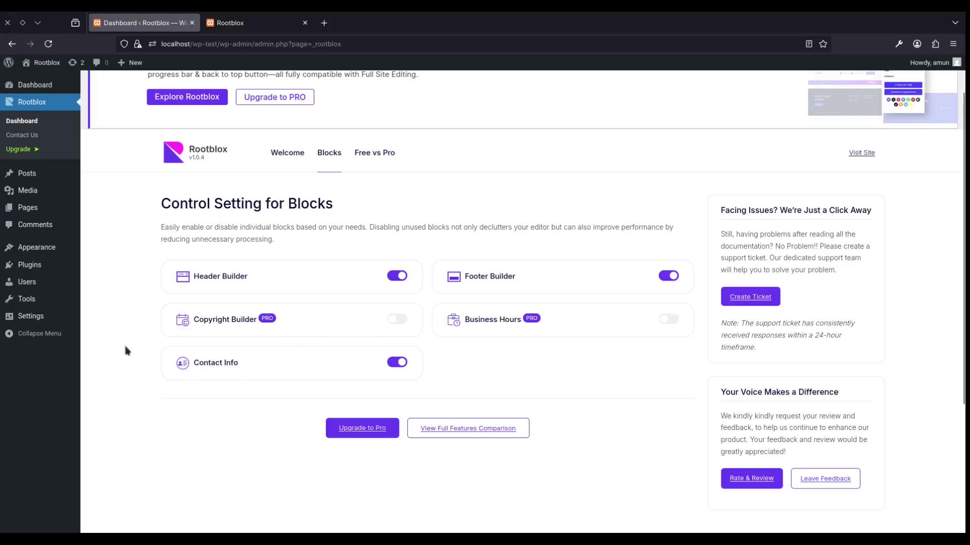
scroll(174, 308, up, 2)
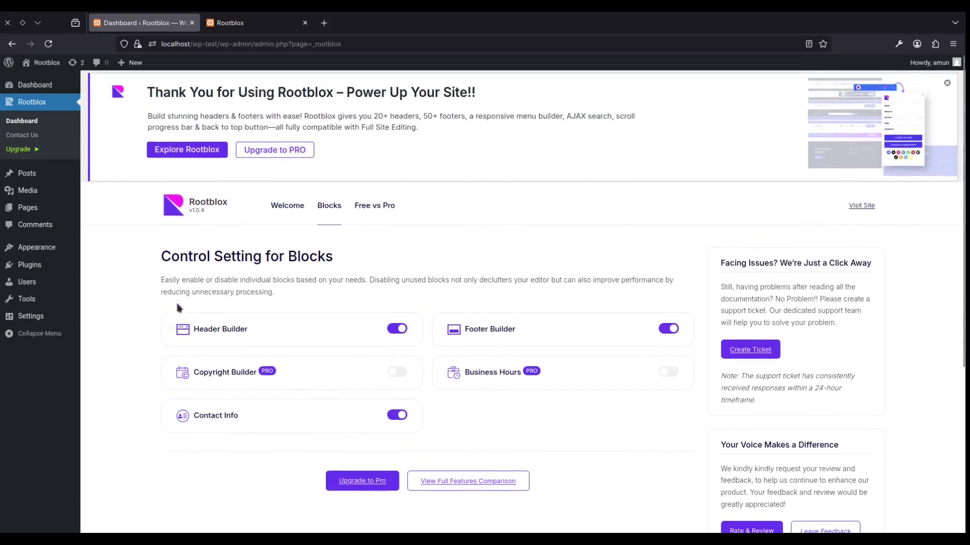
click(279, 207)
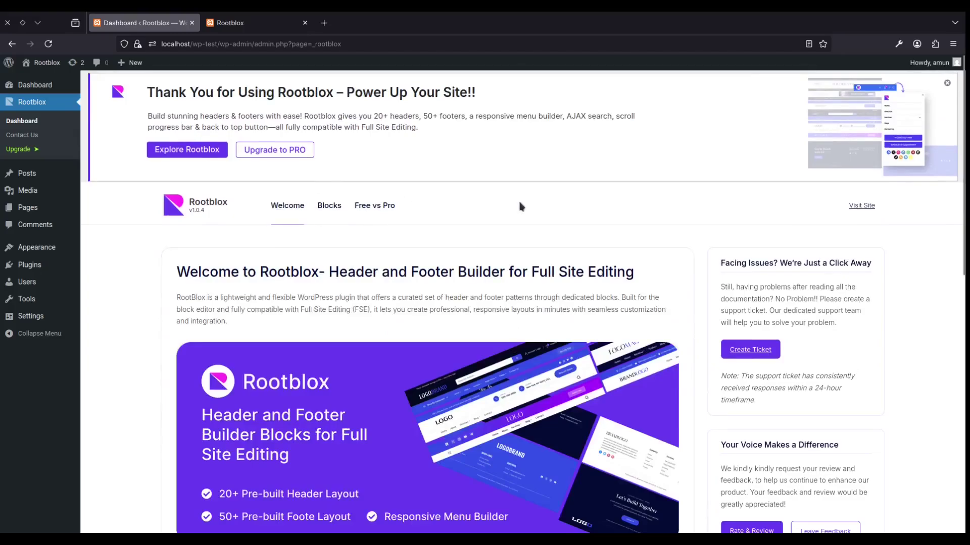
scroll(520, 207, down, 3)
scroll(520, 205, down, 7)
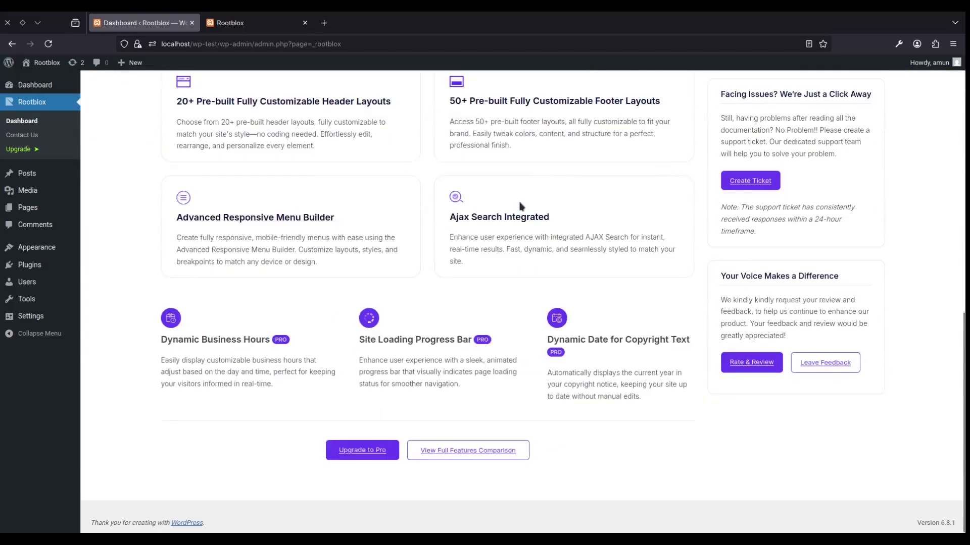
scroll(520, 206, up, 8)
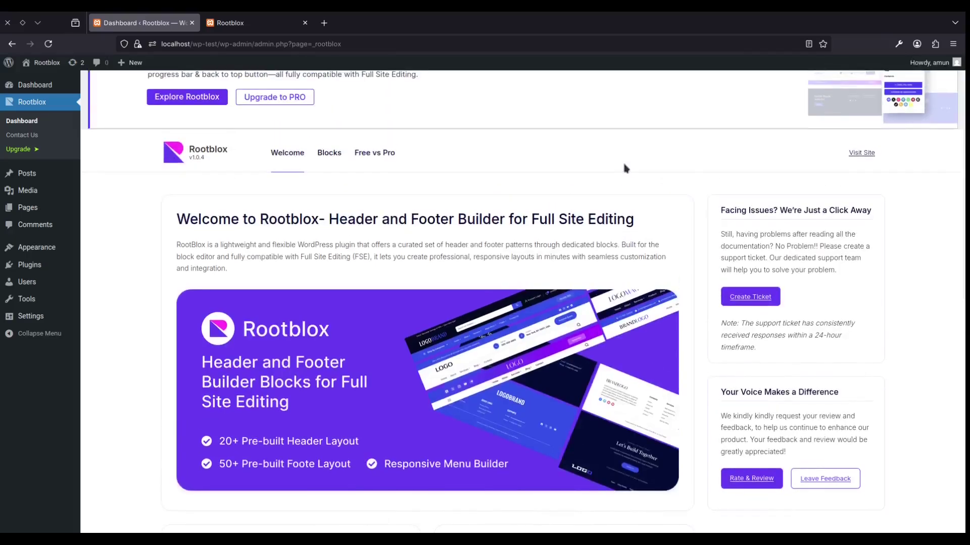
scroll(625, 167, up, 1)
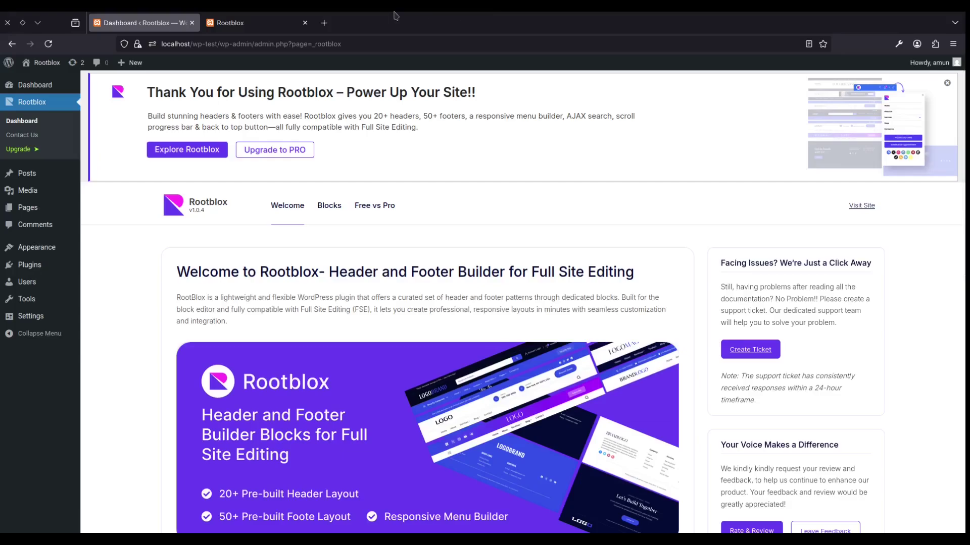
Step: Open the live homepage's Front Page template in the site editor and show its block list
click(256, 15)
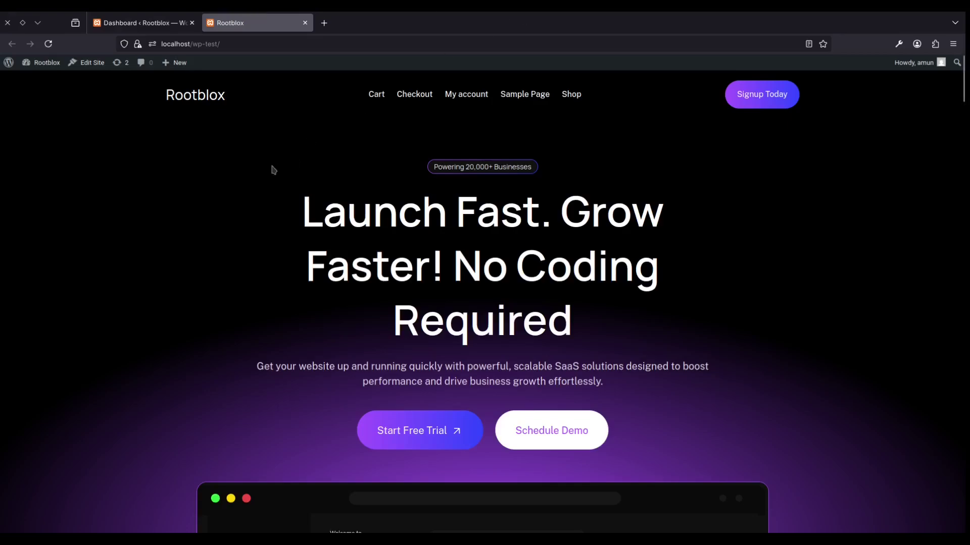
click(91, 62)
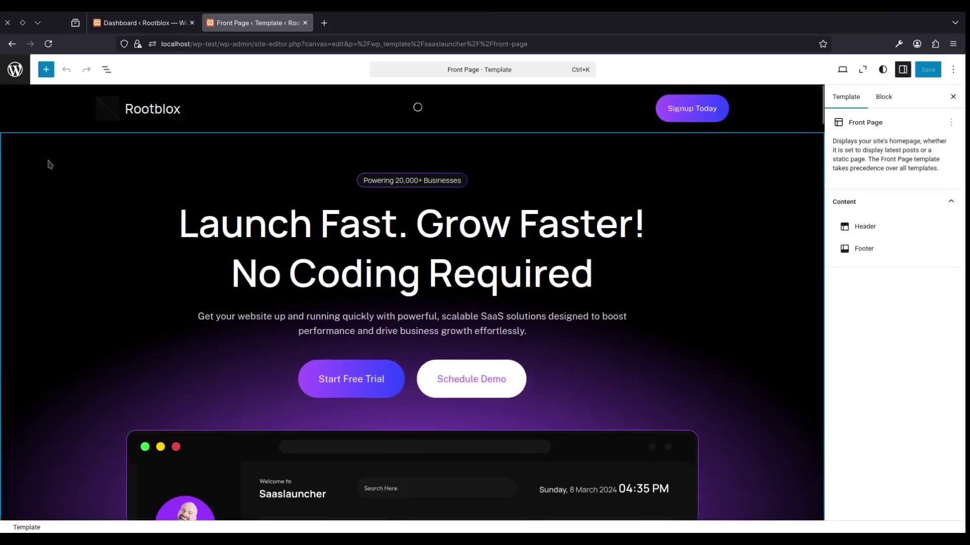
click(106, 69)
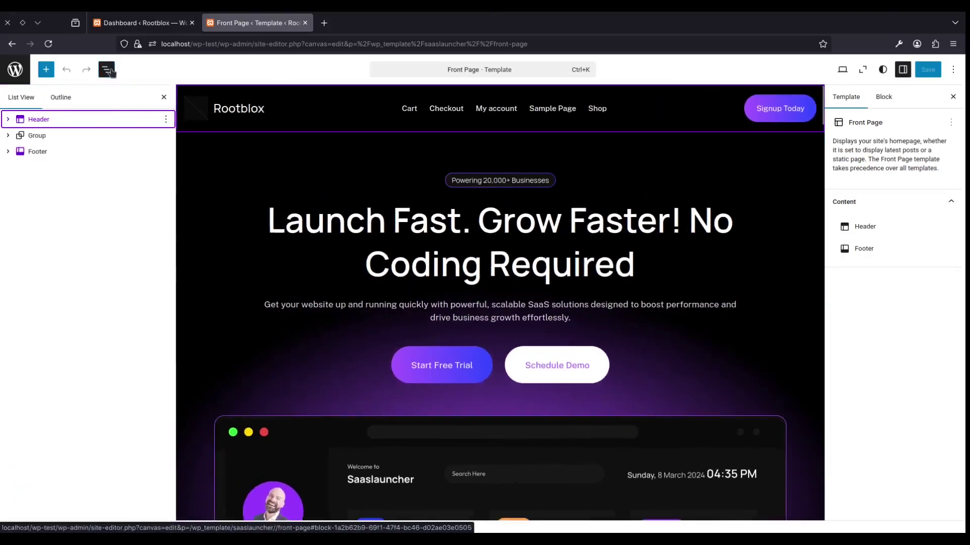
Step: Delete the Header Default group from the Header template part and save the change
click(8, 119)
click(56, 135)
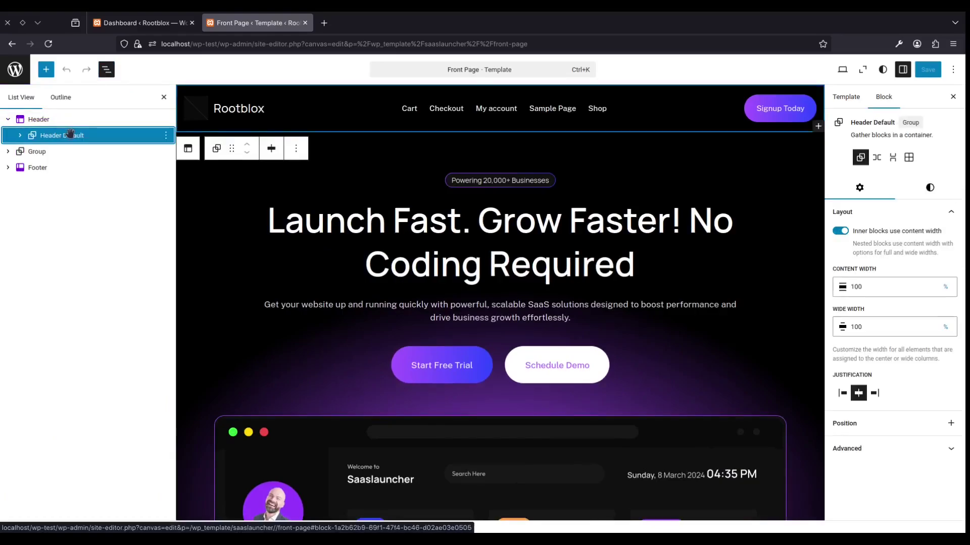
key(Delete)
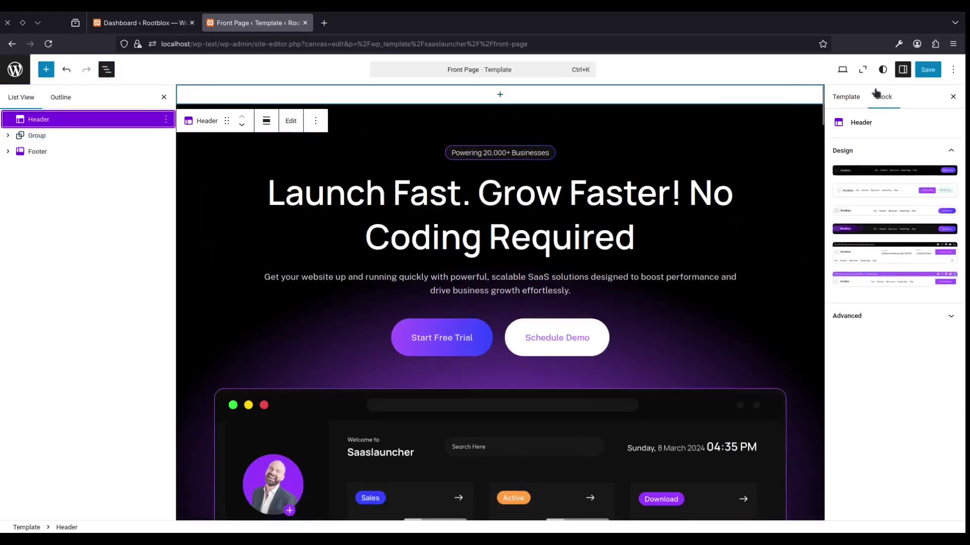
click(931, 71)
click(935, 72)
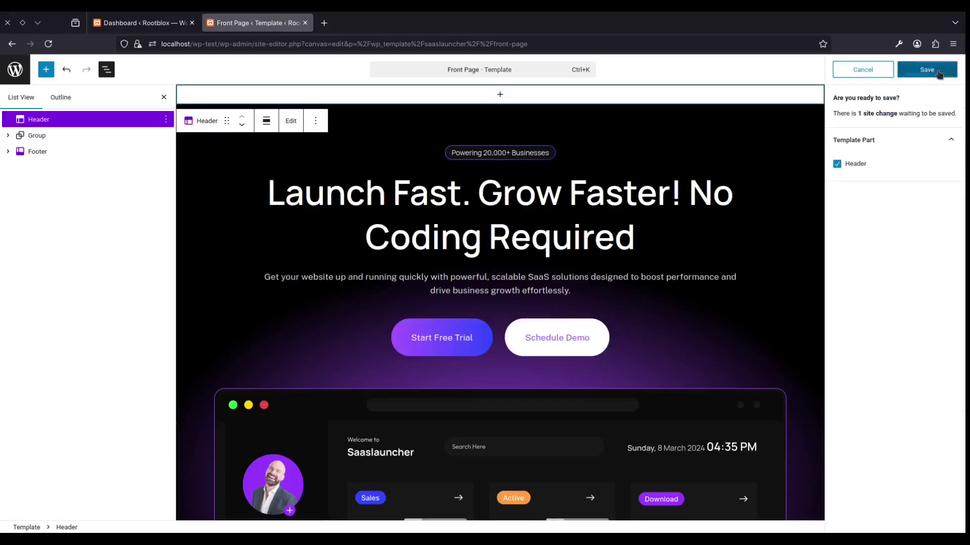
Step: Insert a Header Builder block into the empty Header template part and select it
click(500, 94)
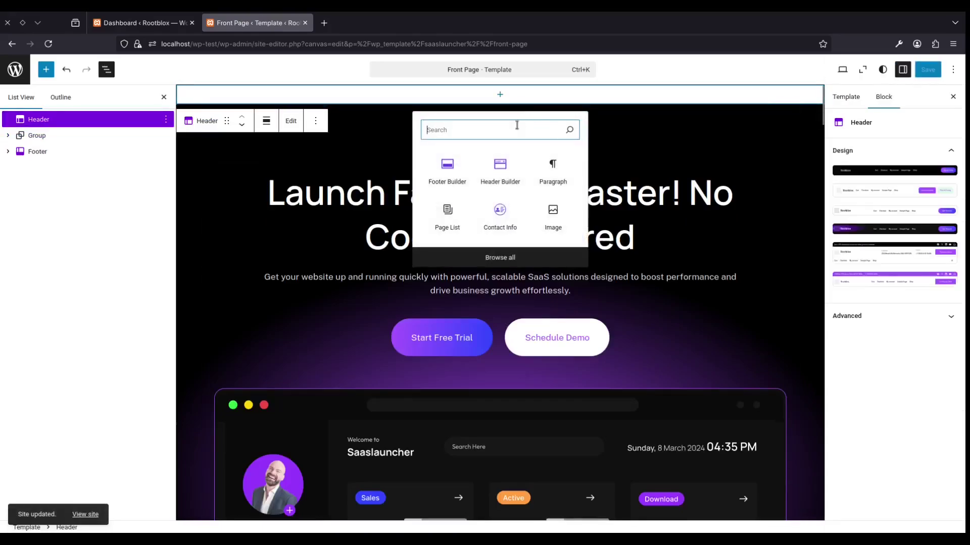
click(501, 167)
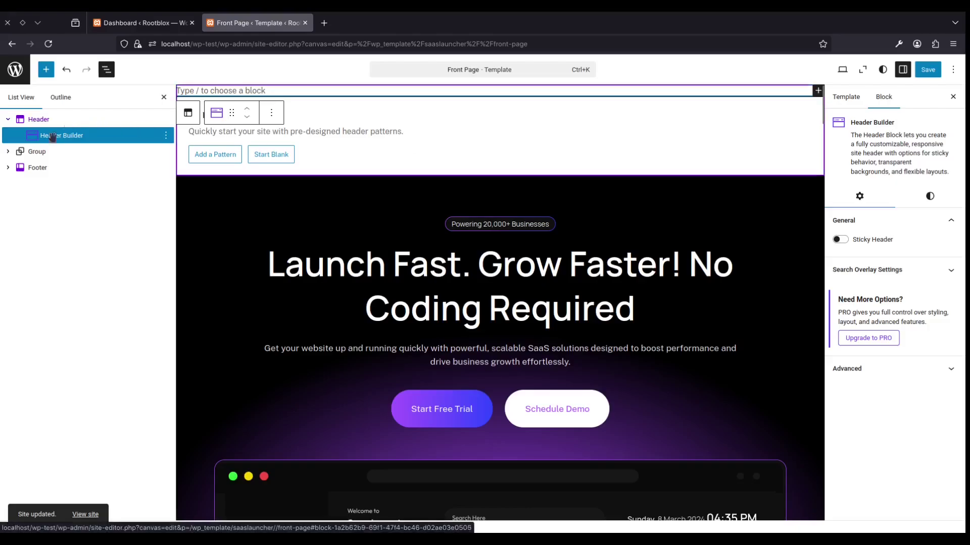
click(53, 136)
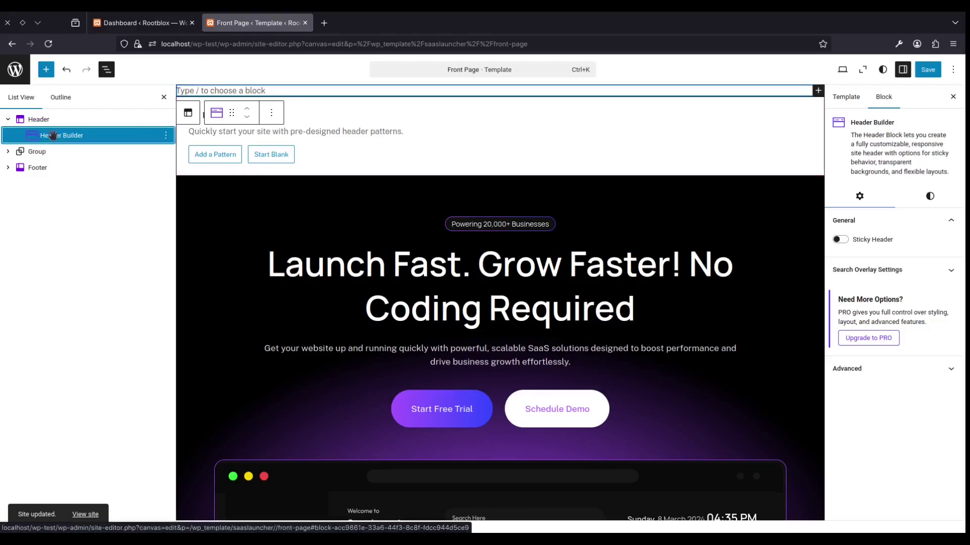
click(30, 119)
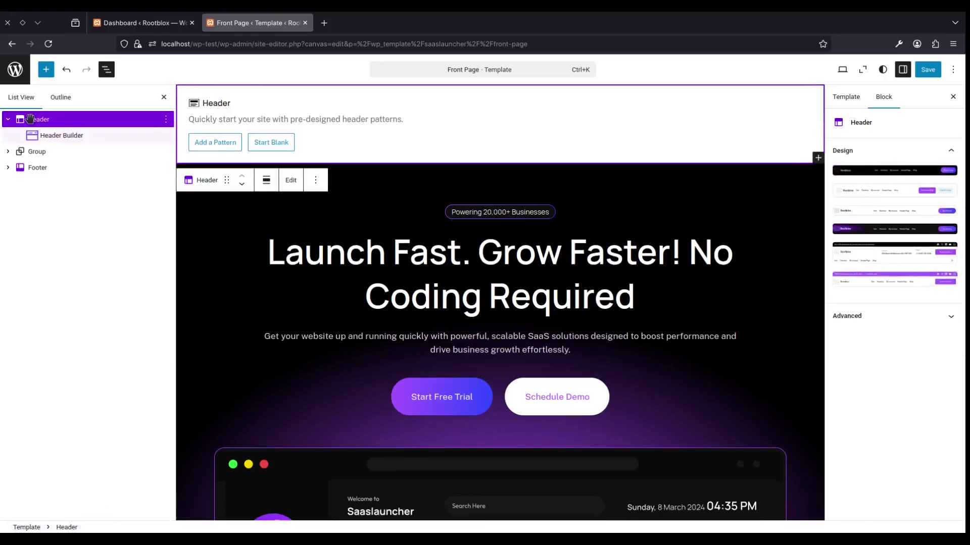
click(65, 135)
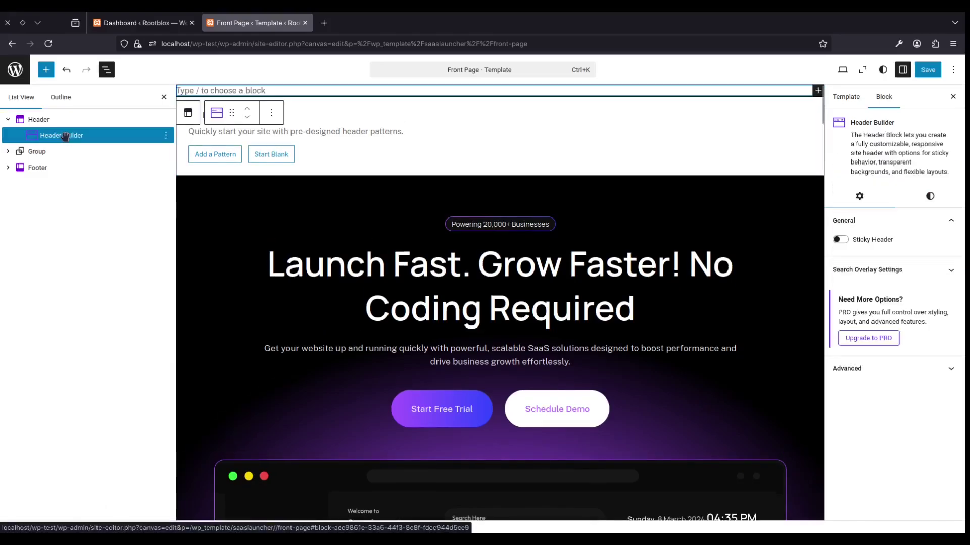
Step: Import the first free header pattern, a single row with logo, menu, search and button, into the Header Builder block
click(220, 158)
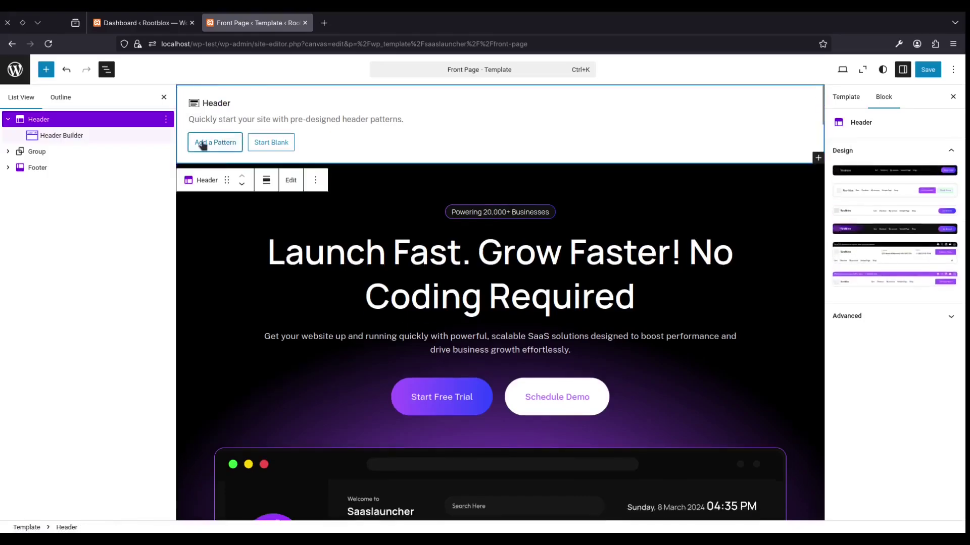
click(214, 143)
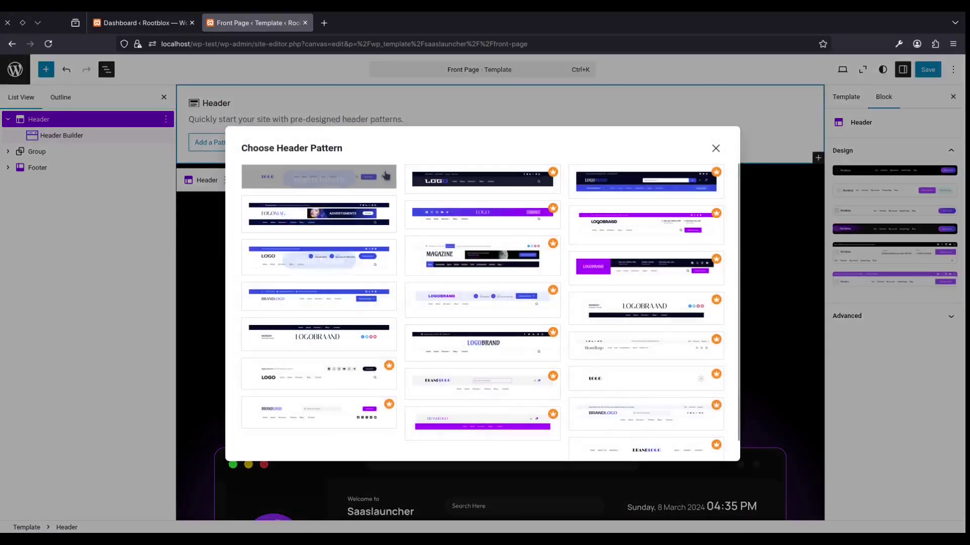
scroll(571, 346, down, 1)
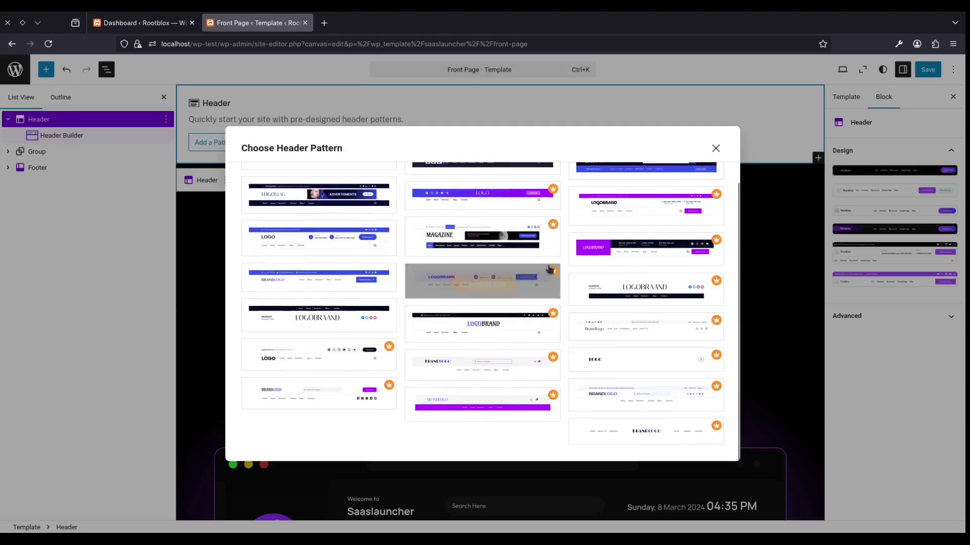
scroll(505, 283, up, 1)
mouse_move(338, 183)
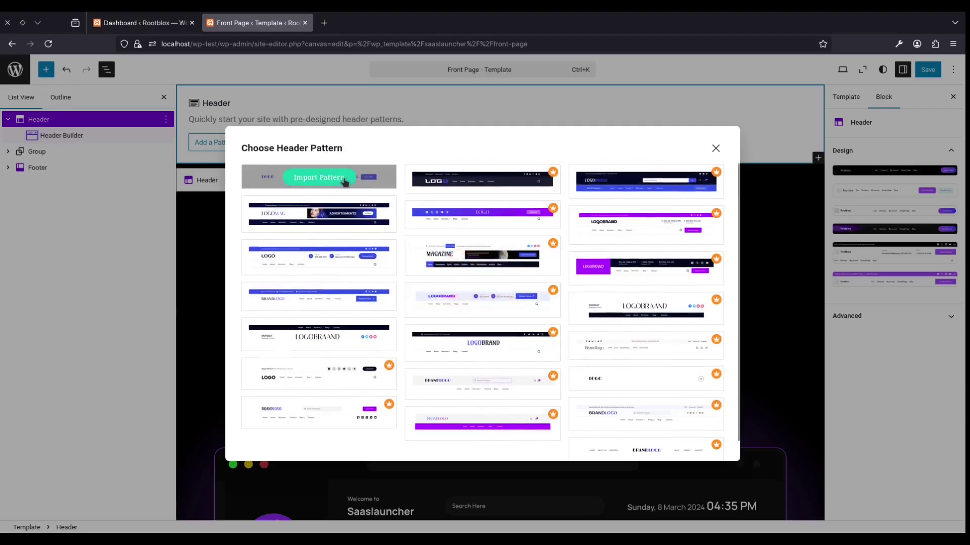
click(331, 180)
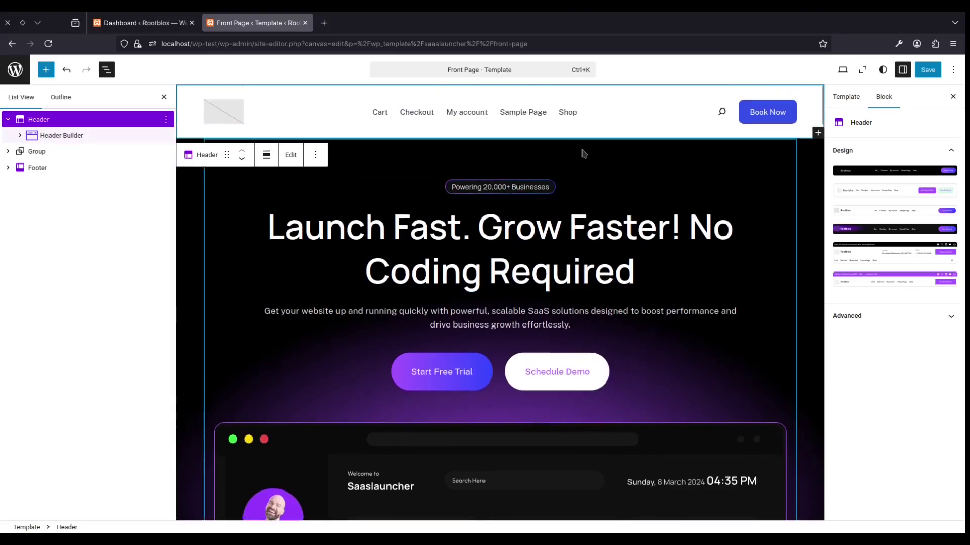
Step: Upload the rootblox-logo image and set it as the header's Site Logo
click(80, 135)
click(223, 112)
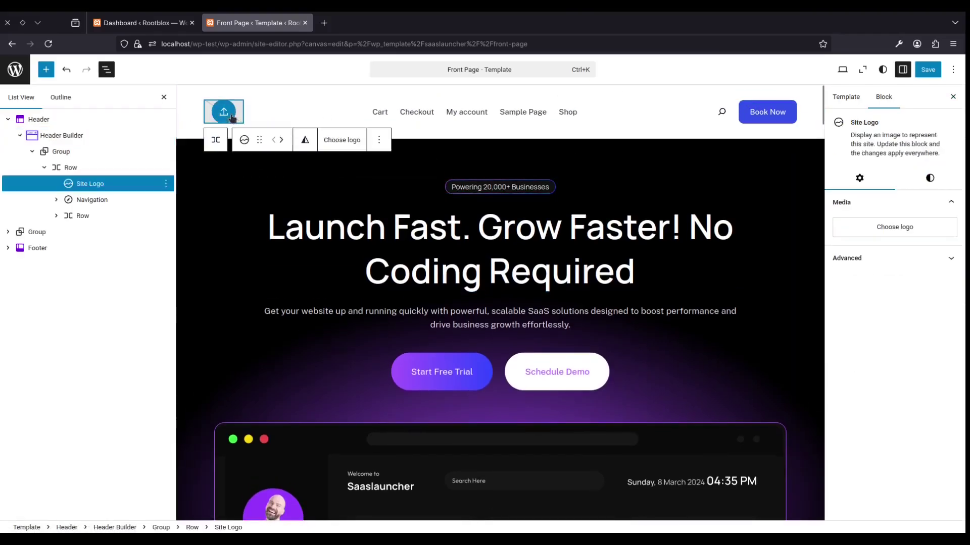
click(224, 112)
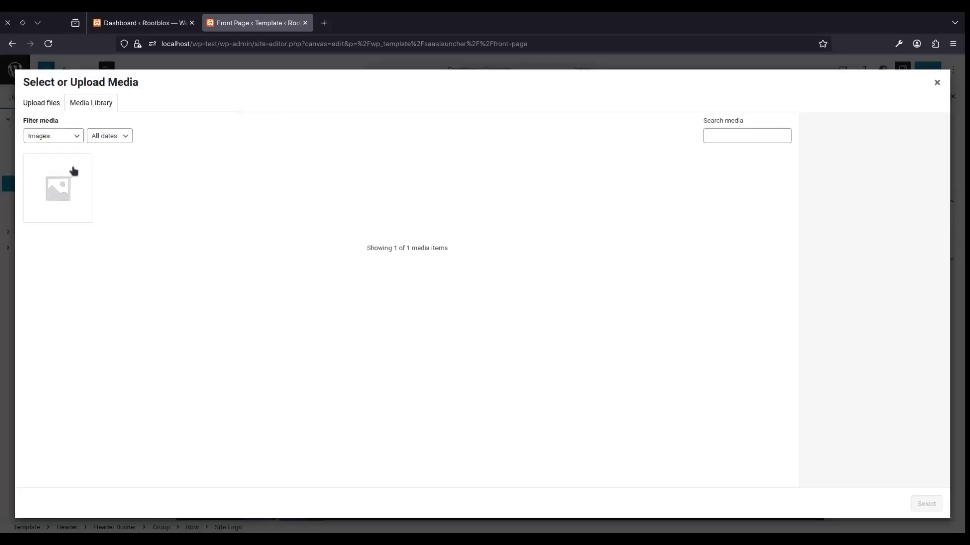
click(39, 103)
click(478, 281)
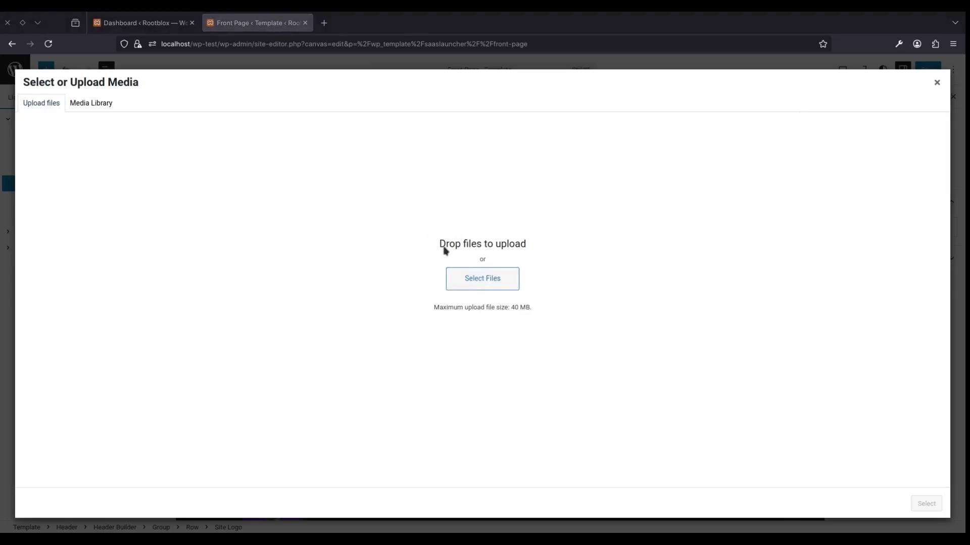
double_click(433, 217)
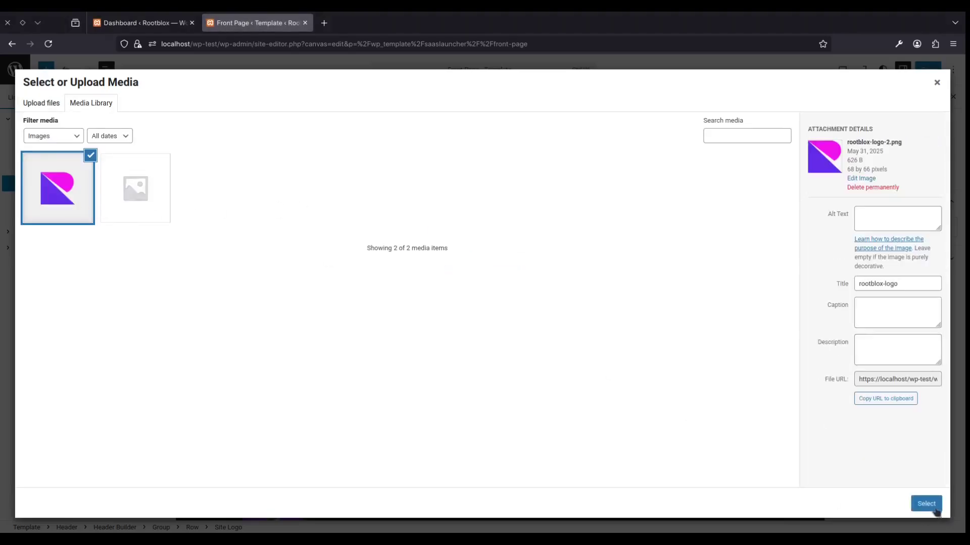
click(926, 504)
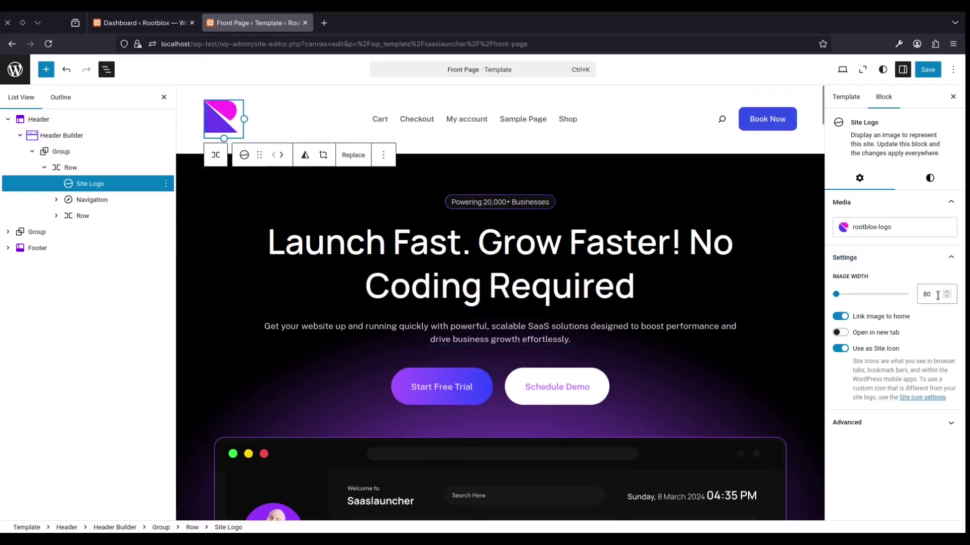
Step: Set the header logo's image width to 40, save the change and check the header on the live homepage
double_click(938, 295)
text(40)
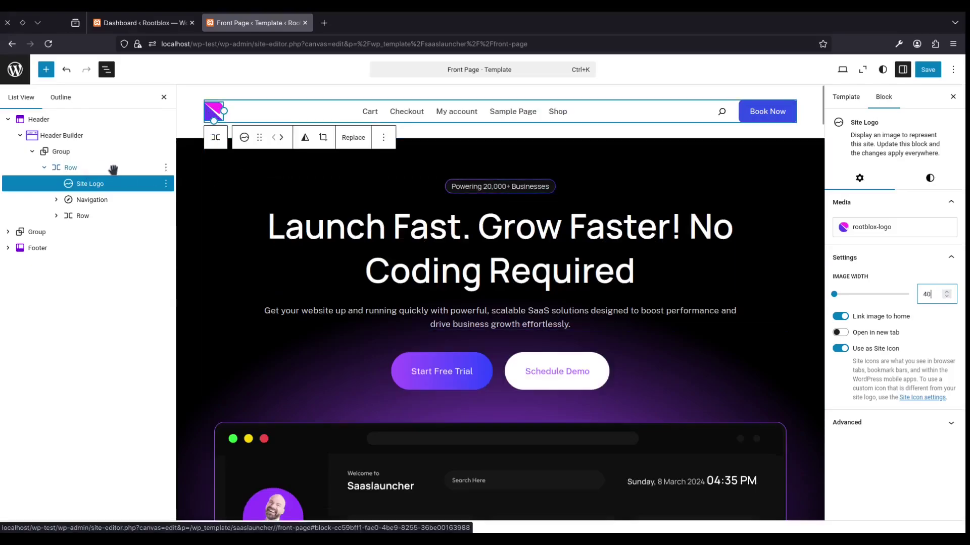
click(85, 168)
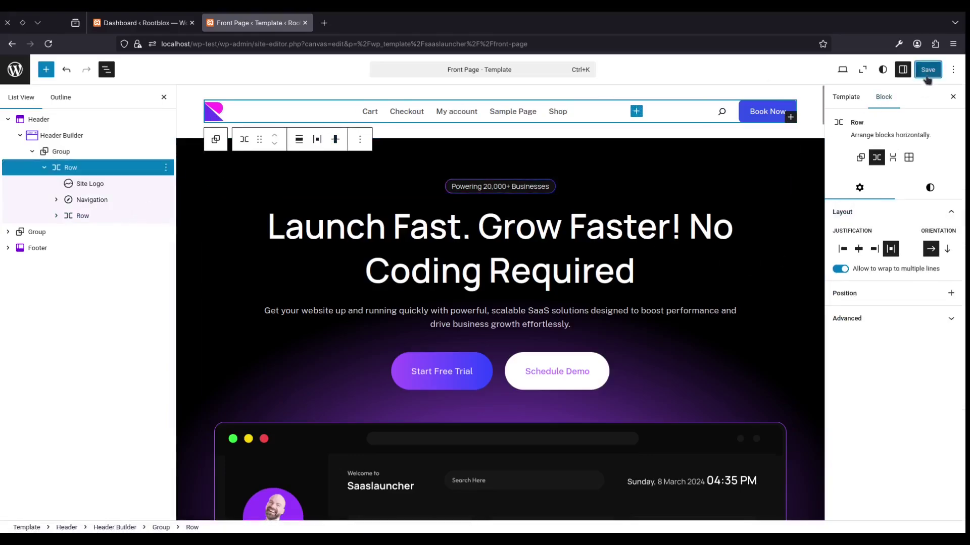
click(928, 71)
click(926, 71)
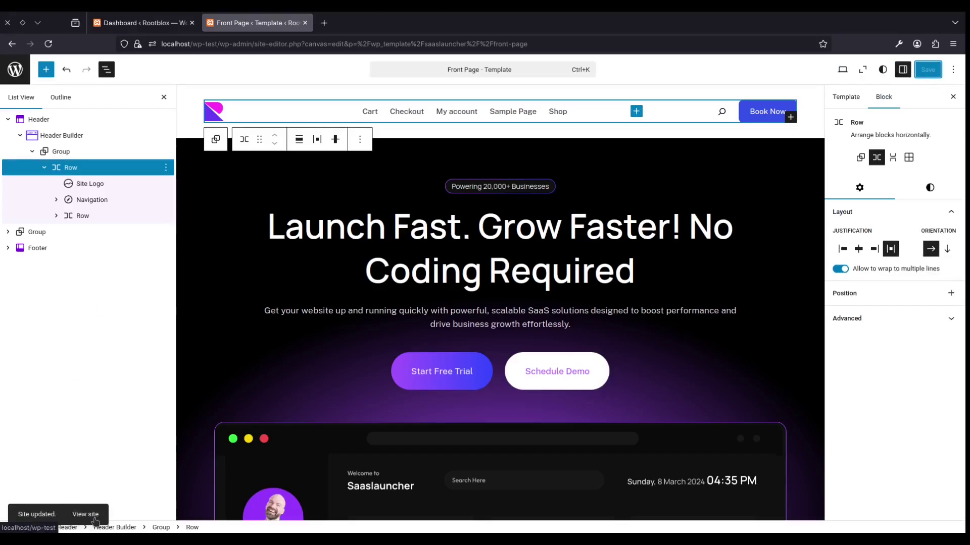
click(86, 514)
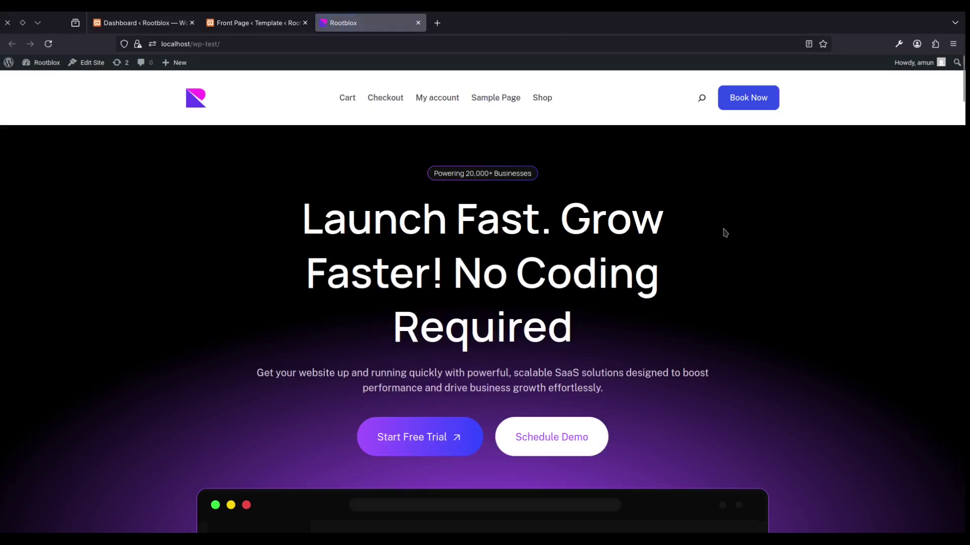
scroll(801, 316, down, 20)
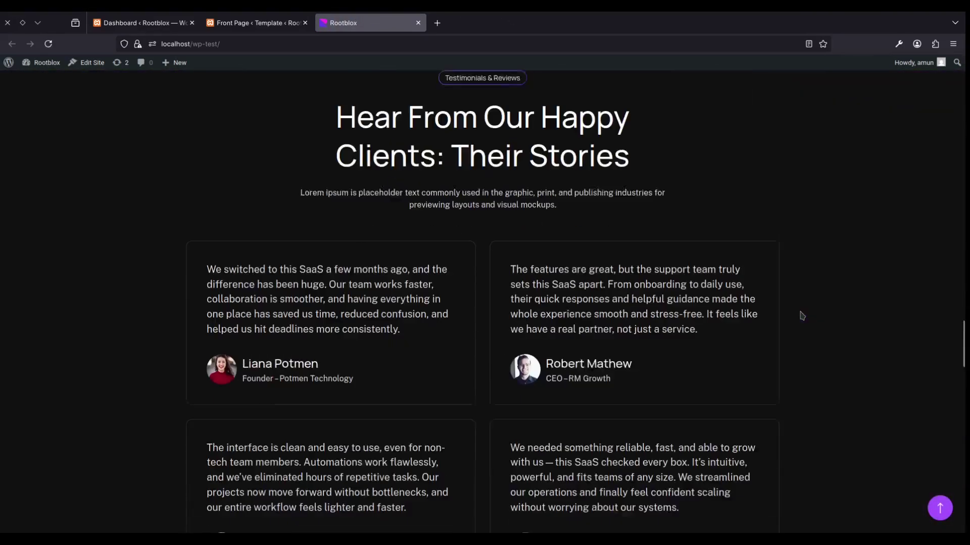
scroll(802, 315, up, 10)
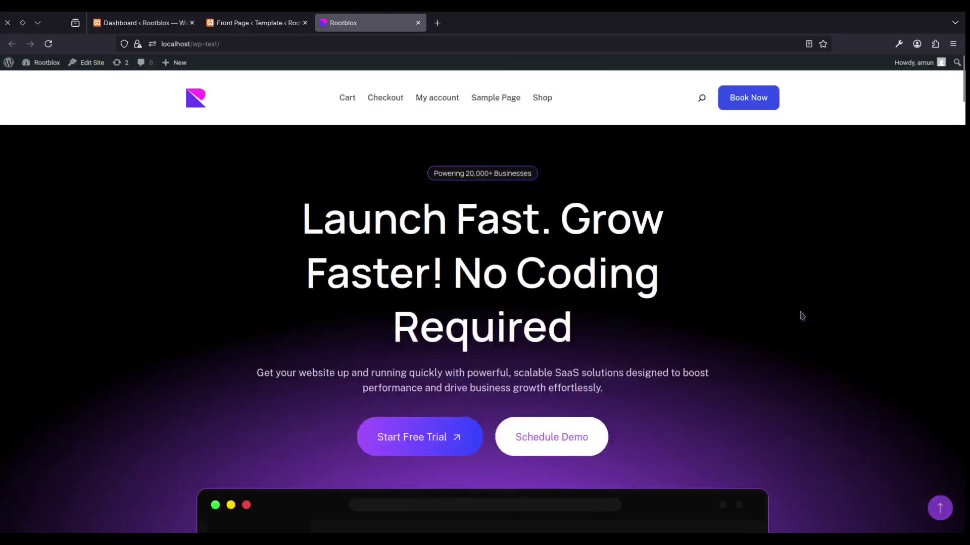
Step: Delete the Group and Buttons blocks from the Footer template part of the Front Page template
click(228, 16)
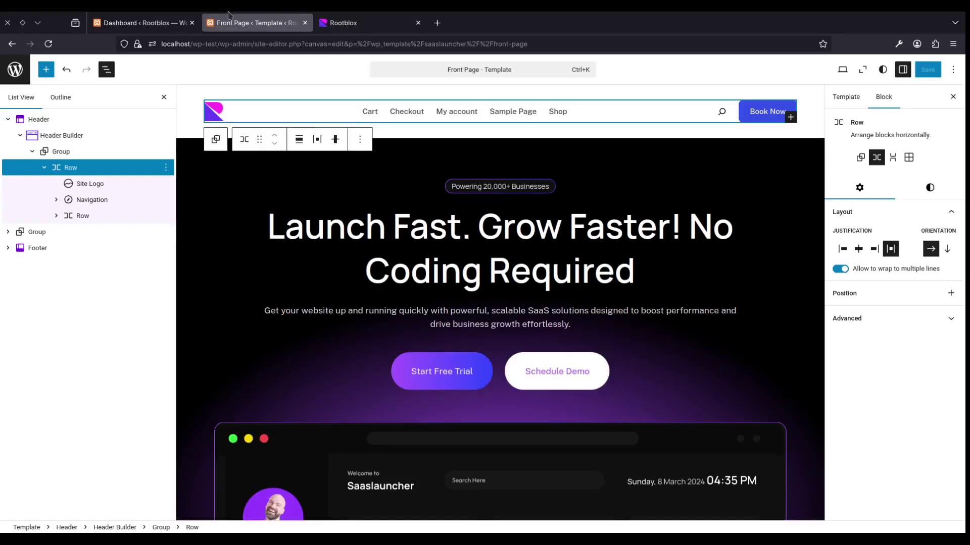
click(7, 248)
click(55, 263)
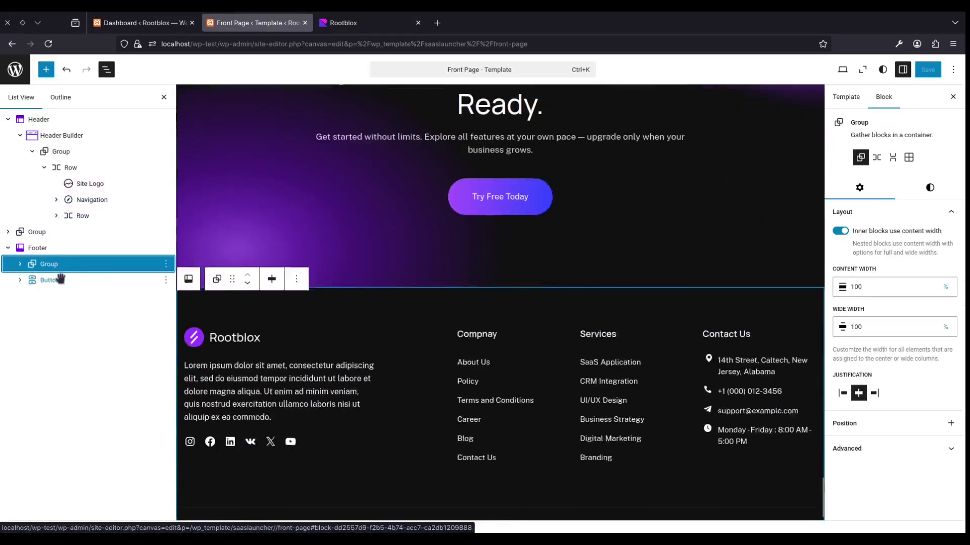
shift+click(60, 279)
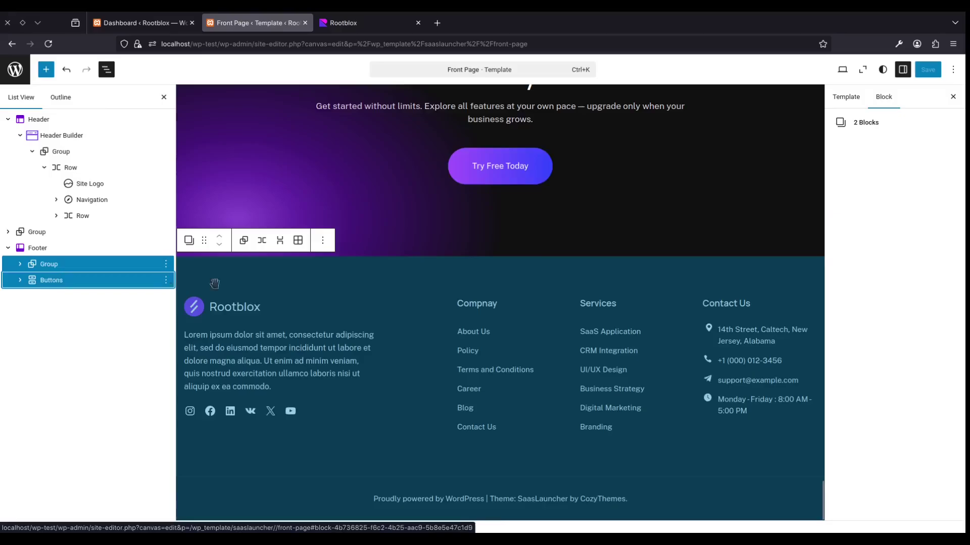
key(Delete)
Step: Insert a Footer Builder block into the empty Footer template part and import the free blue LOGOBRAND footer pattern
click(518, 513)
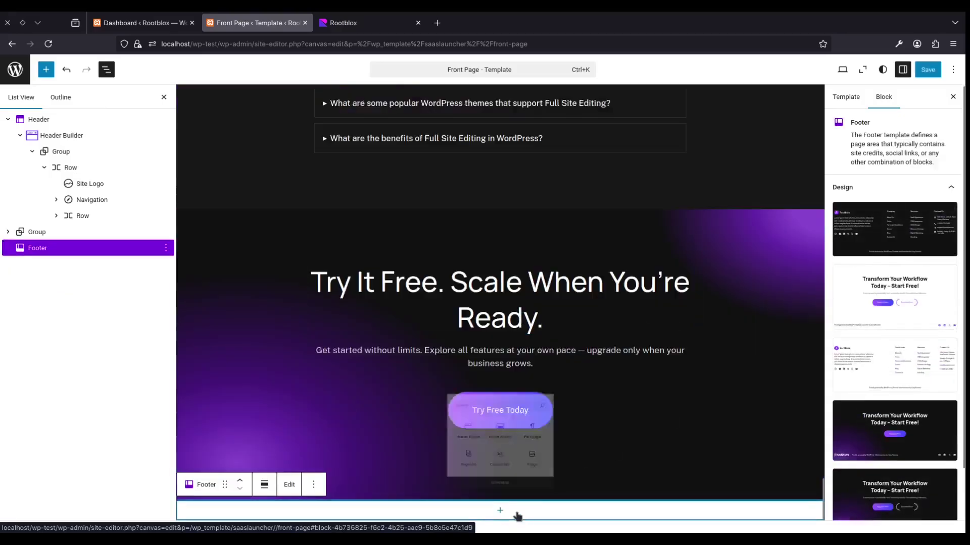
click(500, 399)
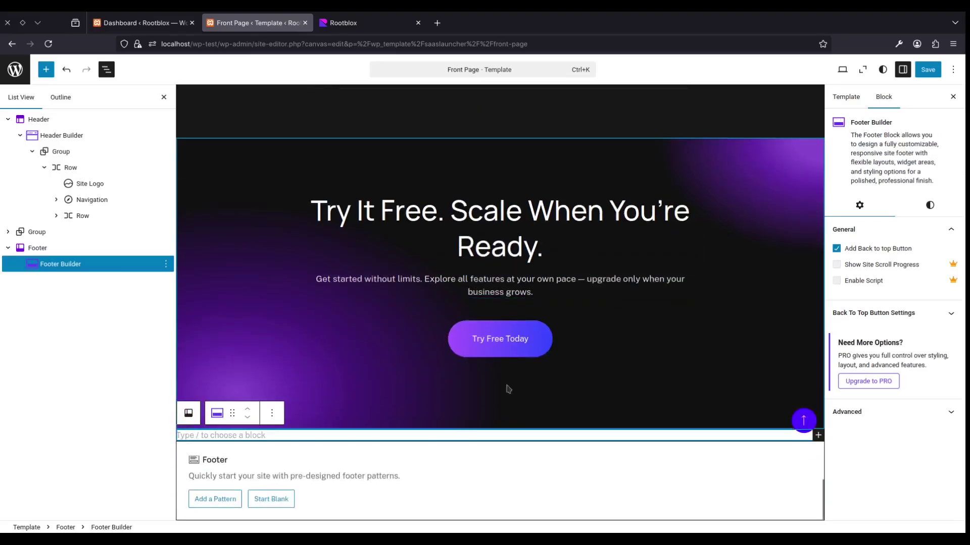
click(220, 495)
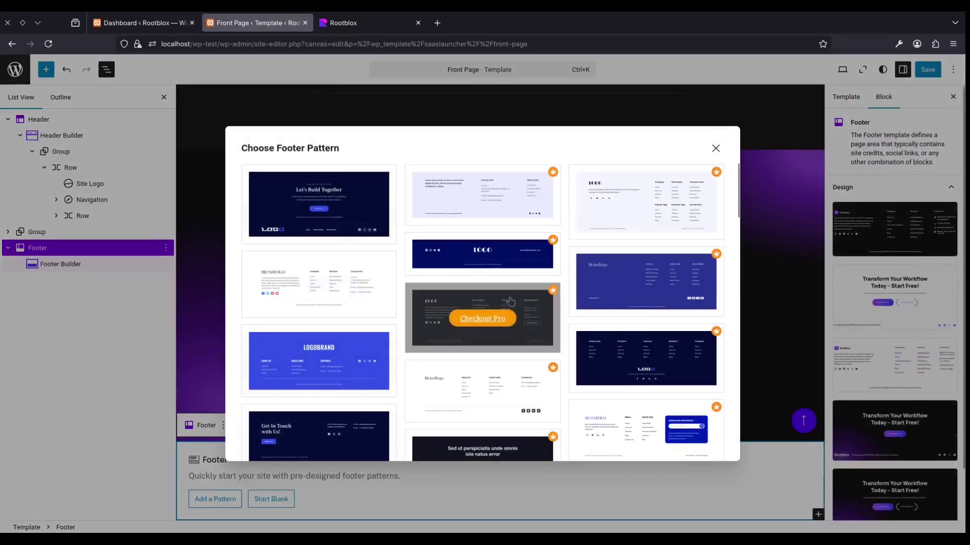
scroll(511, 302, down, 10)
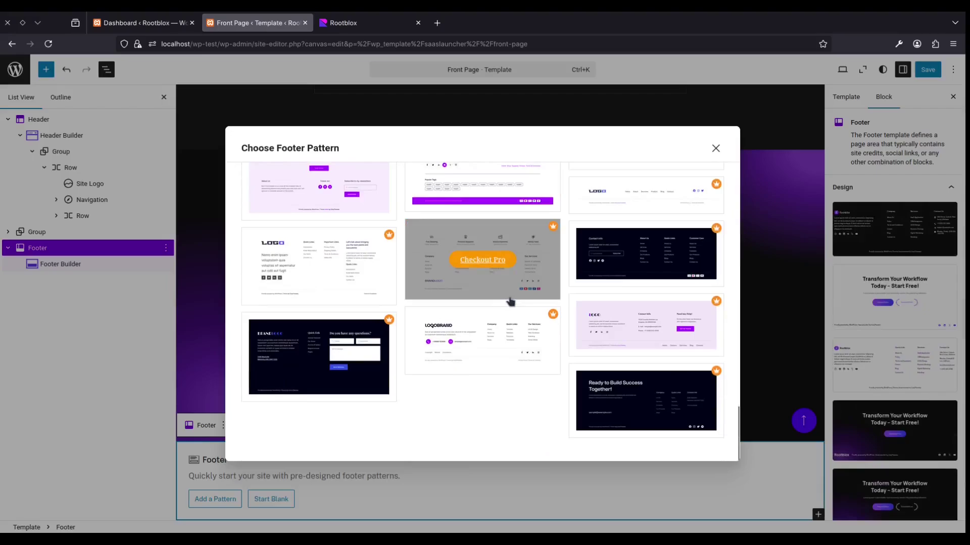
scroll(510, 301, up, 10)
scroll(444, 347, down, 1)
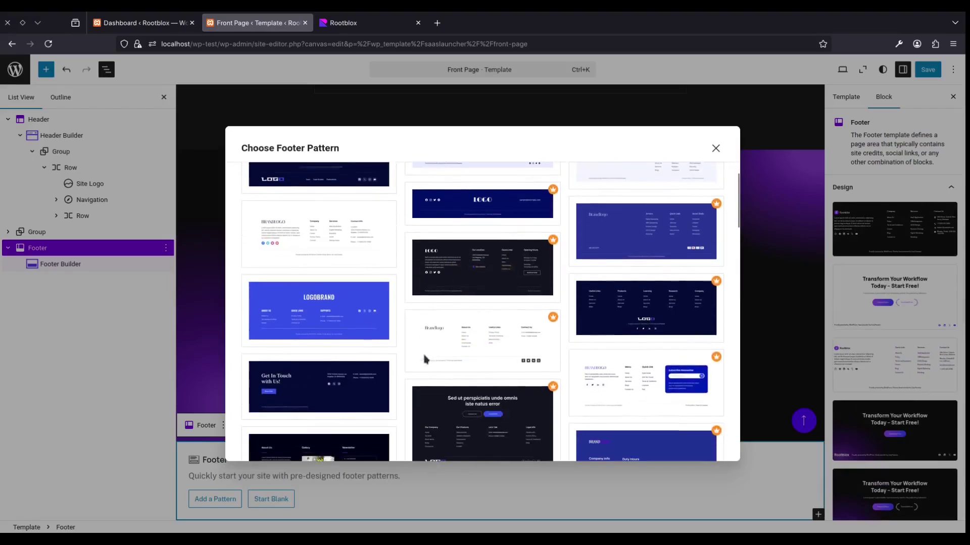
click(312, 316)
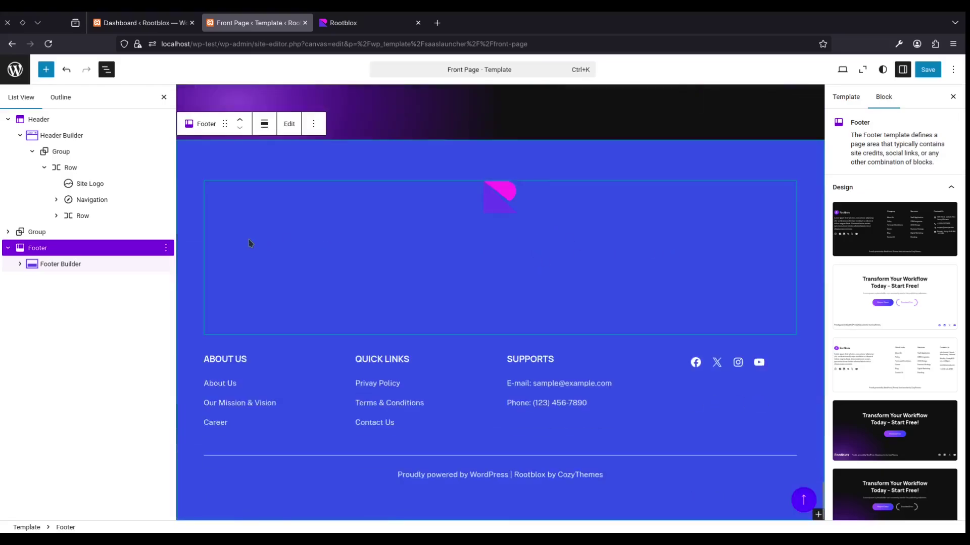
Step: Select the footer's Site Logo, save the Footer template part and check the footer on the reloaded live homepage
click(20, 264)
click(519, 214)
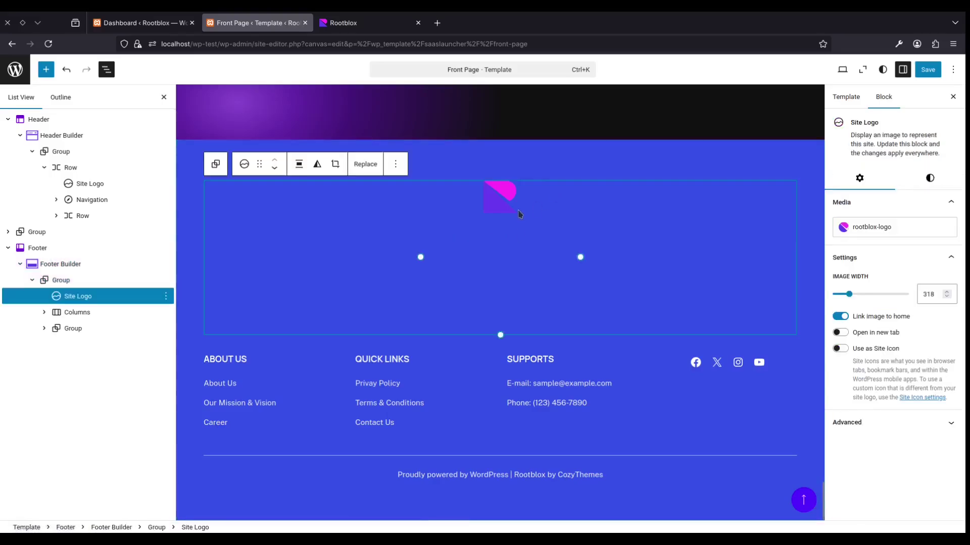
click(932, 70)
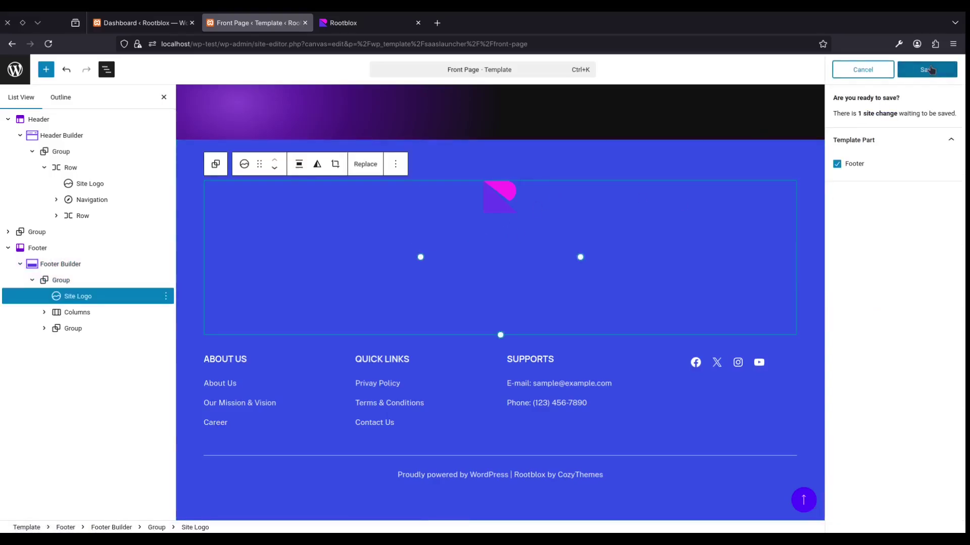
click(926, 69)
click(354, 22)
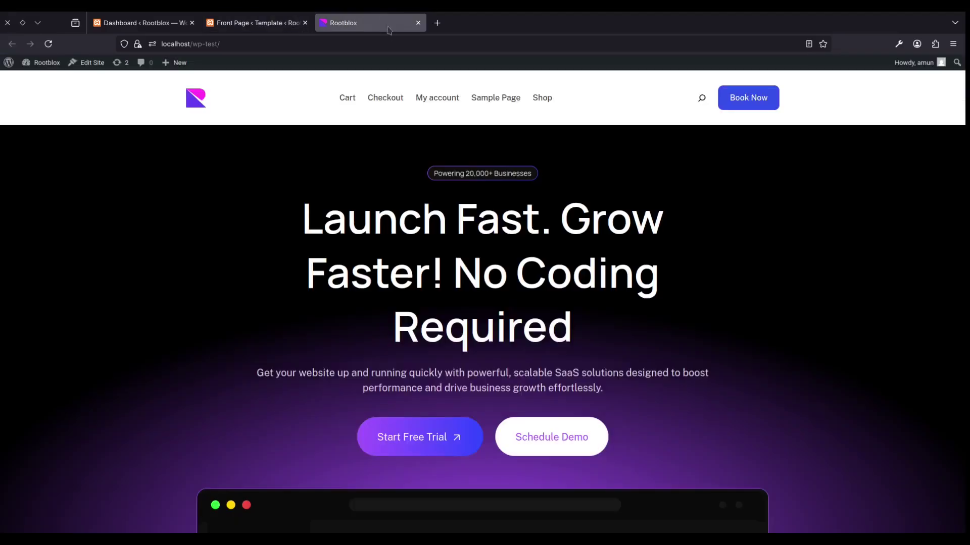
click(391, 43)
key(Return)
scroll(694, 244, down, 20)
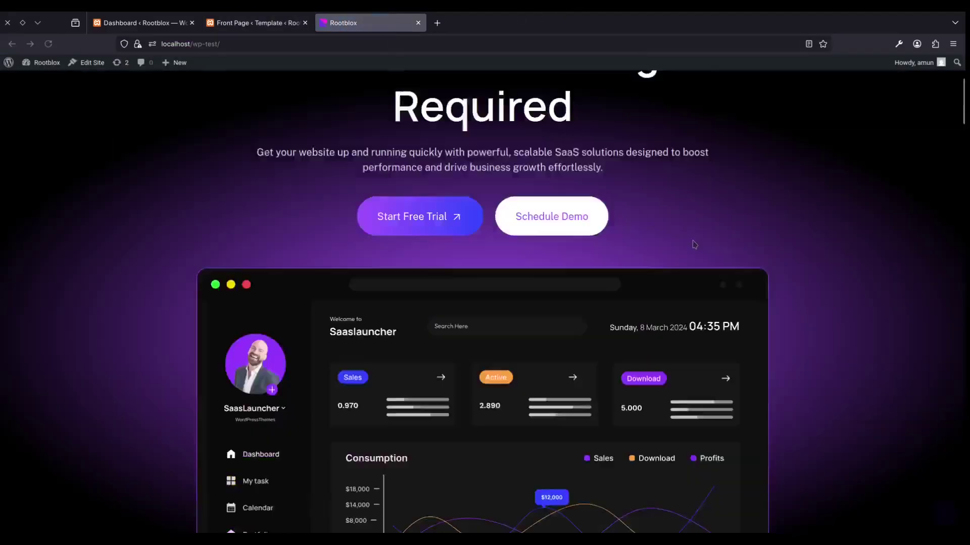
scroll(693, 244, down, 10)
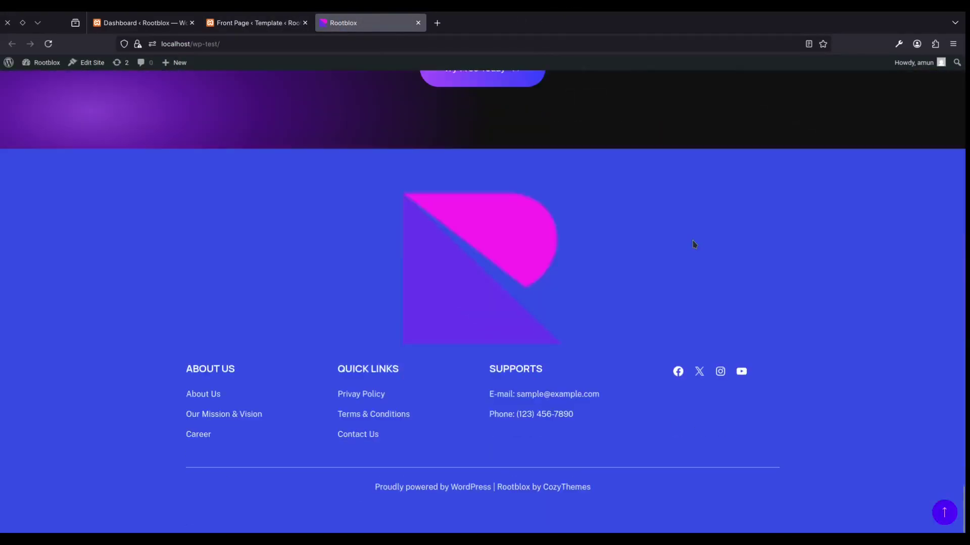
Step: Set the footer Site Logo's image width to 40 in the Front Page template and save the Footer template part
click(272, 23)
click(927, 294)
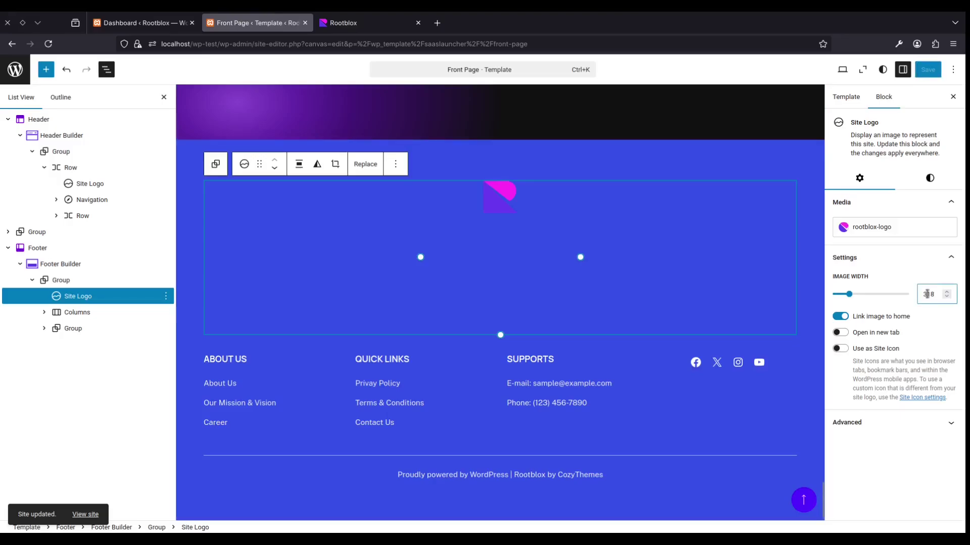
text(40)
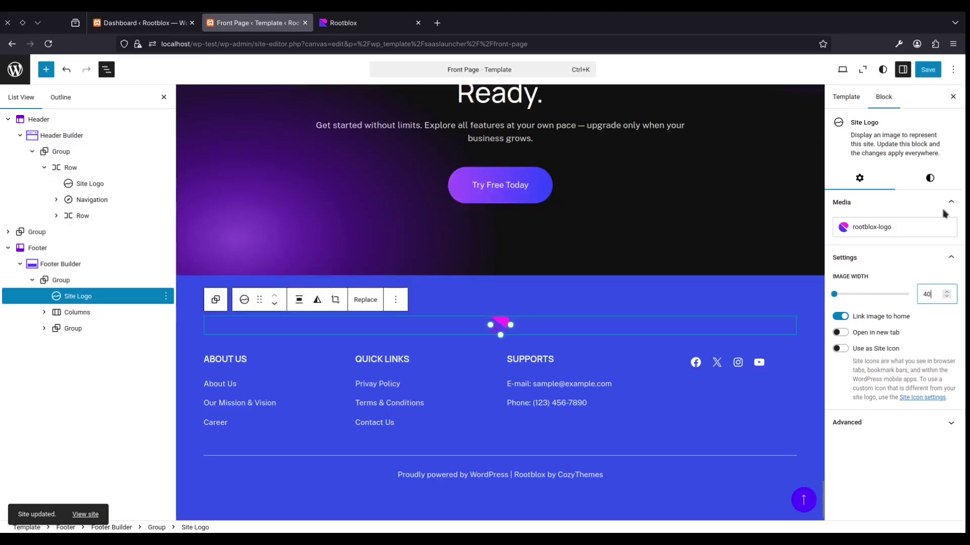
click(927, 69)
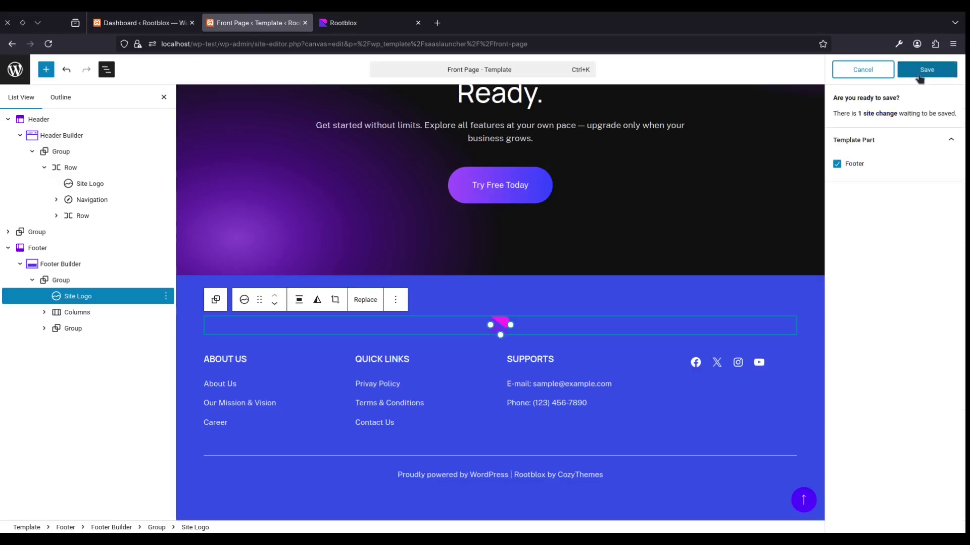
click(927, 69)
Step: Reload the live homepage and check the resized logo in the footer
click(340, 16)
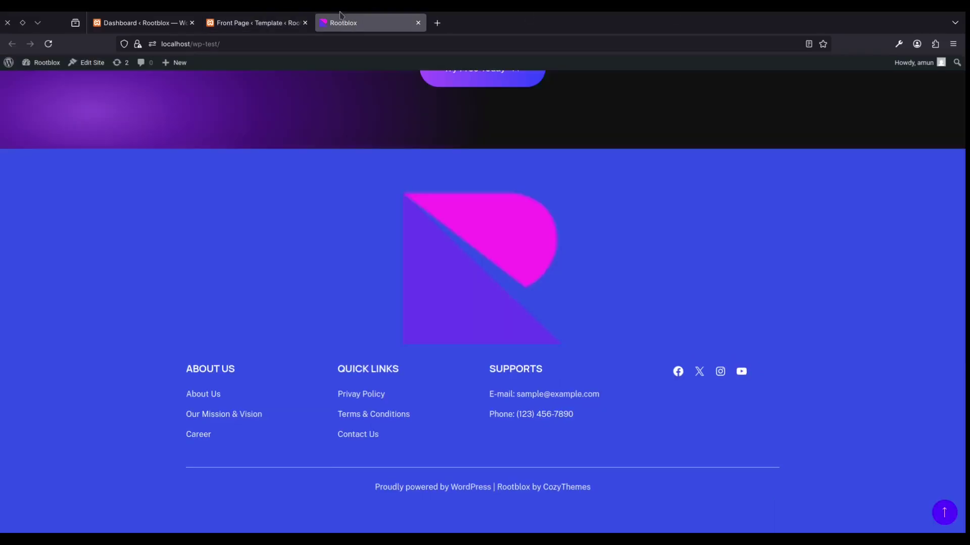
click(358, 42)
key(Return)
scroll(742, 277, down, 10)
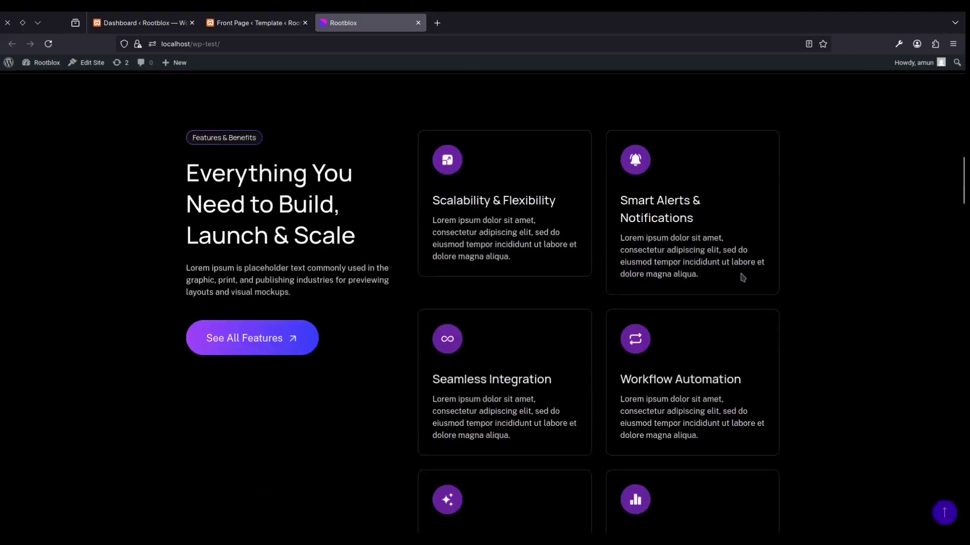
scroll(742, 277, down, 20)
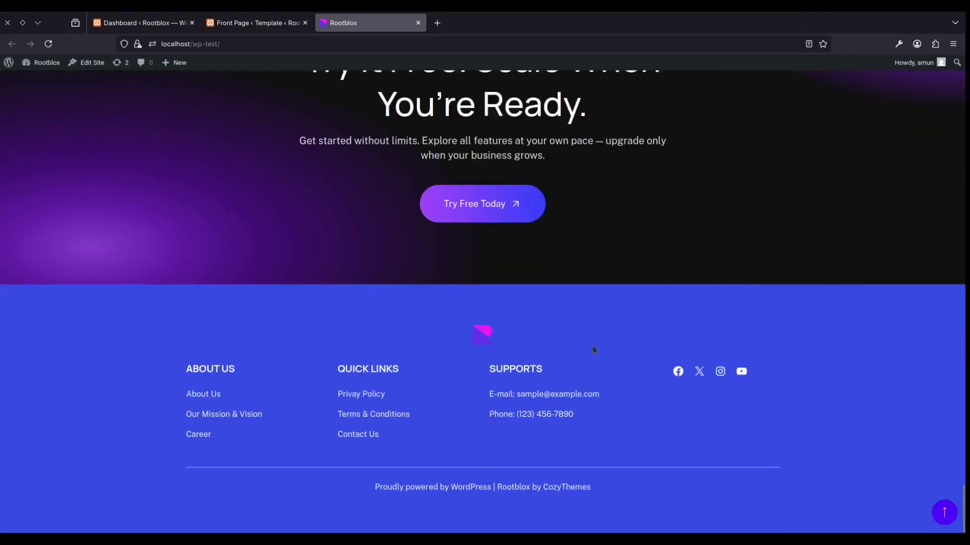
Step: Set the background colour of the Group inside the Footer Builder to the dark blue theme colour #020F7C and save the footer
click(257, 23)
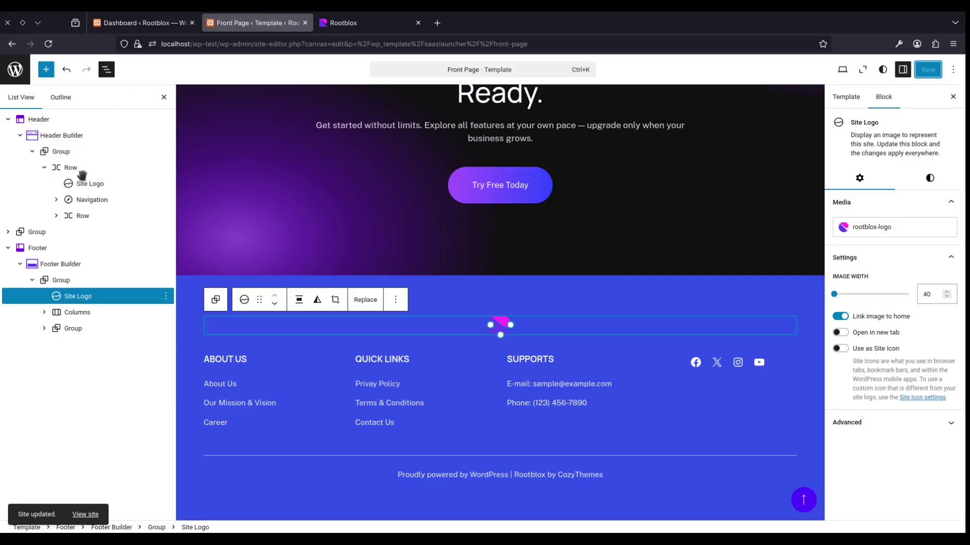
click(58, 280)
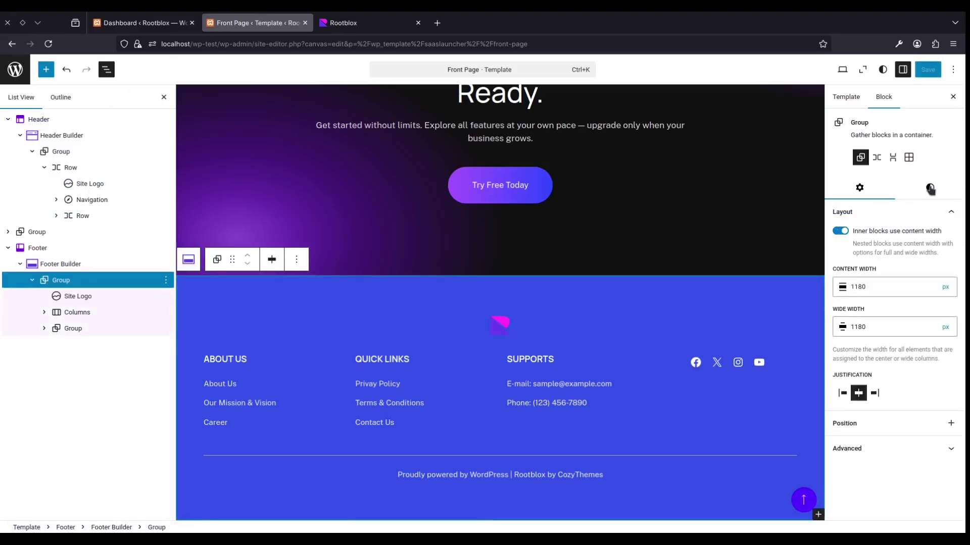
click(930, 189)
click(884, 388)
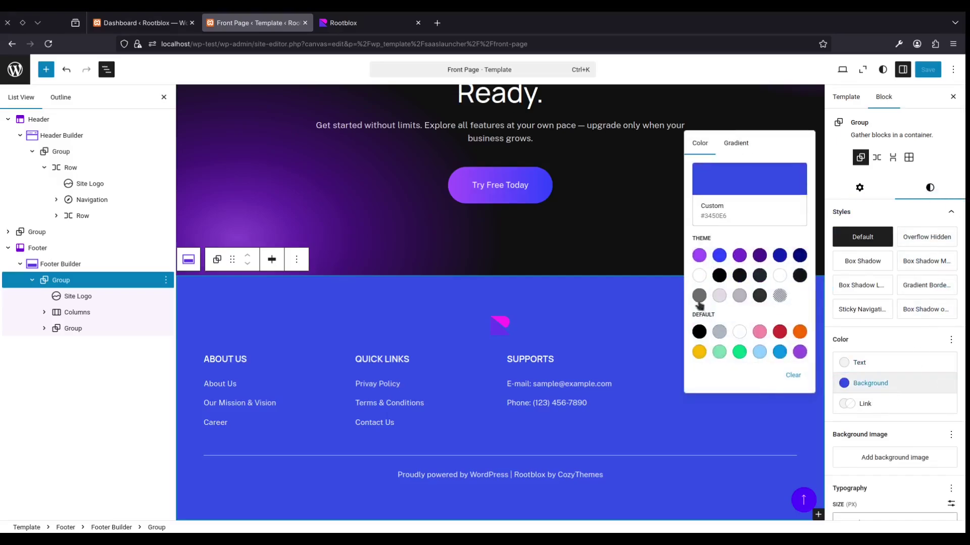
click(698, 297)
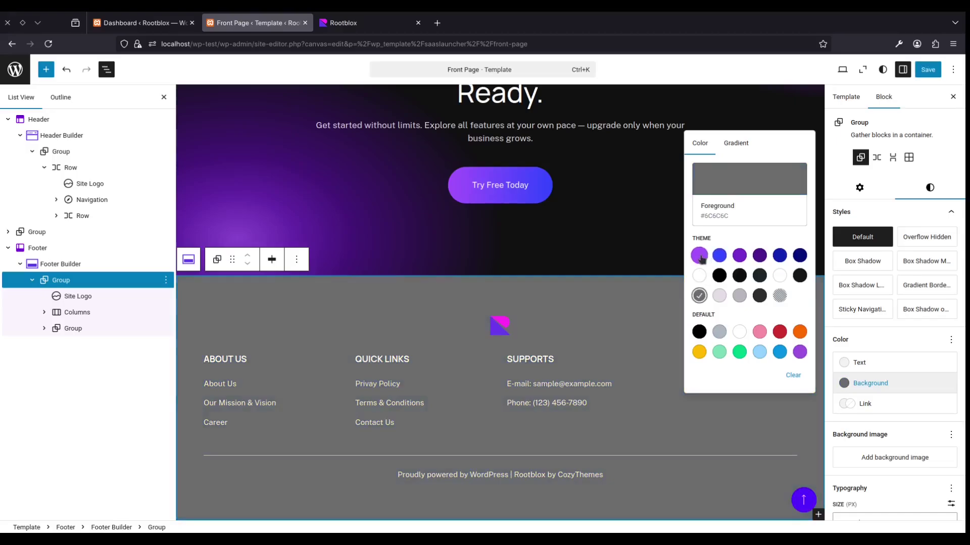
click(699, 256)
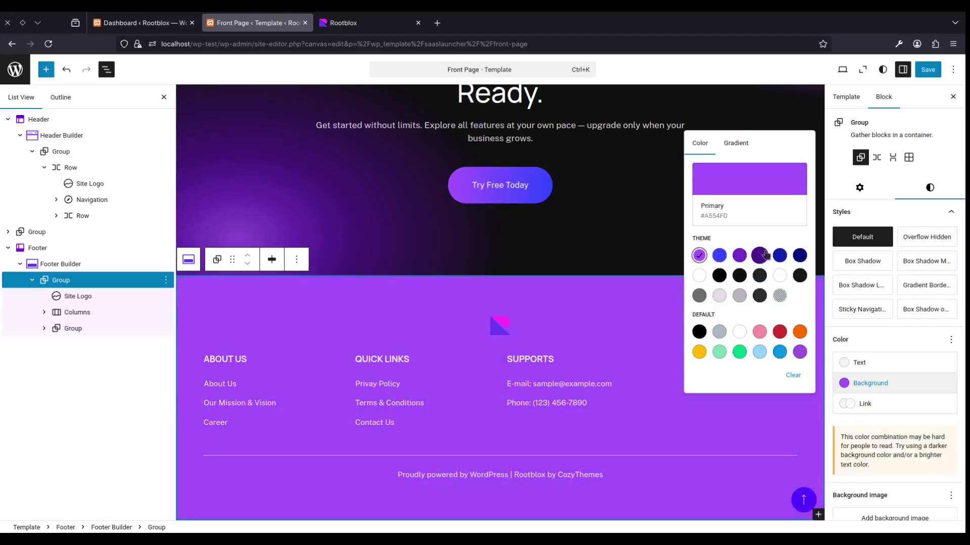
click(800, 255)
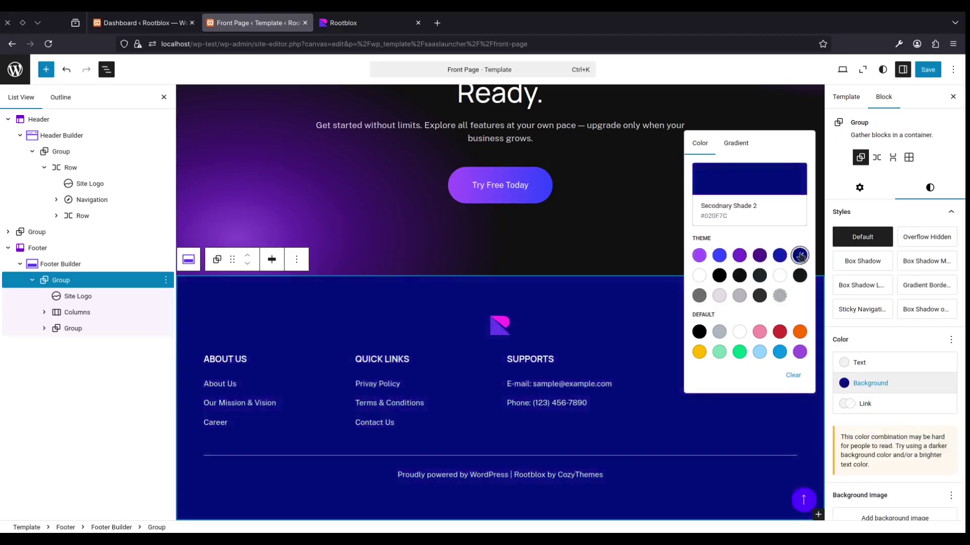
click(928, 70)
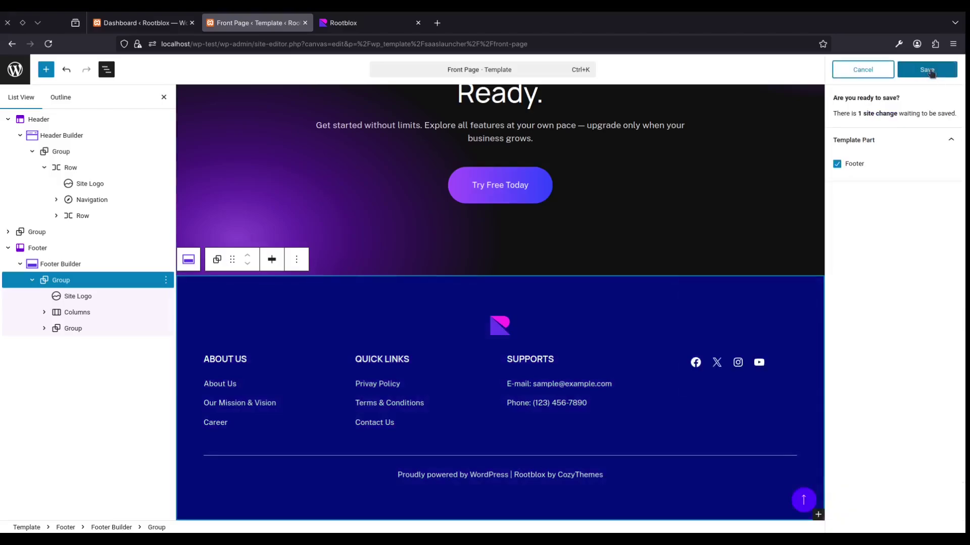
click(931, 71)
Step: Reload the live homepage and check the footer's new background colour and the back-to-top button while moving through the page
click(350, 21)
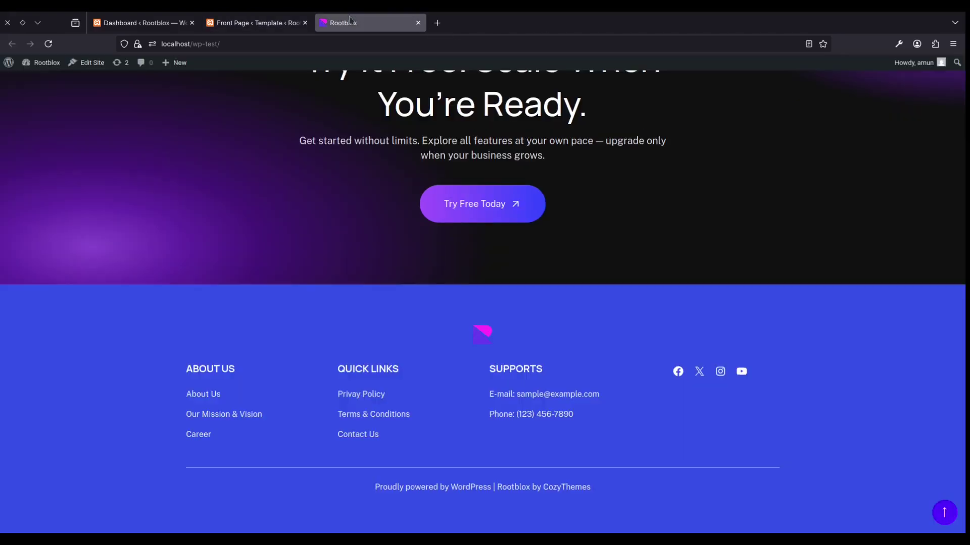
click(366, 44)
key(Return)
scroll(733, 275, down, 10)
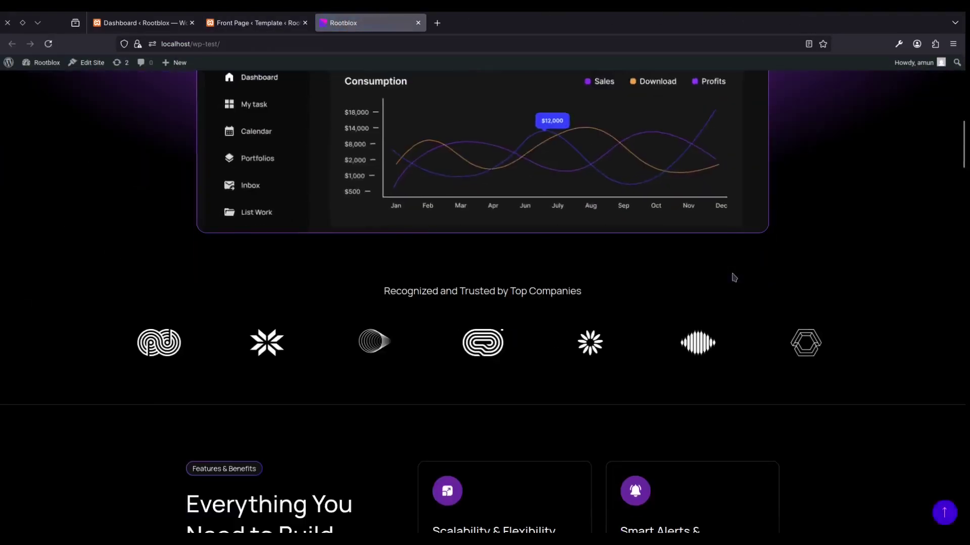
scroll(734, 277, down, 20)
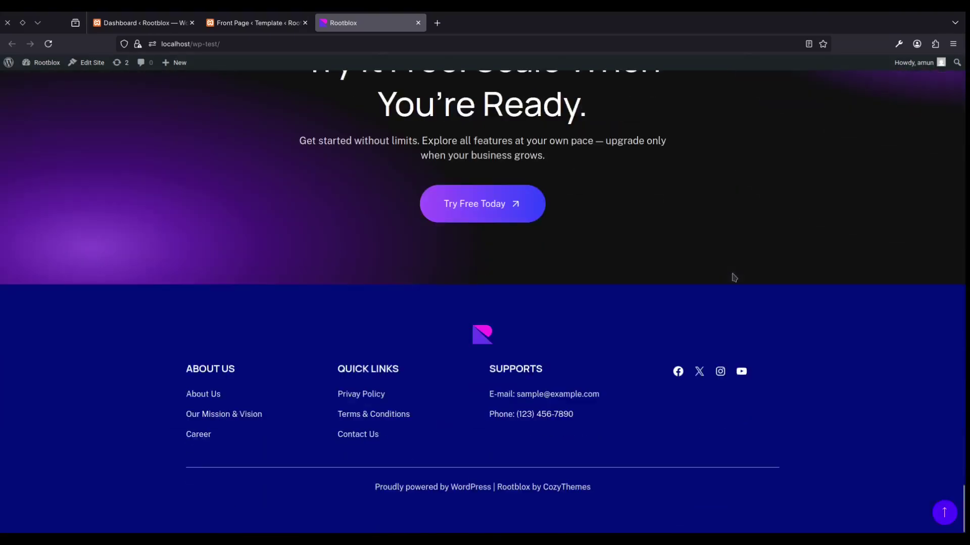
scroll(734, 278, up, 20)
scroll(734, 278, down, 12)
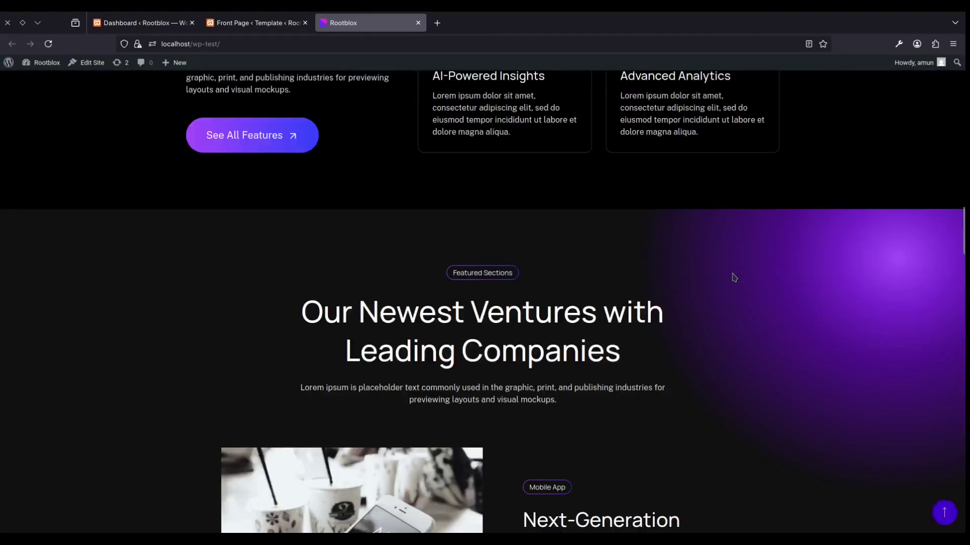
scroll(734, 278, down, 15)
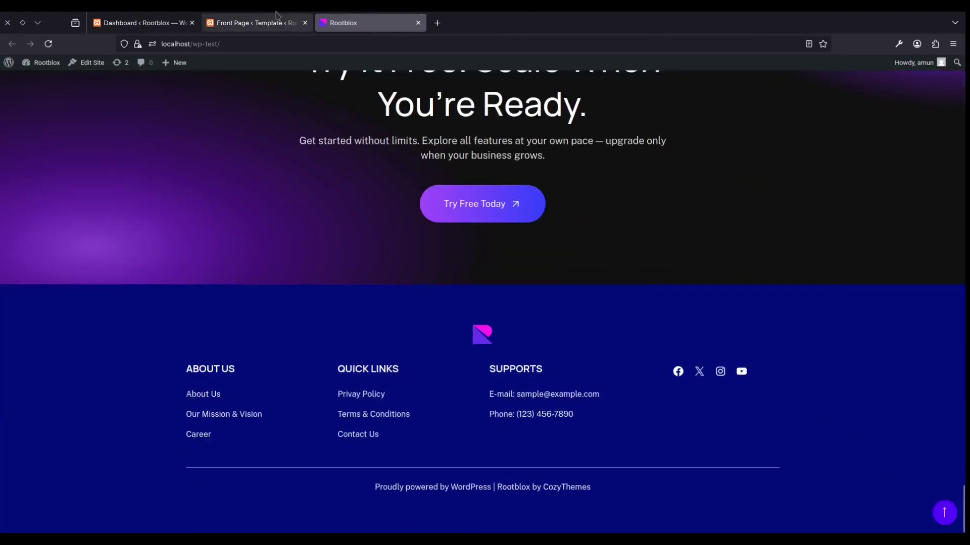
Step: Turn off the Footer Builder's Add Back to top Button option and save the Footer template part
click(253, 23)
click(70, 264)
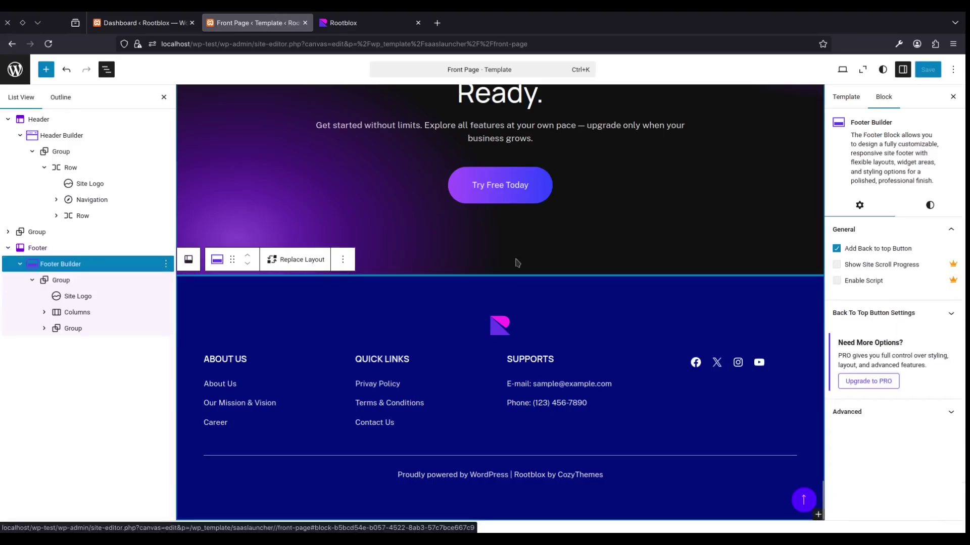
click(837, 249)
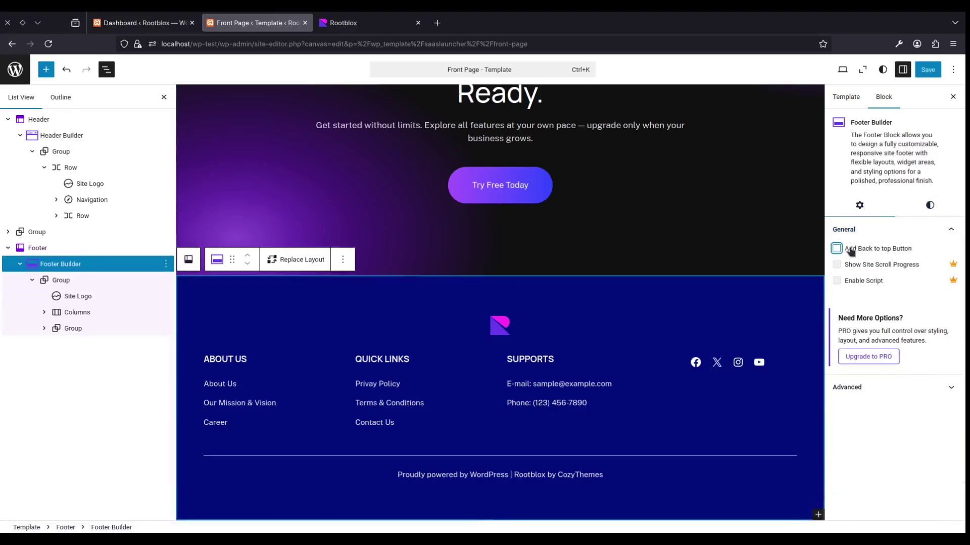
click(928, 70)
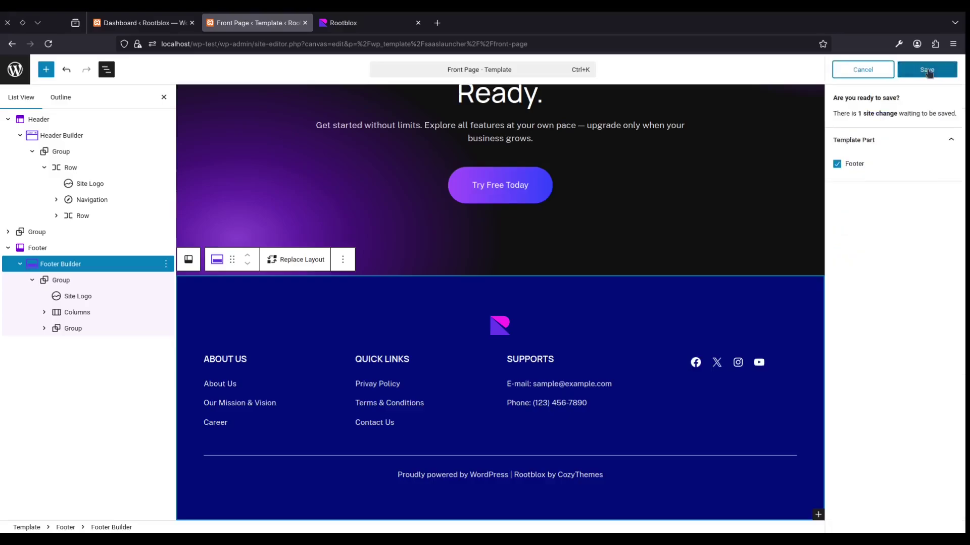
click(927, 69)
Step: Reload the live homepage and check the whole page for the back-to-top button
click(341, 22)
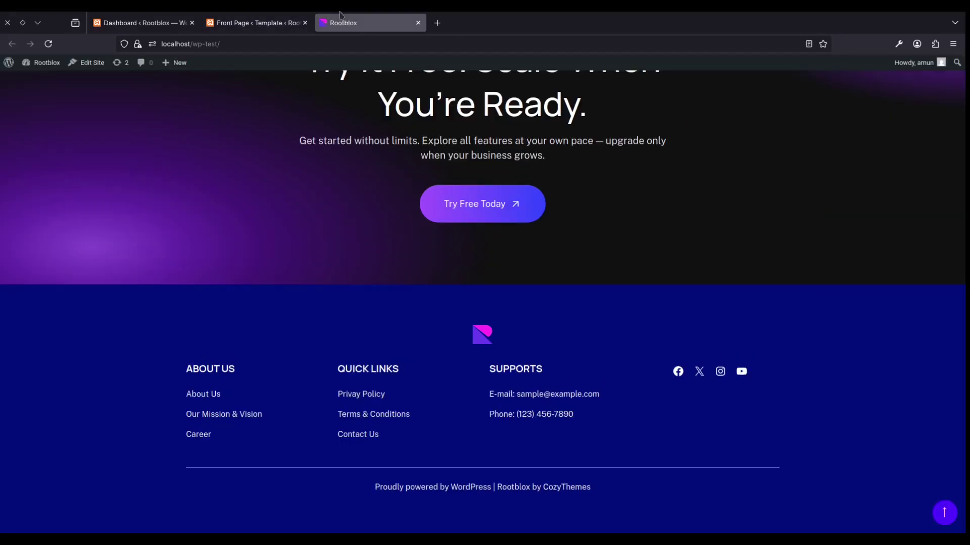
click(361, 42)
key(Return)
scroll(794, 353, down, 10)
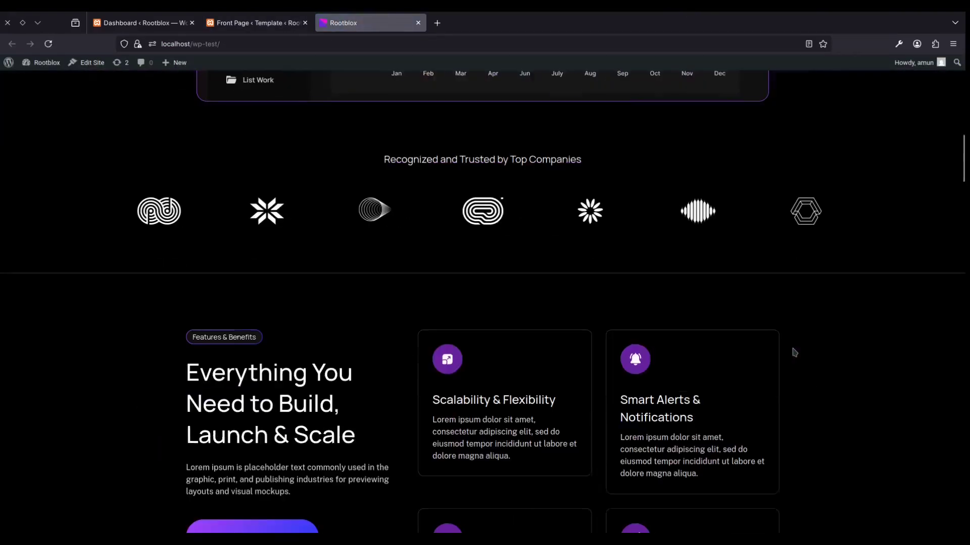
scroll(794, 353, down, 20)
scroll(794, 352, up, 20)
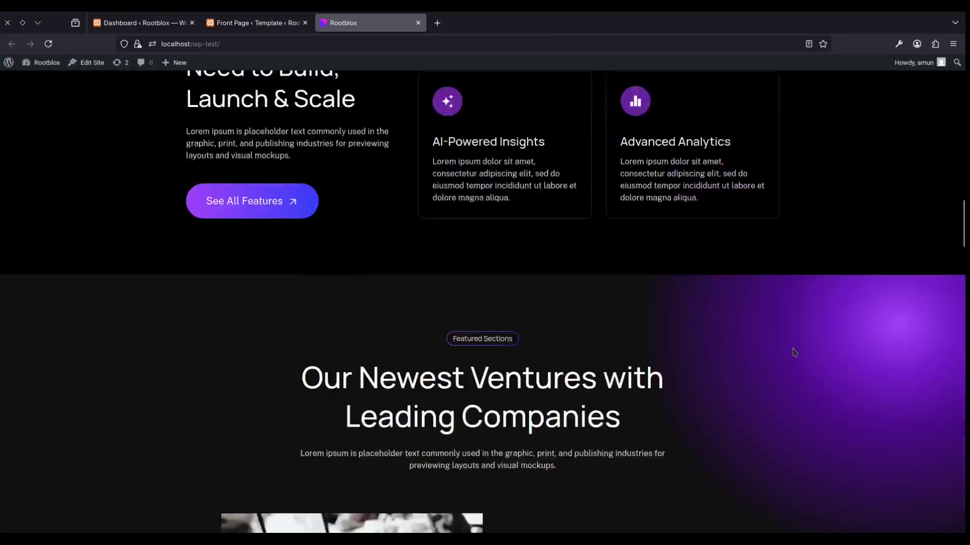
scroll(795, 353, up, 15)
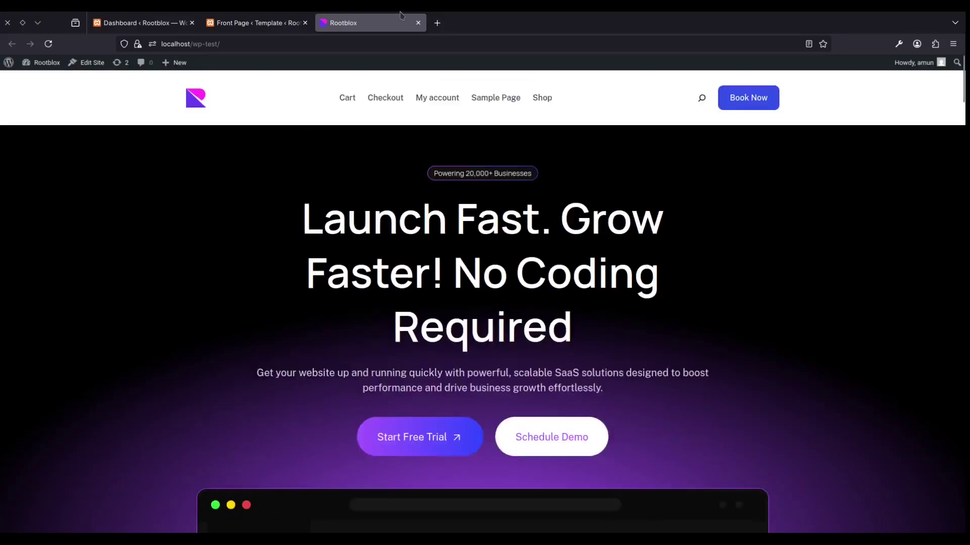
Step: Replace the Header Builder's layout with the free pattern that has a blue top bar above the logo row, and save the change
click(249, 16)
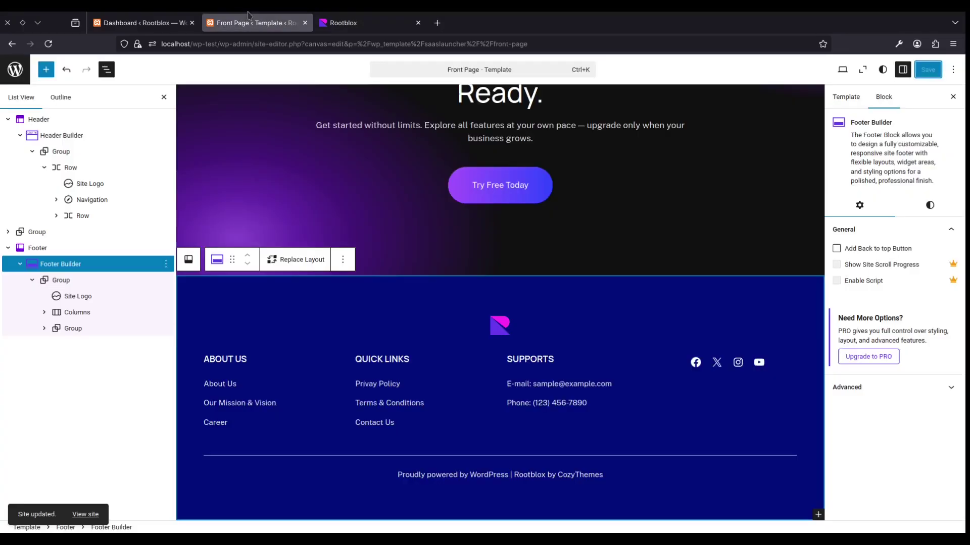
click(40, 135)
click(20, 135)
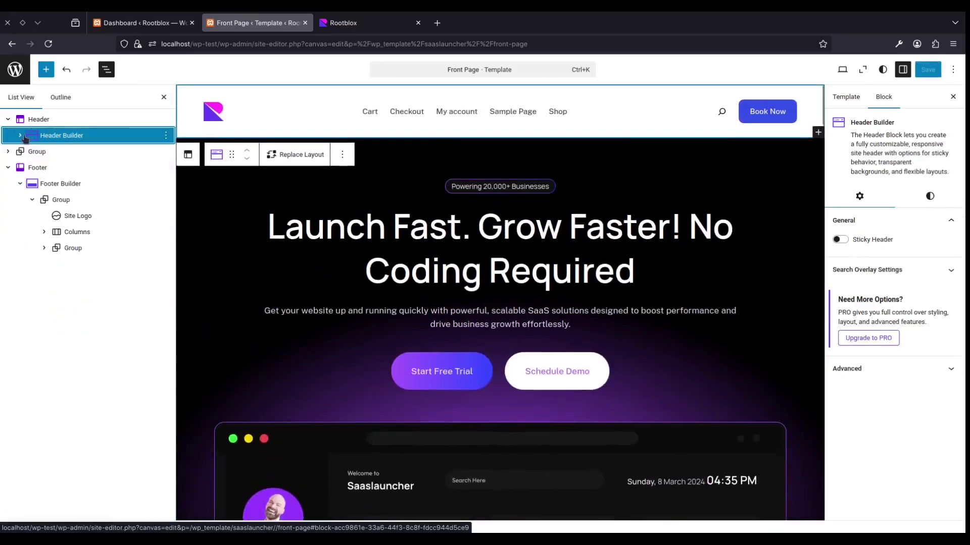
click(303, 154)
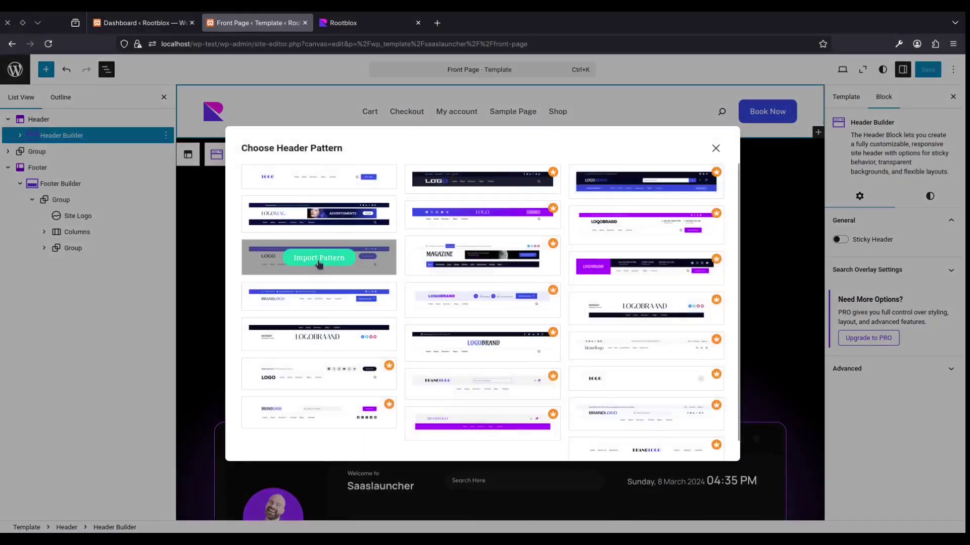
click(318, 257)
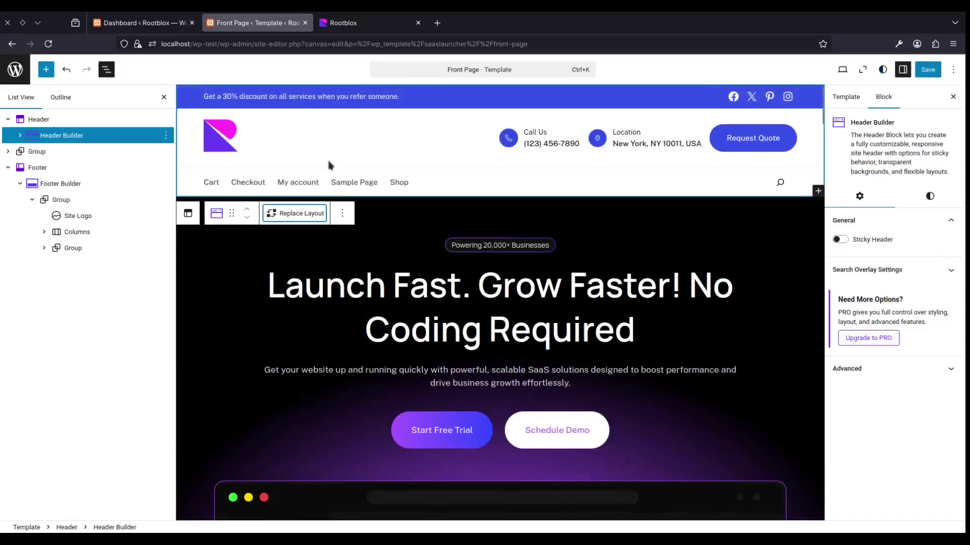
click(20, 135)
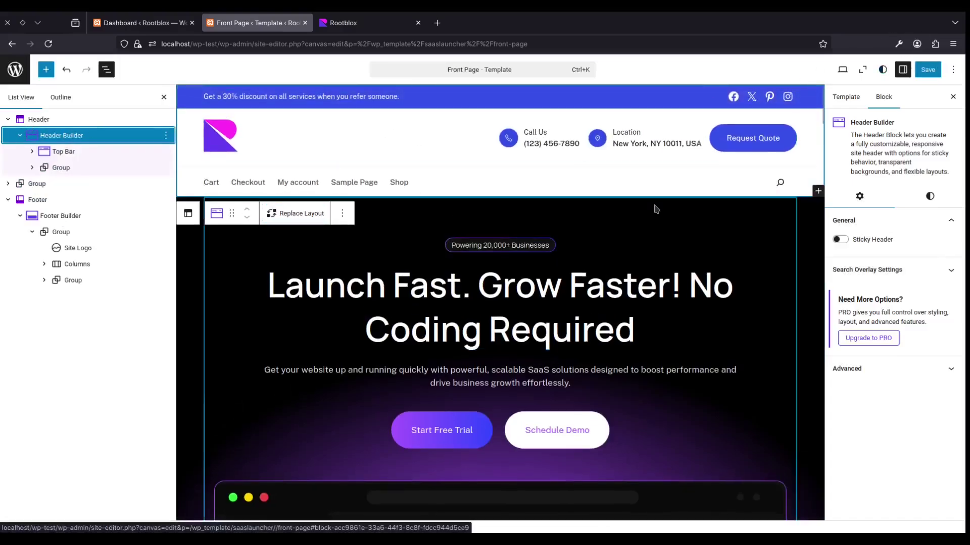
click(927, 69)
click(925, 71)
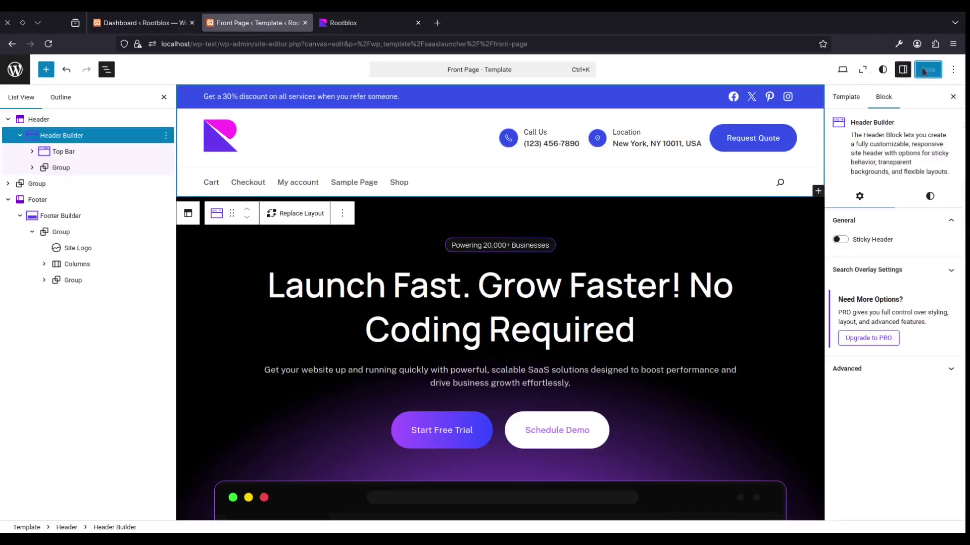
Step: Reload the live homepage and check the replaced header layout
click(354, 23)
click(389, 44)
key(Return)
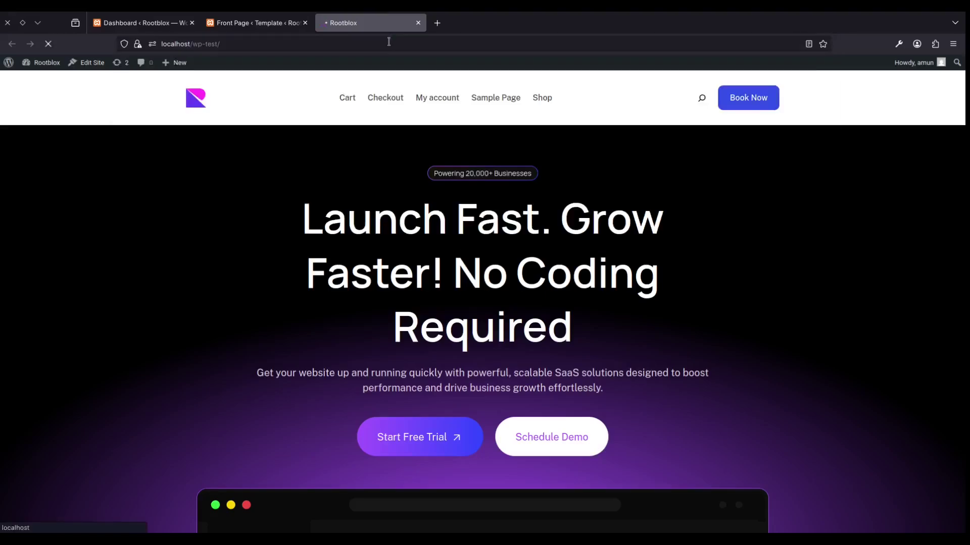
scroll(617, 187, down, 5)
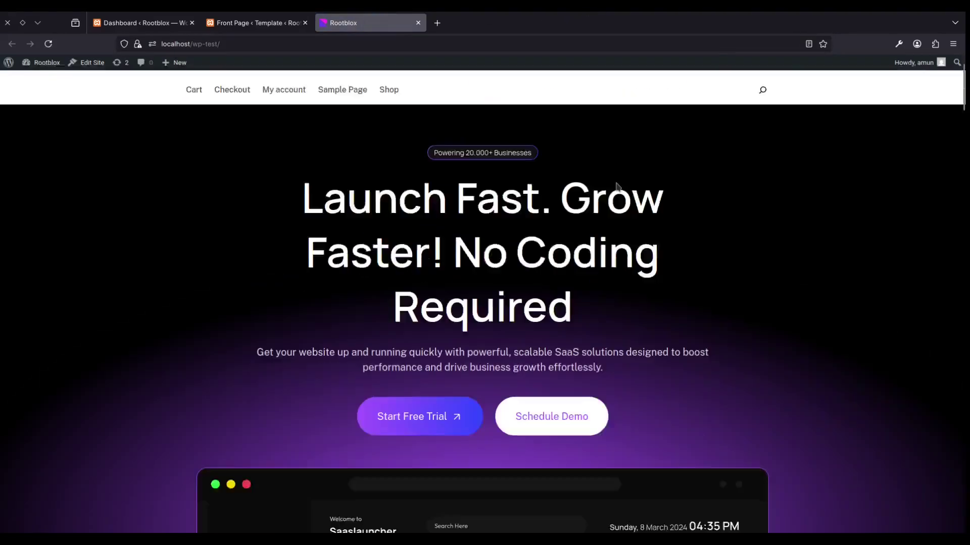
scroll(617, 187, up, 5)
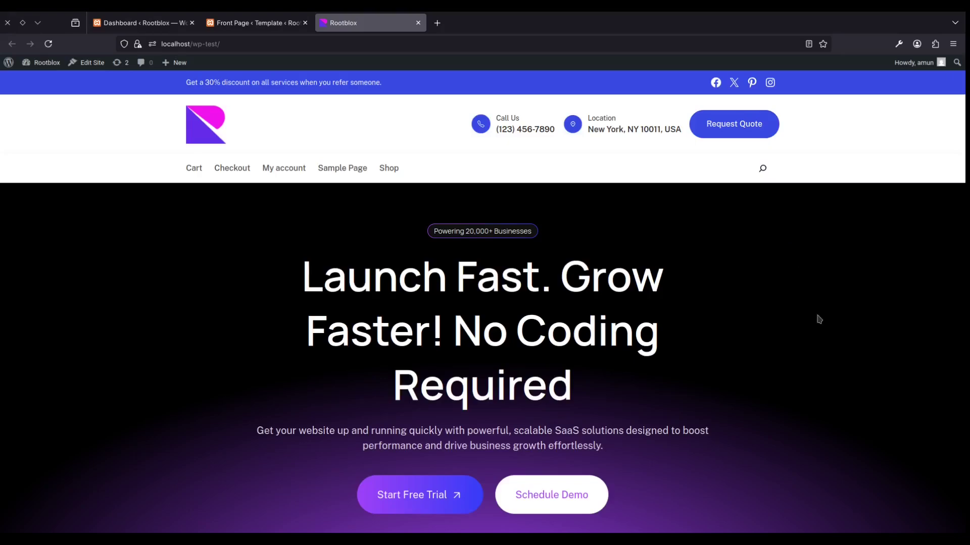
Step: Preview the live homepage in the browser's responsive design mode and open and close the header's mobile menu
key(ctrl+shift+i)
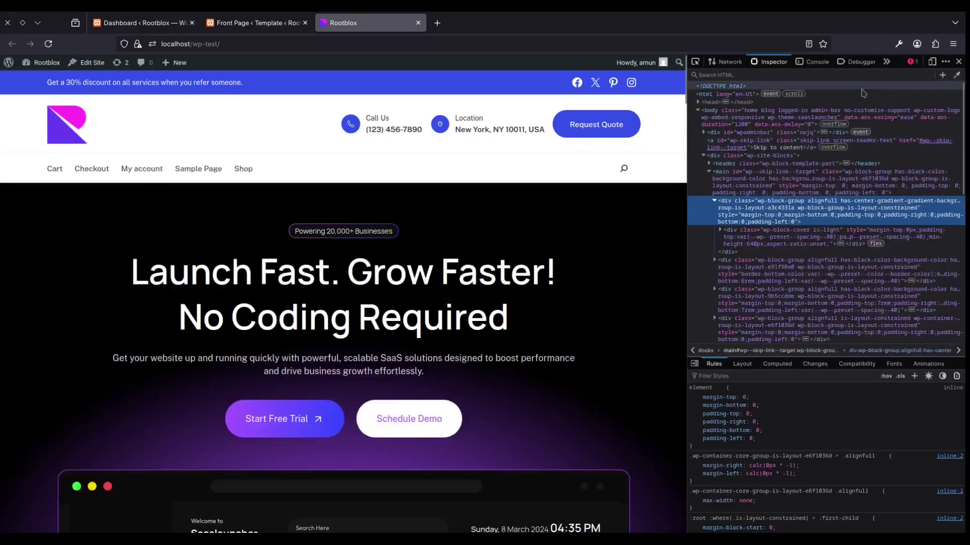
click(931, 62)
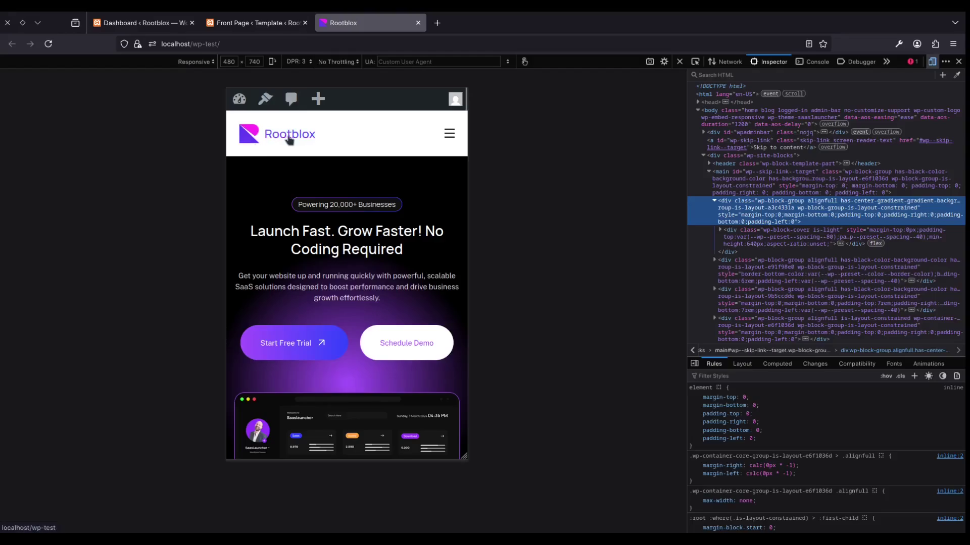
click(448, 135)
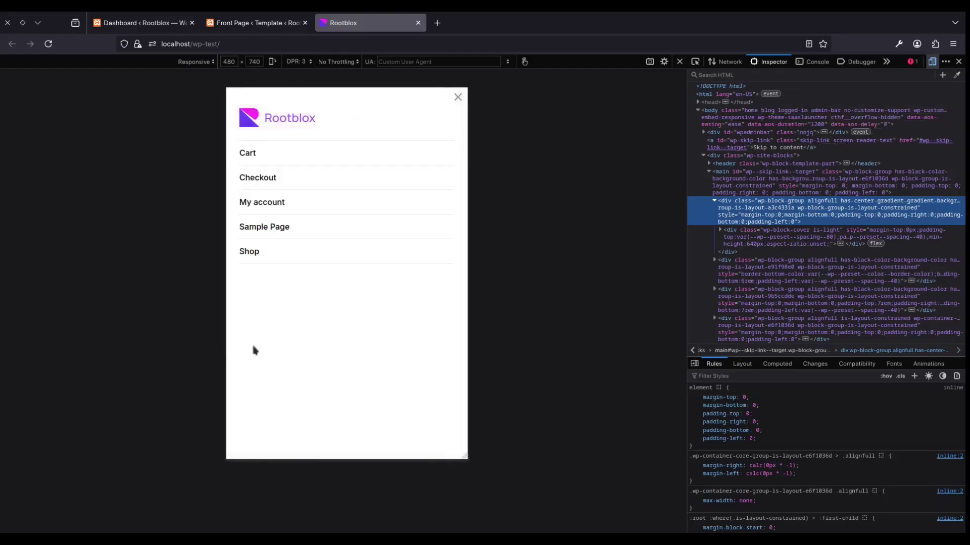
click(457, 99)
Step: Preview the Front Page template at Tablet size, check the Header Builder's responsive settings, and return the preview to Desktop
click(255, 23)
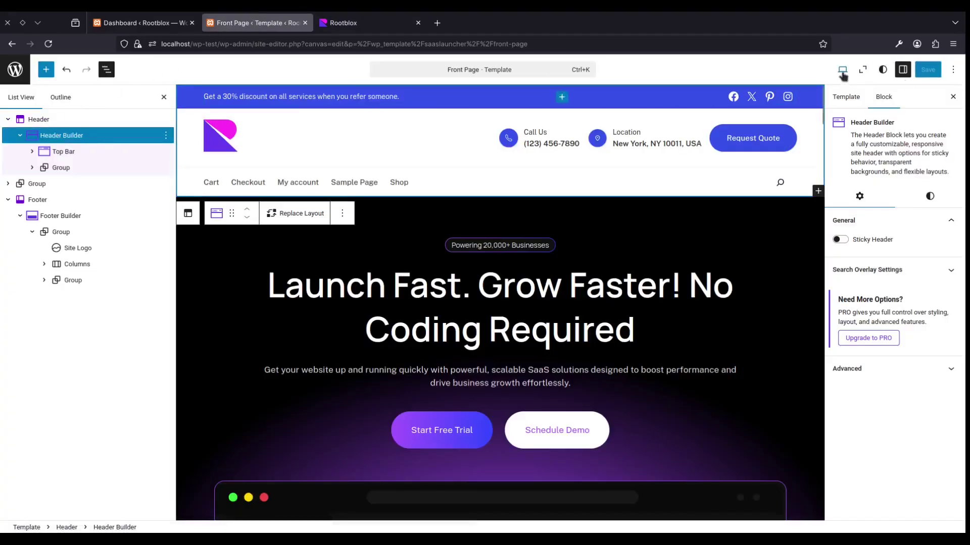
click(842, 73)
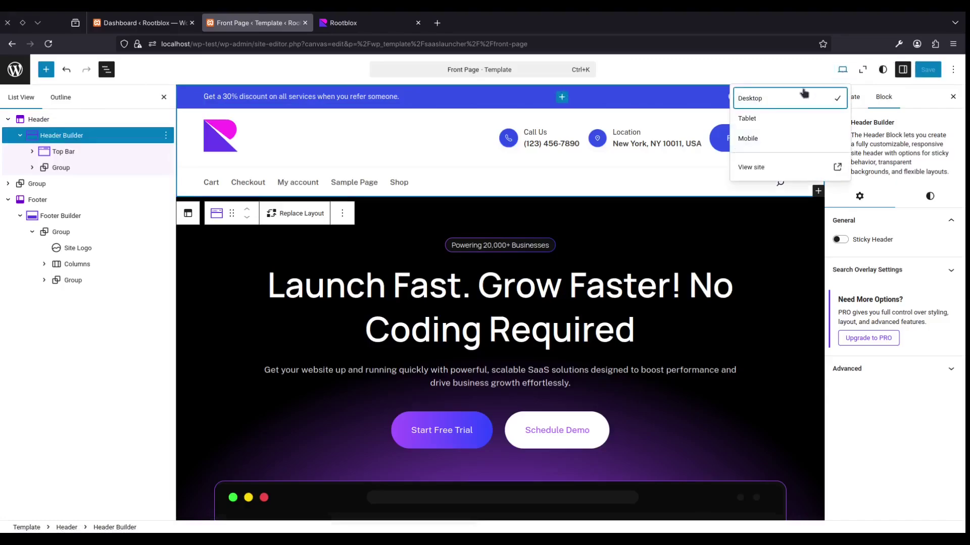
click(766, 121)
click(620, 135)
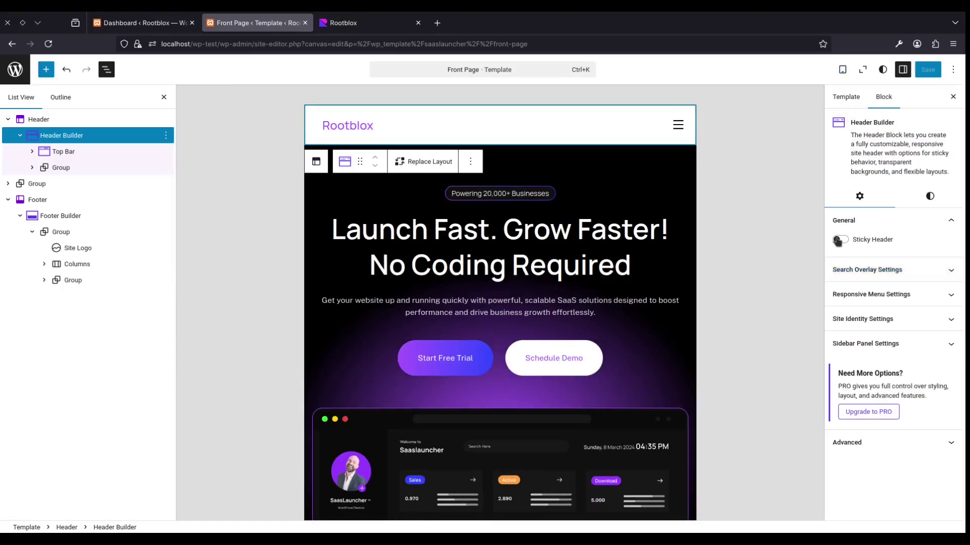
click(842, 69)
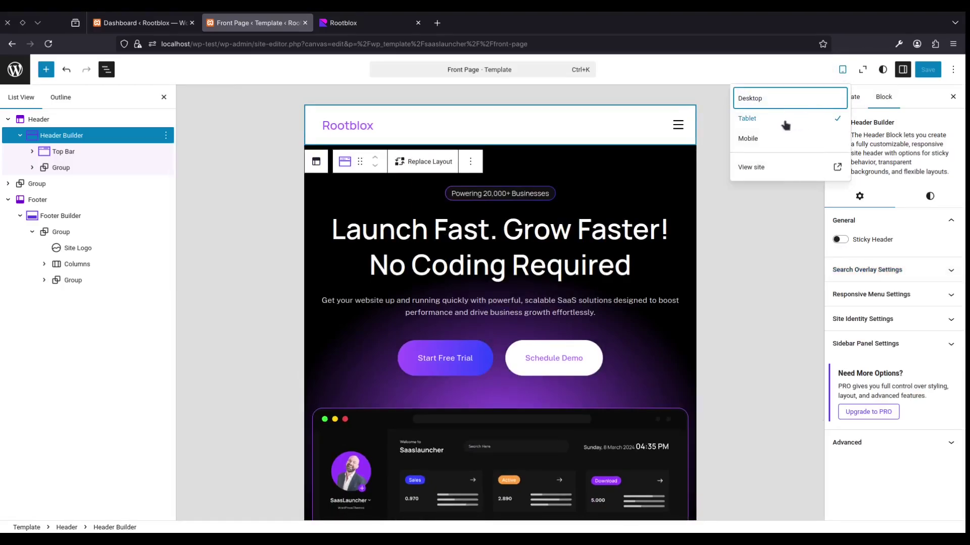
click(760, 99)
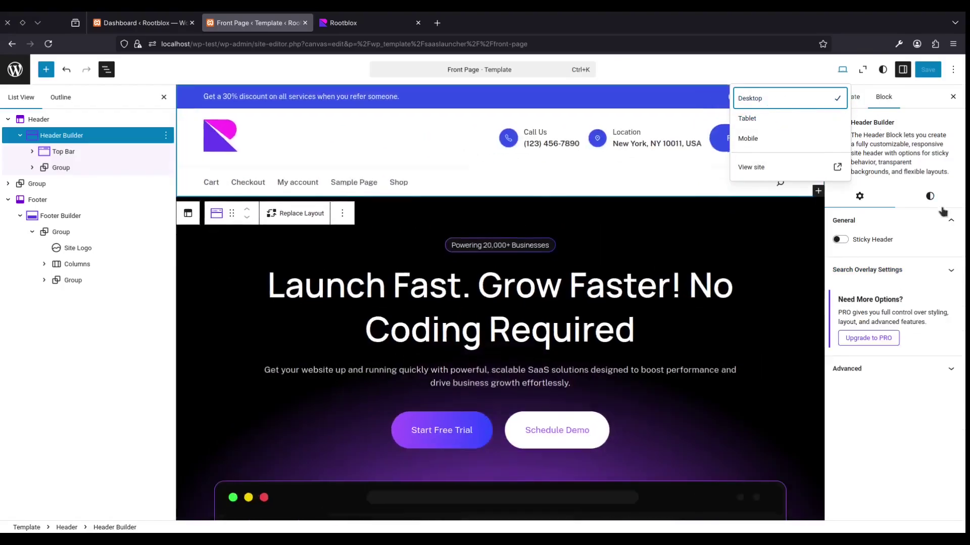
Step: Turn on the Header Builder's Sticky Header option and save the change
click(62, 136)
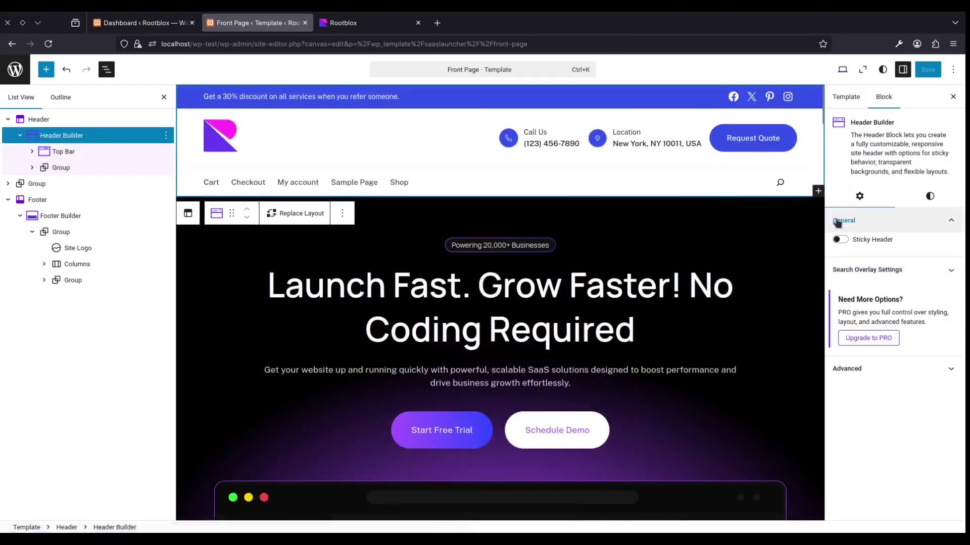
click(841, 241)
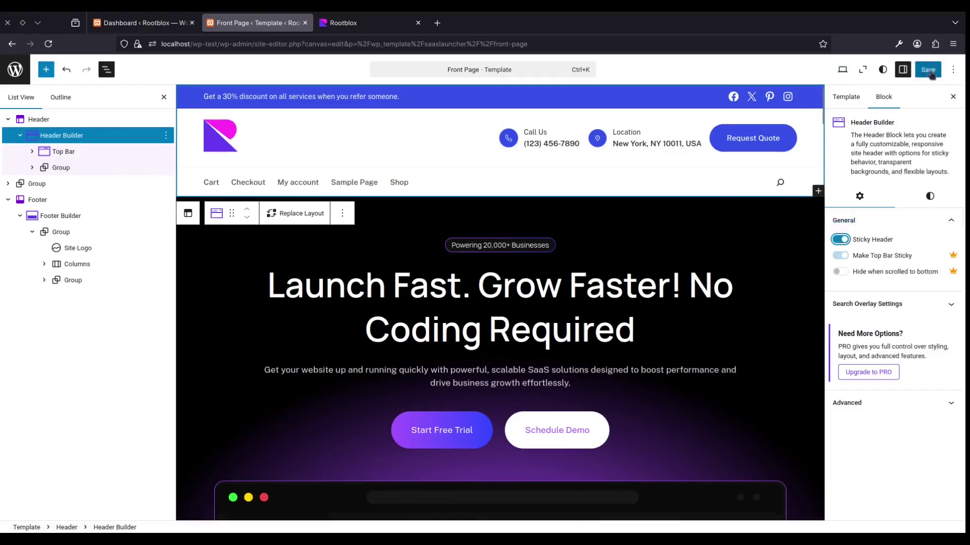
click(929, 70)
click(927, 70)
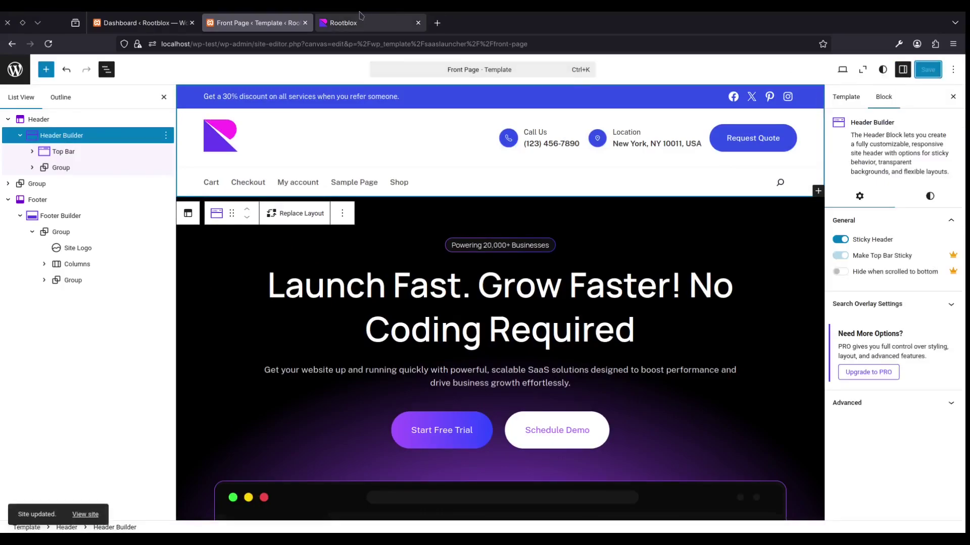
Step: Reload the live homepage and check the sticky header's scrolling behaviour in the mobile-size preview
click(361, 20)
click(371, 41)
key(Return)
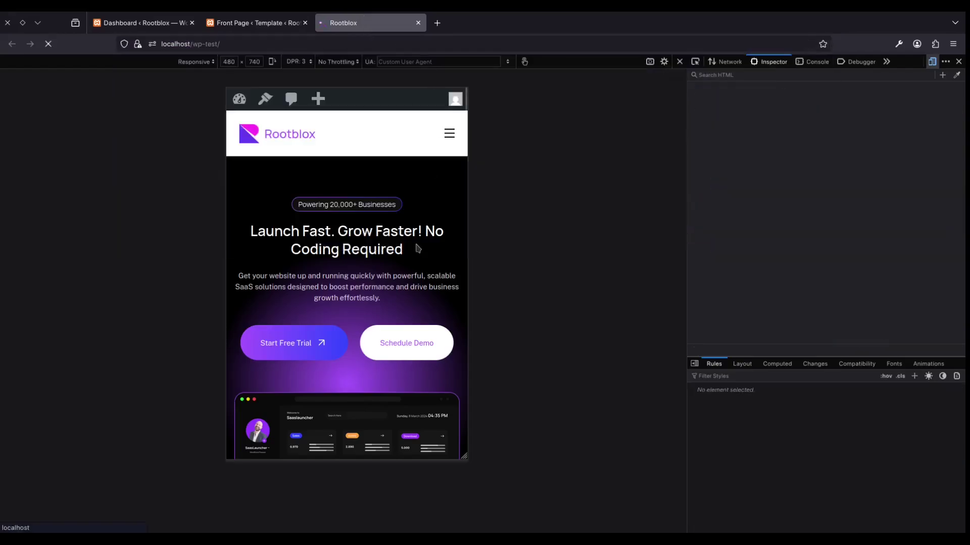
scroll(398, 280, down, 6)
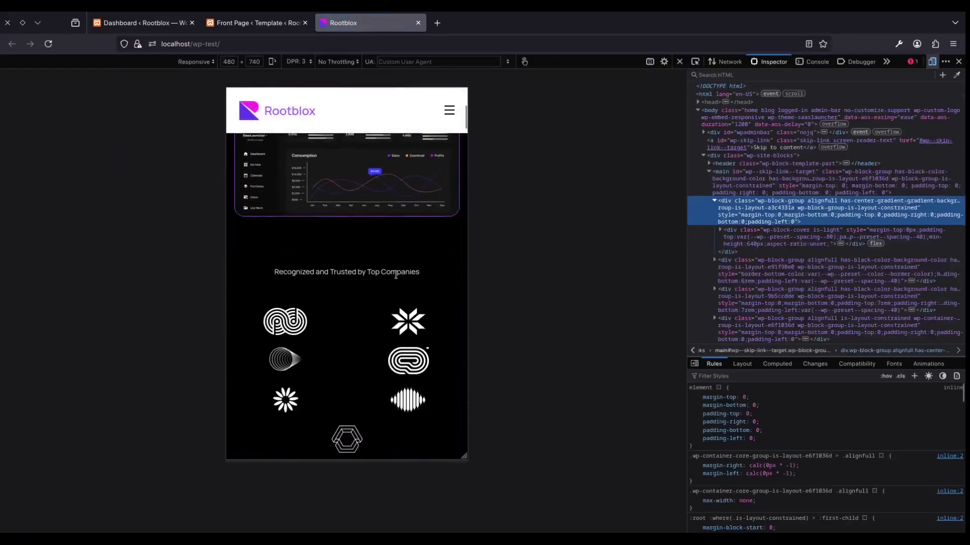
scroll(396, 275, down, 15)
scroll(396, 275, up, 20)
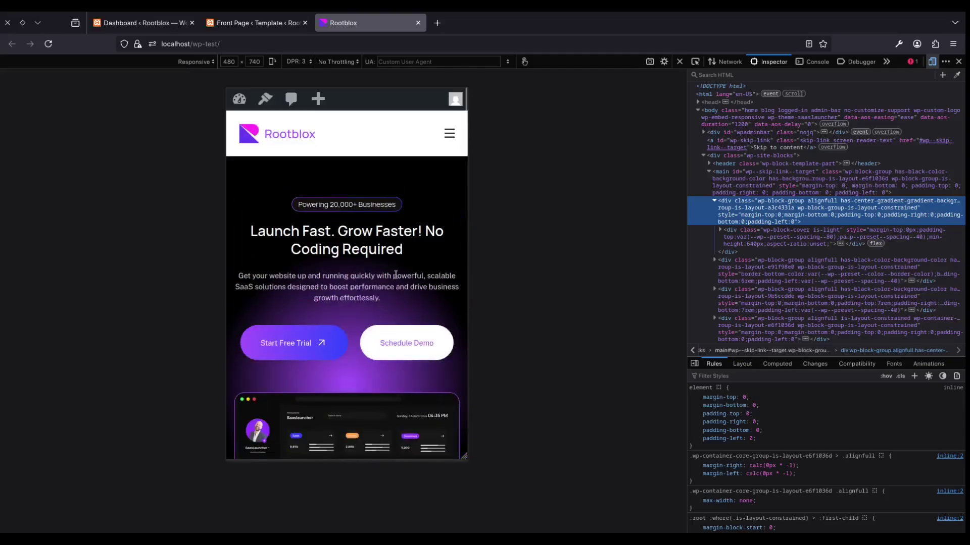
Step: Leave responsive design mode and check the sticky header's scrolling behaviour on the desktop homepage
click(931, 62)
scroll(580, 274, down, 8)
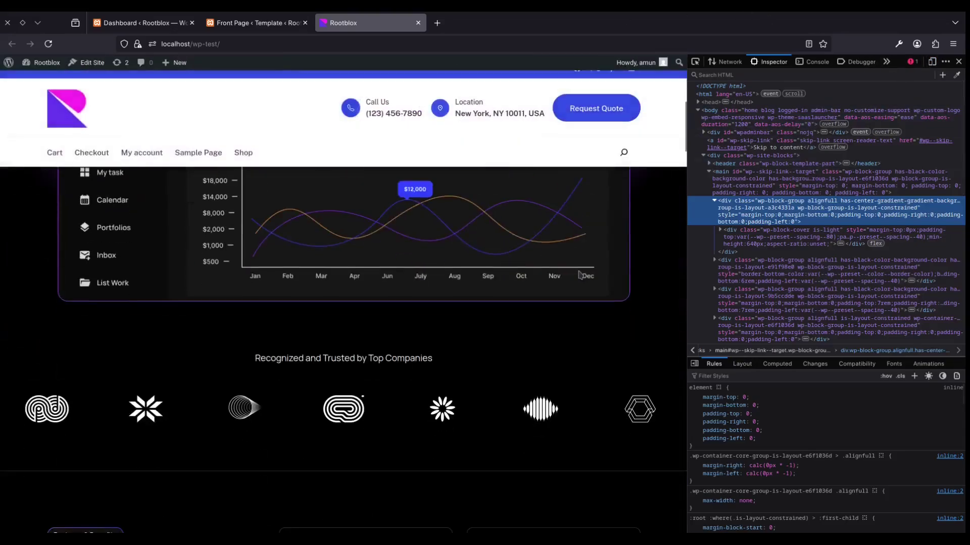
scroll(580, 275, down, 5)
scroll(579, 274, up, 12)
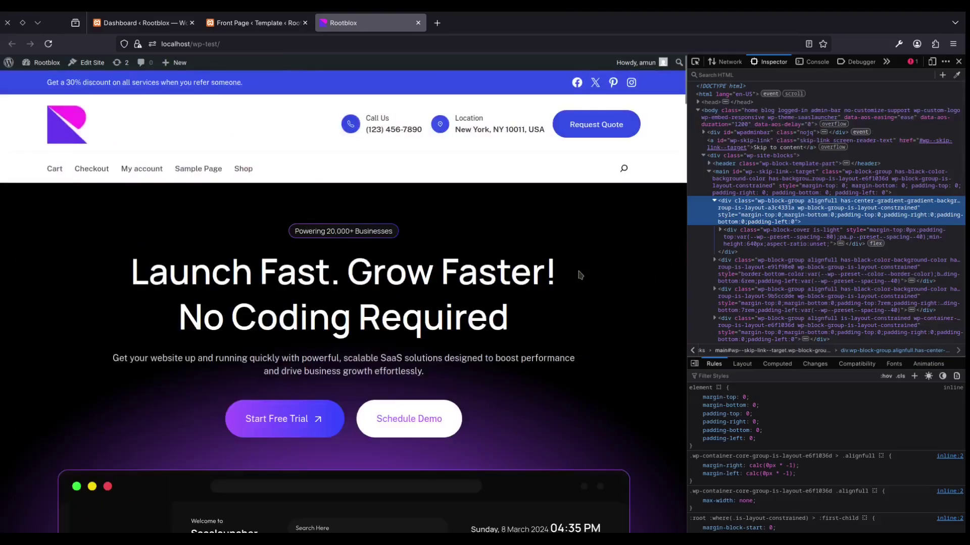
Step: Examine the Header Builder's Search Overlay Settings, then open and close the search overlay on the live homepage
click(275, 16)
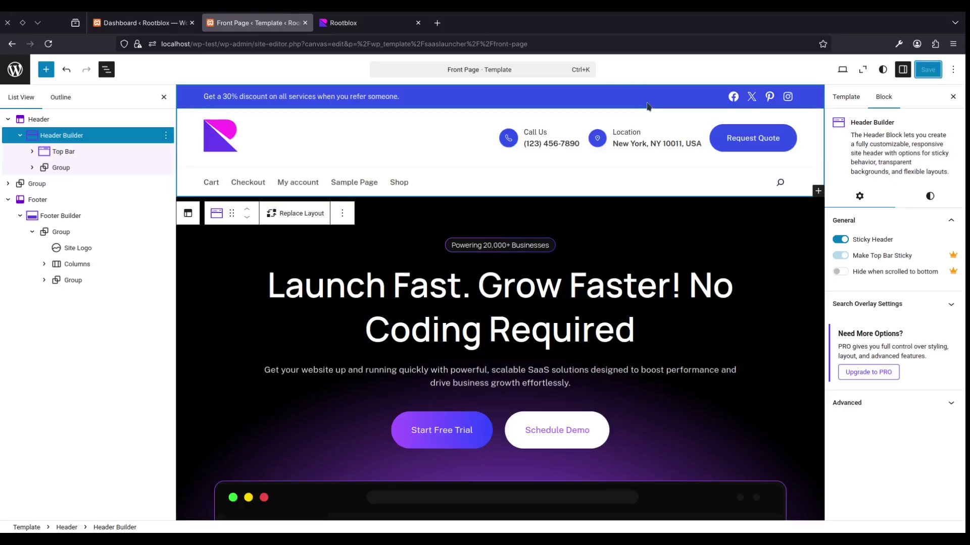
click(880, 309)
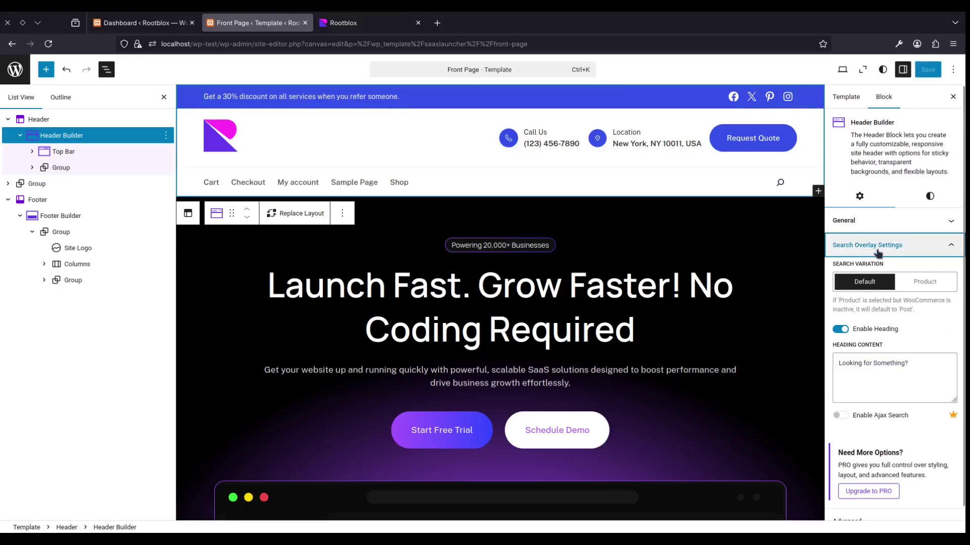
click(377, 17)
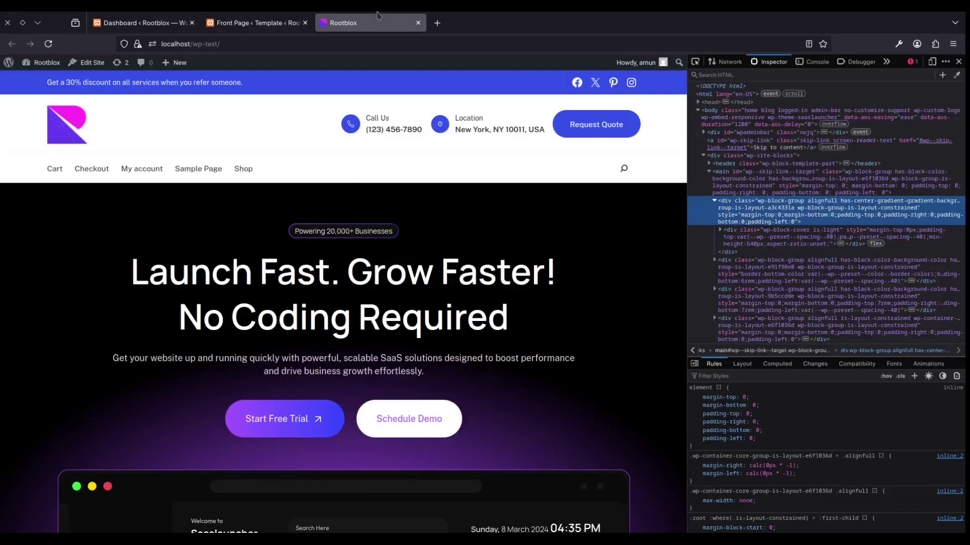
click(624, 171)
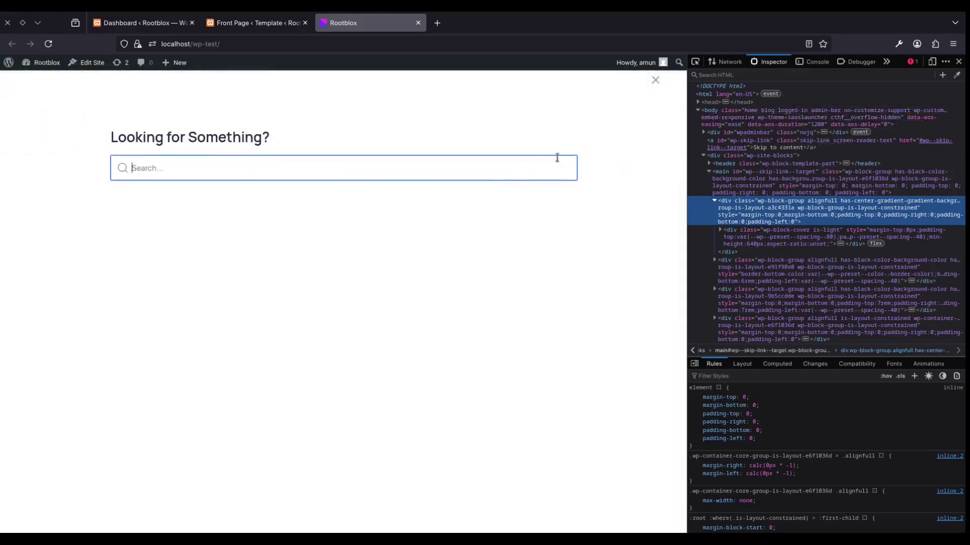
click(655, 80)
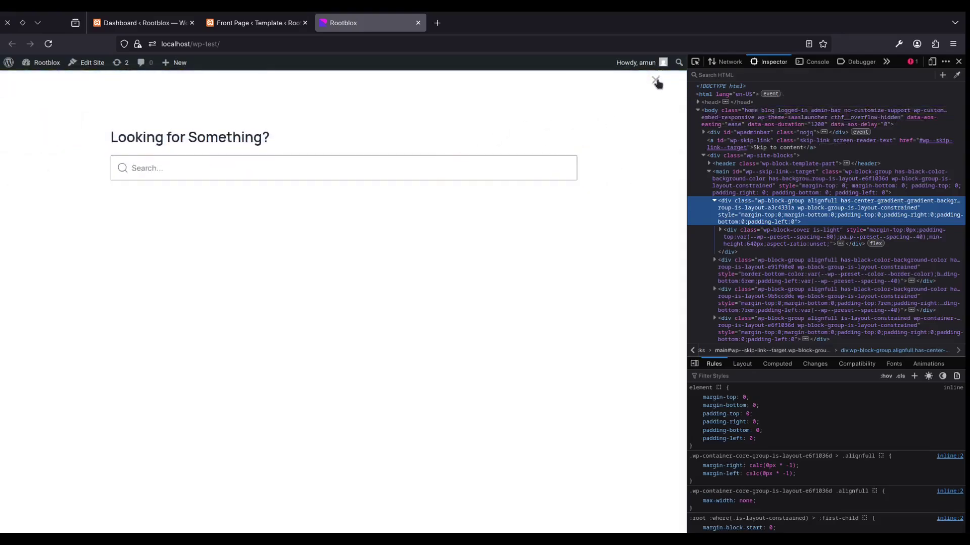
Step: Set the header Search block's style to Default and save the Header template part
click(230, 15)
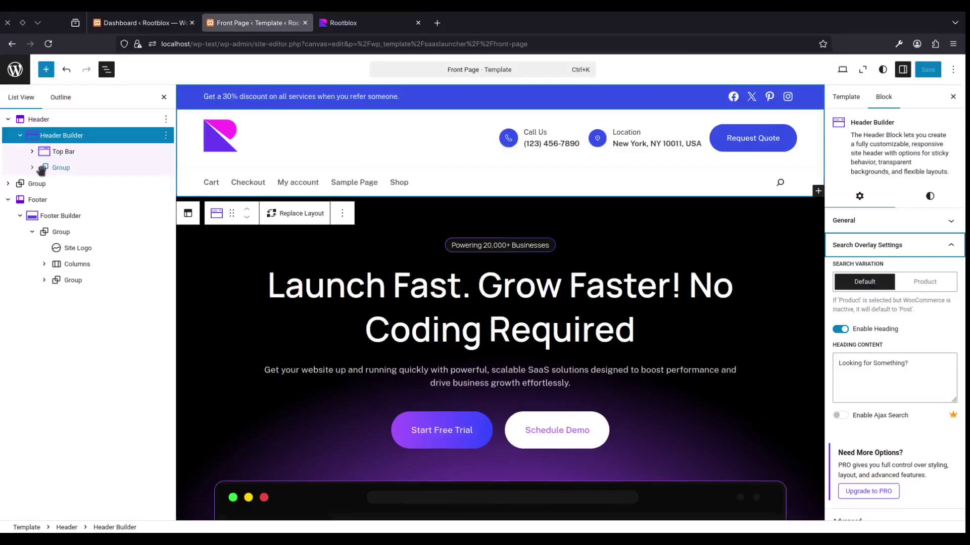
click(780, 182)
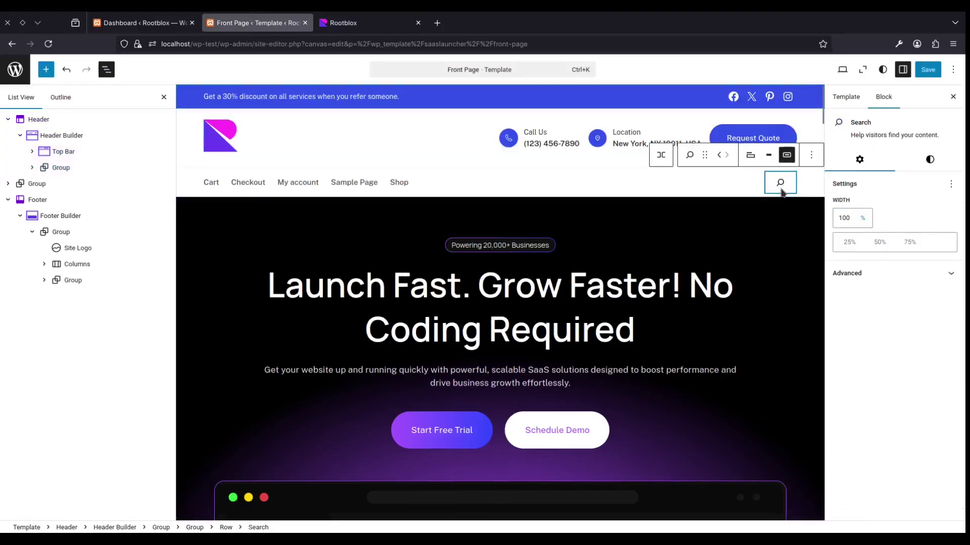
click(99, 247)
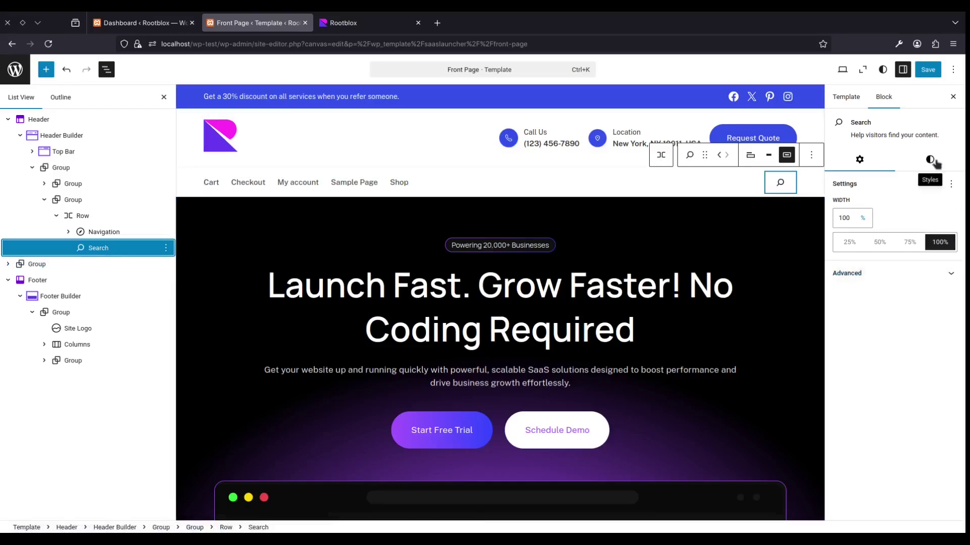
click(934, 161)
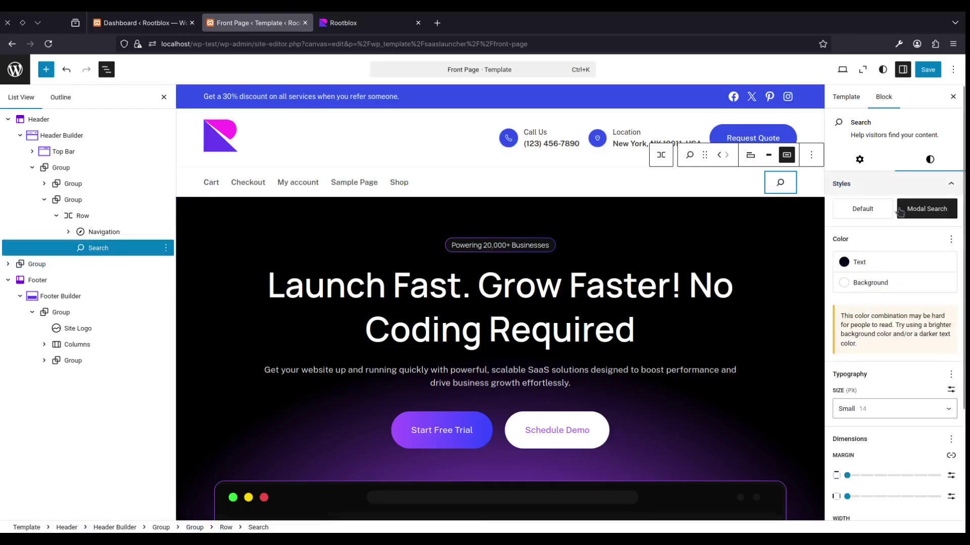
click(870, 212)
click(929, 71)
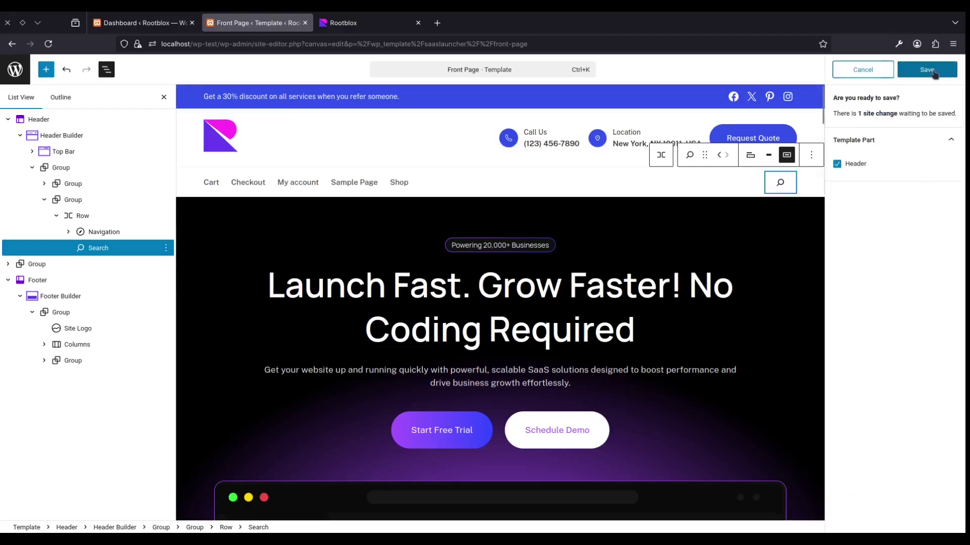
click(931, 73)
Step: Reload the live homepage and test the header search with the Default style
click(361, 19)
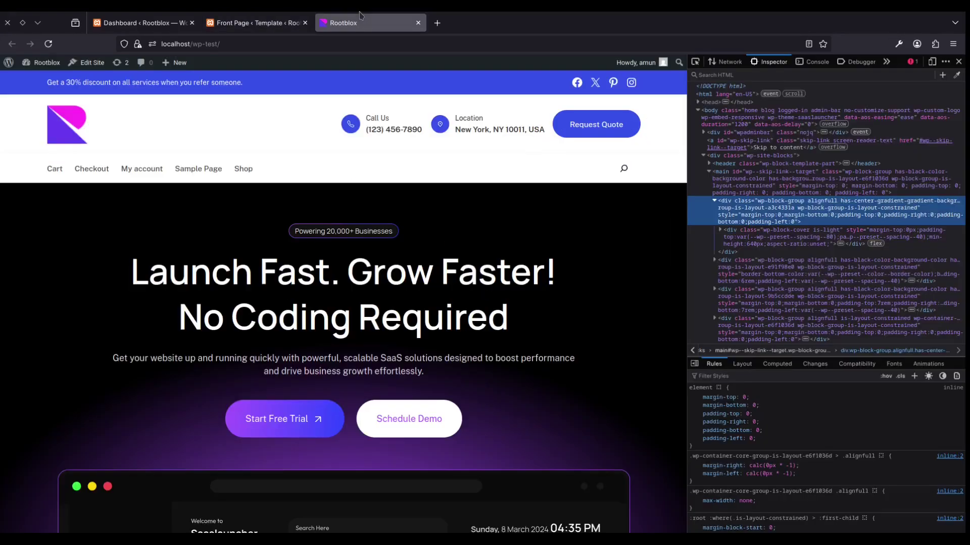
click(377, 44)
key(Return)
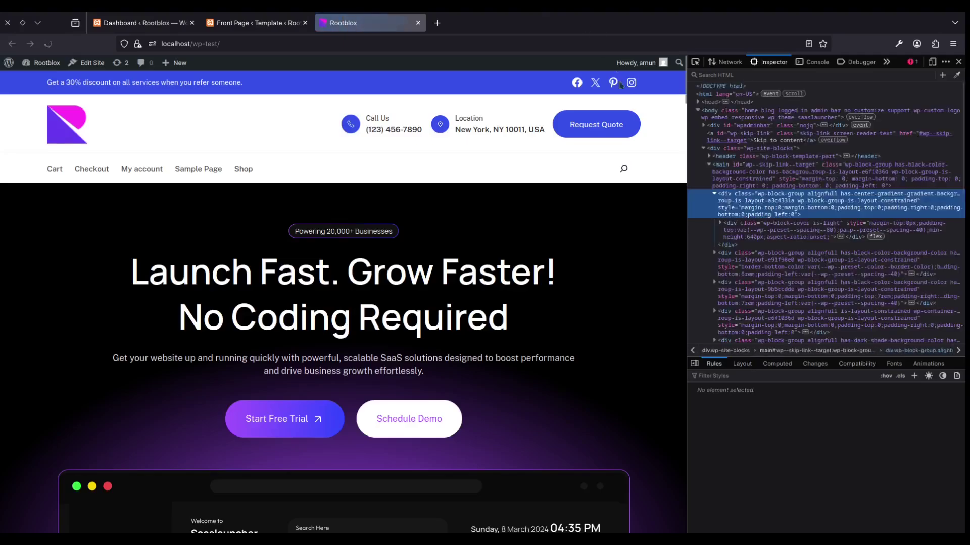
click(624, 173)
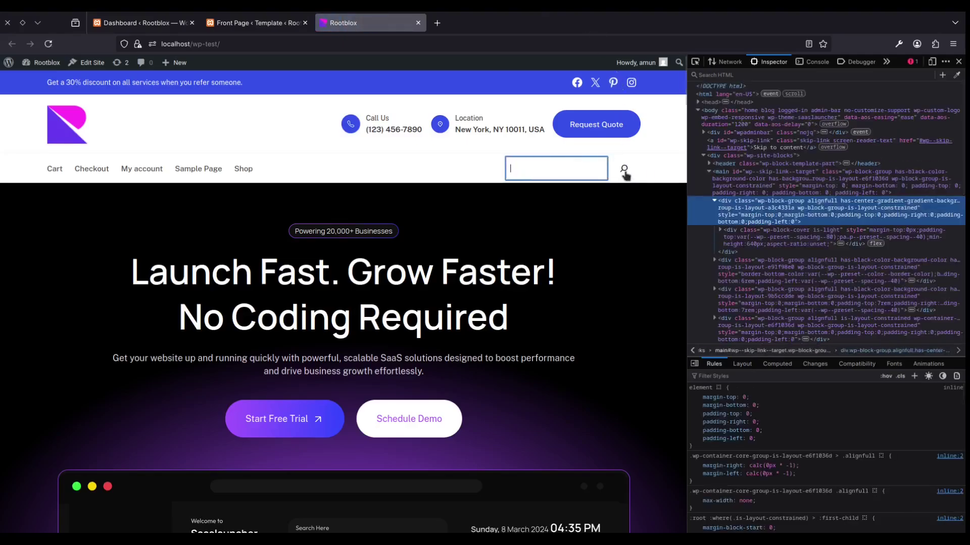
click(659, 170)
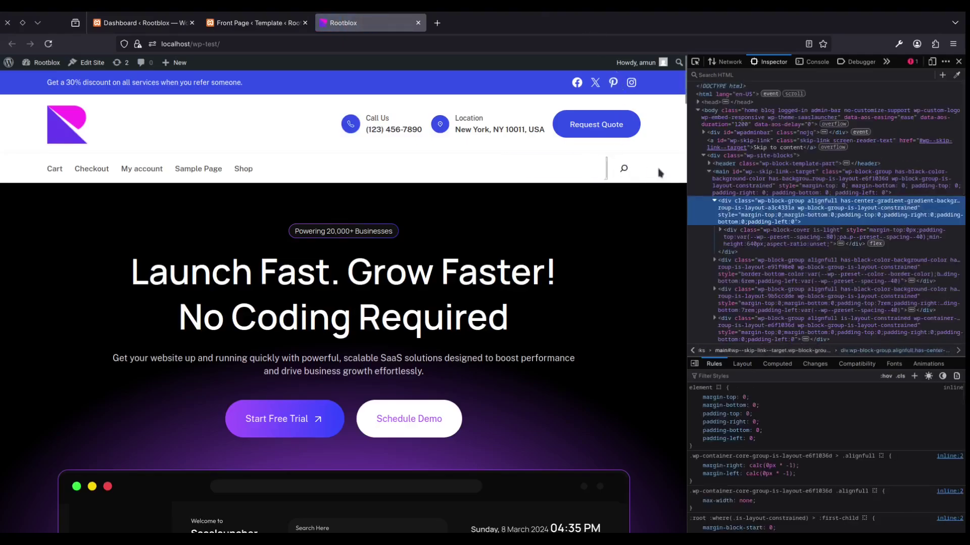
Step: Set the header Search block's style back to Modal Search and save the Header template part
click(242, 17)
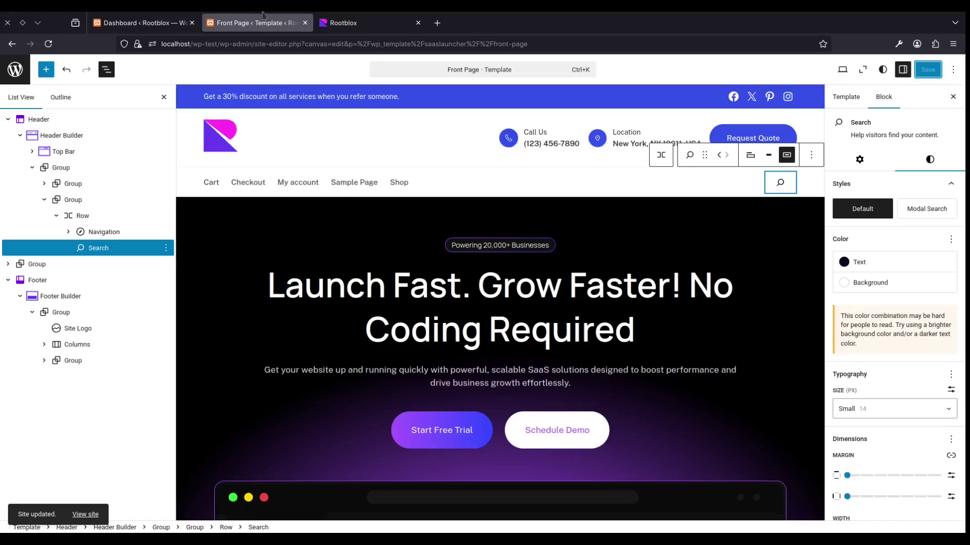
click(928, 209)
click(928, 70)
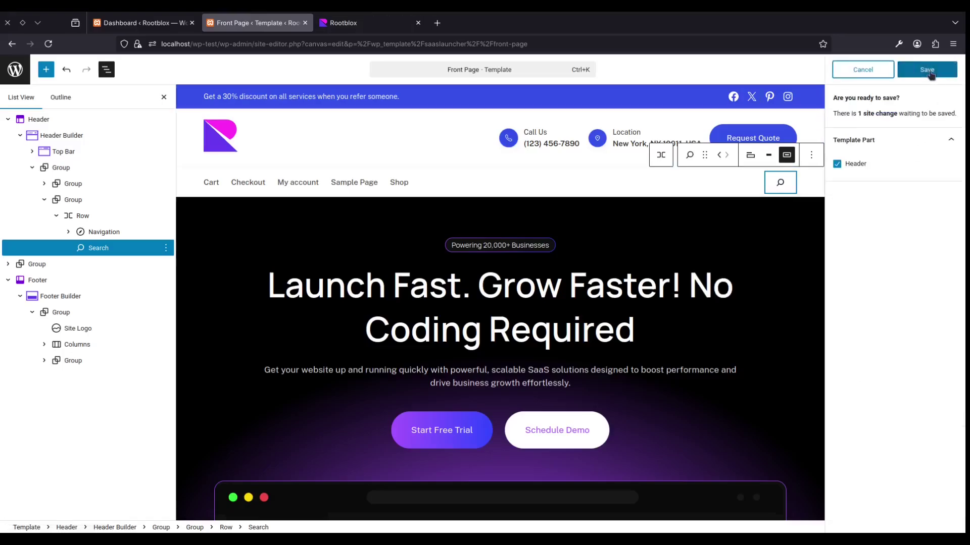
click(927, 70)
Step: Reload the live homepage and open the header search to check the modal search overlay
click(369, 20)
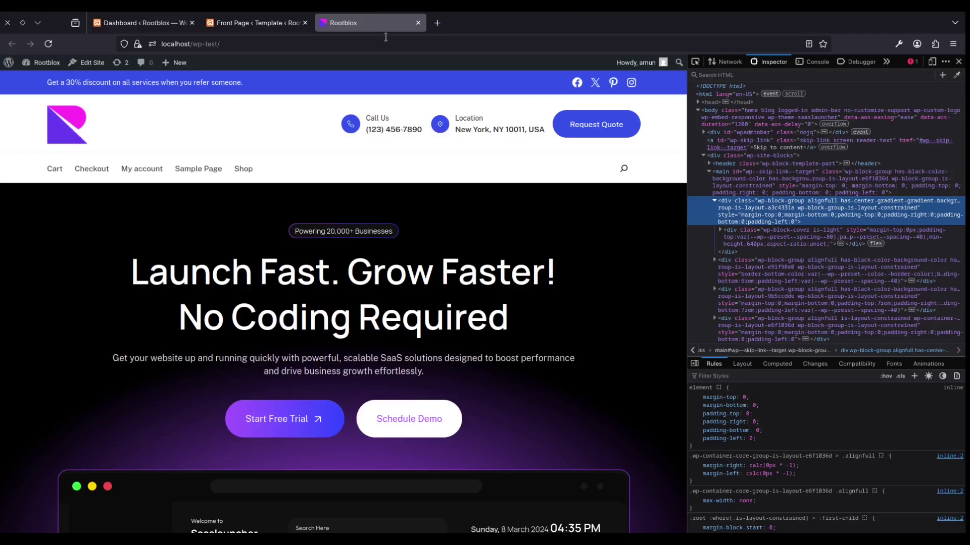
click(386, 44)
key(Return)
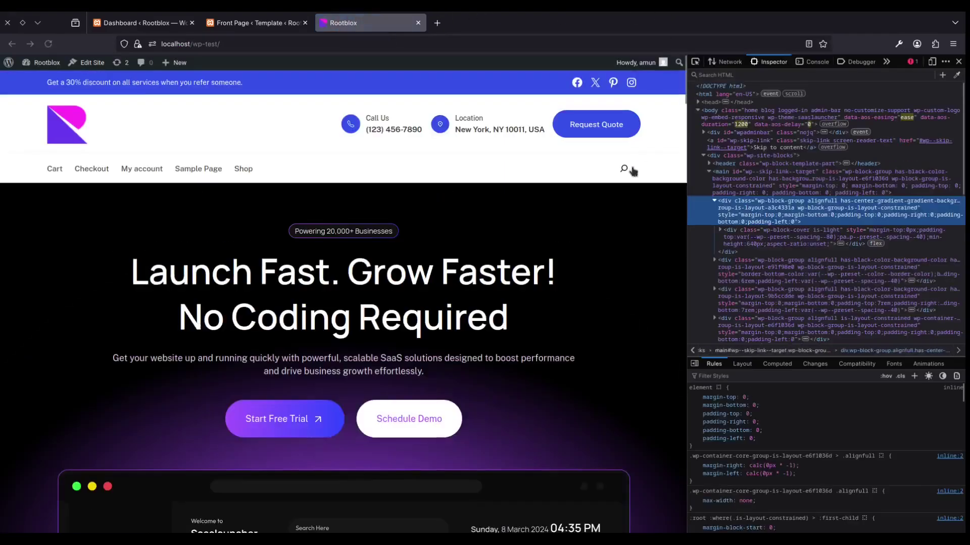
click(624, 168)
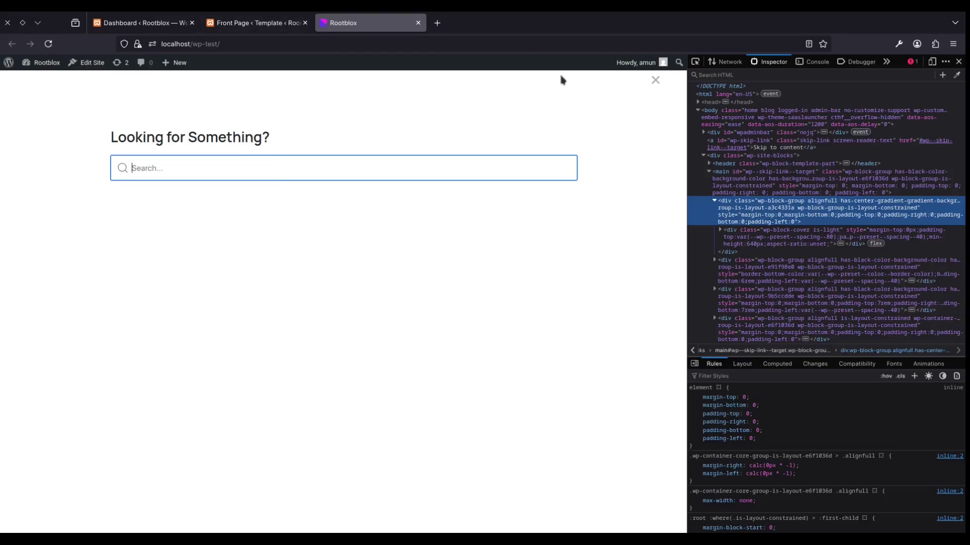
Step: Close the search overlay and view the live homepage in responsive design mode
click(653, 80)
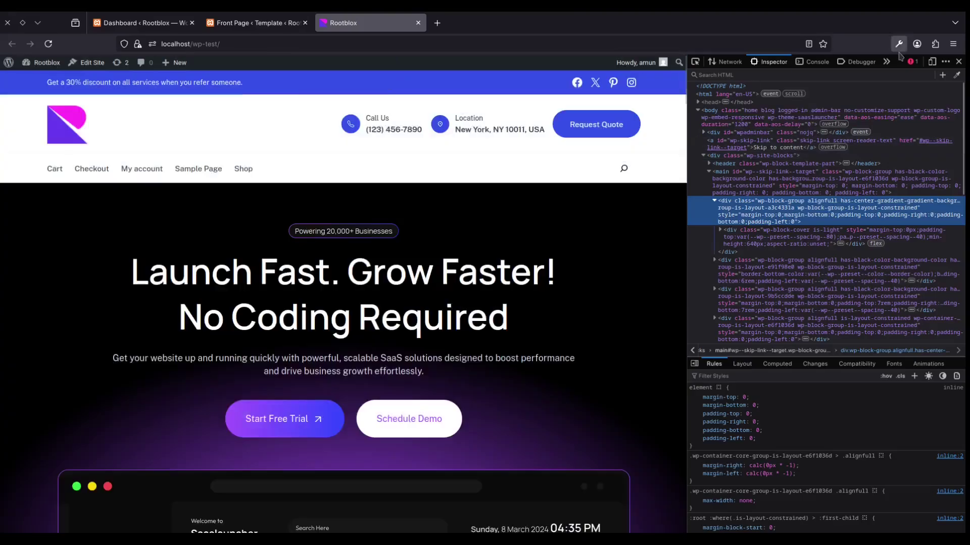
click(931, 64)
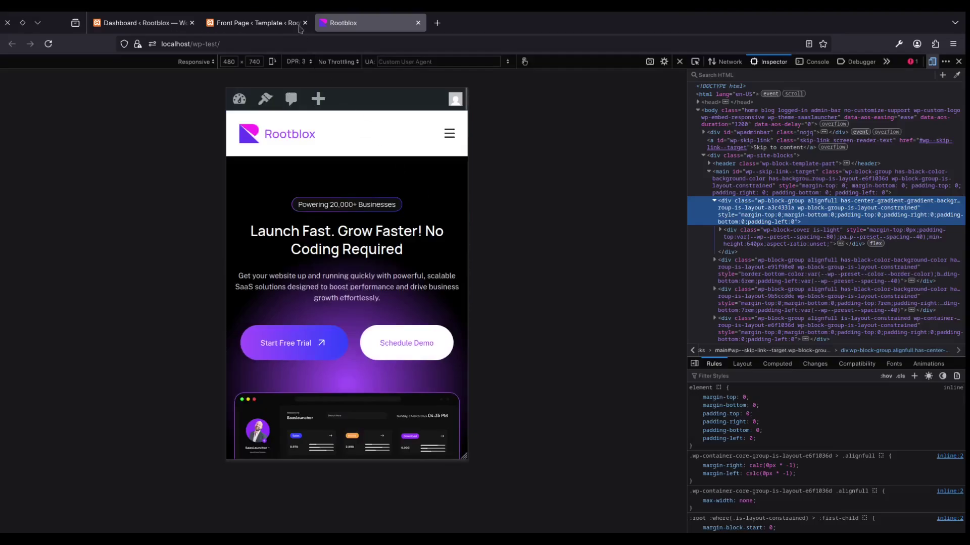
Step: Return to the Front Page template, select the Header Builder block, and preview it at tablet and mobile sizes, ending on Tablet
click(262, 15)
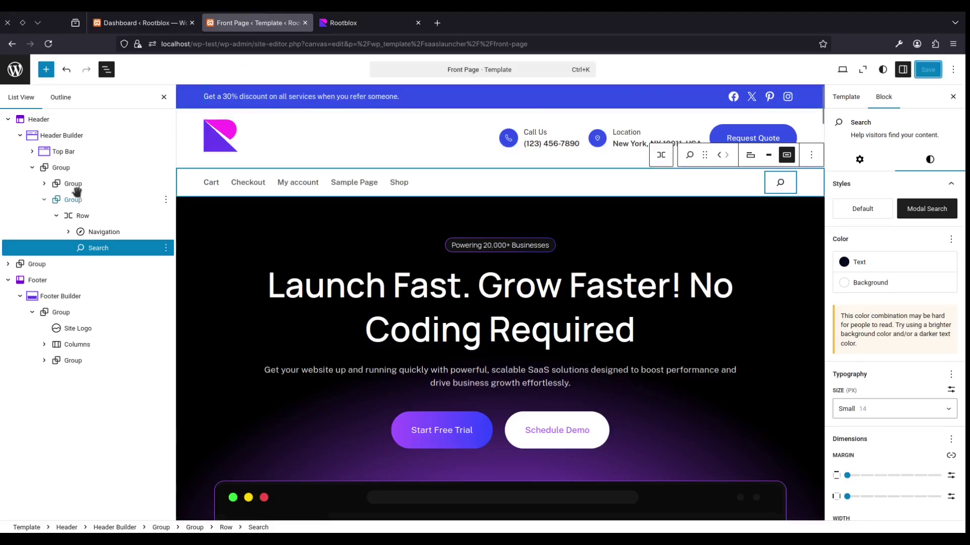
click(95, 132)
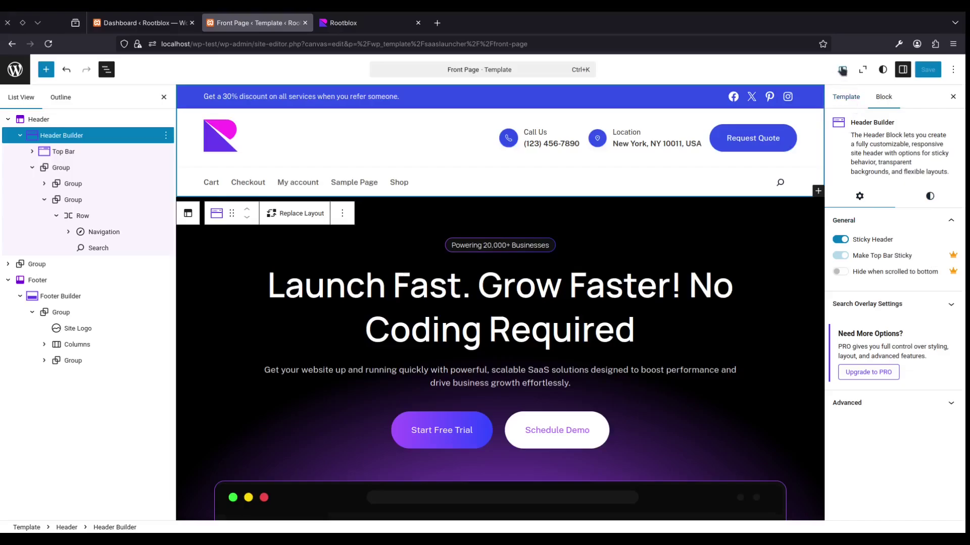
click(842, 71)
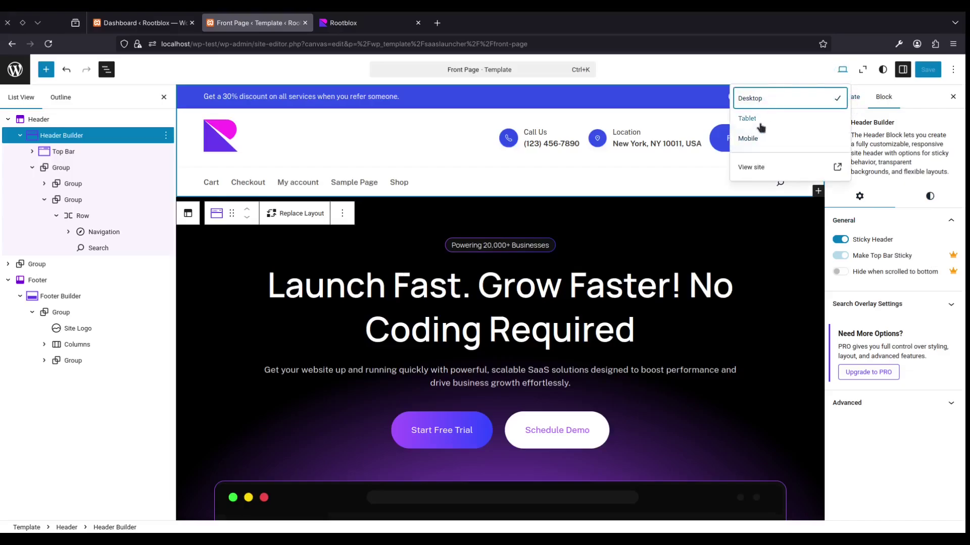
click(763, 122)
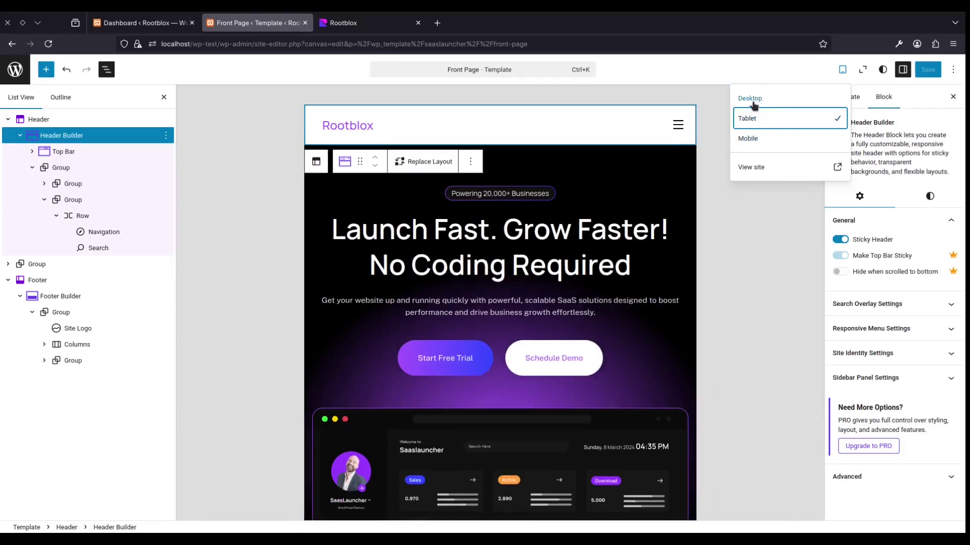
click(765, 141)
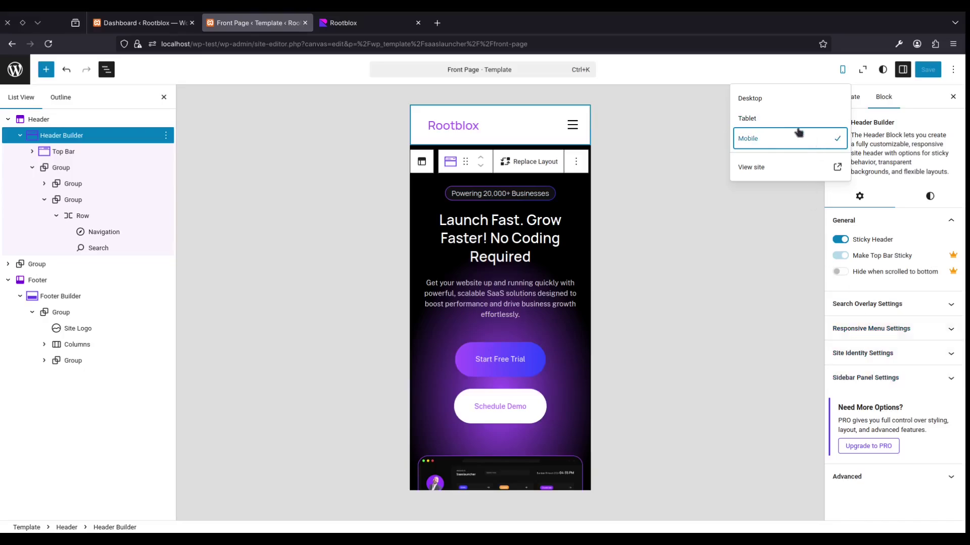
click(777, 119)
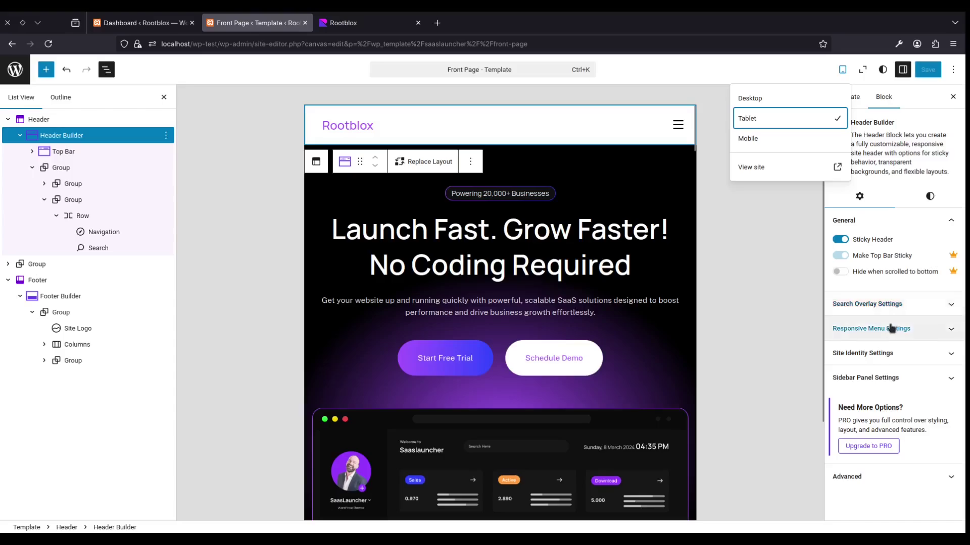
Step: Examine the Header Builder's Responsive Menu Settings and Site Identity Settings
click(894, 329)
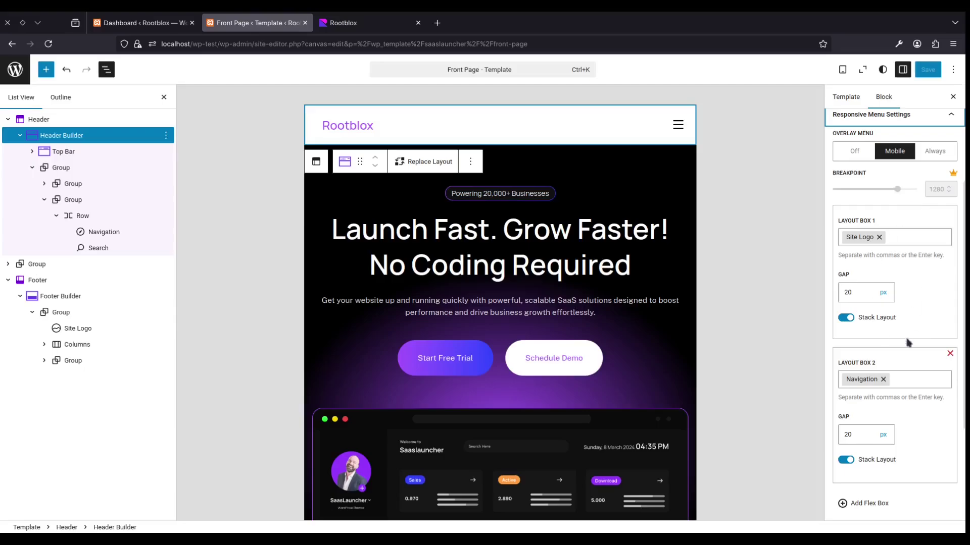
scroll(908, 343, down, 2)
scroll(908, 343, up, 4)
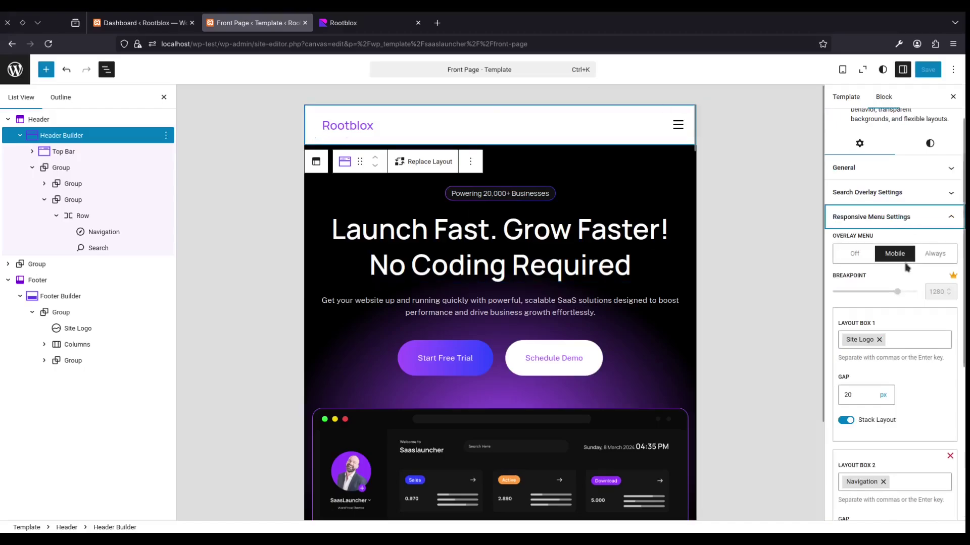
scroll(904, 268, down, 4)
scroll(905, 267, down, 1)
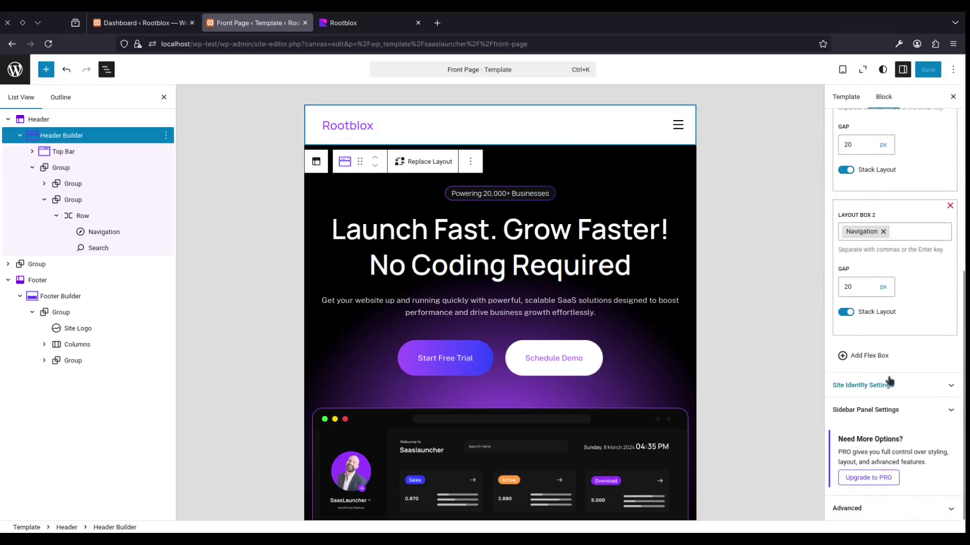
click(880, 384)
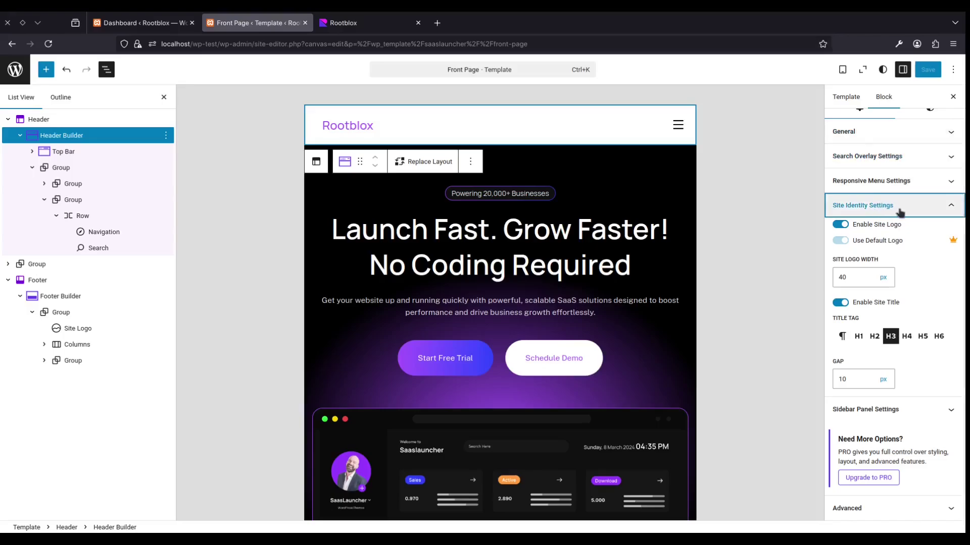
Step: Reload the Front Page template editor and switch the preview to Tablet
click(519, 43)
key(Return)
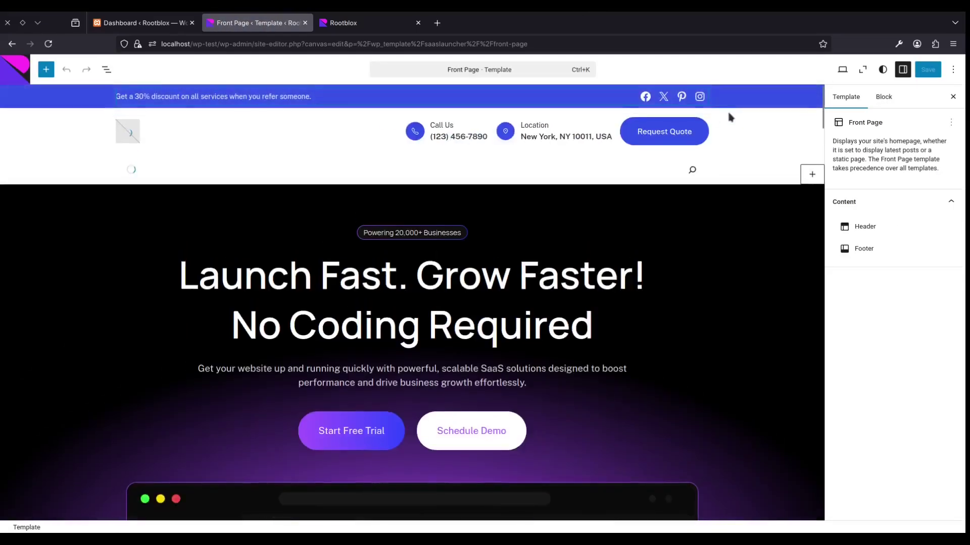
click(842, 72)
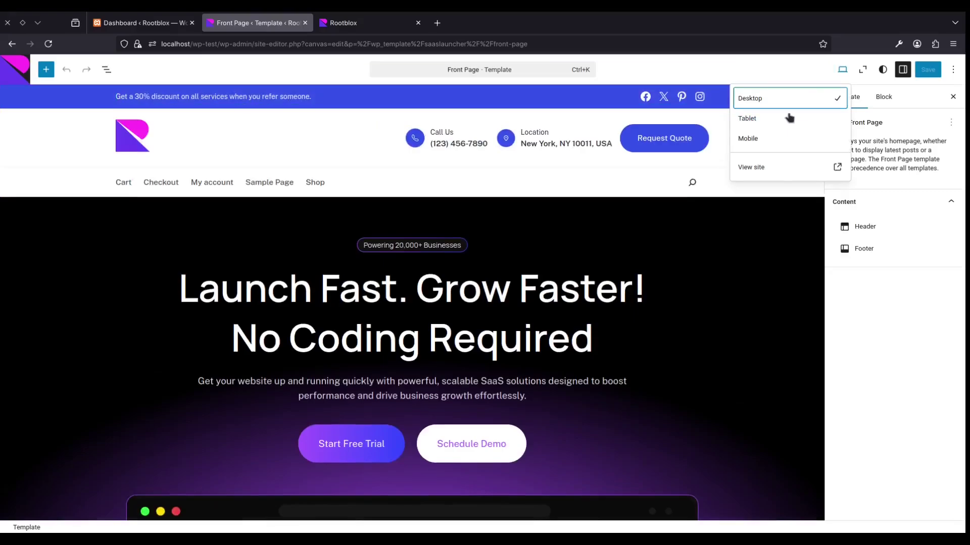
click(789, 118)
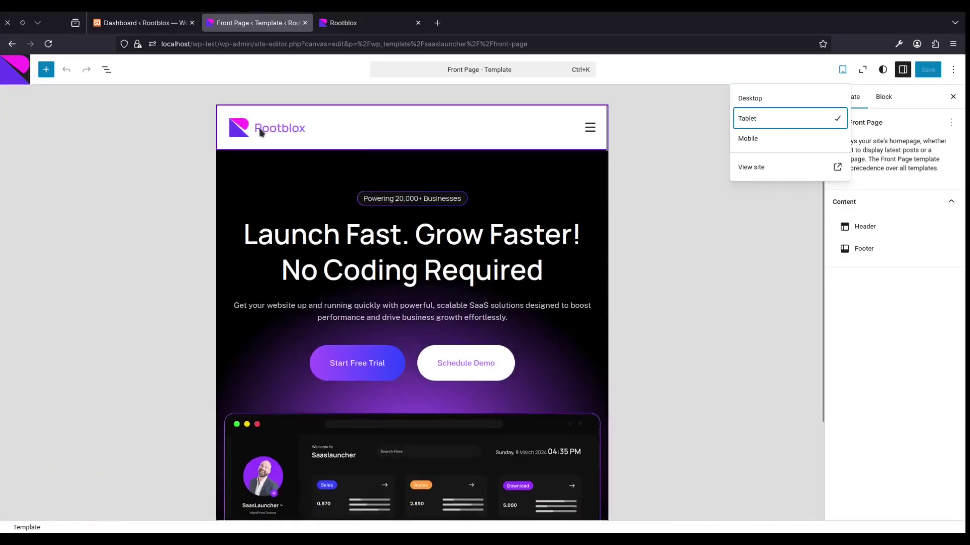
Step: Select the Header Builder block in the tablet header and open its Site Identity Settings
click(261, 133)
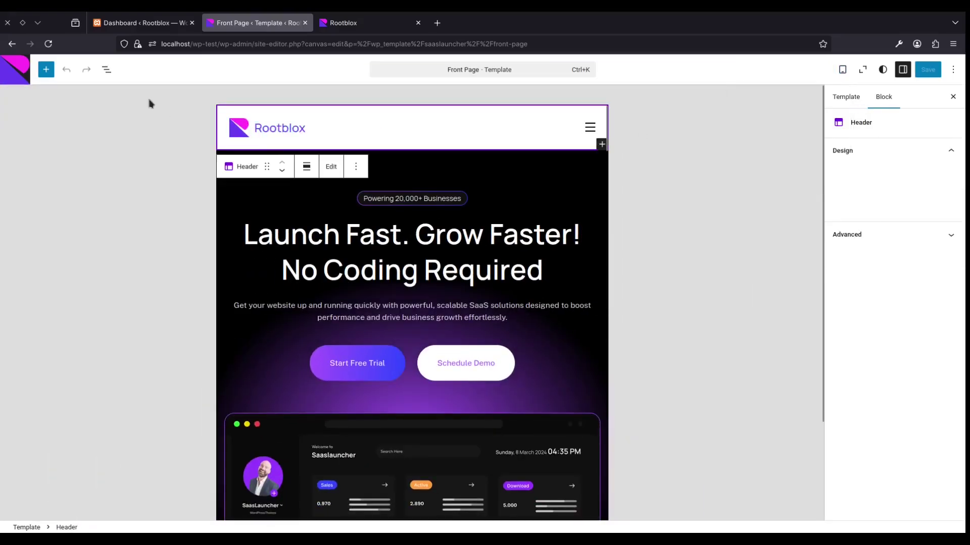
click(291, 134)
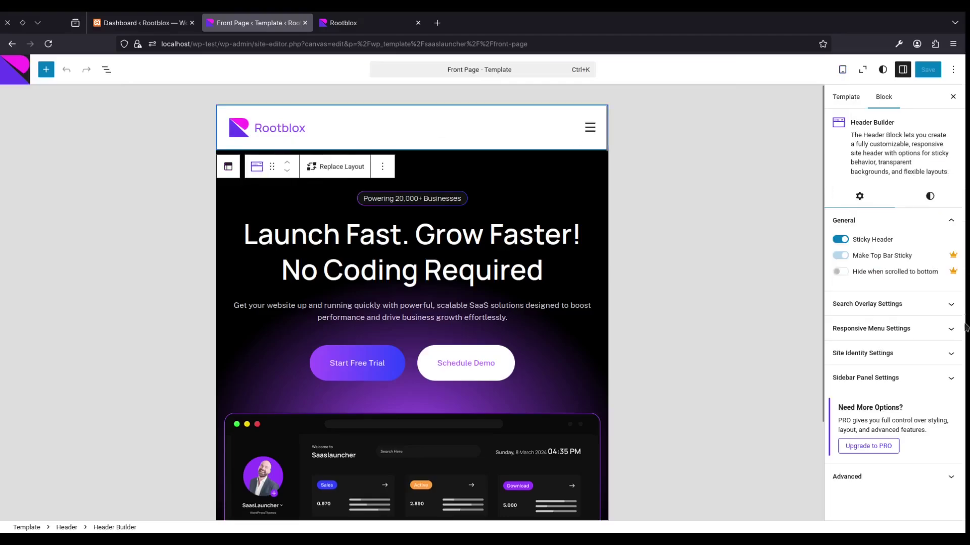
click(866, 354)
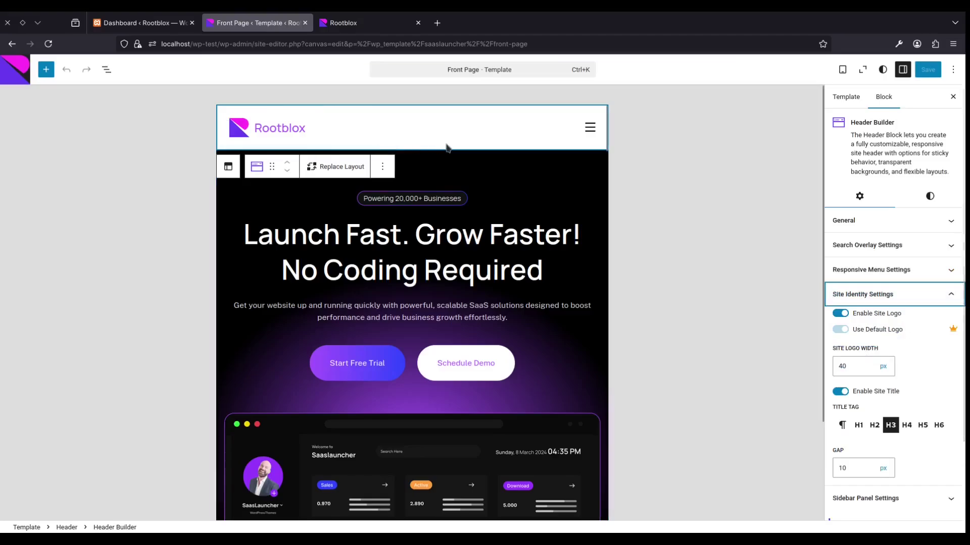
scroll(953, 360, down, 2)
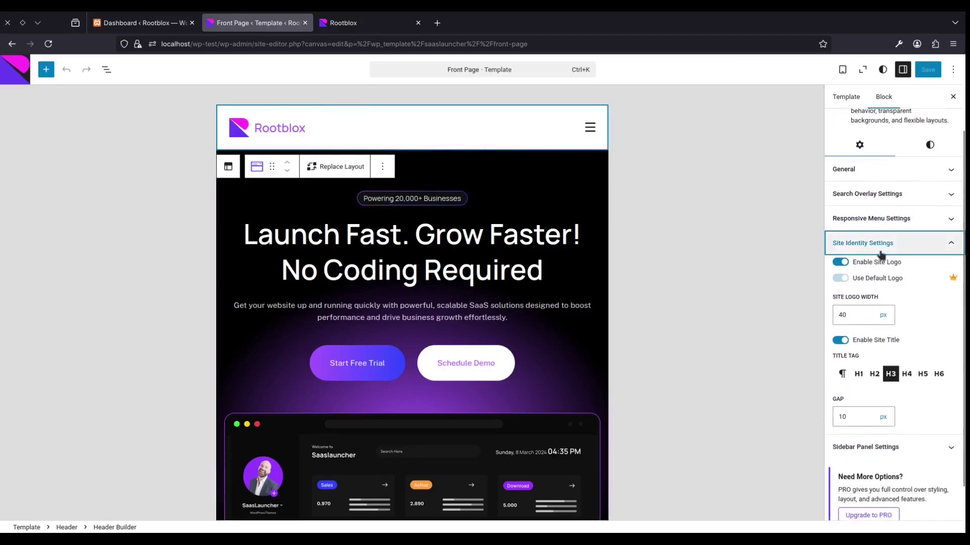
Step: Disable and re-enable the site logo in the responsive header, and do the same with the site title
click(840, 262)
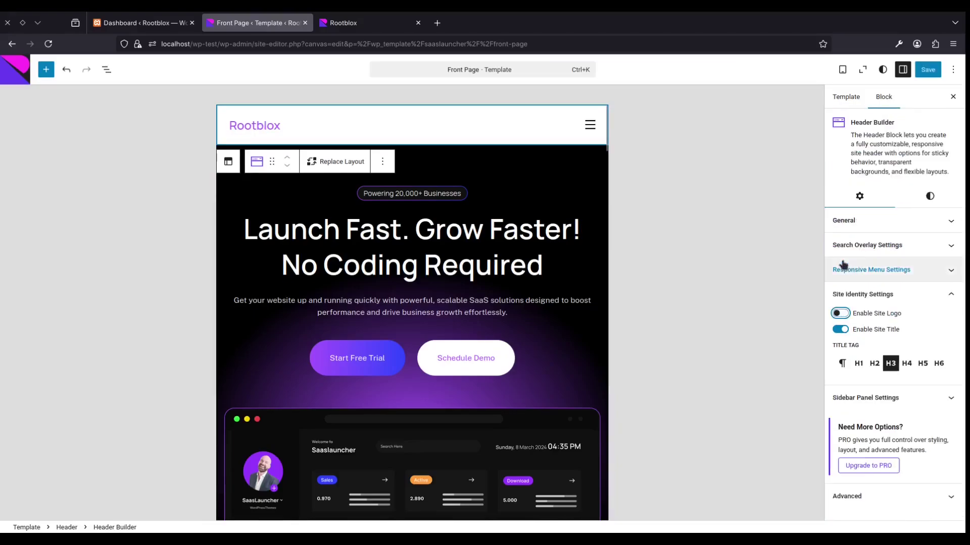
click(840, 314)
scroll(909, 333, down, 3)
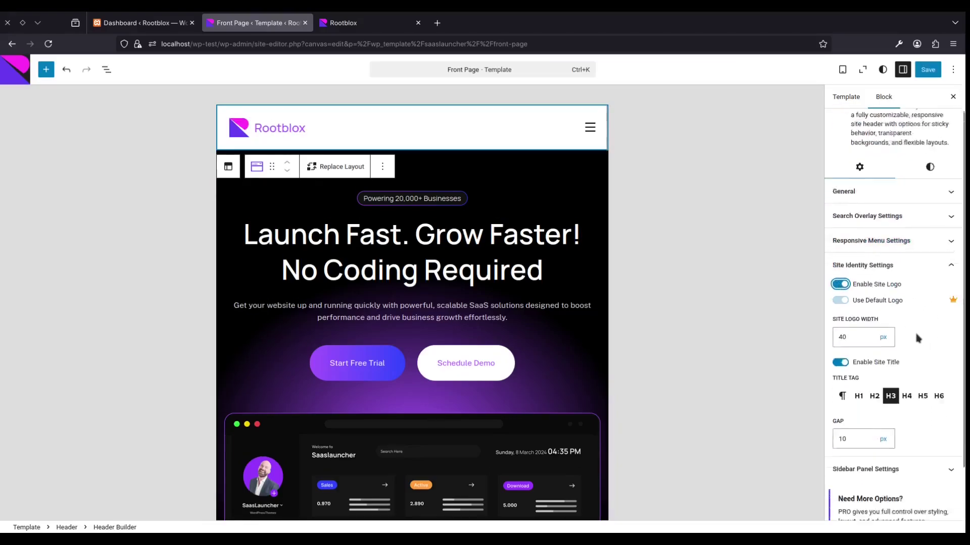
click(840, 305)
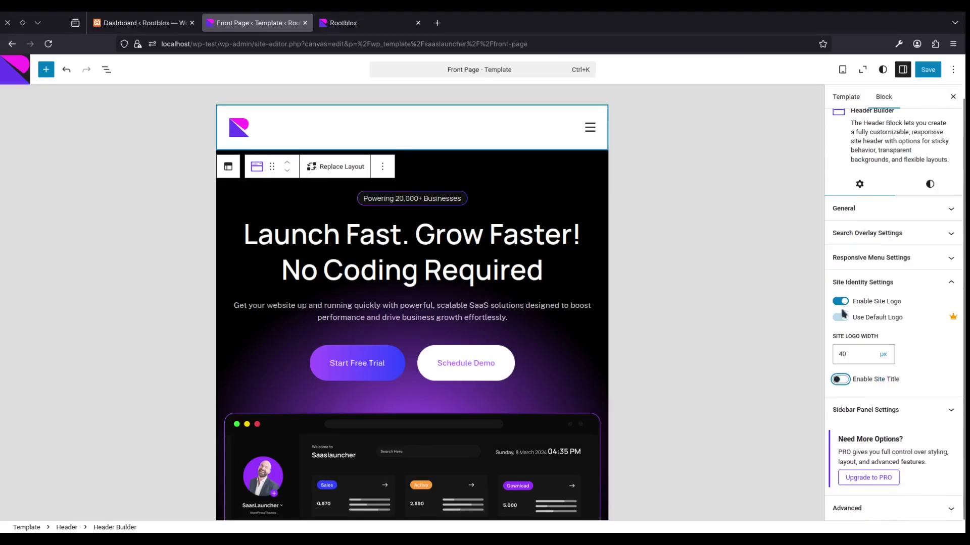
click(843, 380)
Step: Try a site logo width of 60 px in the responsive header and set it back to 40 px
drag(865, 355, 824, 354)
text(60)
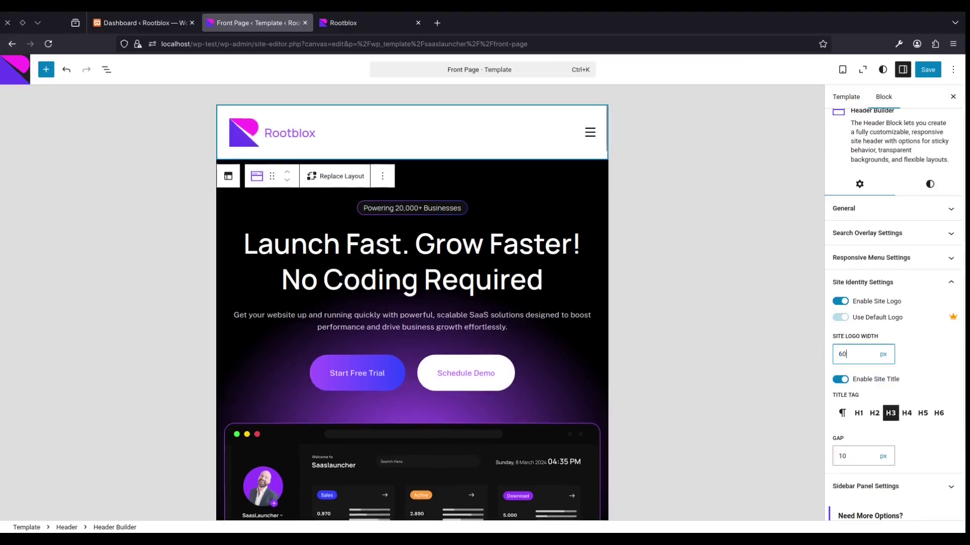
text(4)
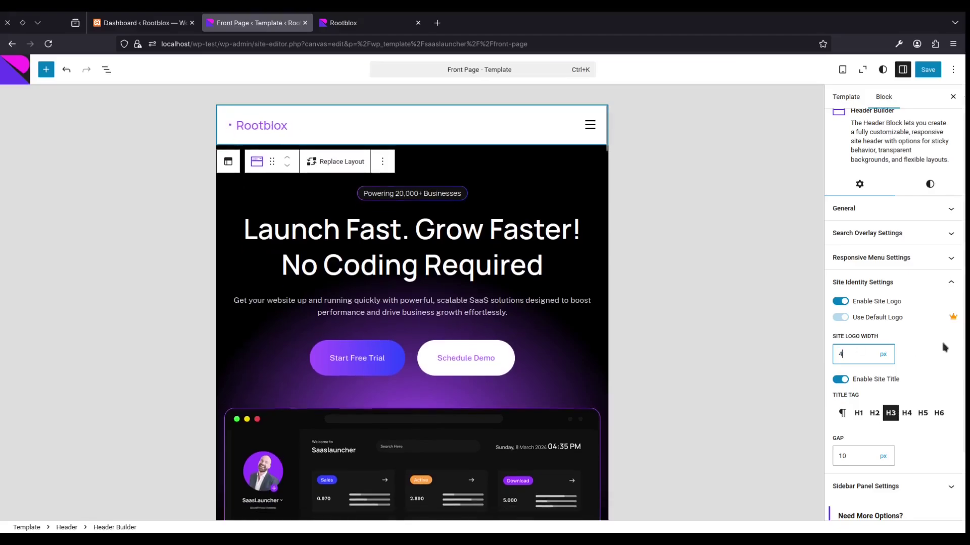
text(0)
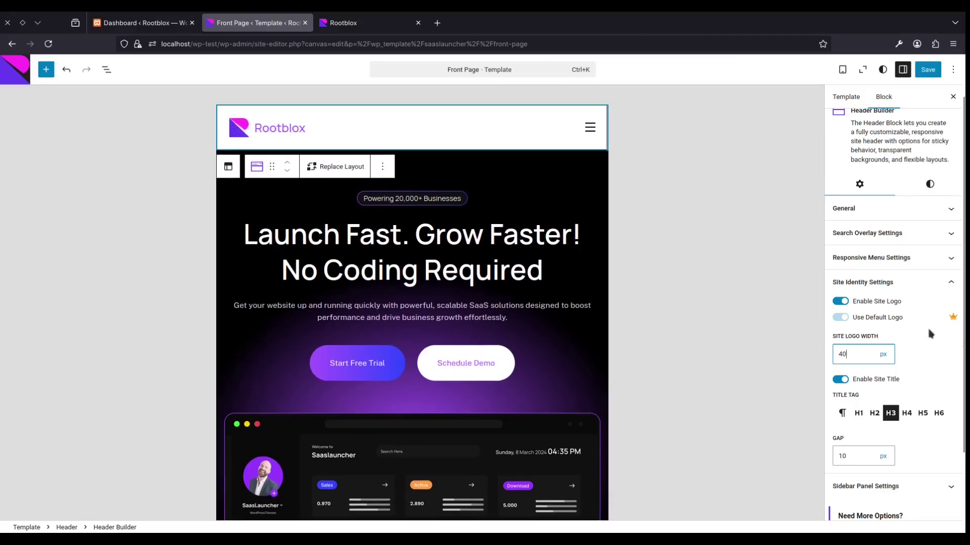
Step: Review the Header Builder's Sidebar Panel Settings, including its site details, navigation, content alignment and sidebar position options
scroll(931, 334, down, 3)
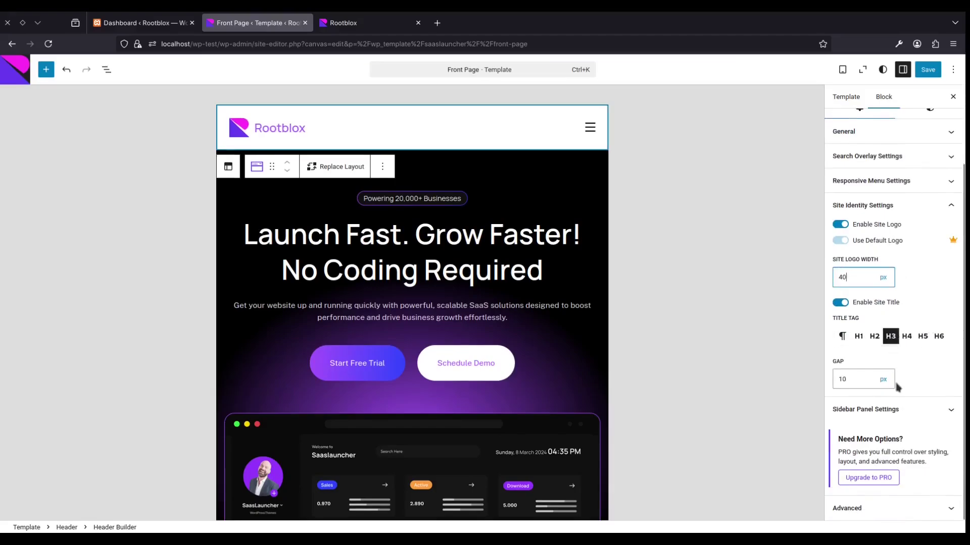
click(862, 407)
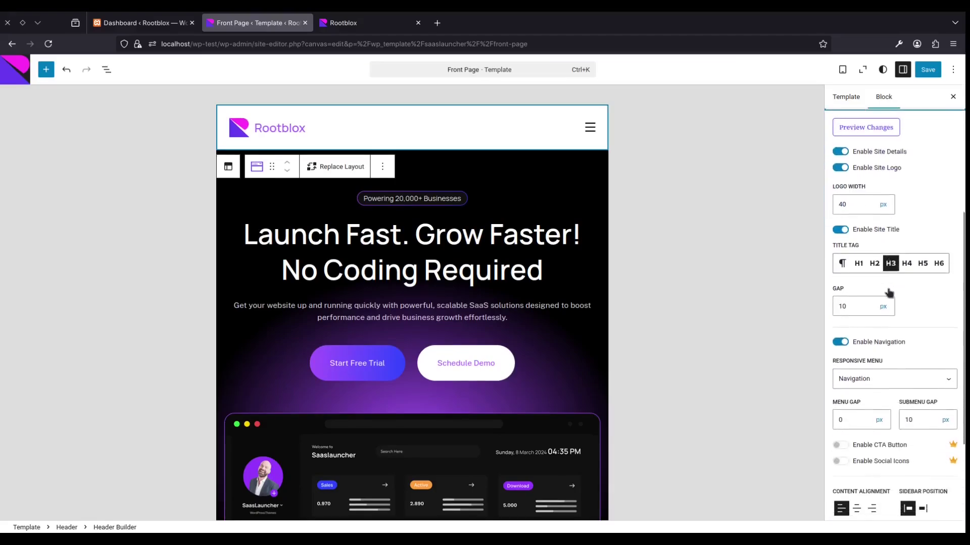
scroll(890, 294, up, 3)
scroll(889, 294, down, 5)
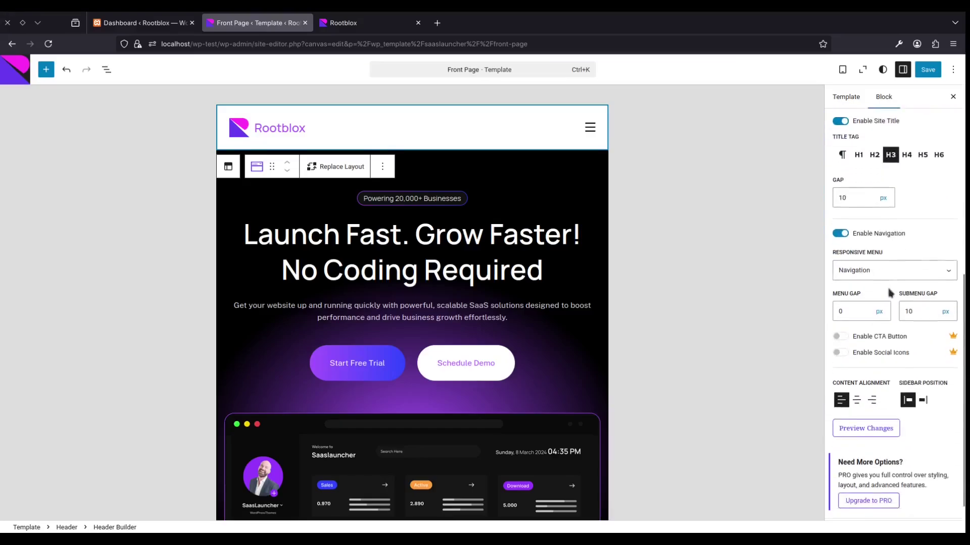
scroll(889, 291, up, 7)
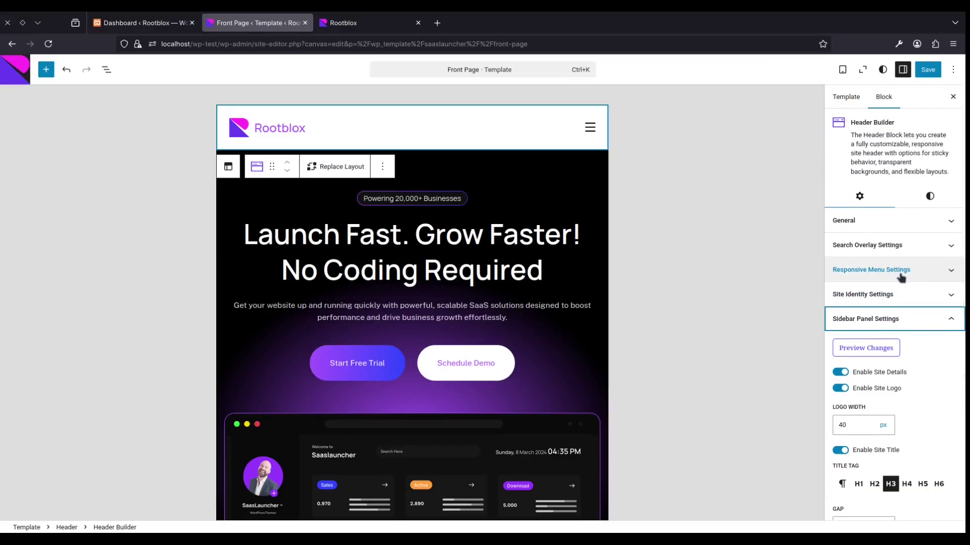
Step: Add a third flex box to the header layout in the Responsive Menu Settings
click(889, 271)
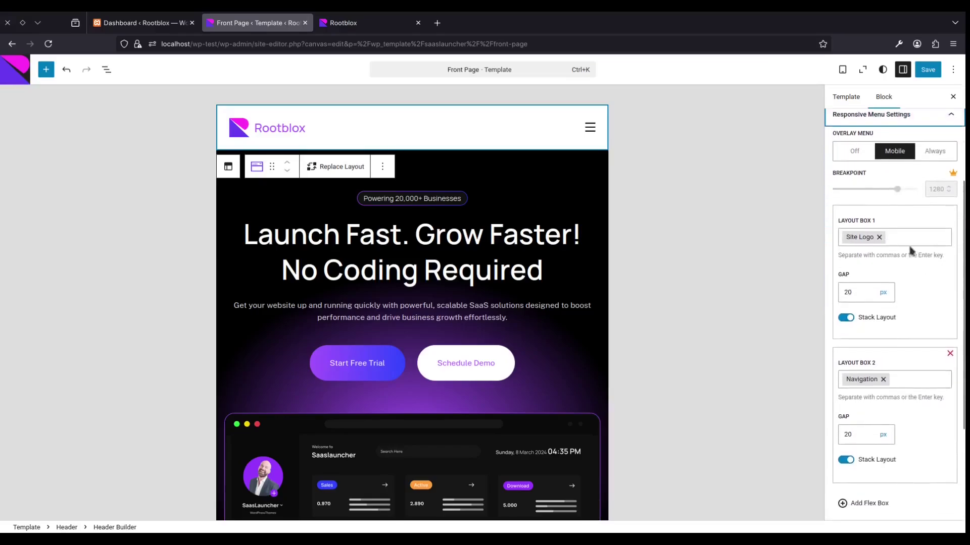
scroll(909, 250, down, 3)
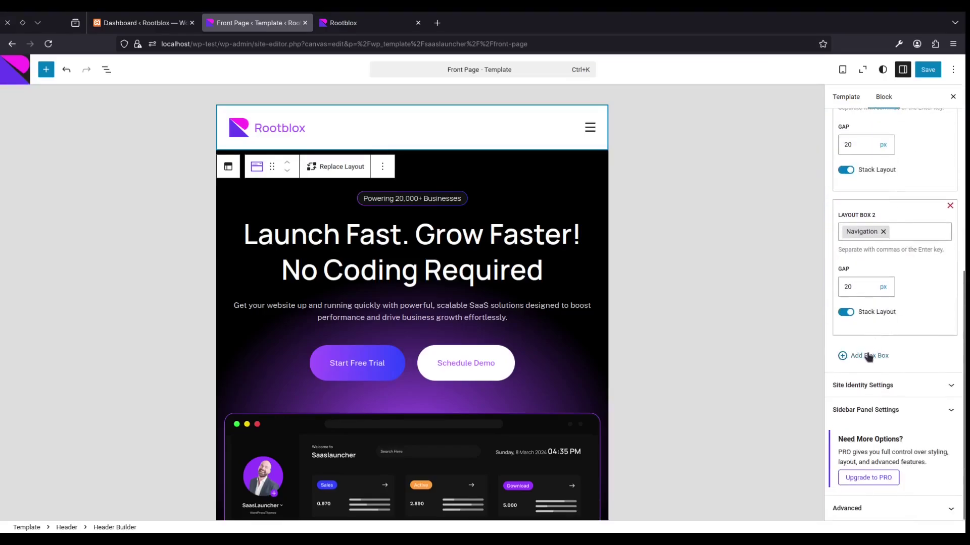
click(868, 357)
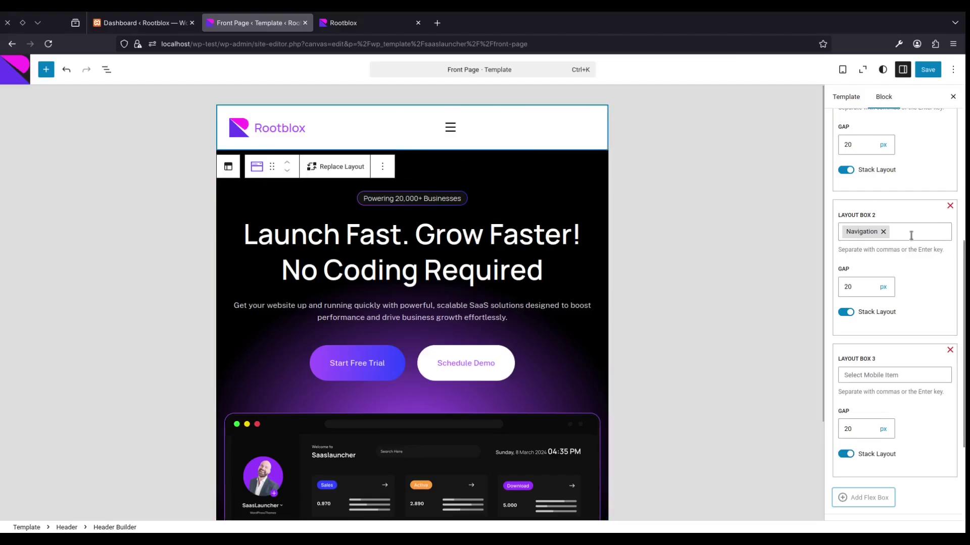
Step: Remove Navigation from Layout Box 2 and replace Site Logo with Navigation in Layout Box 1
click(883, 232)
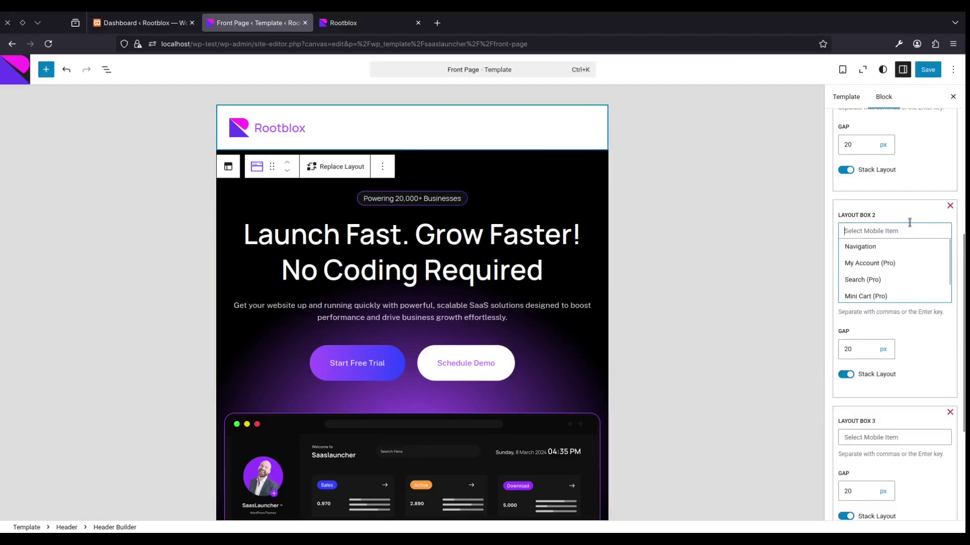
scroll(909, 222, up, 3)
click(879, 244)
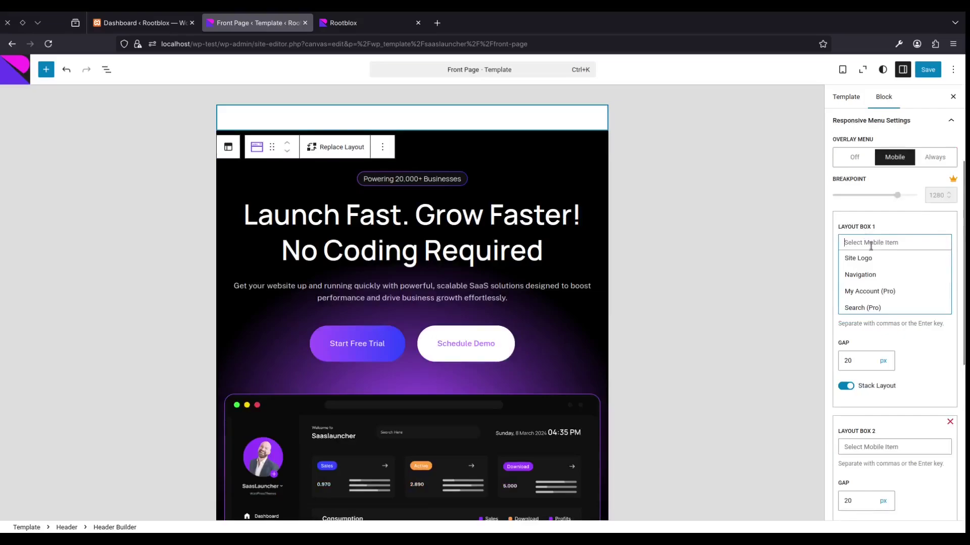
click(872, 274)
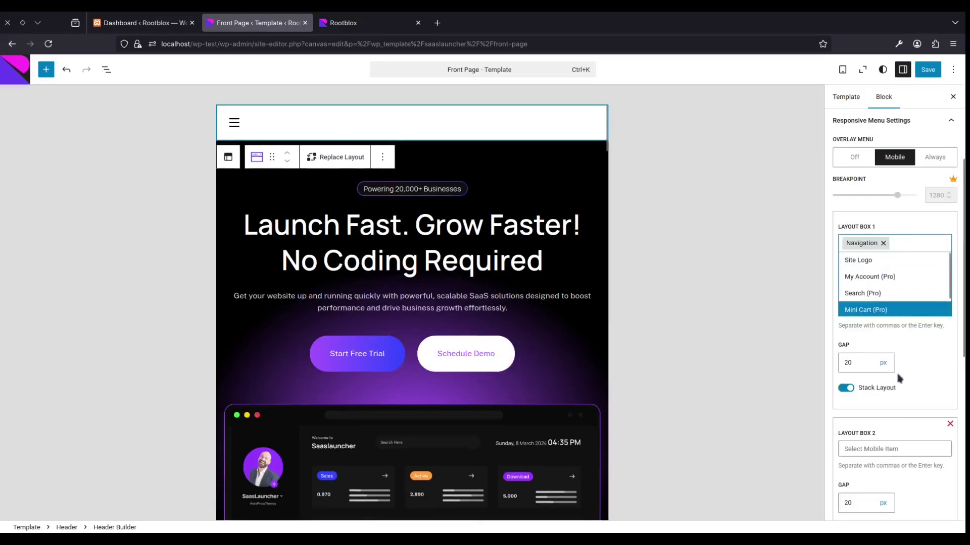
Step: Add Site Logo to Layout Box 2 in the Responsive Menu Settings
click(882, 447)
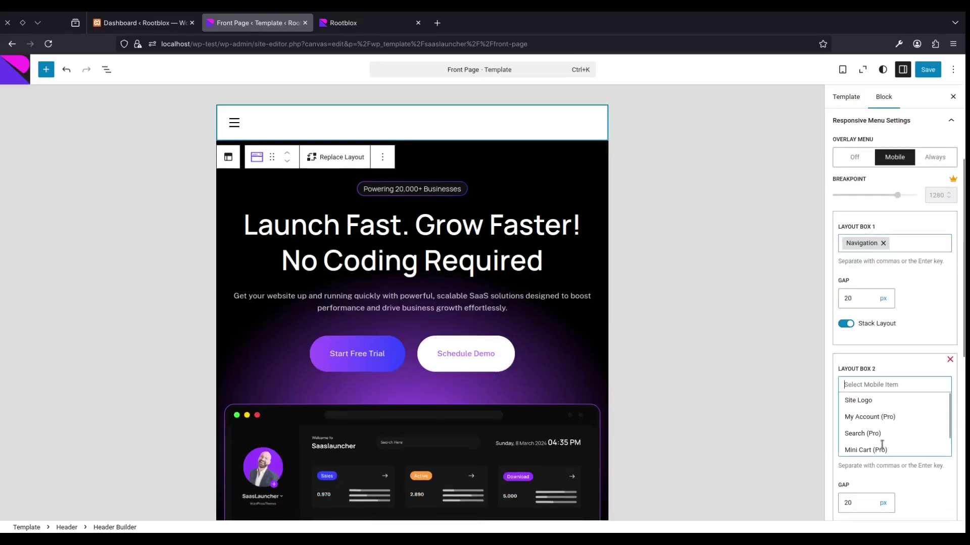
click(884, 400)
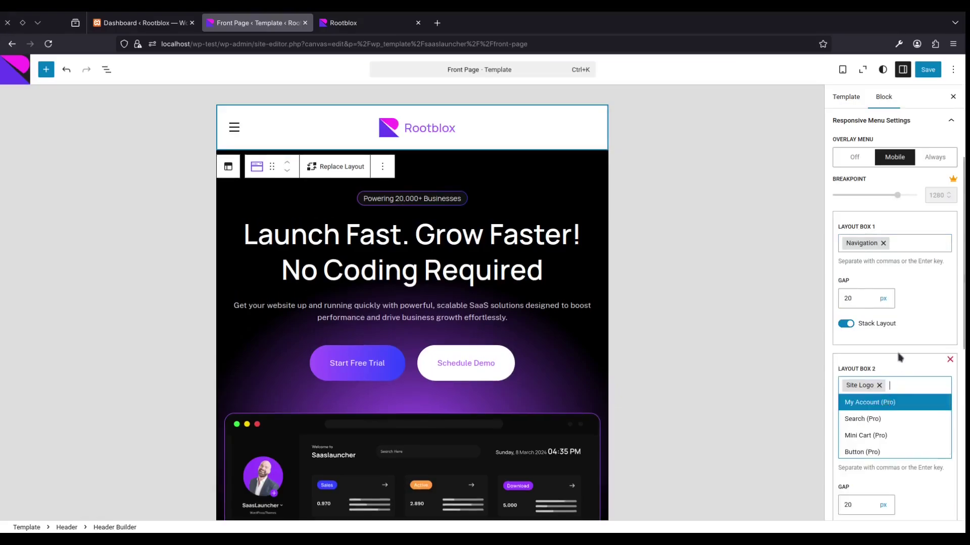
scroll(896, 349, down, 3)
click(830, 399)
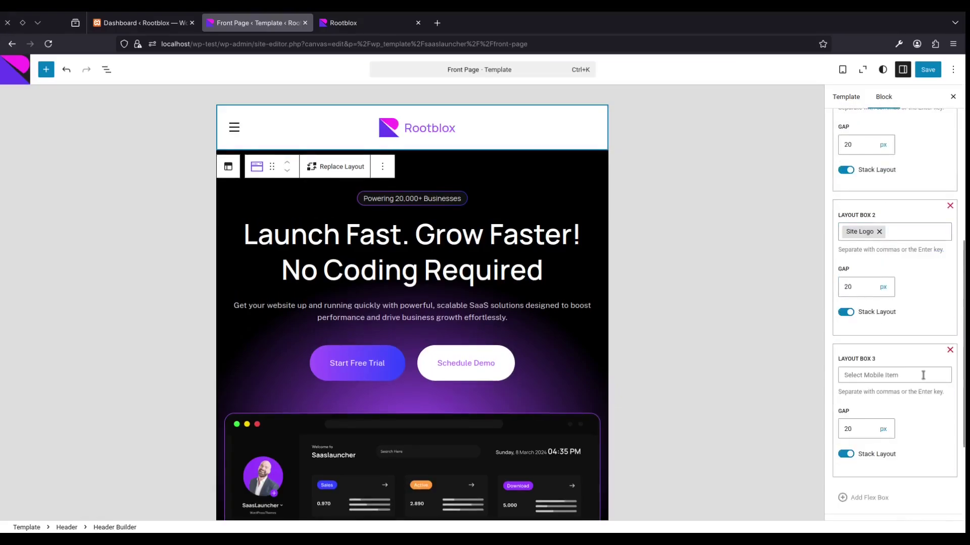
Step: Delete the empty Layout Box 3 from the responsive header layout
scroll(893, 404, down, 2)
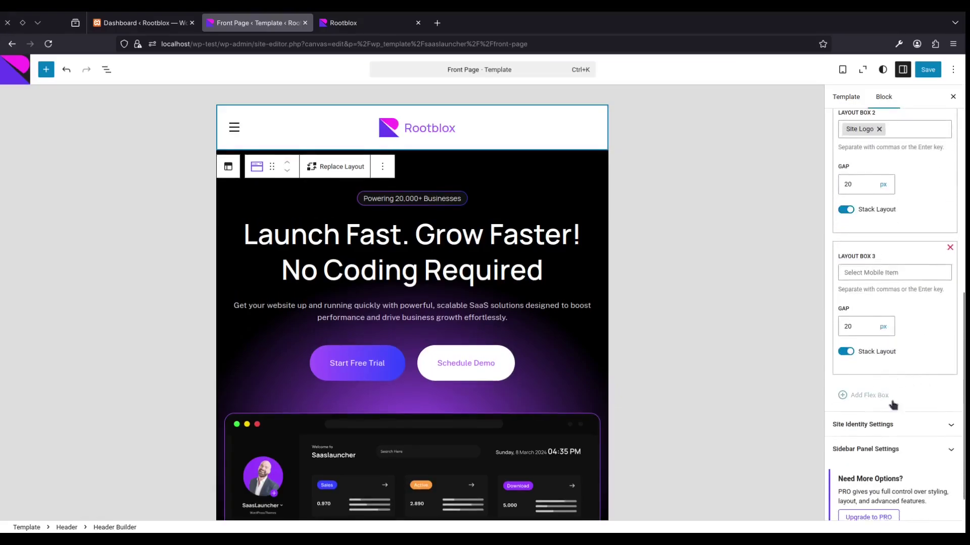
click(949, 248)
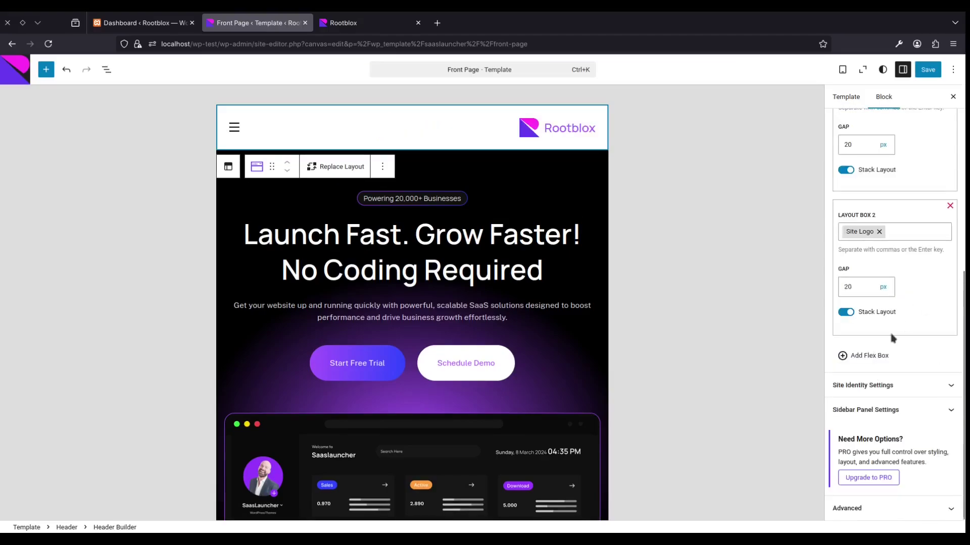
Step: Swap the mobile items, assigning Site Logo to Layout Box 1 and Navigation to Layout Box 2
scroll(906, 264, up, 2)
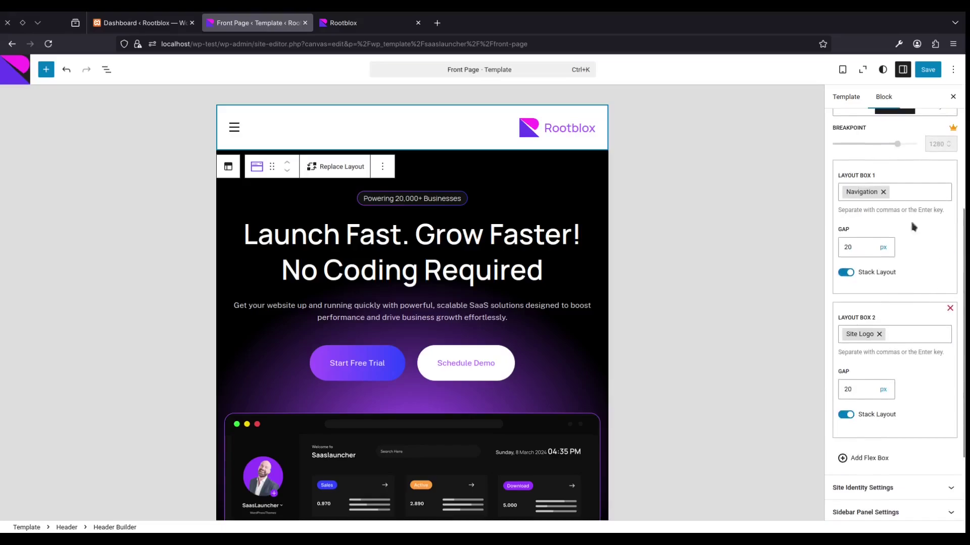
click(884, 192)
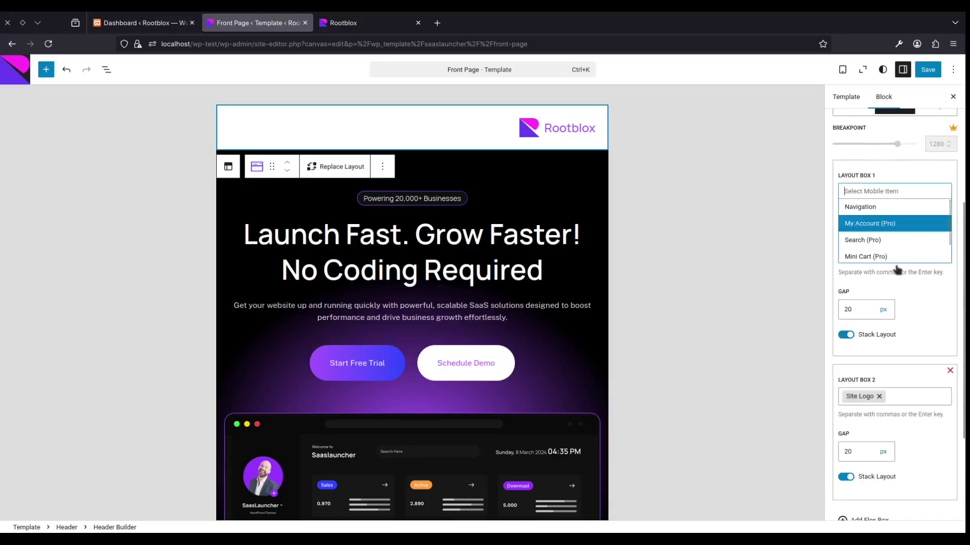
click(877, 401)
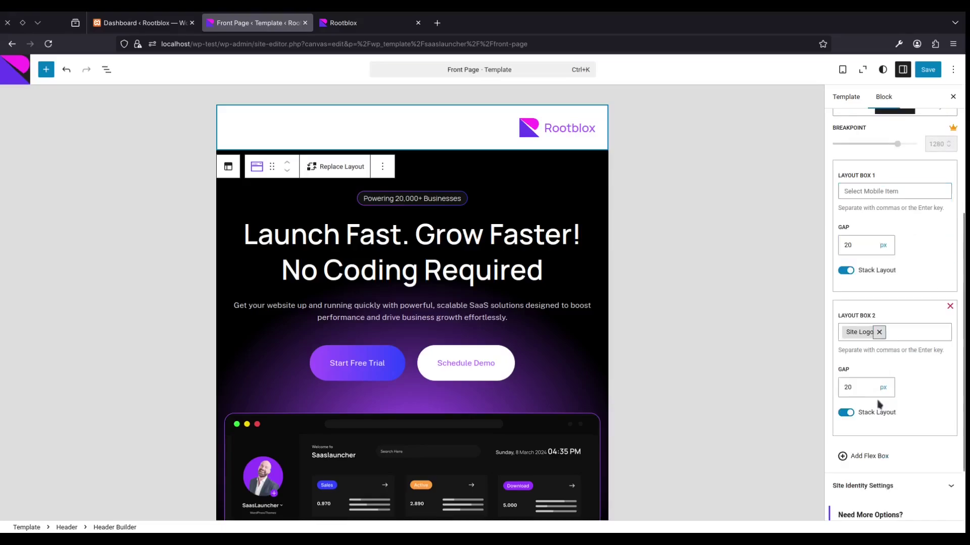
click(878, 332)
click(861, 191)
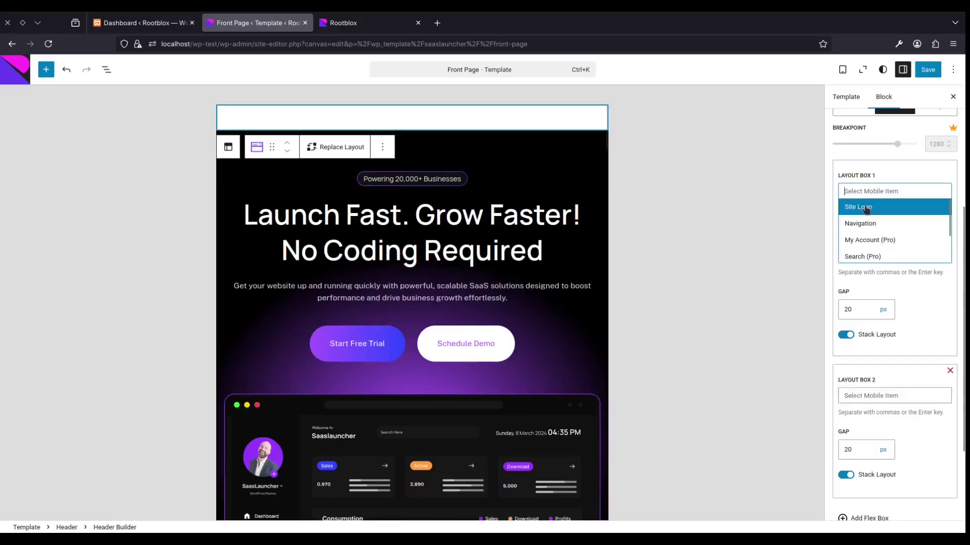
click(864, 208)
click(881, 400)
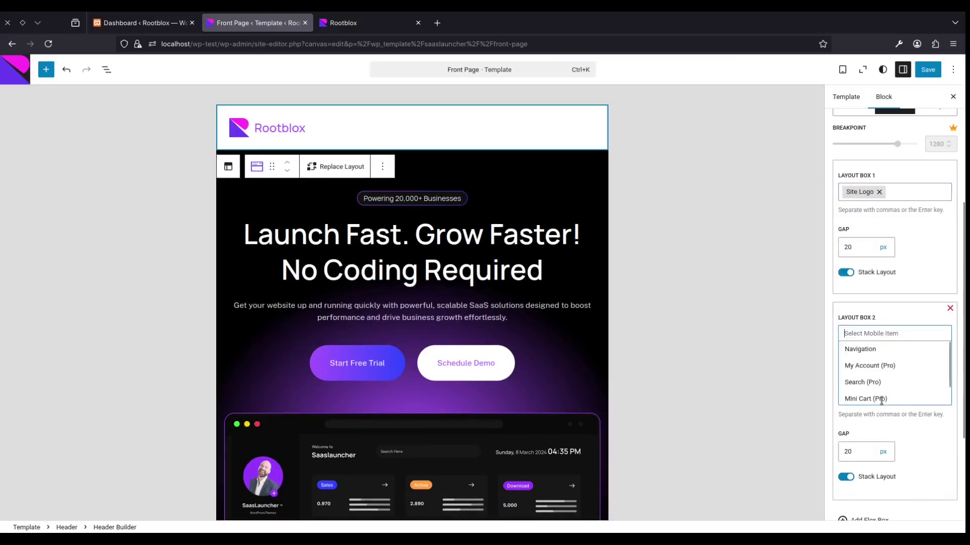
click(865, 351)
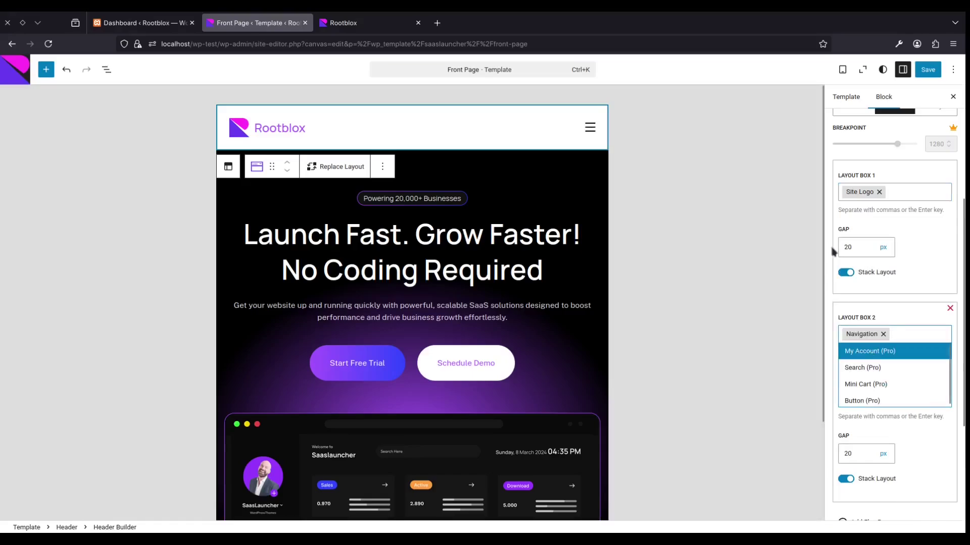
click(925, 270)
scroll(927, 283, down, 2)
click(927, 283)
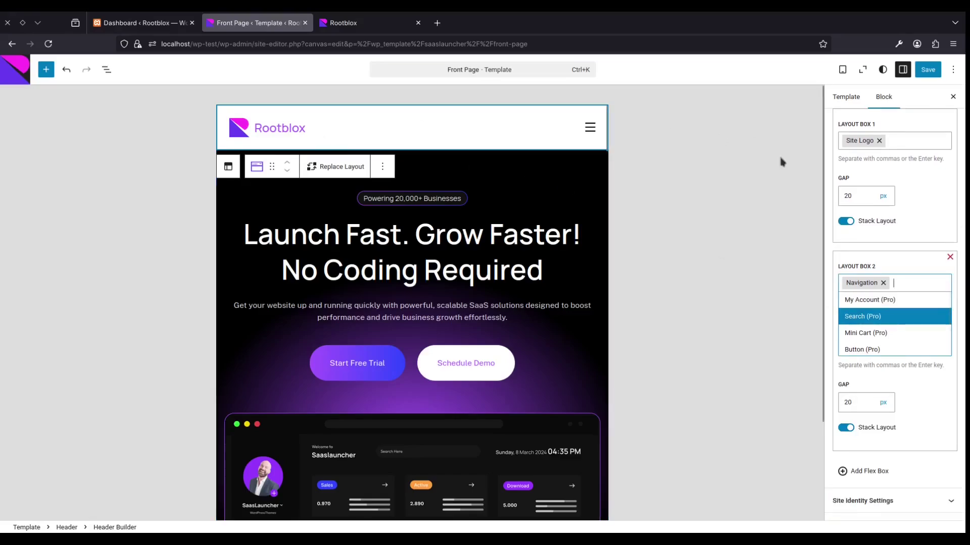
click(829, 262)
Step: Preview the responsive sidebar panel and review its logo, title, navigation, content alignment and sidebar position settings
scroll(925, 311, down, 1)
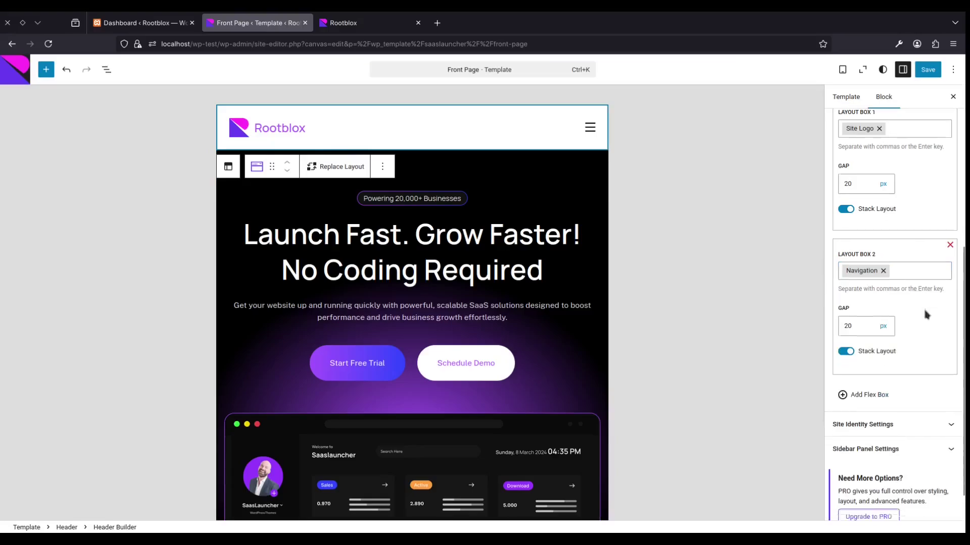
scroll(926, 314, down, 1)
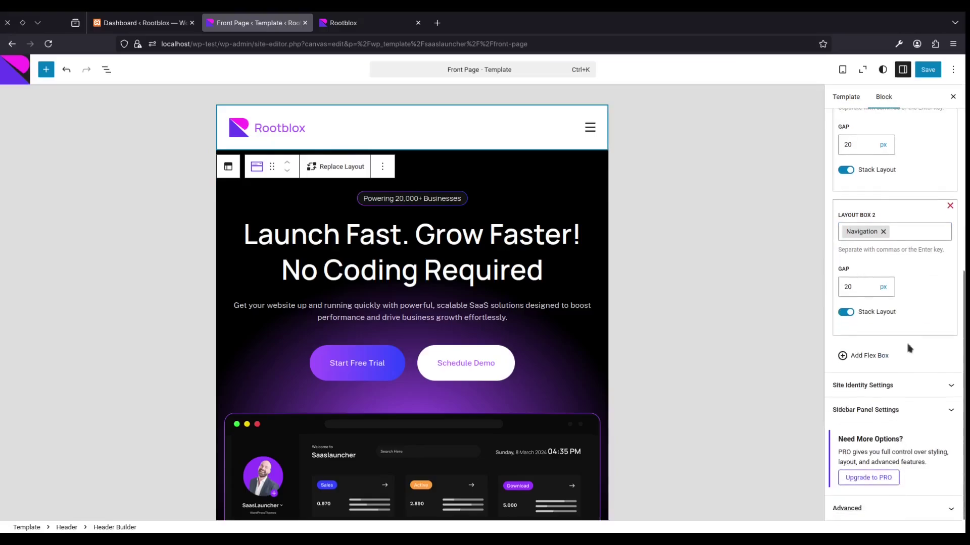
click(875, 421)
scroll(908, 197, down, 1)
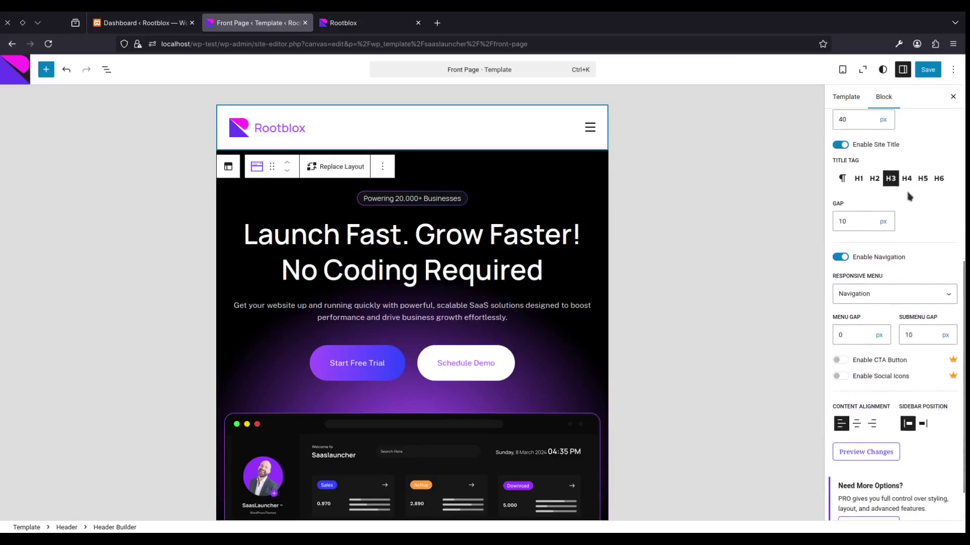
scroll(908, 197, up, 3)
click(875, 202)
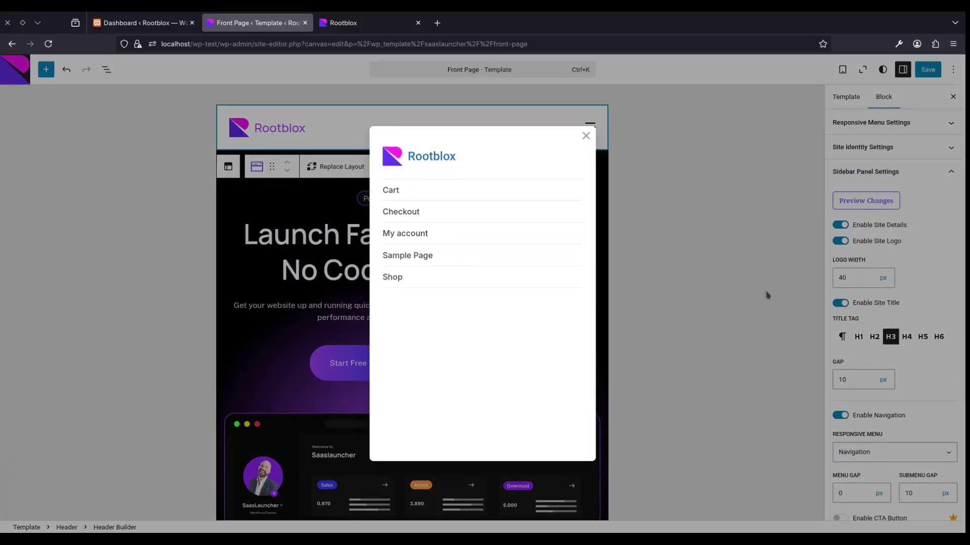
click(942, 275)
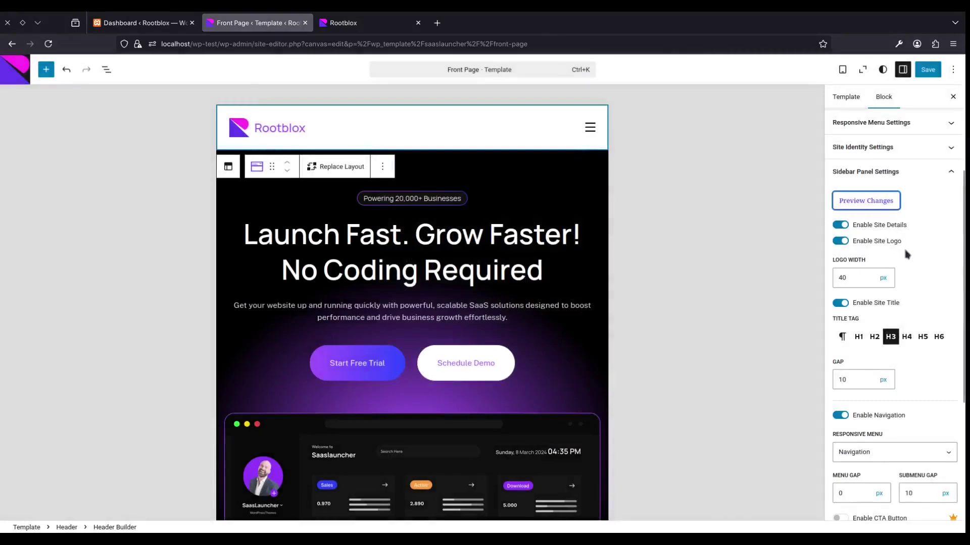
scroll(881, 237, down, 3)
scroll(869, 202, up, 3)
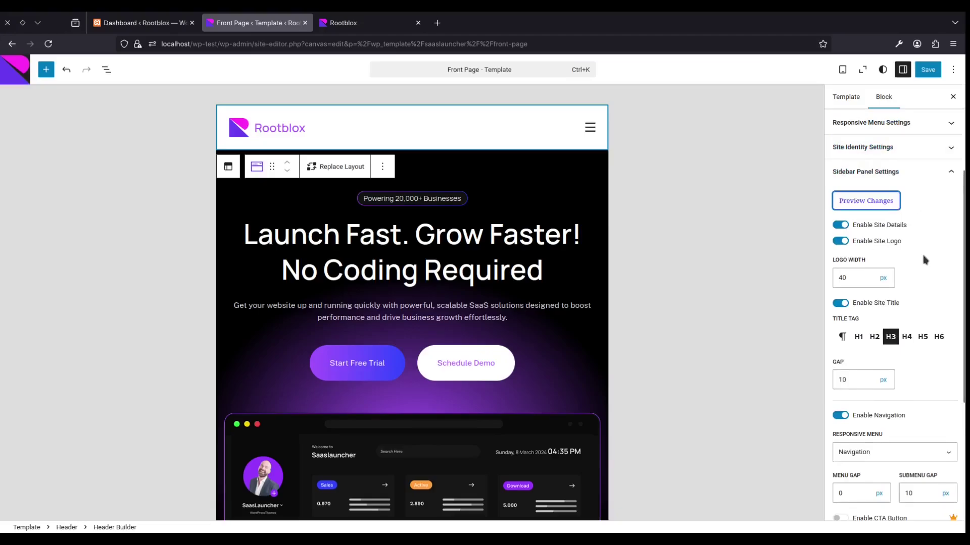
scroll(924, 260, down, 1)
scroll(925, 260, down, 3)
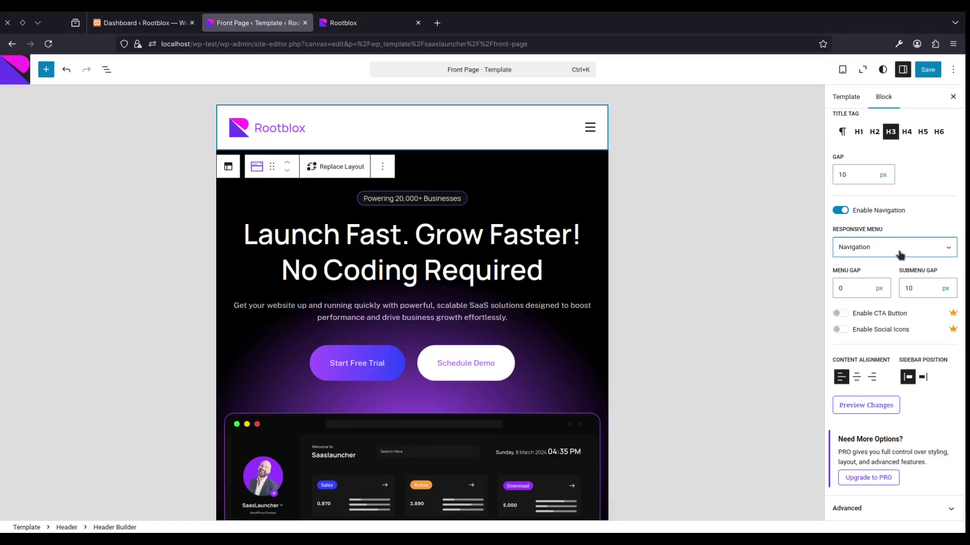
scroll(904, 169, up, 7)
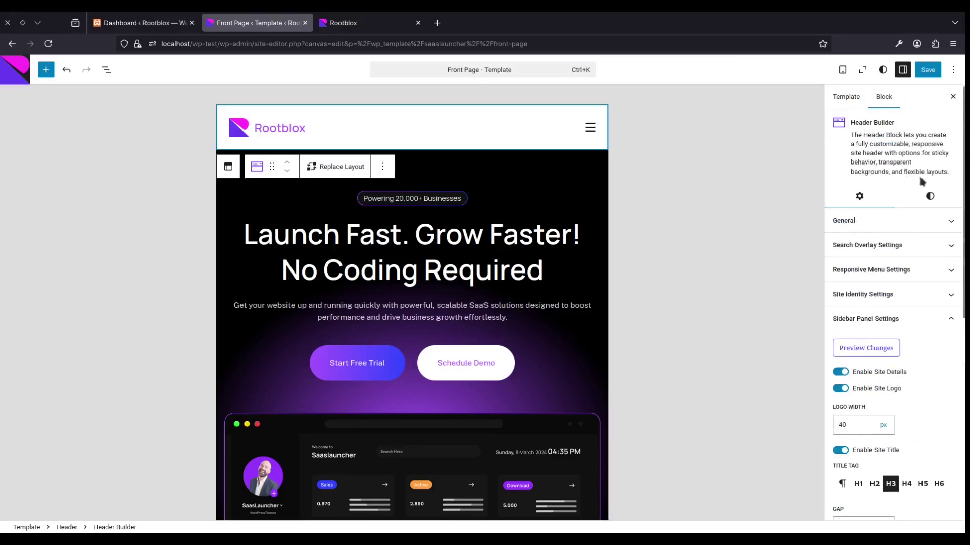
Step: Switch the editor preview to Desktop and delete the Page List from the header's Navigation block
click(842, 69)
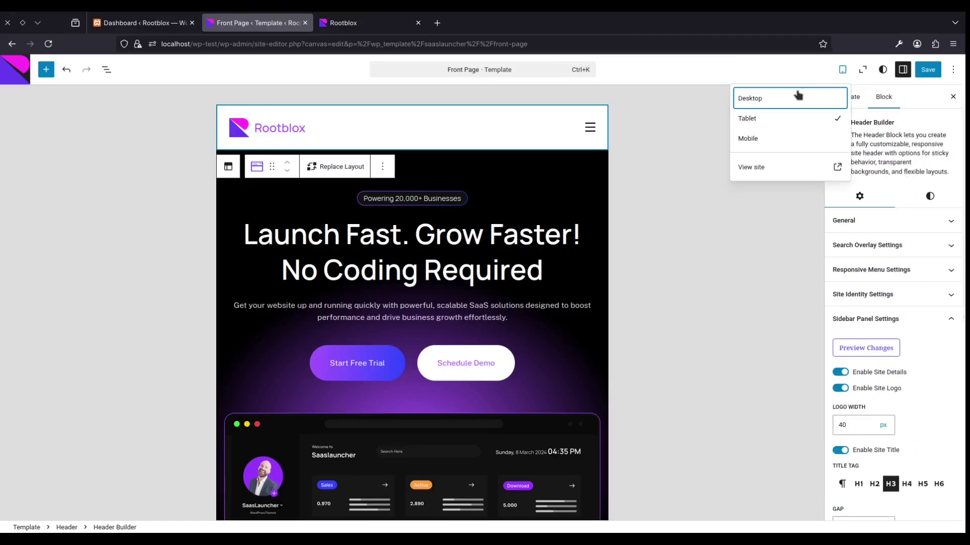
click(769, 103)
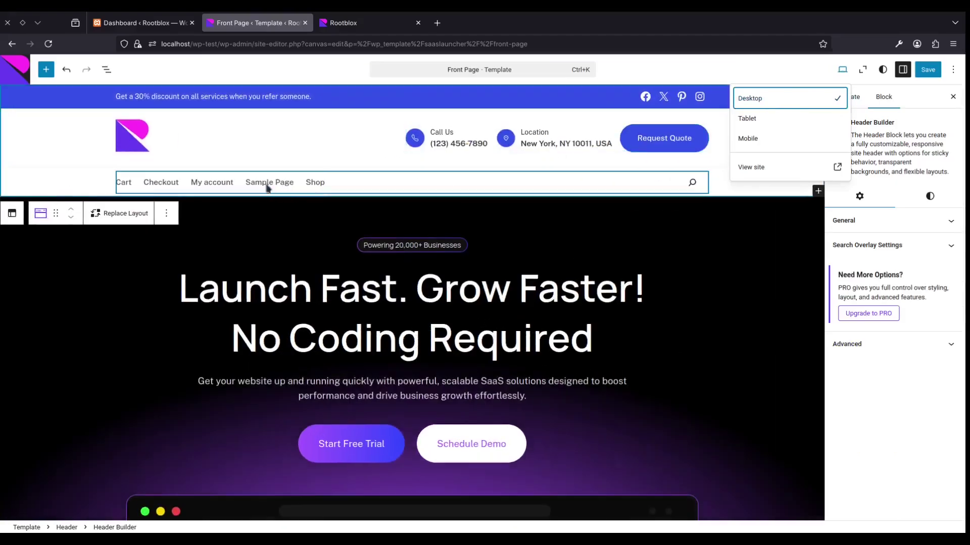
click(264, 184)
click(263, 184)
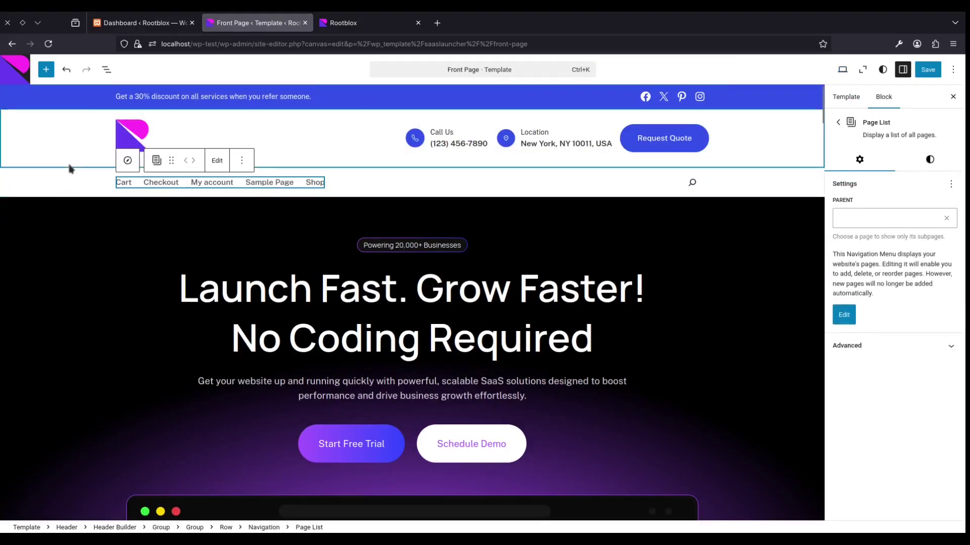
click(107, 71)
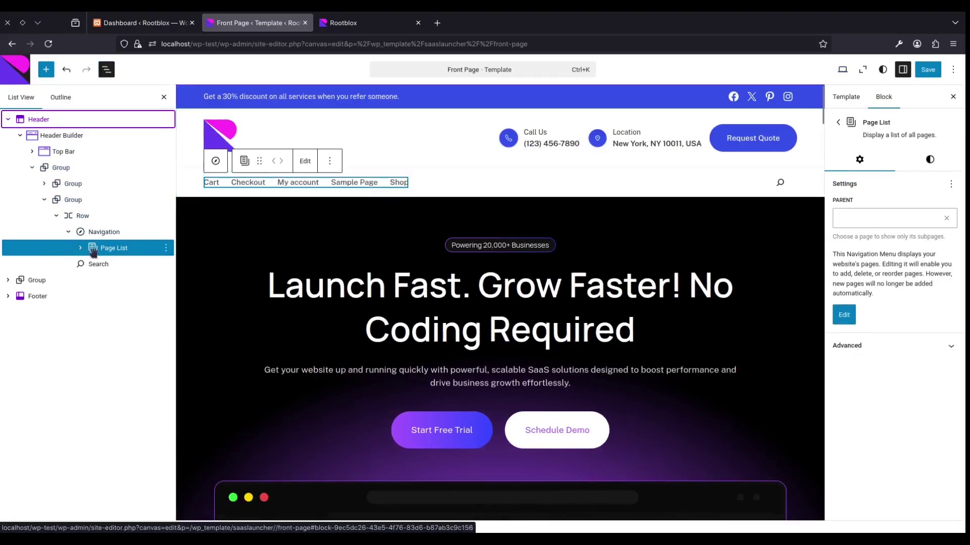
click(166, 248)
click(198, 507)
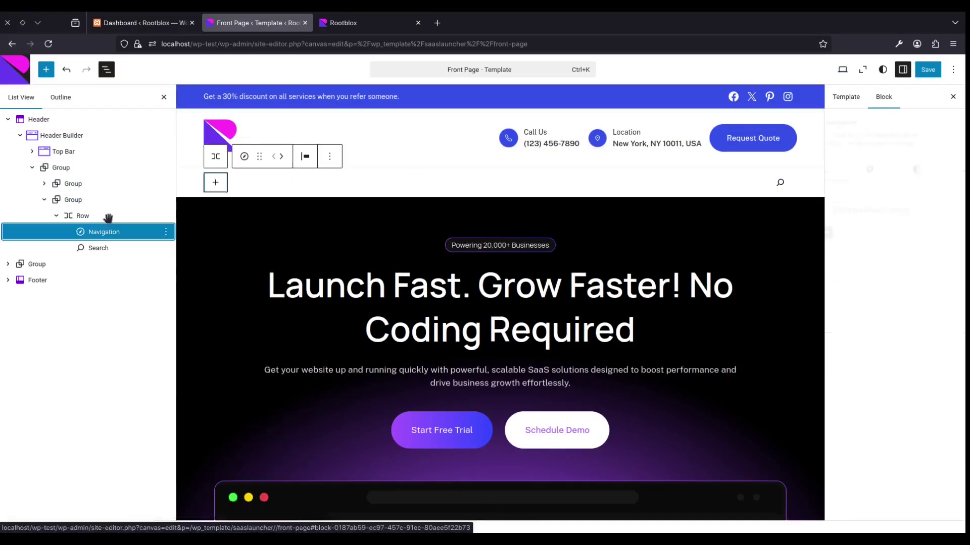
Step: Add page links for My account, Checkout and Shop to the header's Navigation block
click(212, 183)
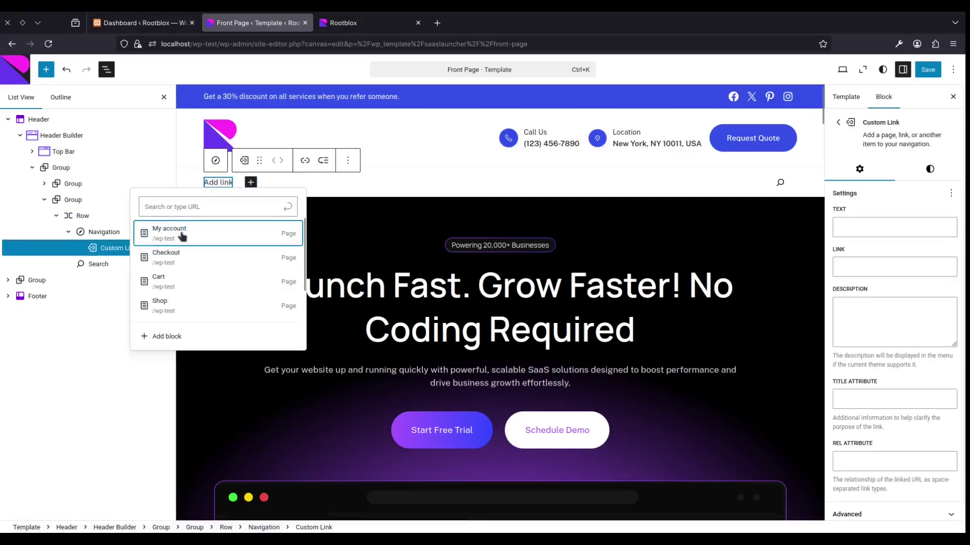
click(169, 229)
click(269, 201)
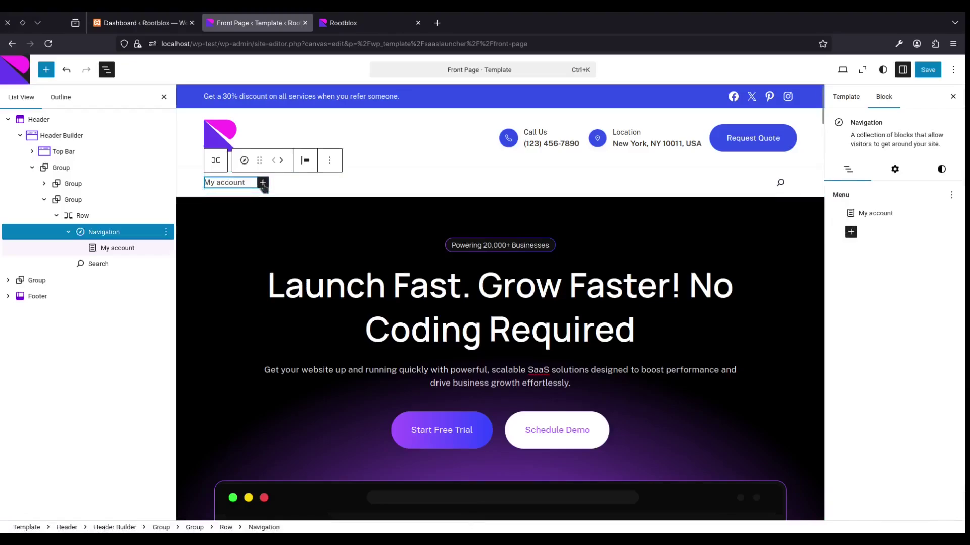
click(263, 183)
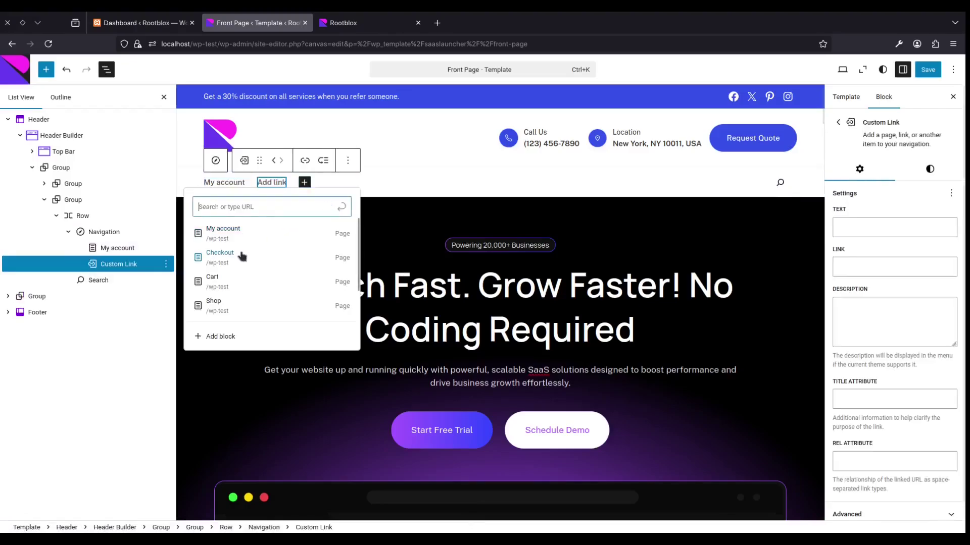
click(243, 260)
click(103, 242)
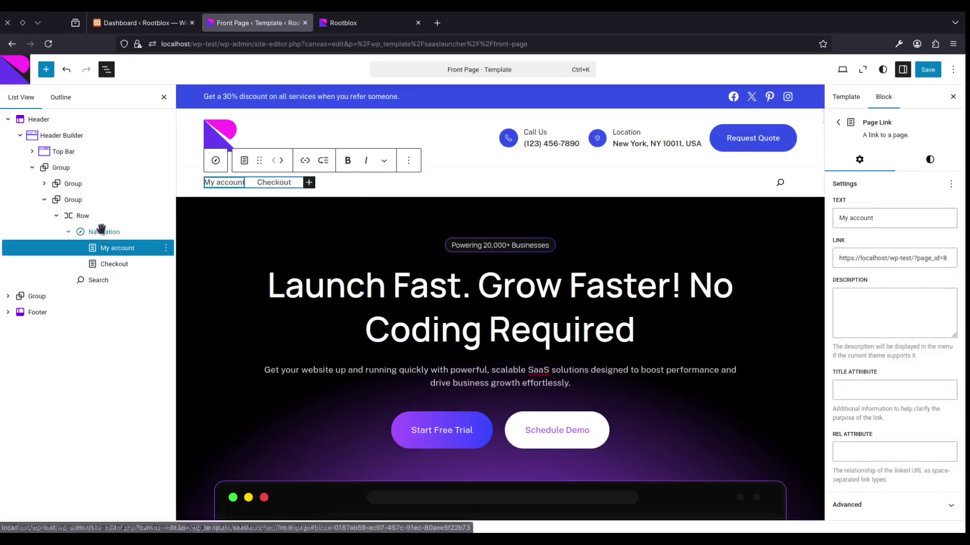
click(101, 229)
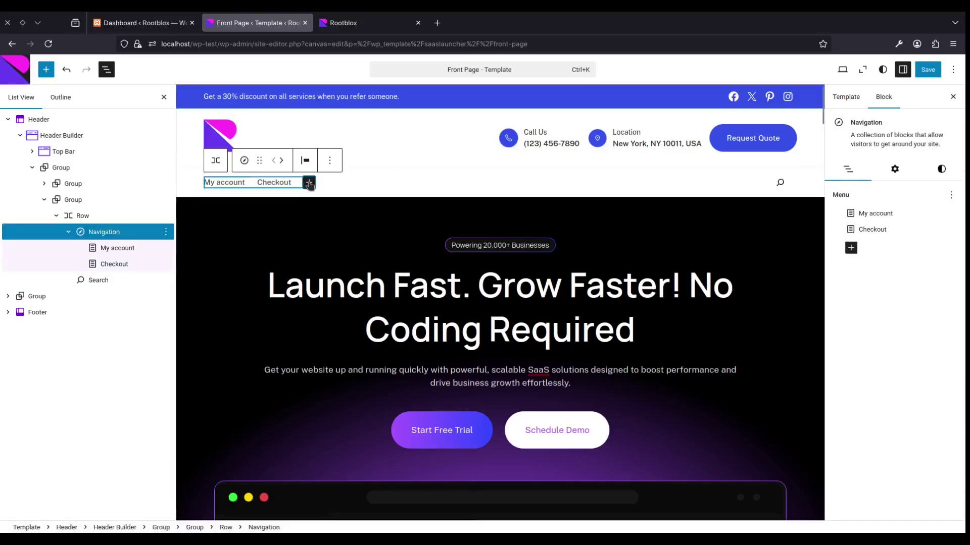
click(308, 182)
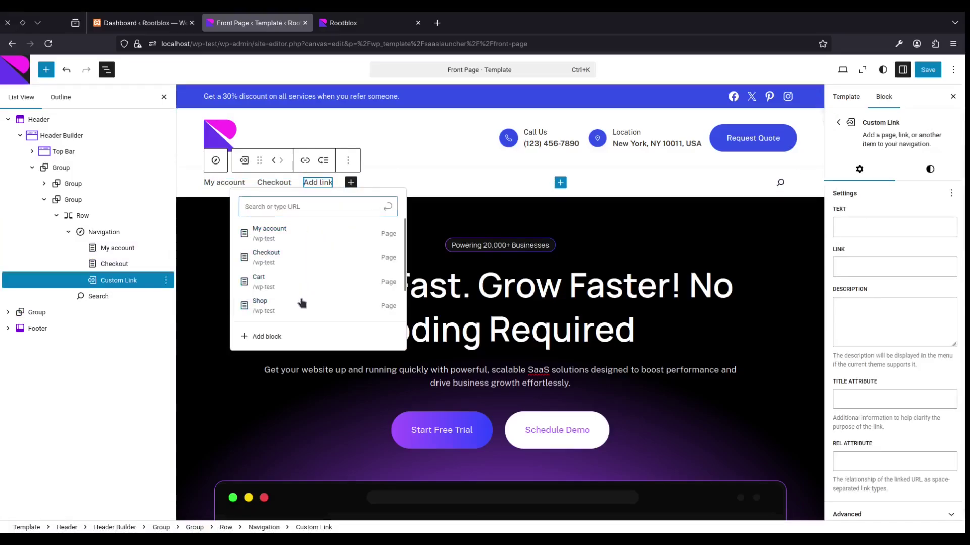
click(302, 303)
click(101, 230)
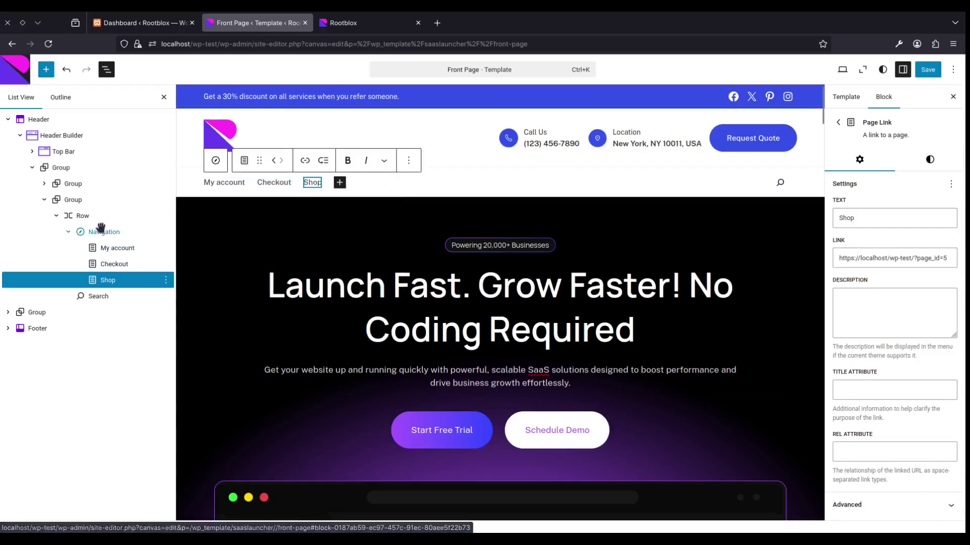
click(101, 230)
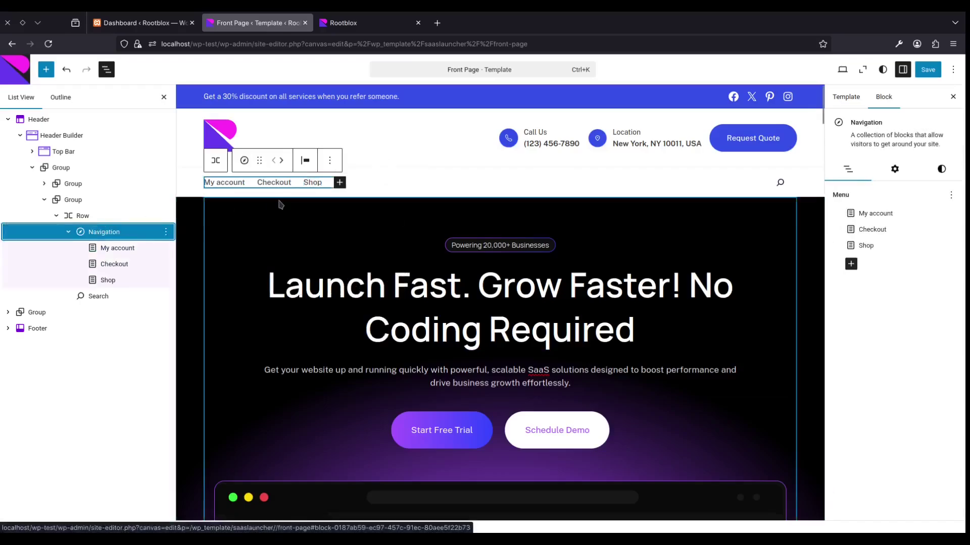
Step: Add a link to the Sample Page at the end of the header's navigation menu
click(339, 182)
scroll(323, 293, down, 2)
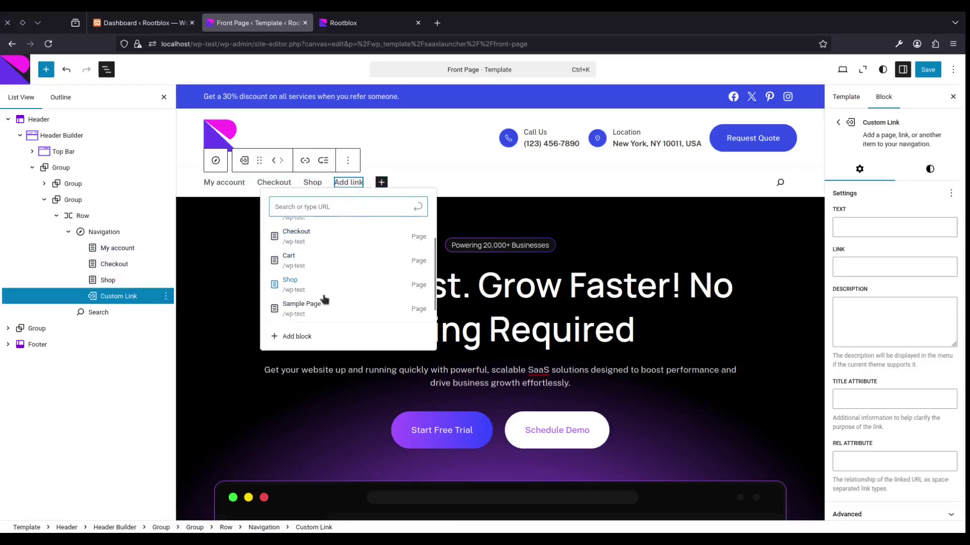
click(296, 305)
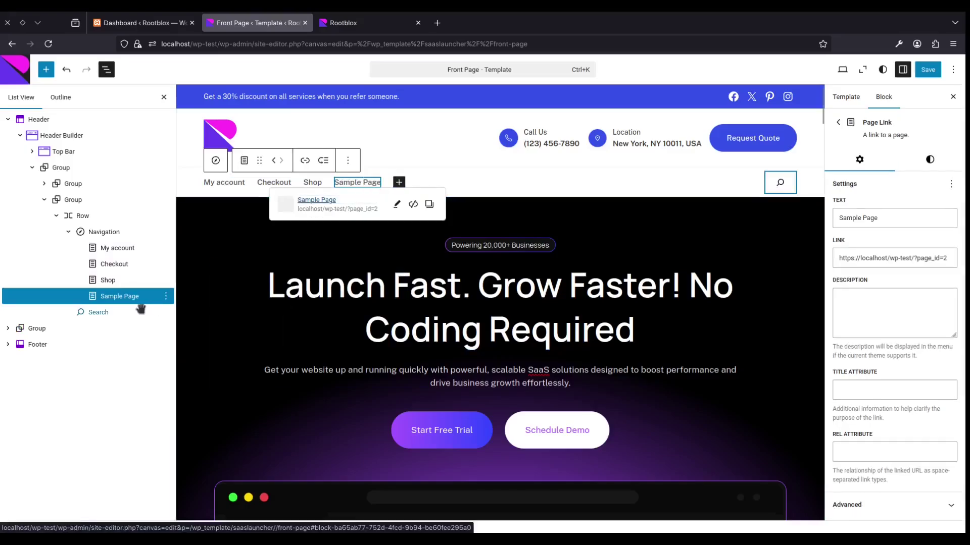
Step: Rename the header's navigation menu to "Desktop Navigation"
click(99, 230)
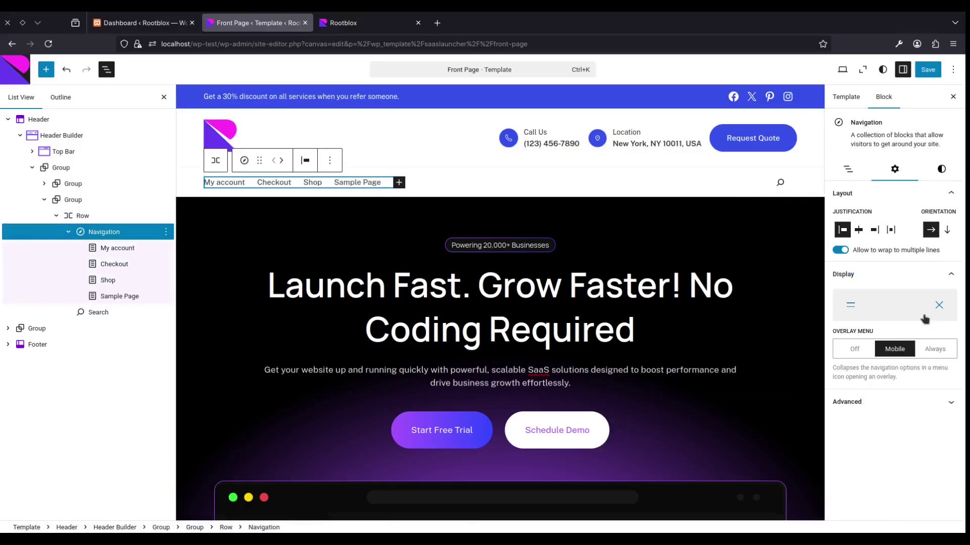
click(871, 405)
scroll(963, 457, down, 2)
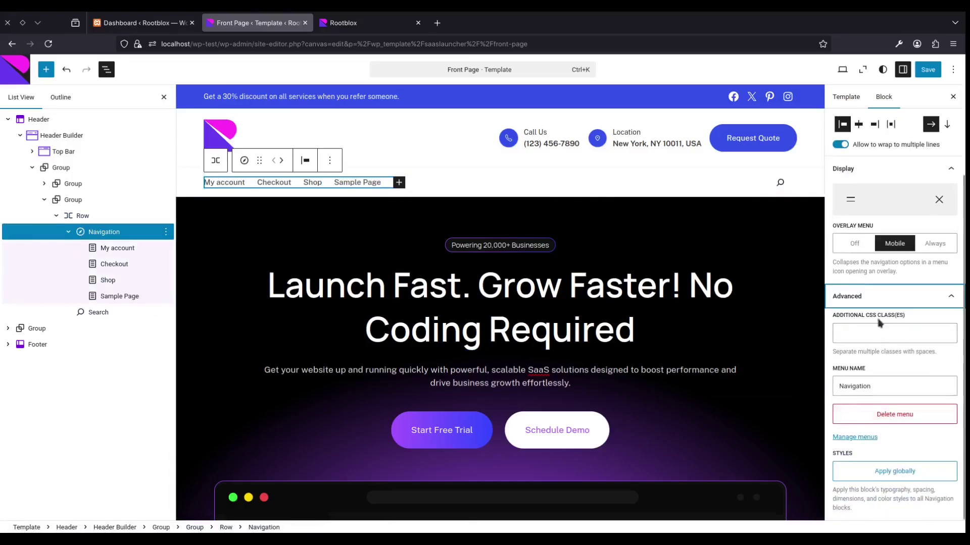
drag(875, 387, 821, 386)
text(Desktop)
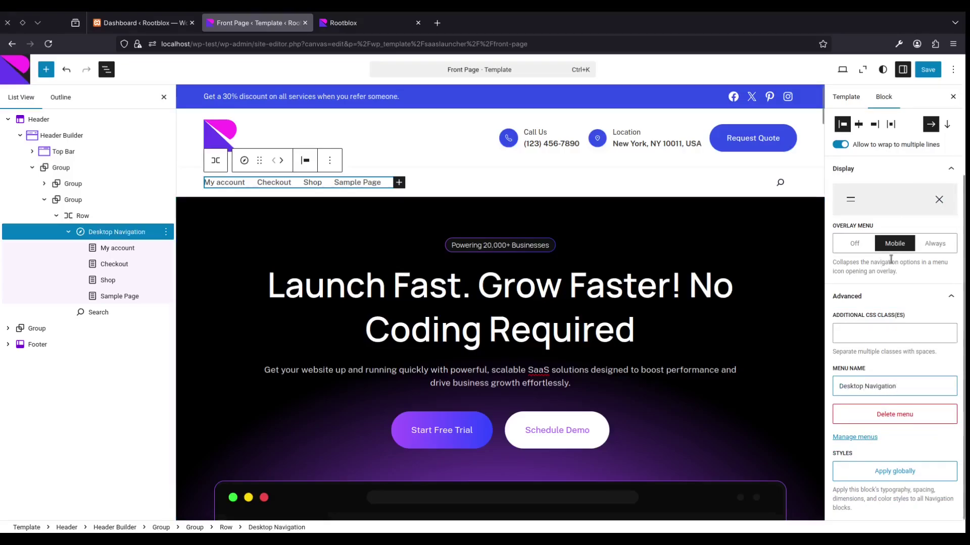
Step: Return to the navigation's menu item list and save the pending site changes
scroll(858, 202, up, 2)
click(849, 171)
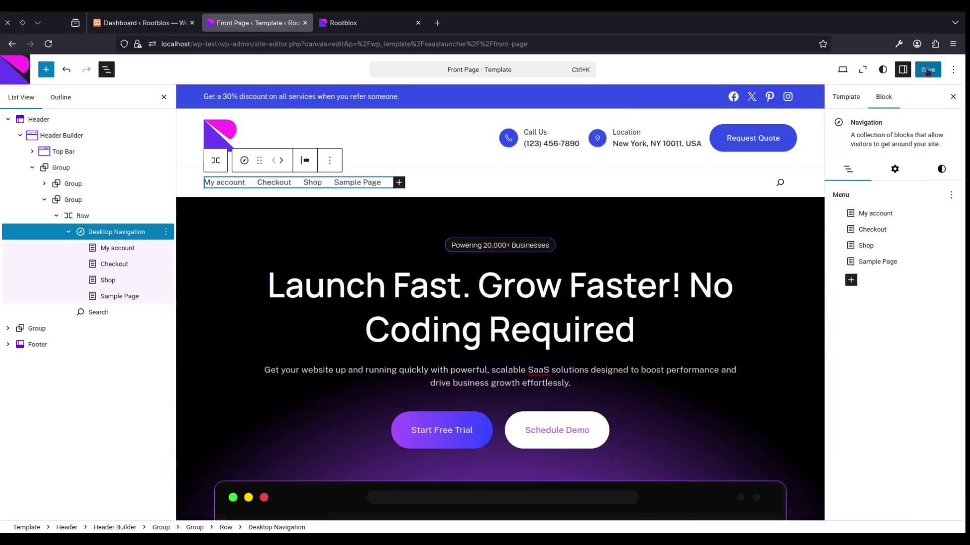
click(928, 70)
click(928, 70)
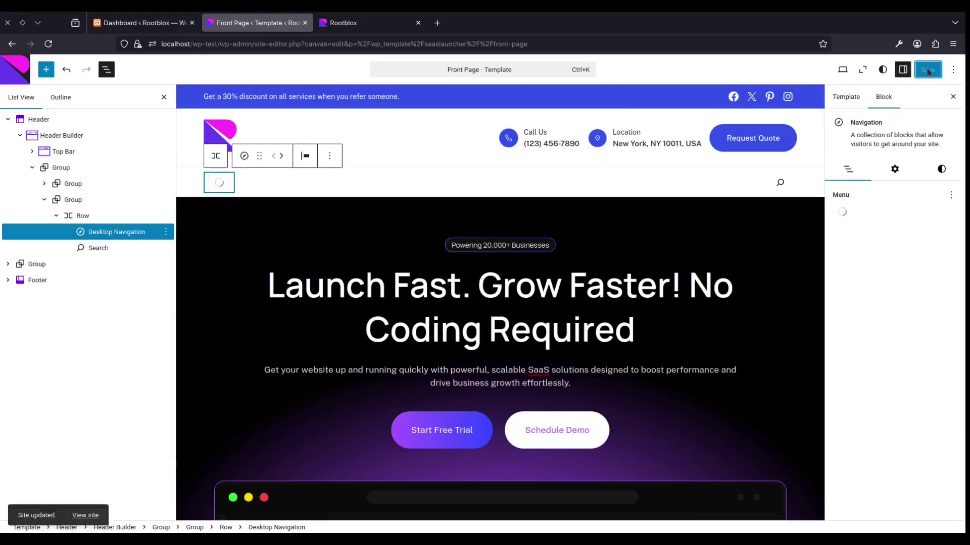
Step: Create a new navigation menu for the header and add a page link to My account
click(950, 196)
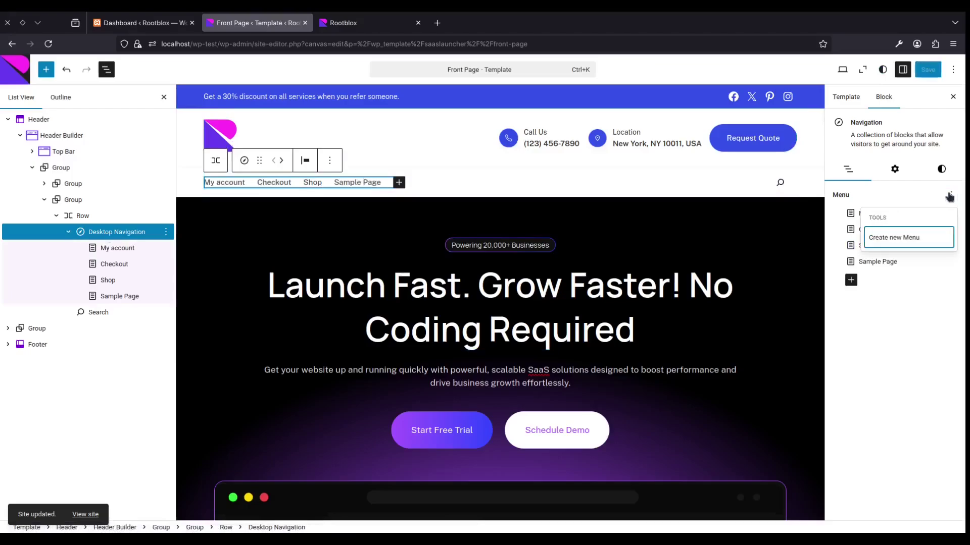
click(889, 240)
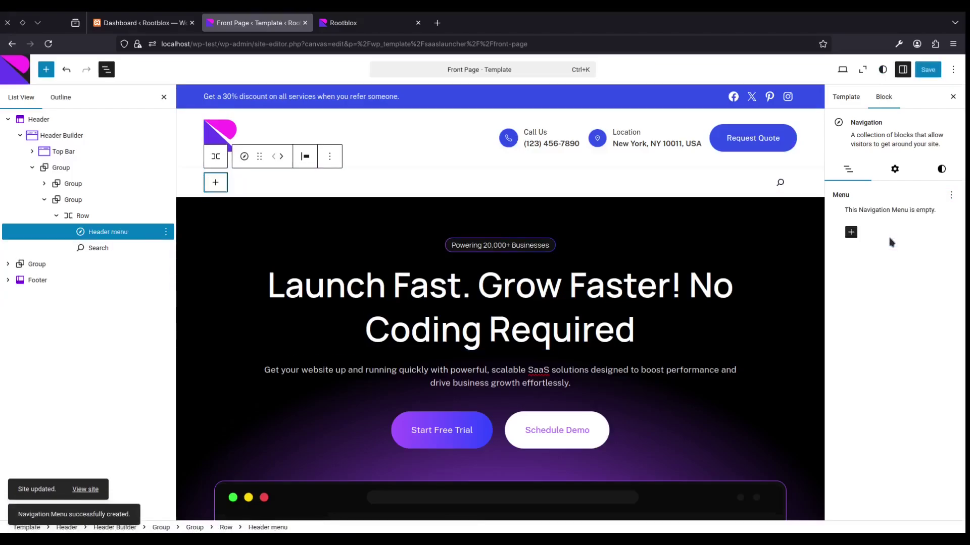
click(851, 232)
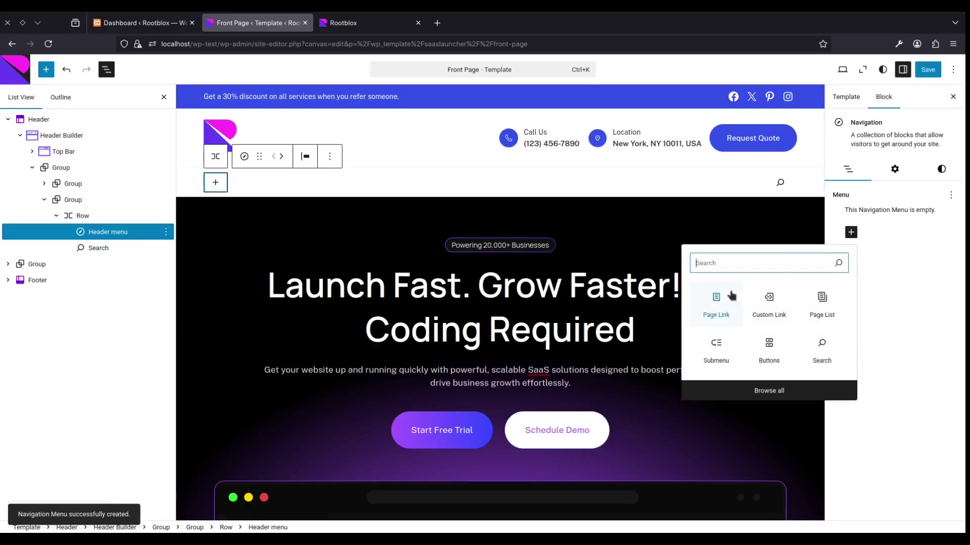
click(728, 301)
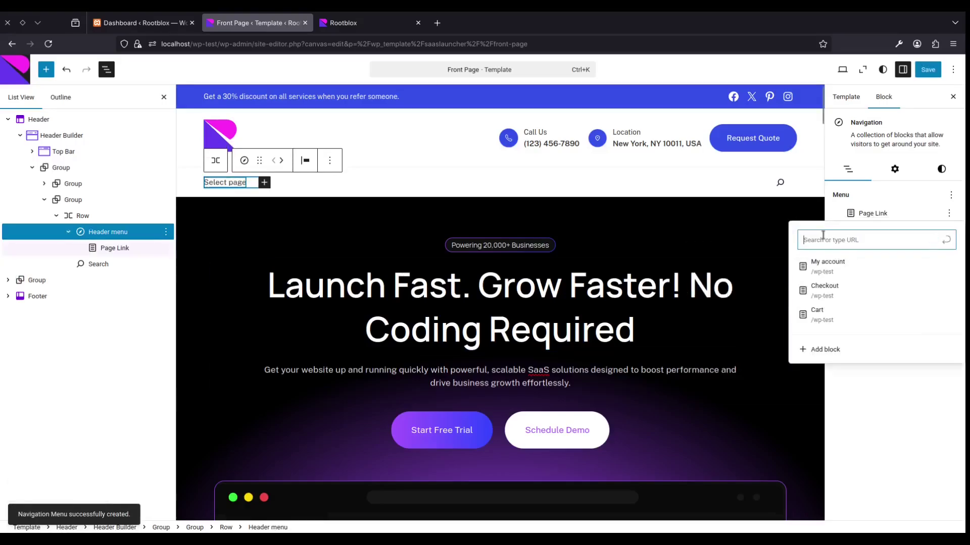
click(838, 275)
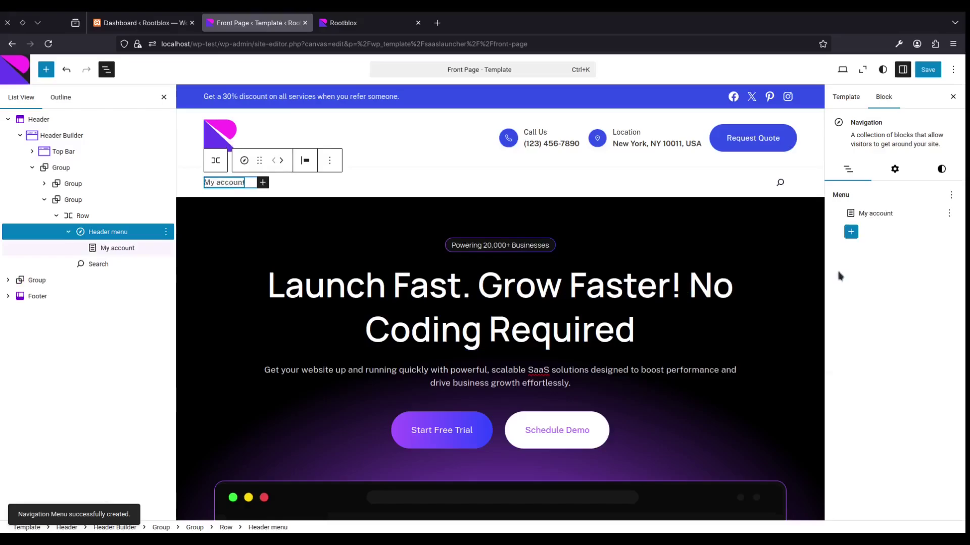
Step: Add a page link to Shop after My account and open the block chooser for another menu item
click(851, 232)
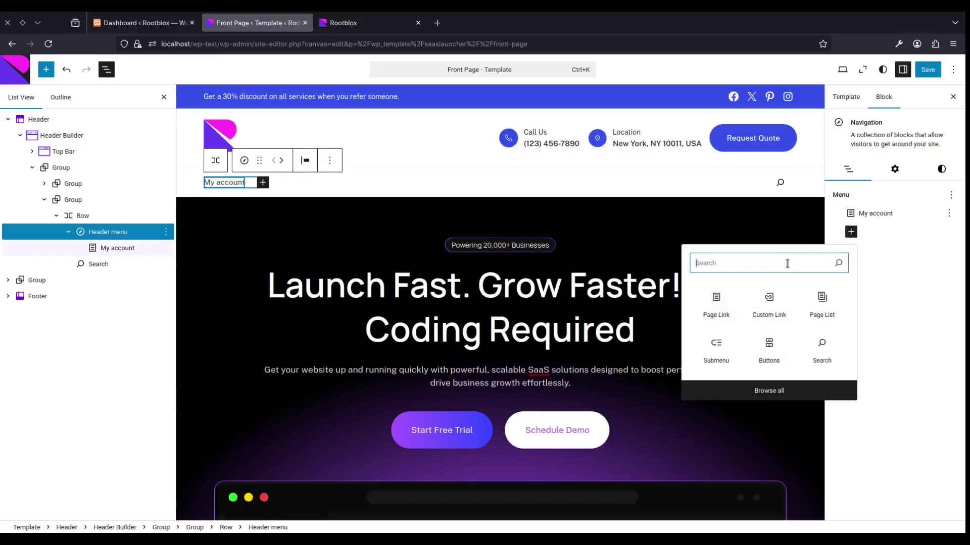
click(722, 300)
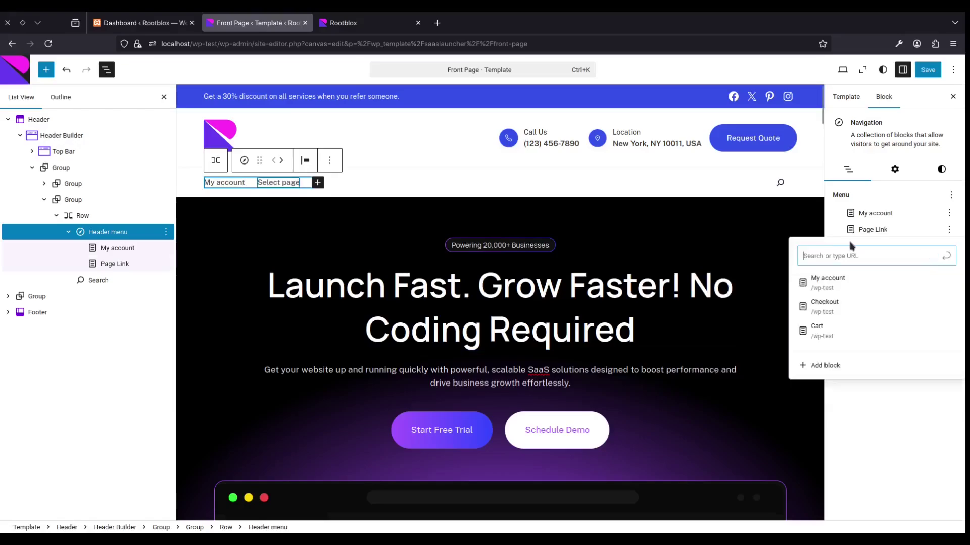
text(s)
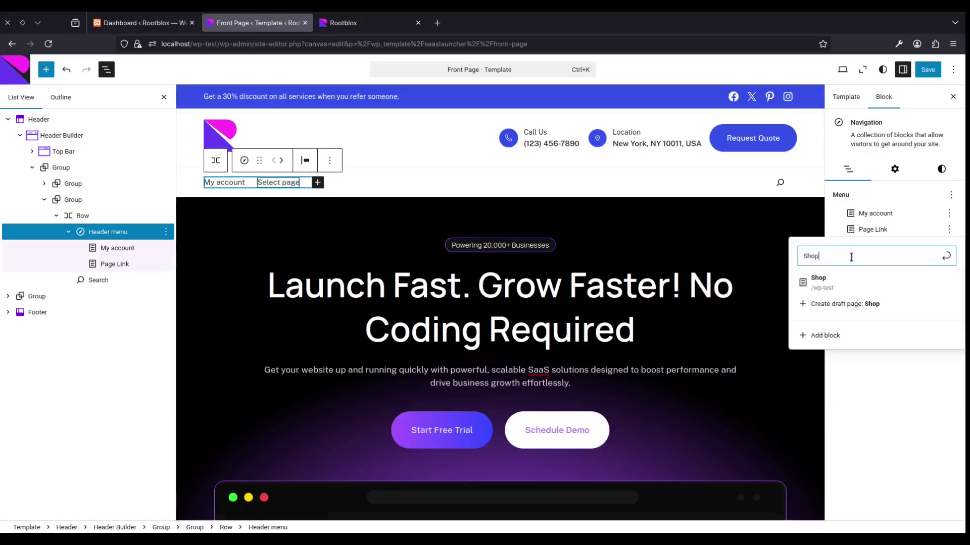
click(855, 287)
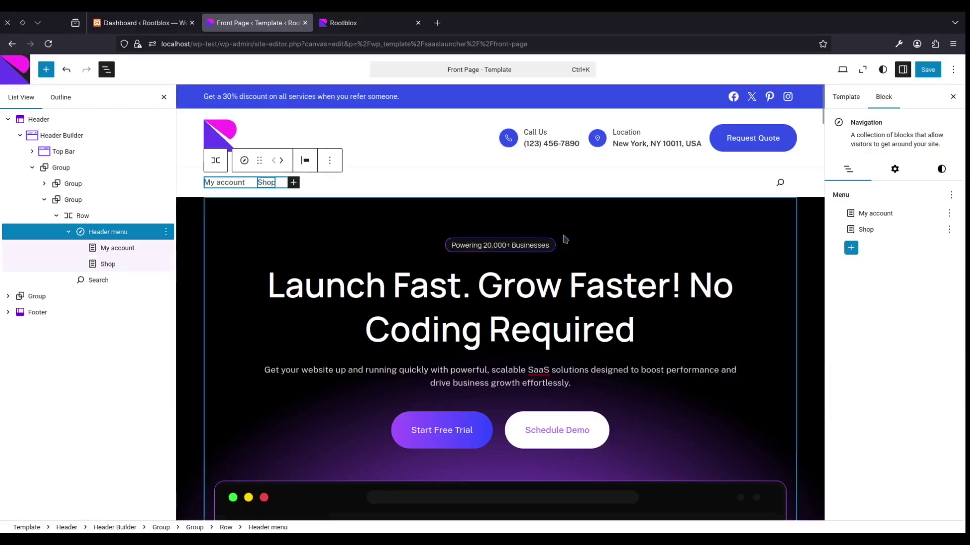
click(851, 249)
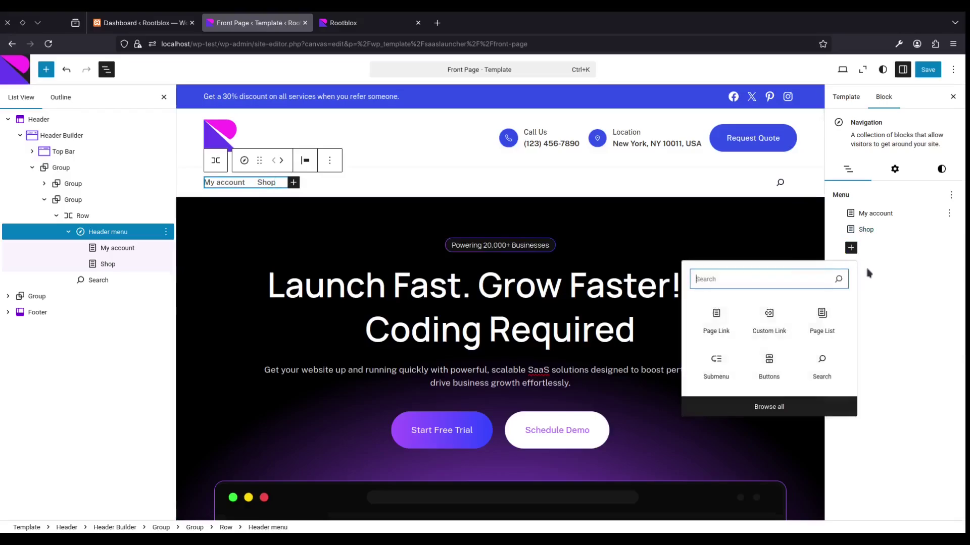
text(Che)
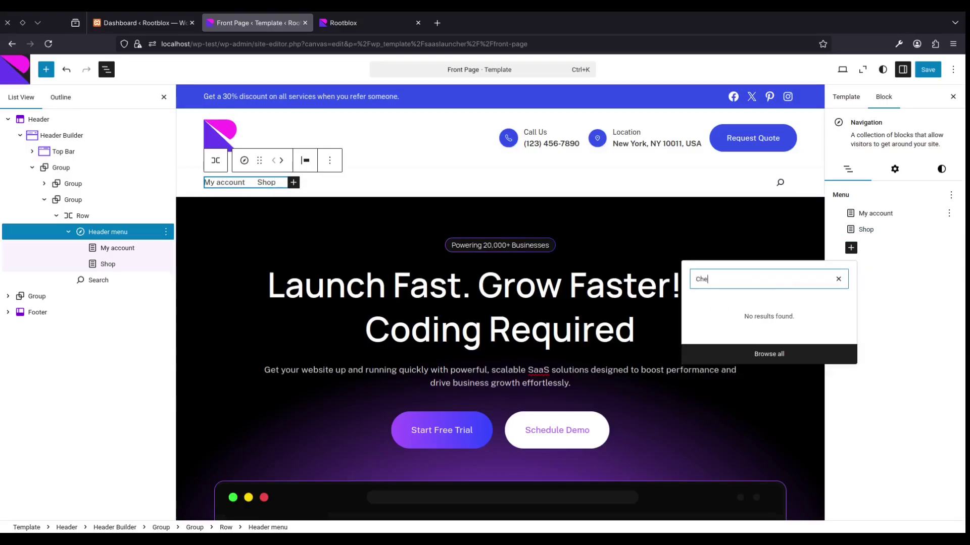
key(BackSpace)
key(BackSpace)
key(BackSpace)
key(BackSpace)
key(BackSpace)
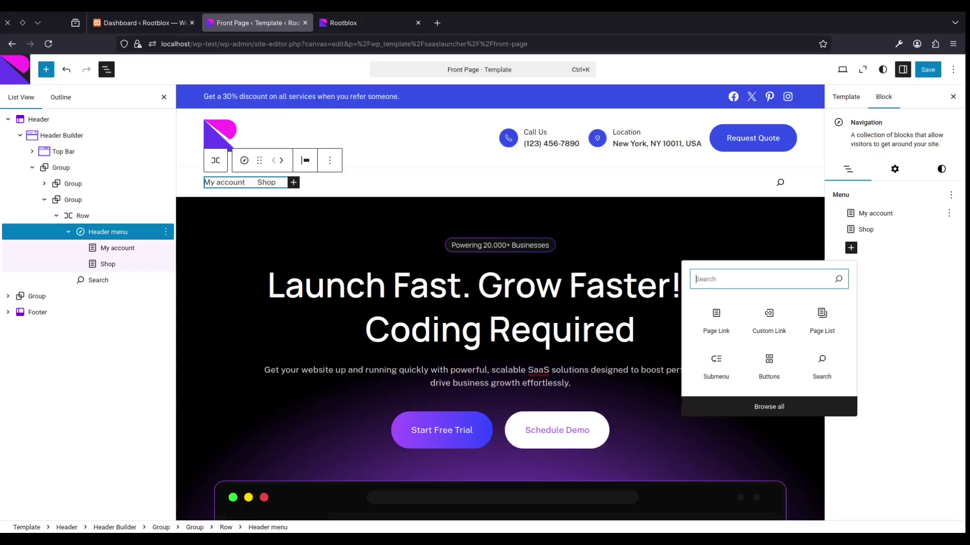
Step: Add a page link to Checkout and nest it under Shop as a submenu item
click(718, 319)
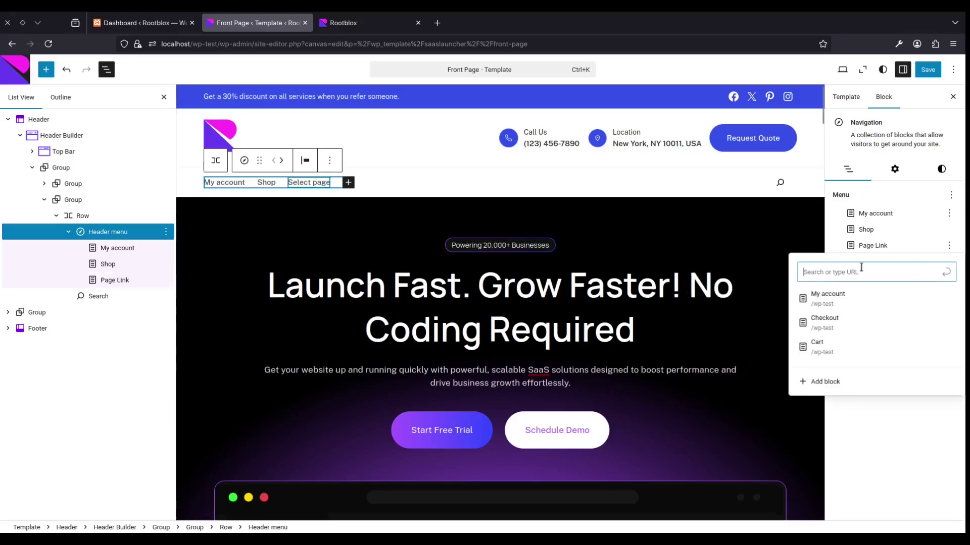
click(835, 320)
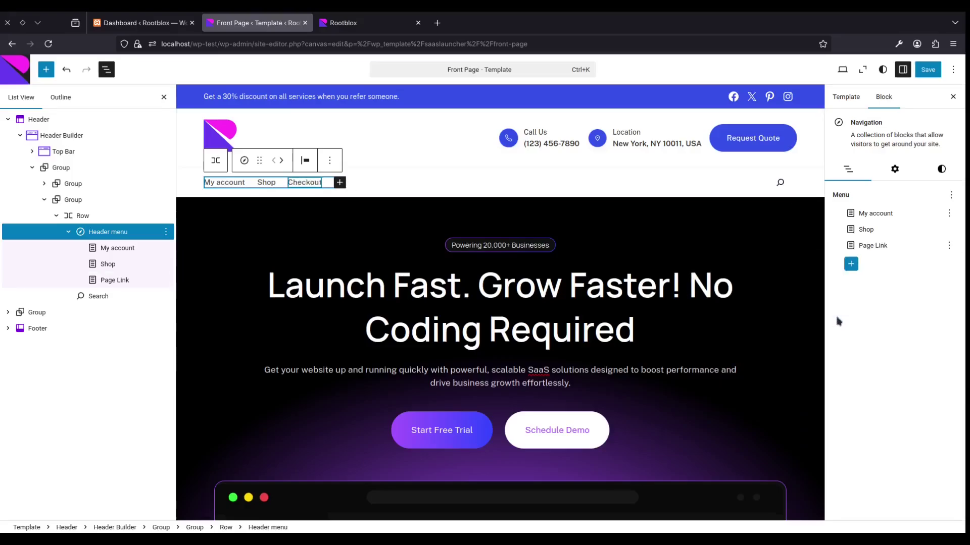
click(124, 280)
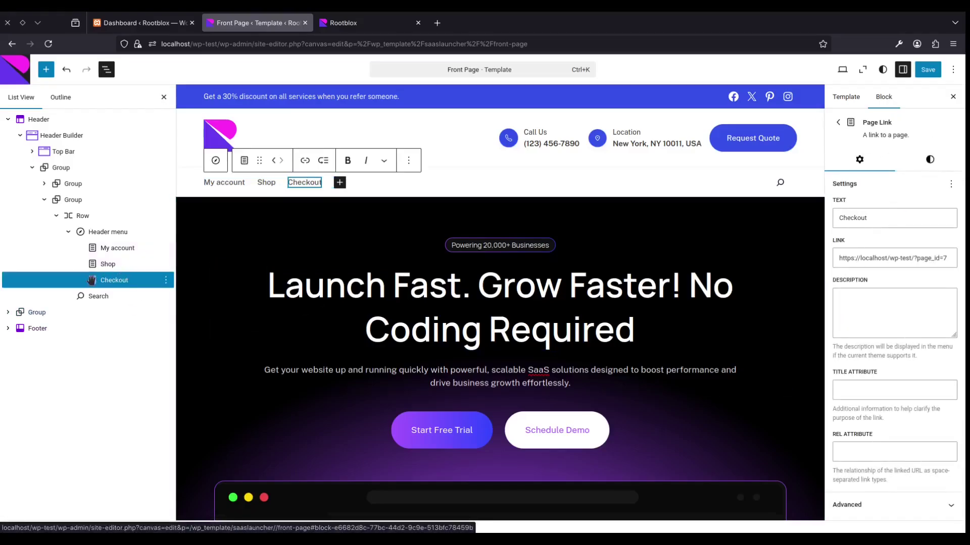
mouse_move(99, 281)
mouse_down()
mouse_move(114, 269)
mouse_move(97, 263)
mouse_up()
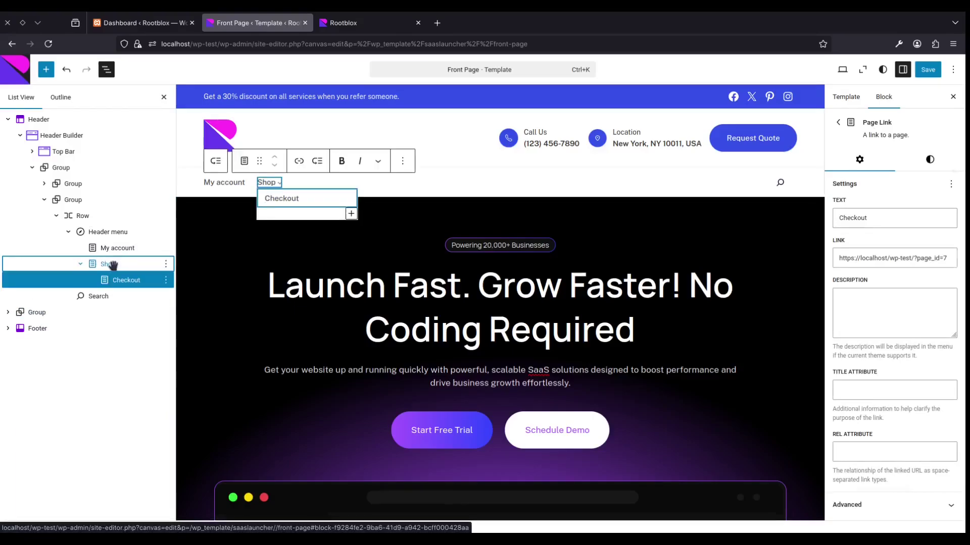
click(108, 264)
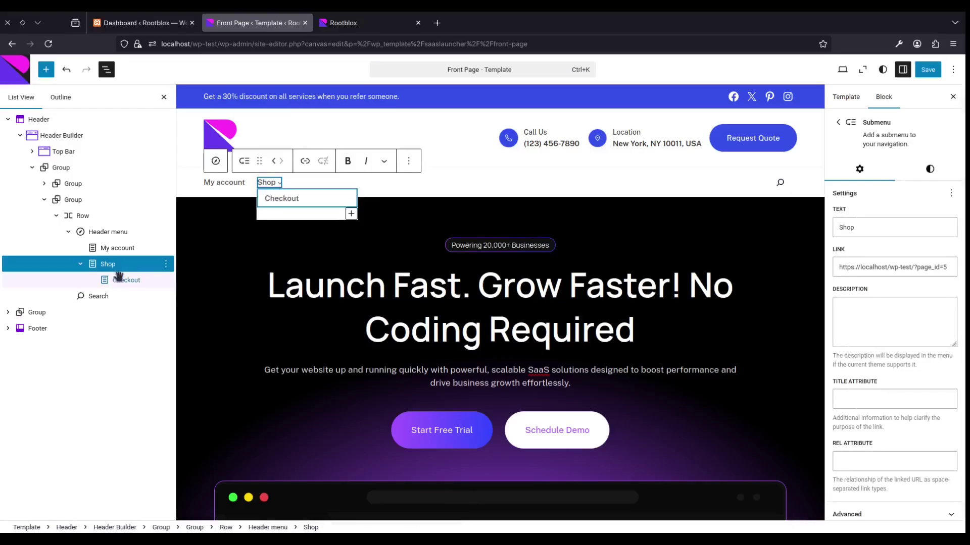
Step: Add a top-level link to the Sample Page after Shop in the new header menu
click(75, 232)
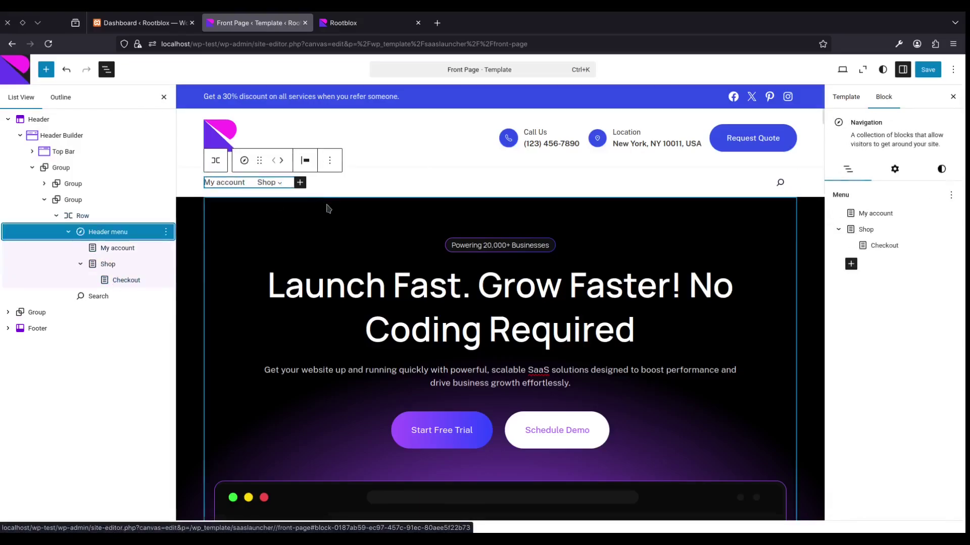
click(300, 183)
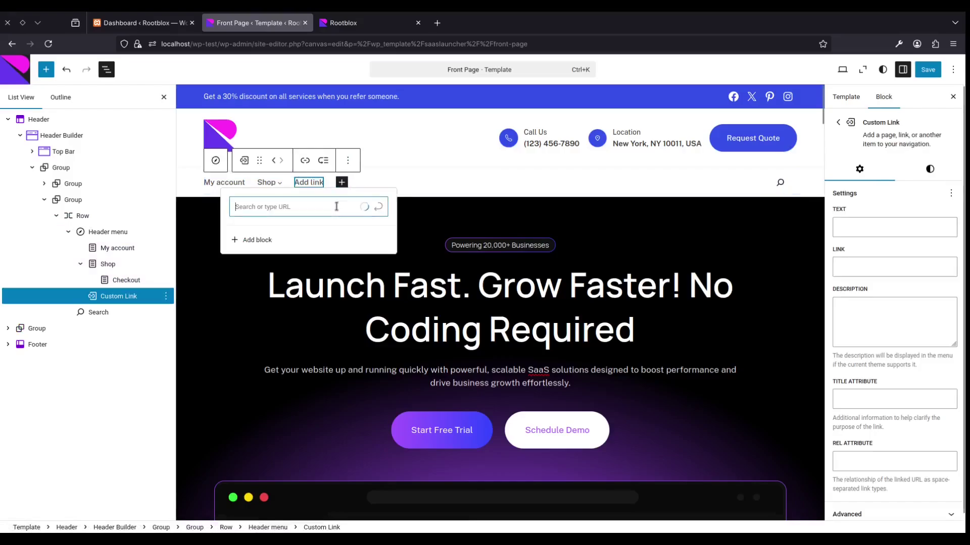
text(S)
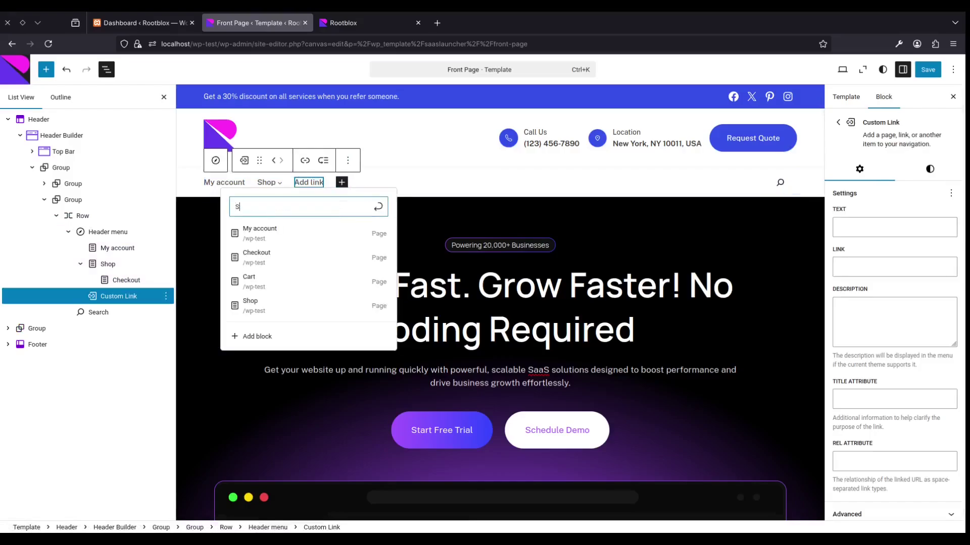
text(am)
click(281, 232)
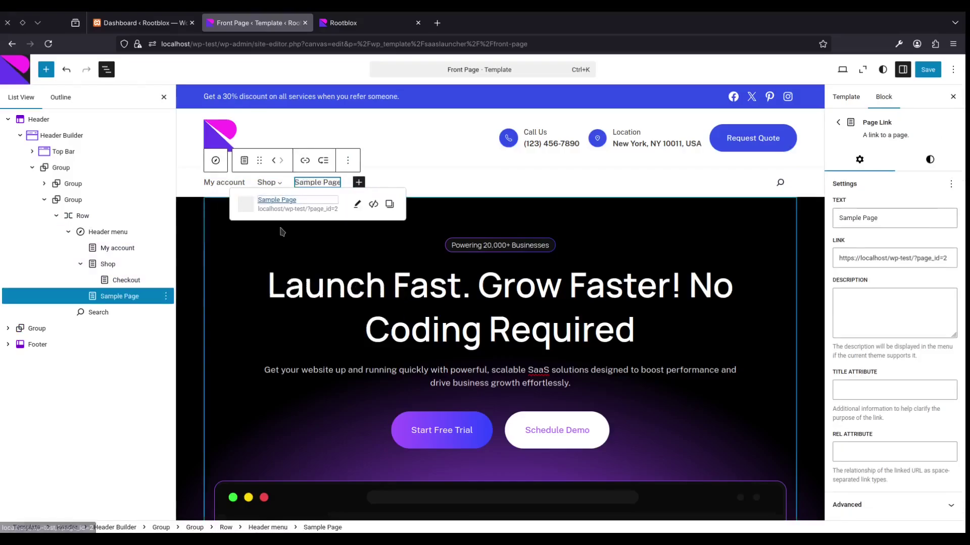
Step: Rename the new header menu to "Mobile Menu"
click(89, 230)
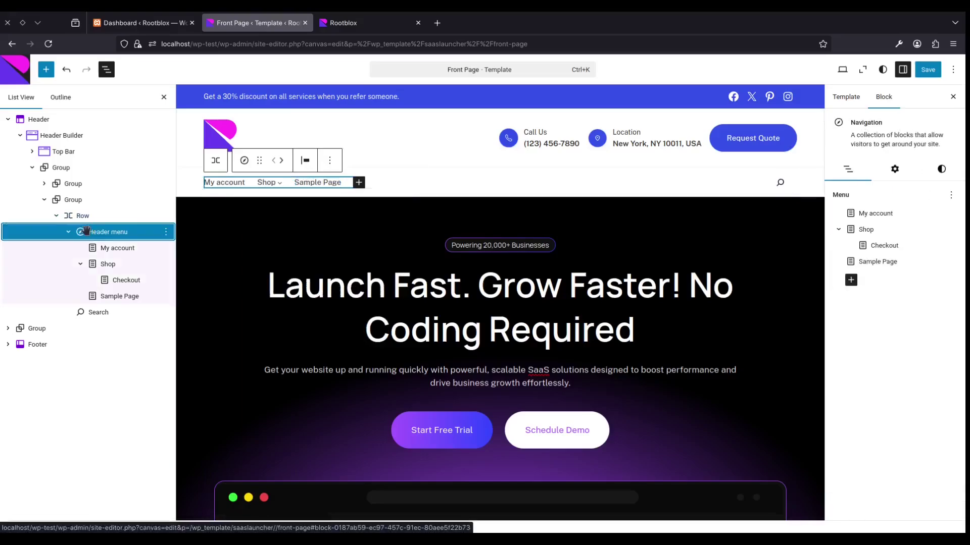
click(895, 168)
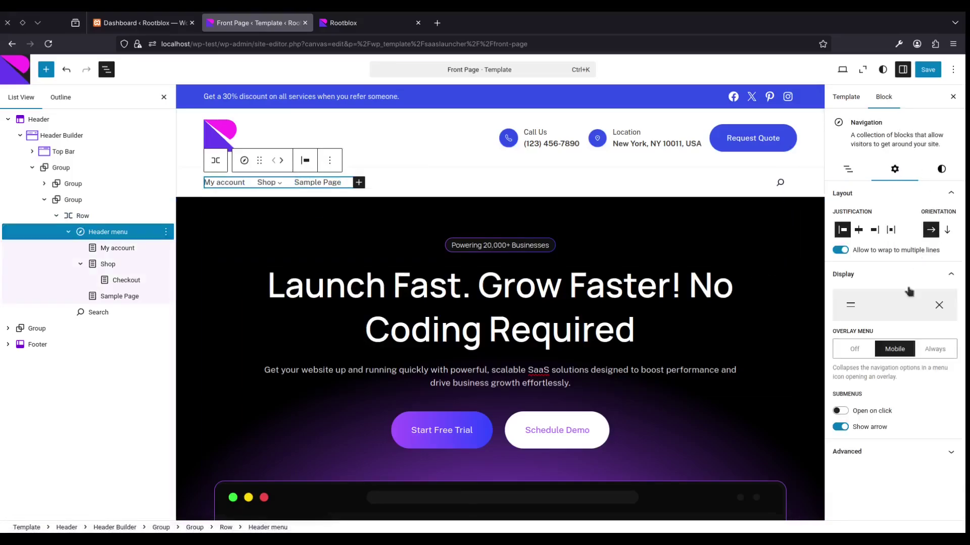
click(878, 451)
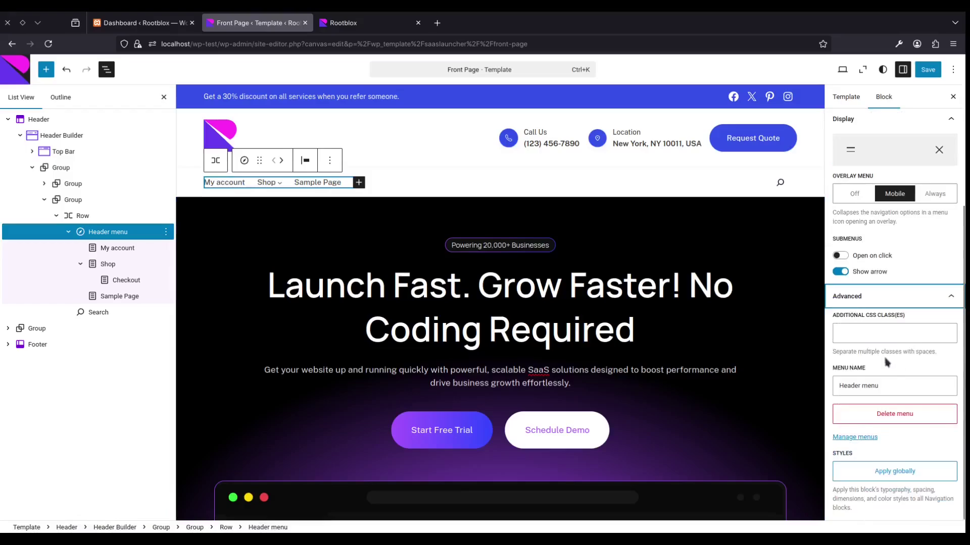
double_click(884, 387)
text(Mobile Menu)
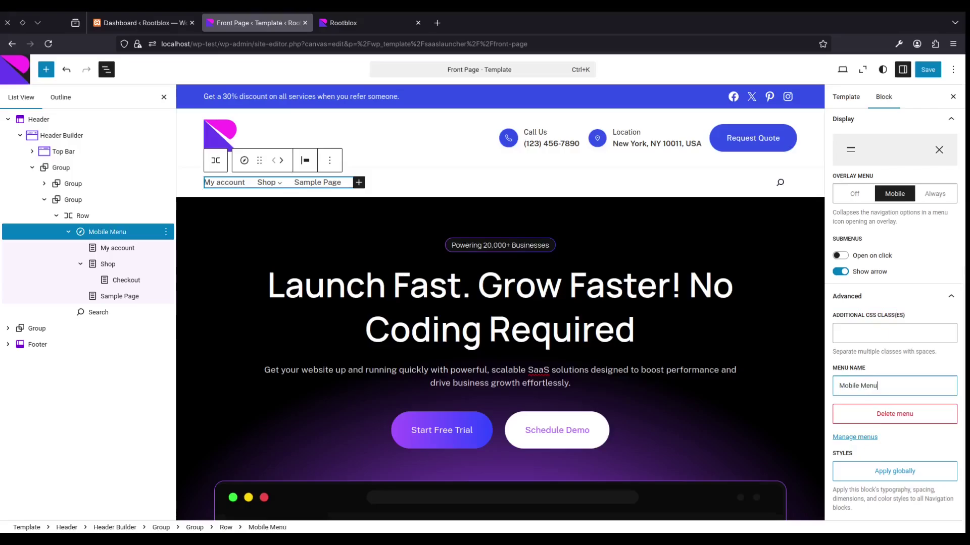
Step: Save the changes to the Header template part and the Mobile Menu
click(930, 69)
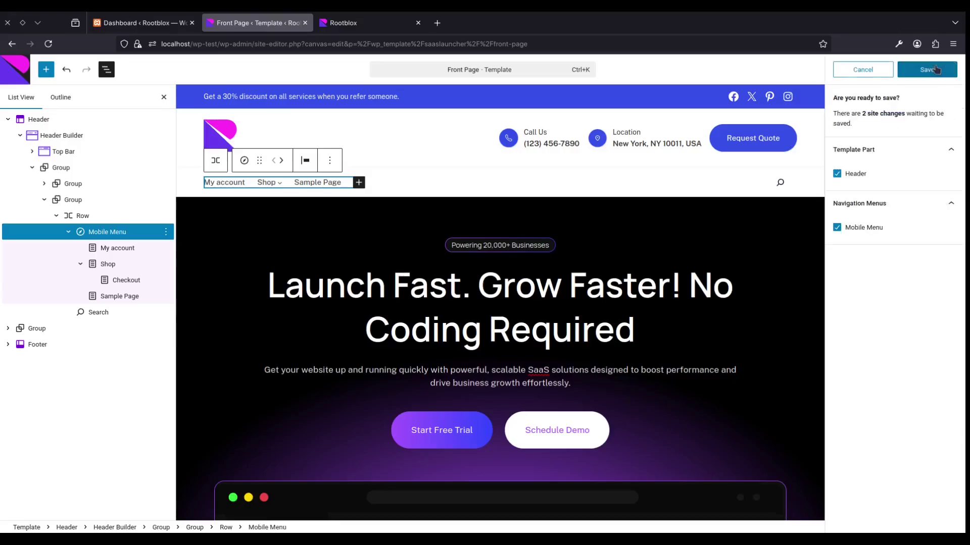
click(935, 69)
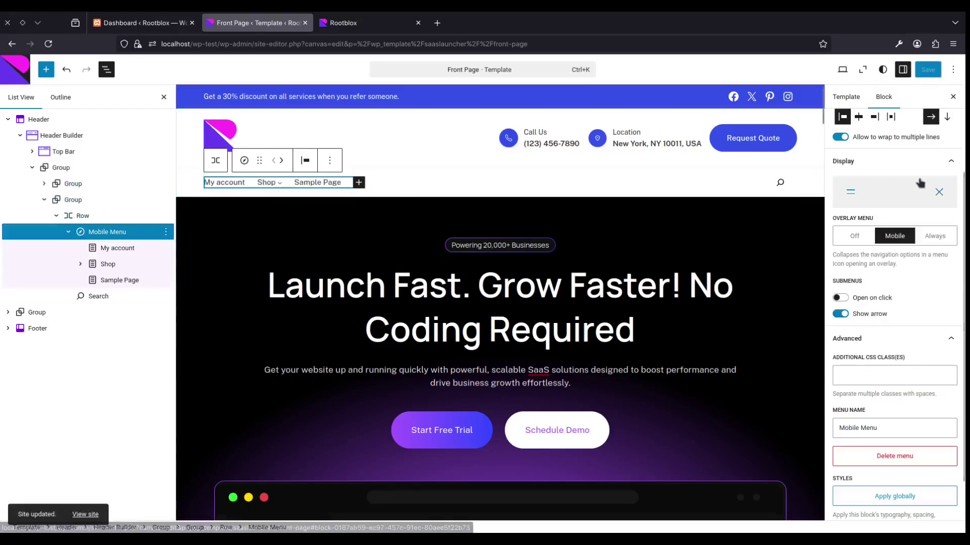
scroll(897, 174, up, 3)
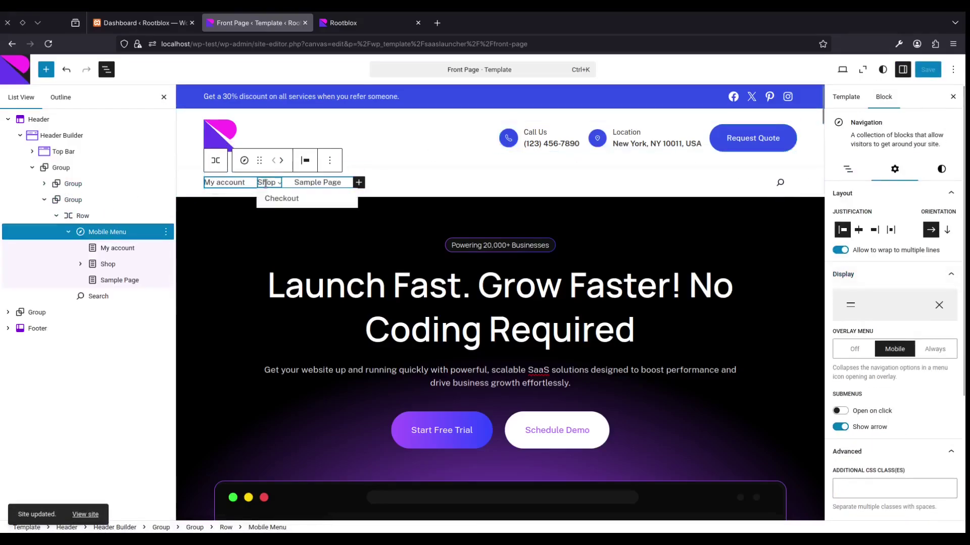
Step: Switch the header's Navigation block to the Desktop Navigation menu and collapse its items in the block list
click(847, 172)
click(951, 196)
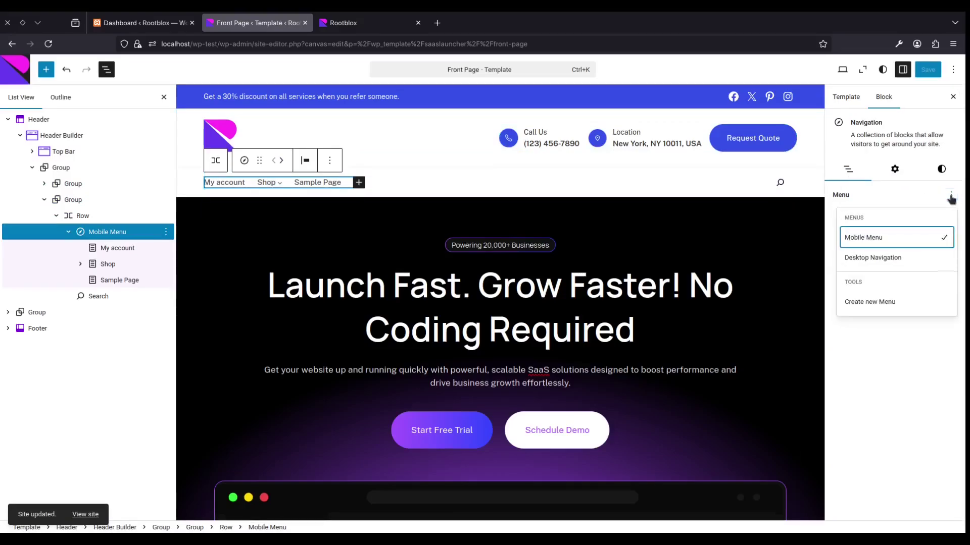
click(868, 260)
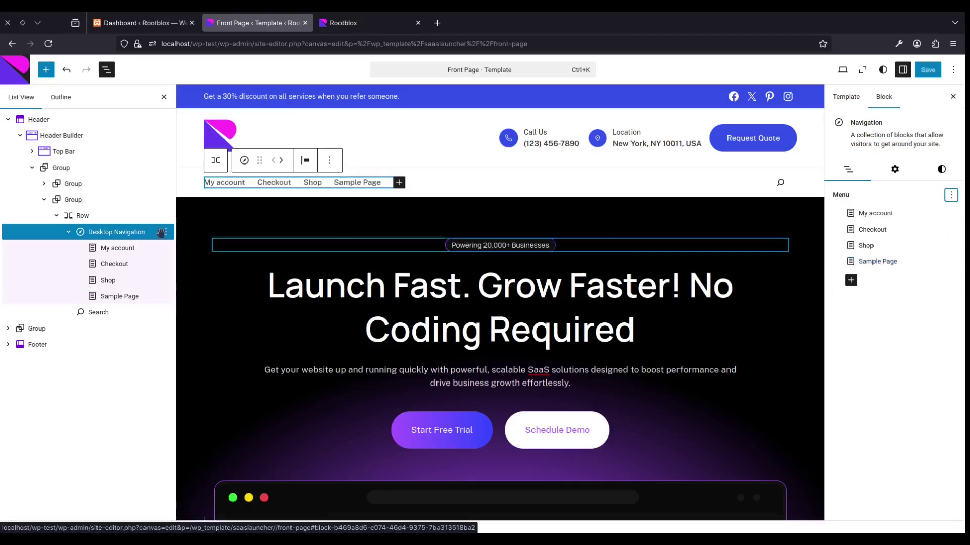
click(68, 232)
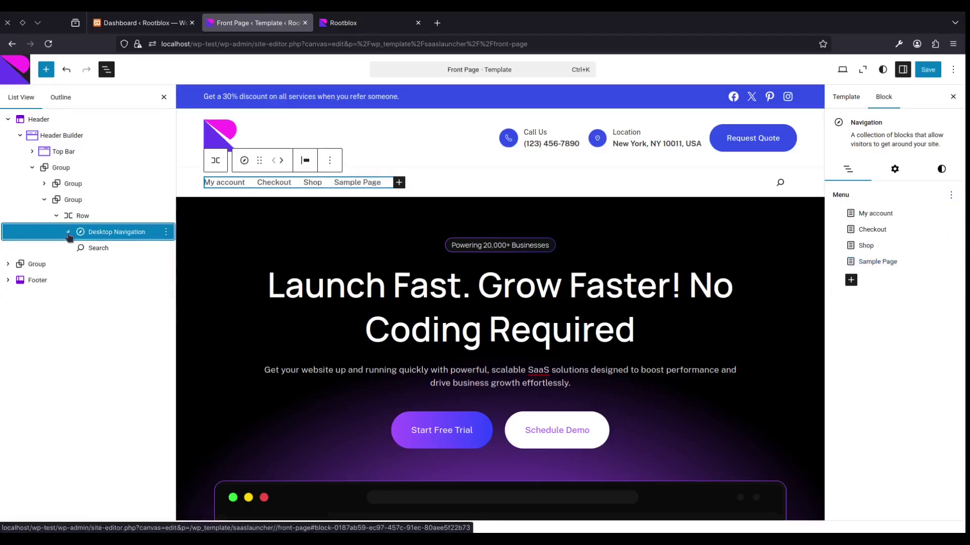
Step: In tablet view, set the Header Builder sidebar panel's responsive menu to Mobile Menu and save the changes
click(71, 135)
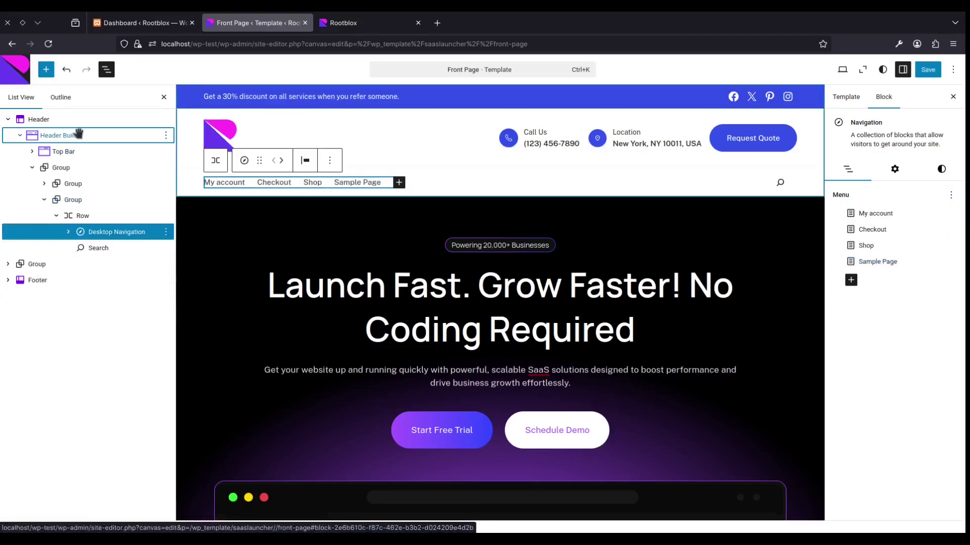
click(842, 71)
click(805, 124)
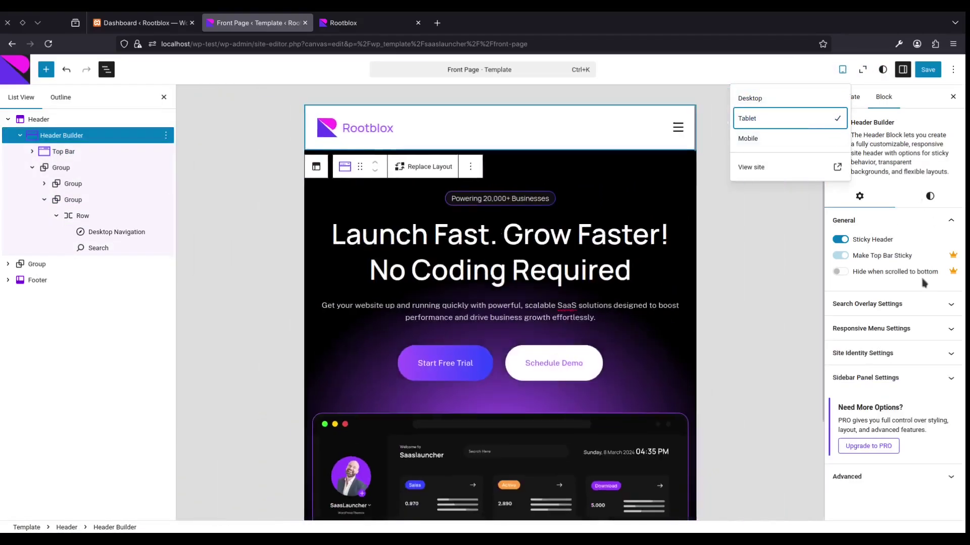
click(888, 387)
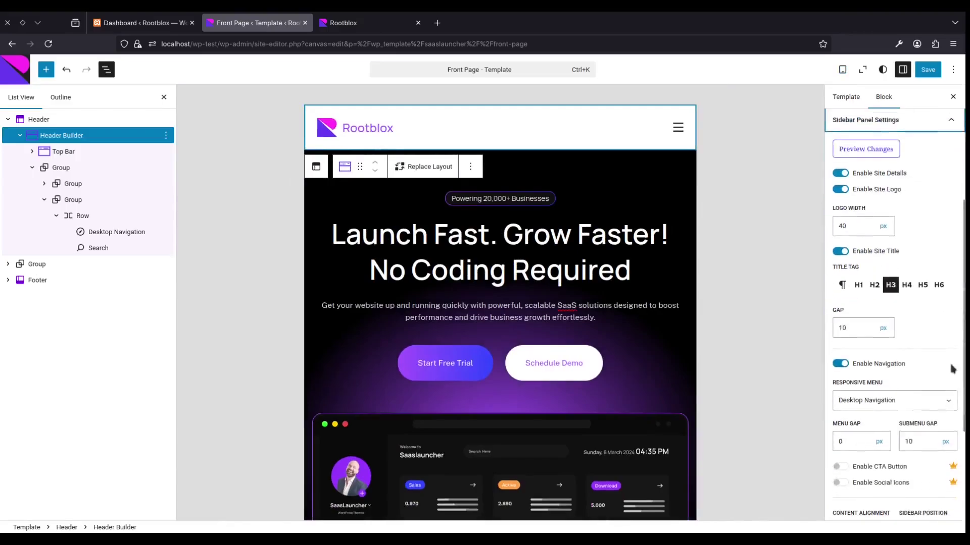
scroll(951, 369, down, 3)
click(865, 247)
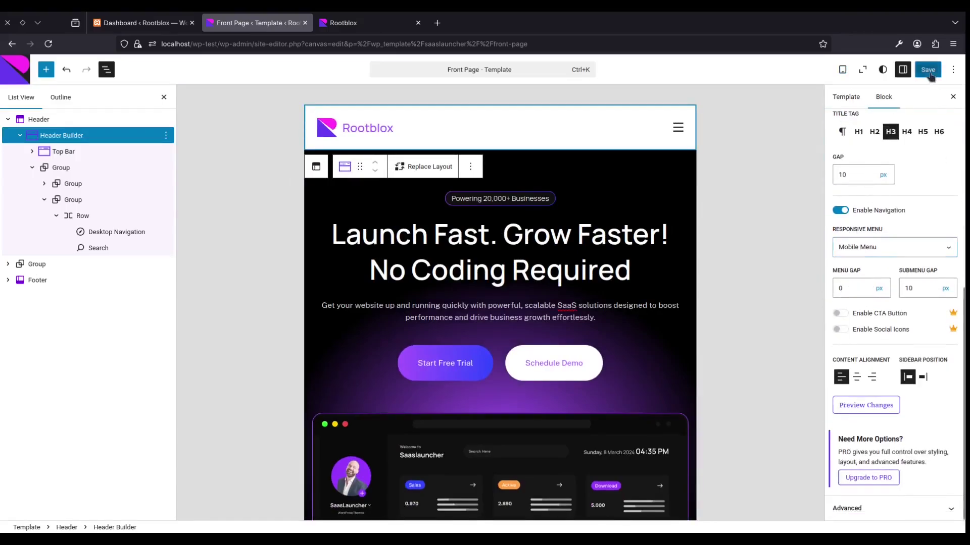
click(928, 70)
click(931, 74)
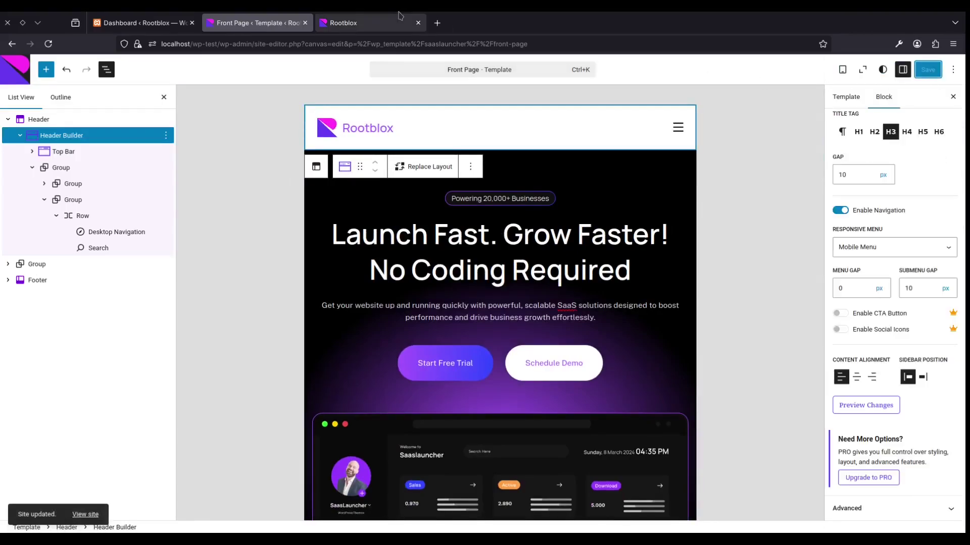
Step: Reload the live site at mobile size and check the sidebar menu, including the Shop submenu
click(401, 23)
click(404, 40)
key(Return)
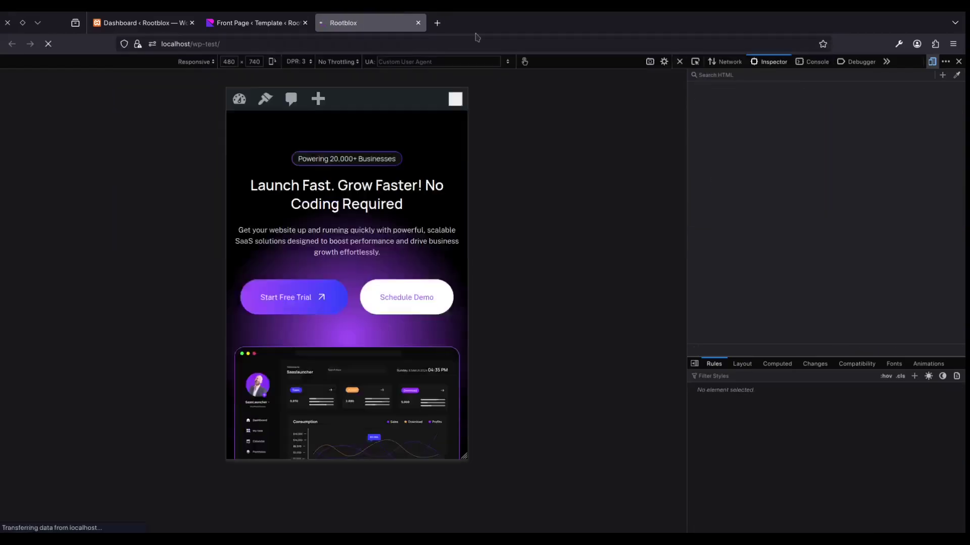
click(449, 133)
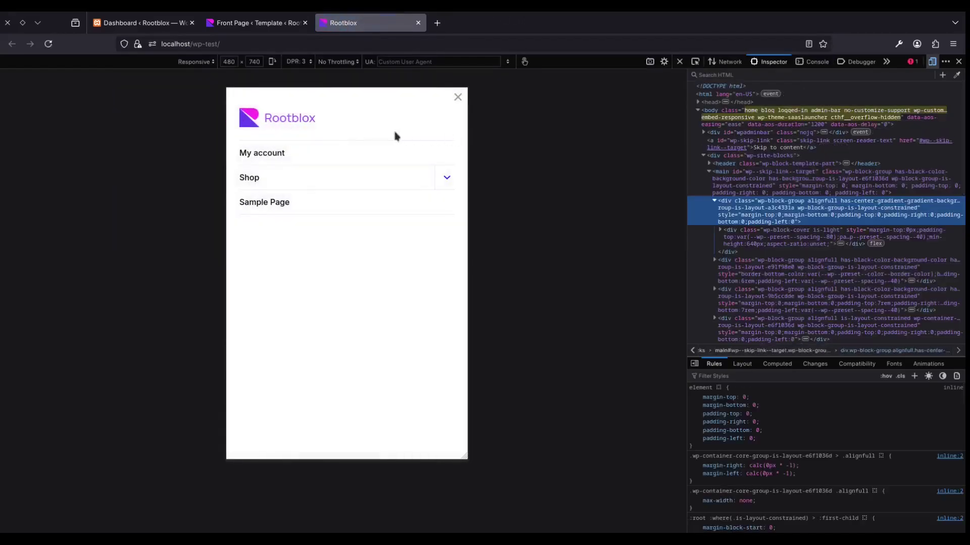
click(445, 177)
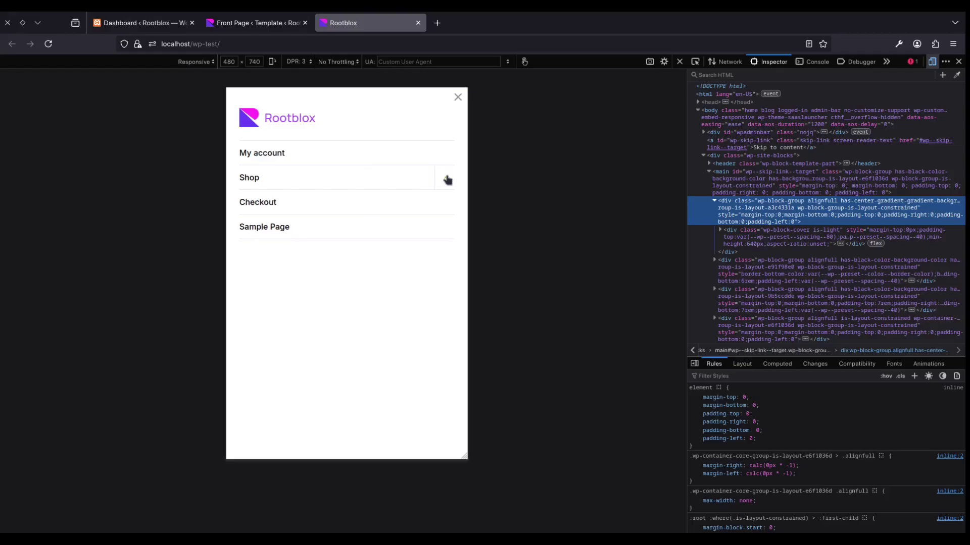
click(446, 178)
click(457, 98)
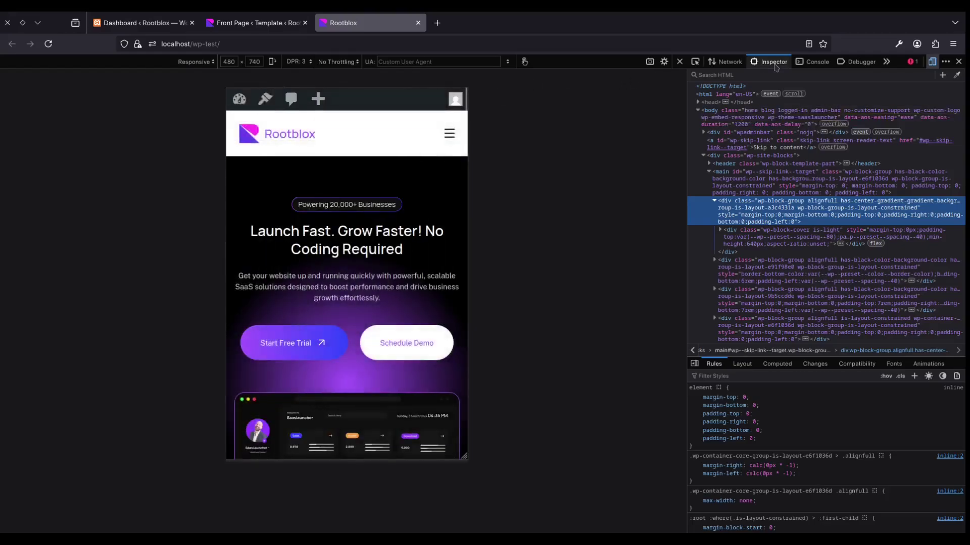
Step: Compare the live site's desktop header navigation with its mobile sidebar menu
click(933, 62)
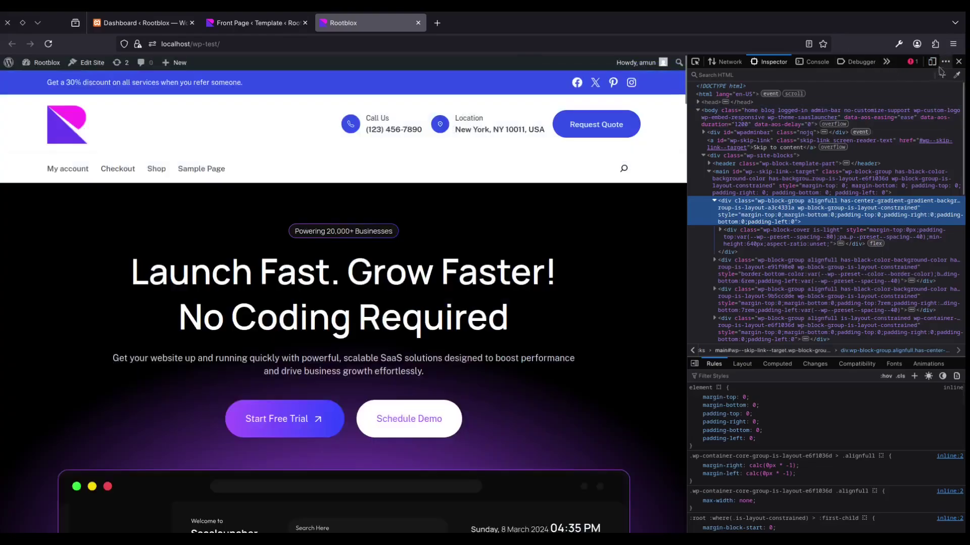
click(932, 61)
click(449, 133)
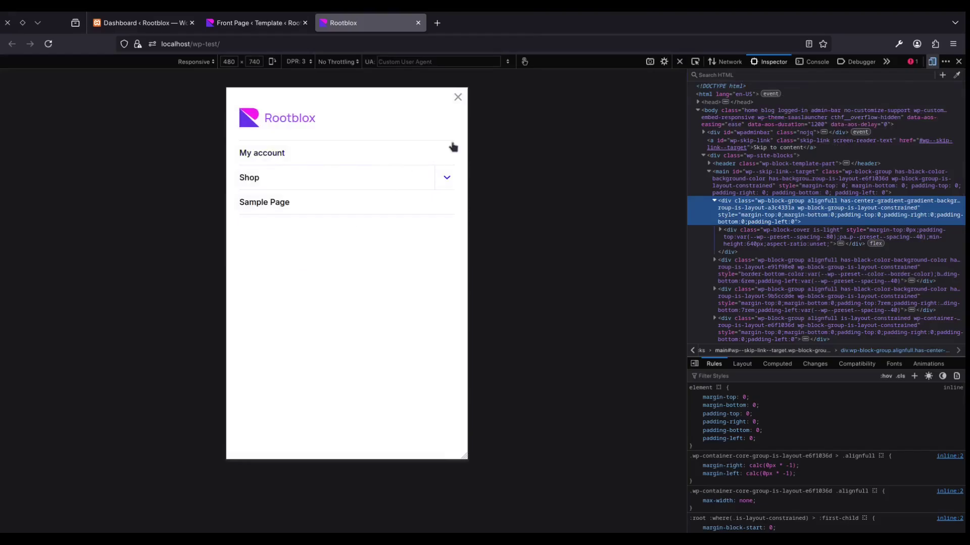
click(932, 65)
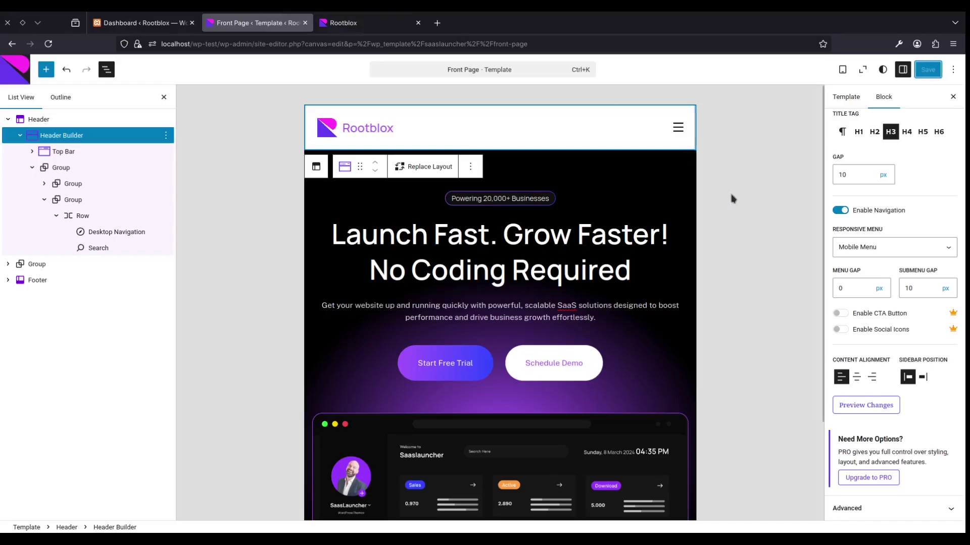
Step: Review the Rootblox upgrade plans and pricing in the WordPress dashboard
scroll(903, 354, up, 8)
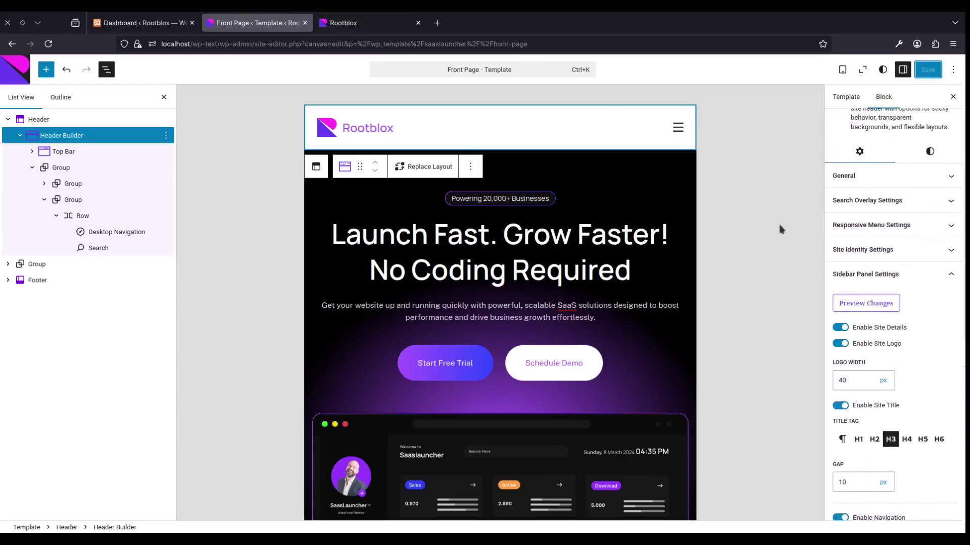
click(161, 21)
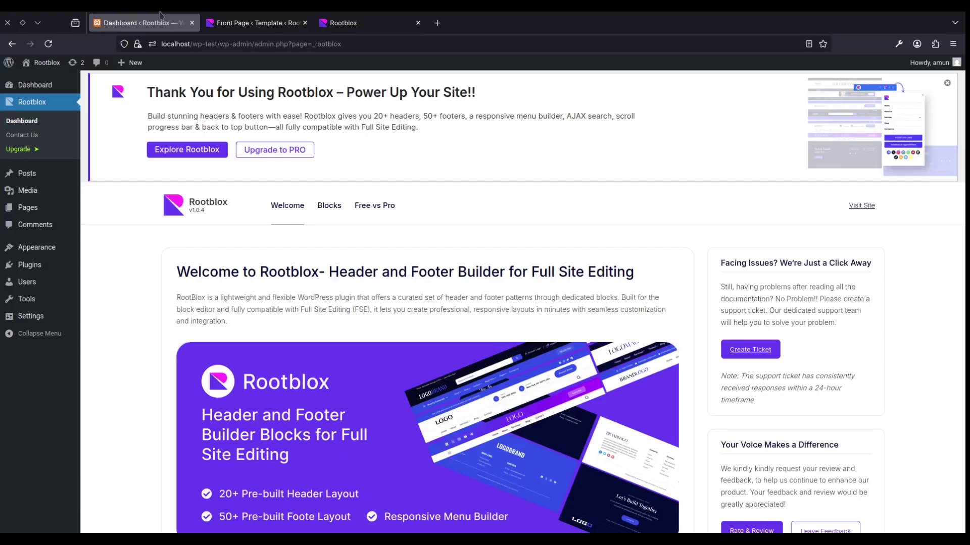
click(32, 150)
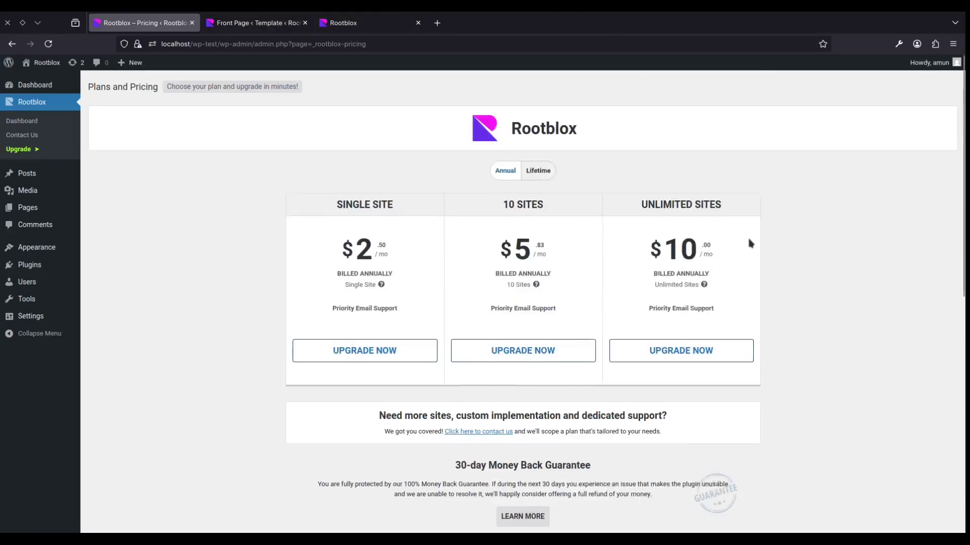
scroll(848, 267, down, 5)
scroll(849, 267, up, 5)
scroll(868, 406, down, 3)
scroll(868, 406, up, 3)
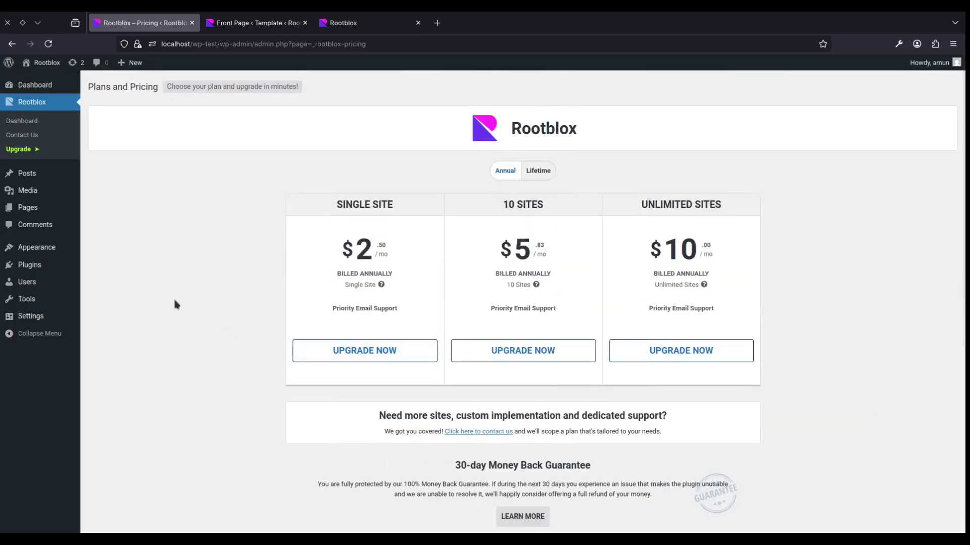
Step: Activate the Rootblox plugin's license from the installed plugins list
click(32, 270)
scroll(342, 264, down, 2)
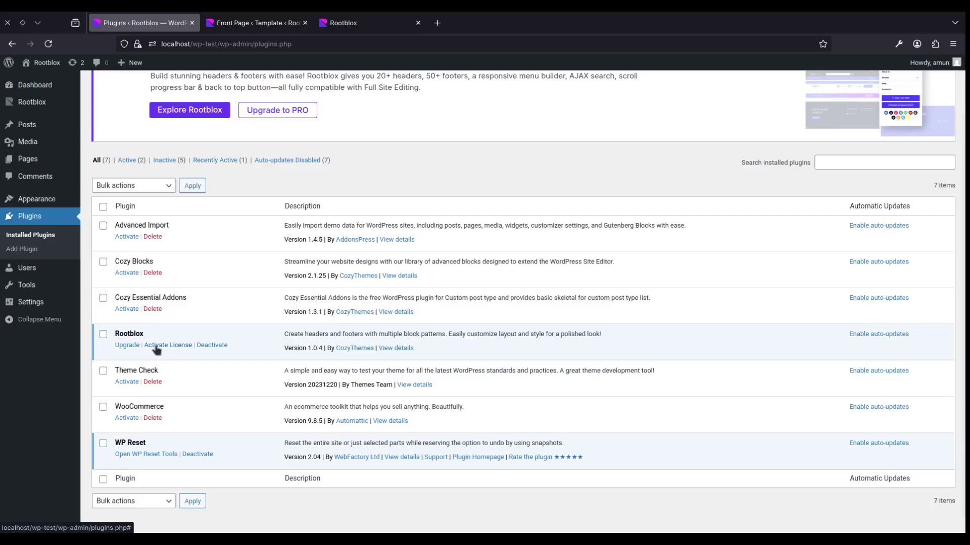
double_click(129, 334)
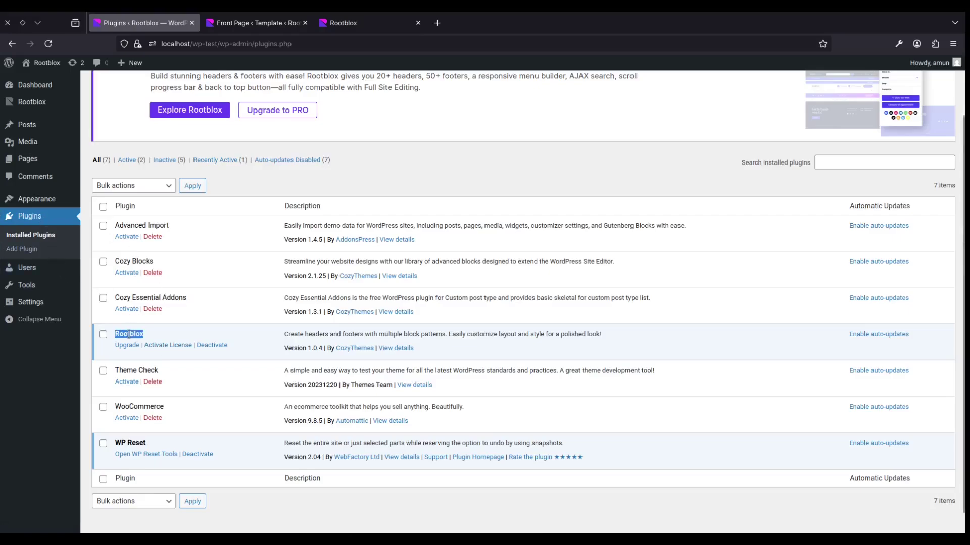
click(162, 346)
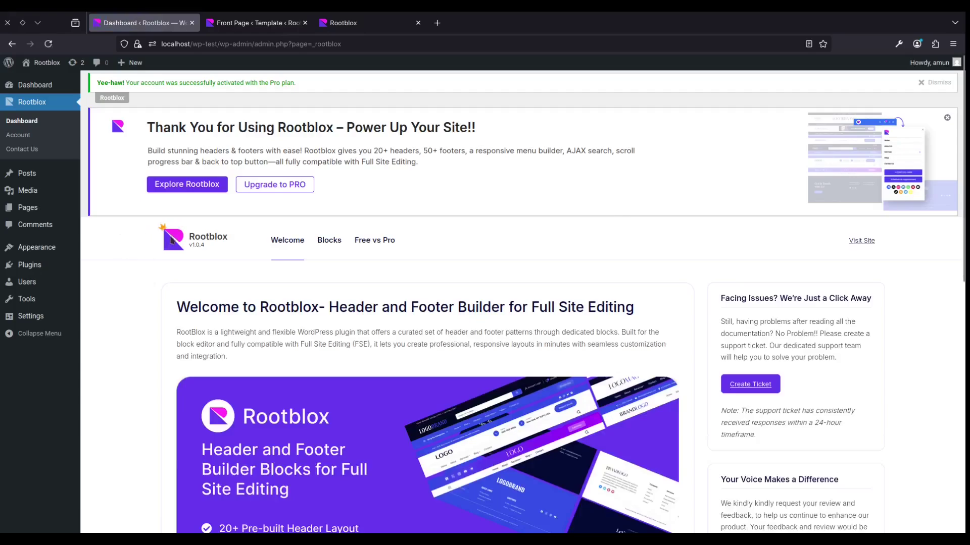
Step: Reload the Front Page template in the Site Editor and turn on responsive design mode for the live site
click(253, 22)
click(270, 44)
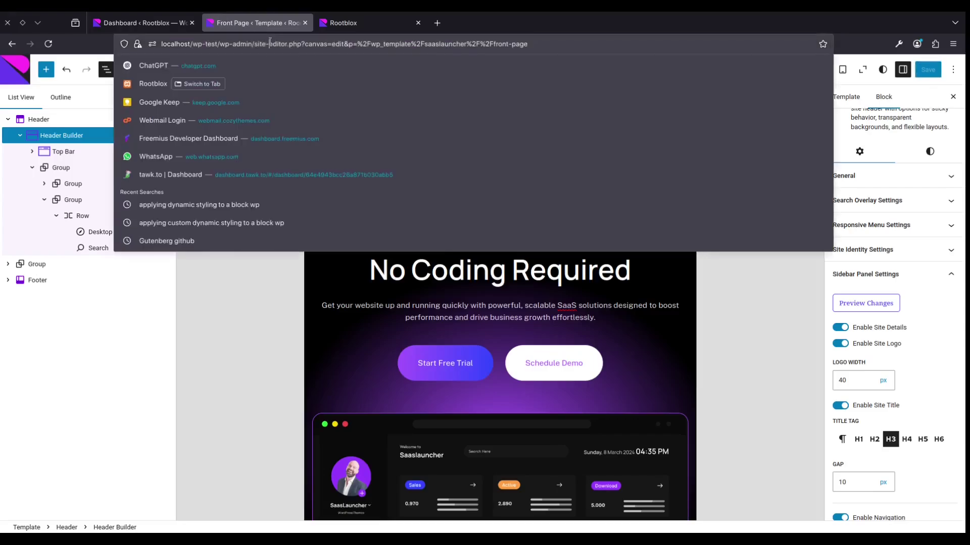
key(Return)
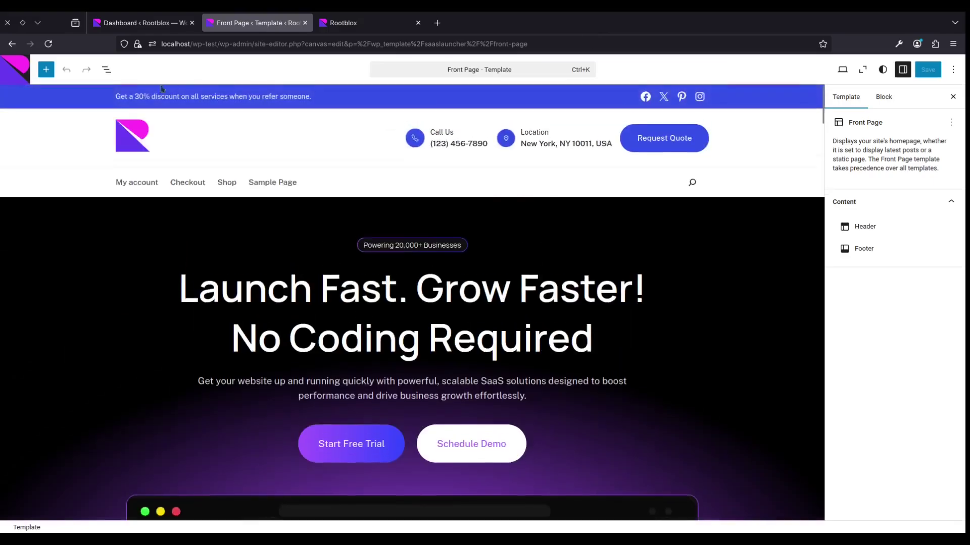
click(359, 16)
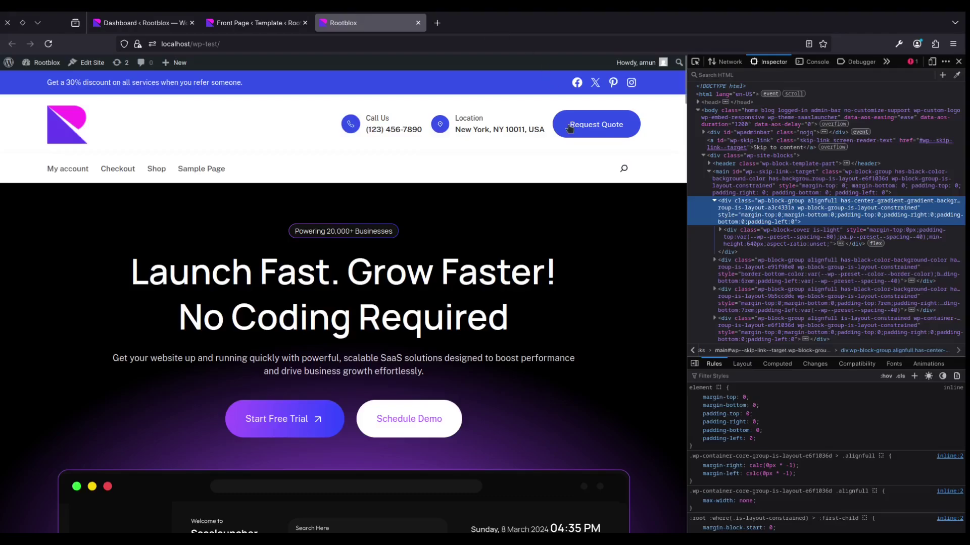
click(931, 61)
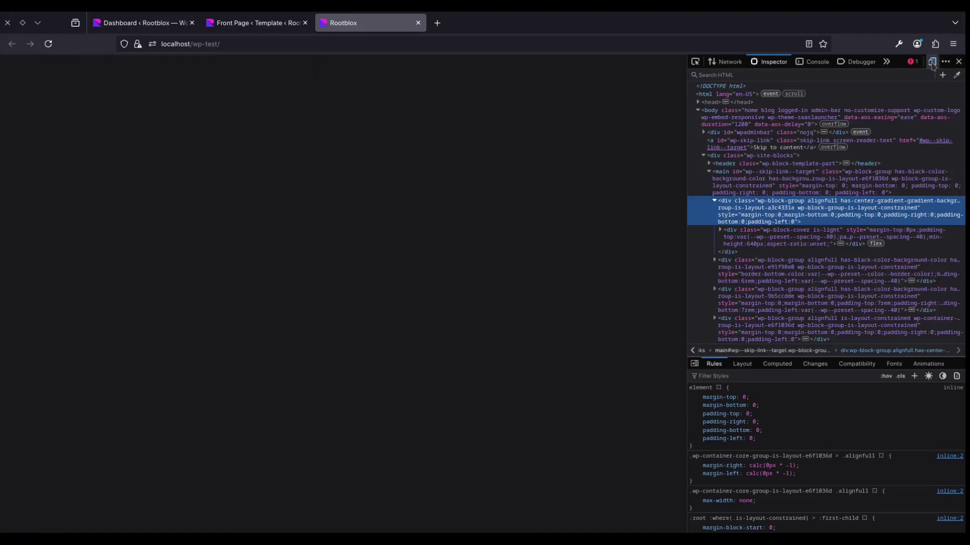
Step: Show the Front Page template in tablet view and open the Header Builder block's Sidebar Panel Settings
click(262, 16)
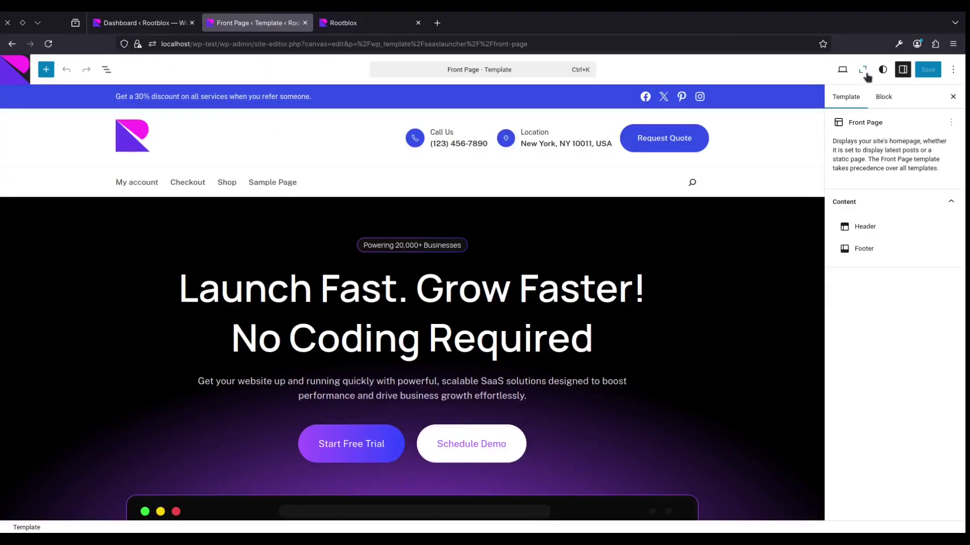
click(843, 71)
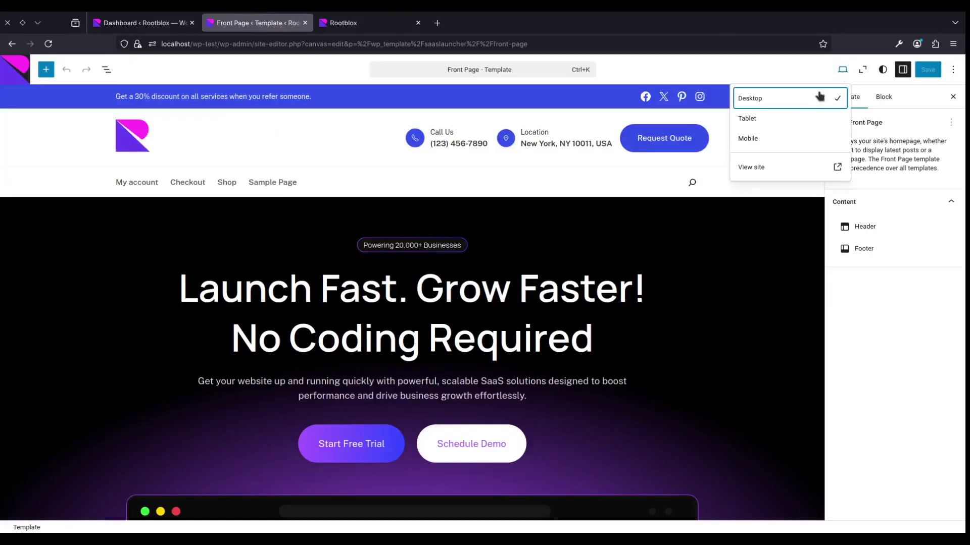
click(750, 120)
click(364, 127)
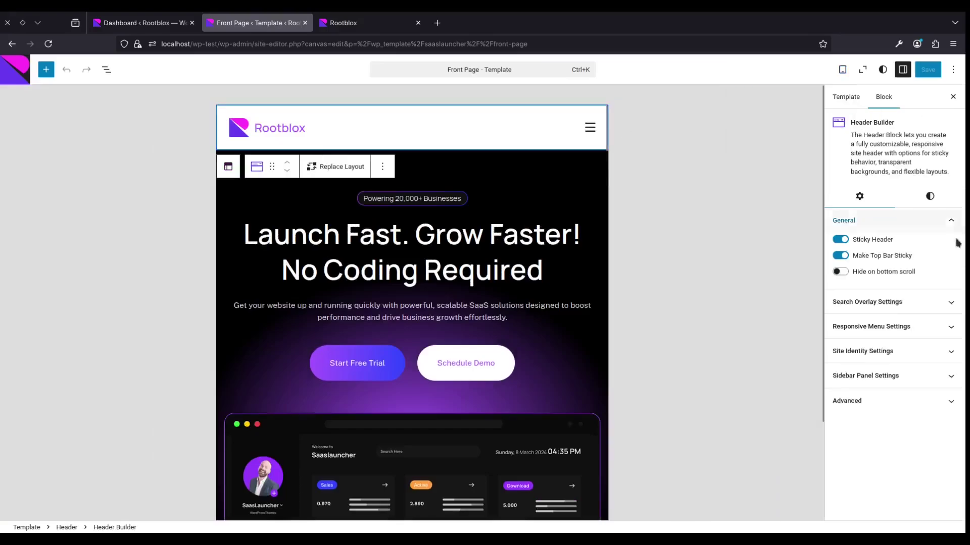
click(903, 383)
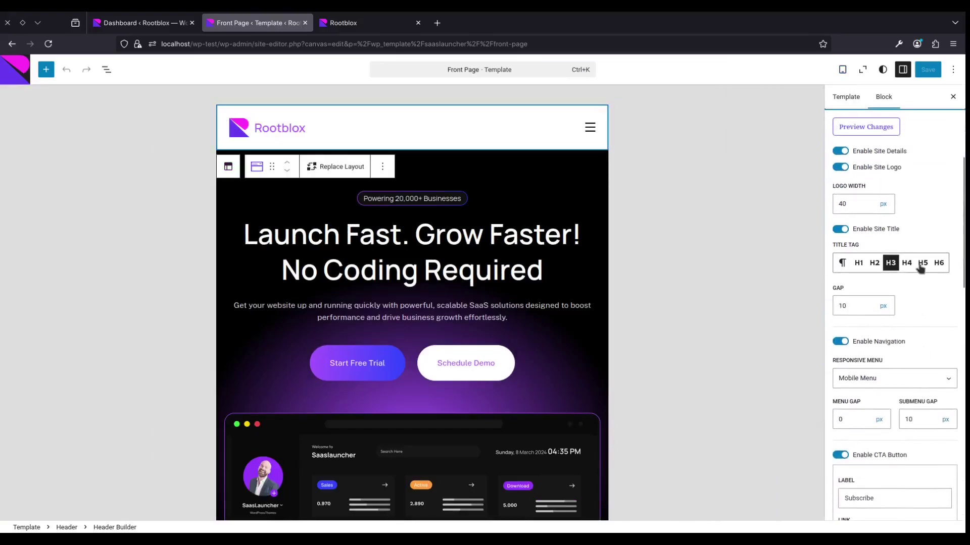
Step: Examine the sidebar panel's navigation and CTA button options, and preview the mobile sidebar
scroll(918, 268, down, 3)
scroll(921, 230, down, 4)
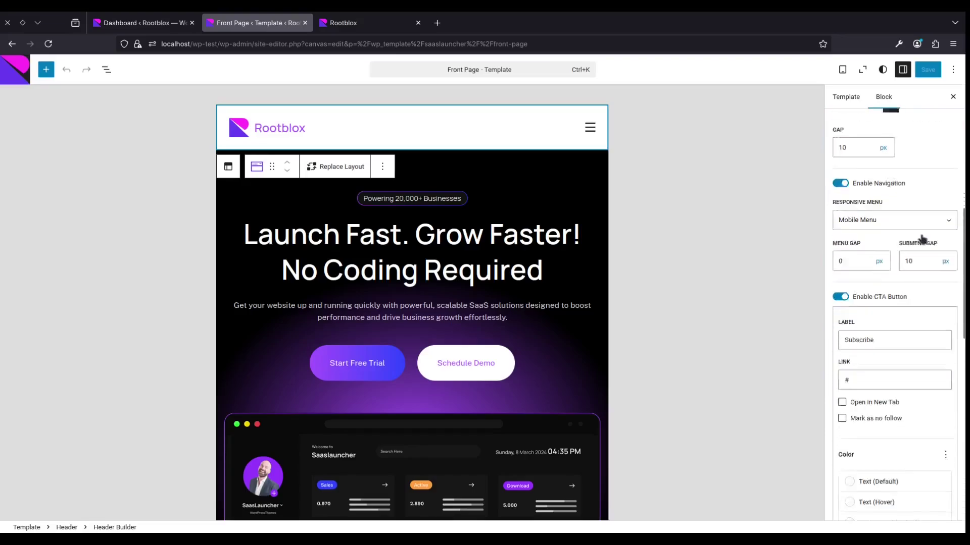
scroll(920, 293, up, 2)
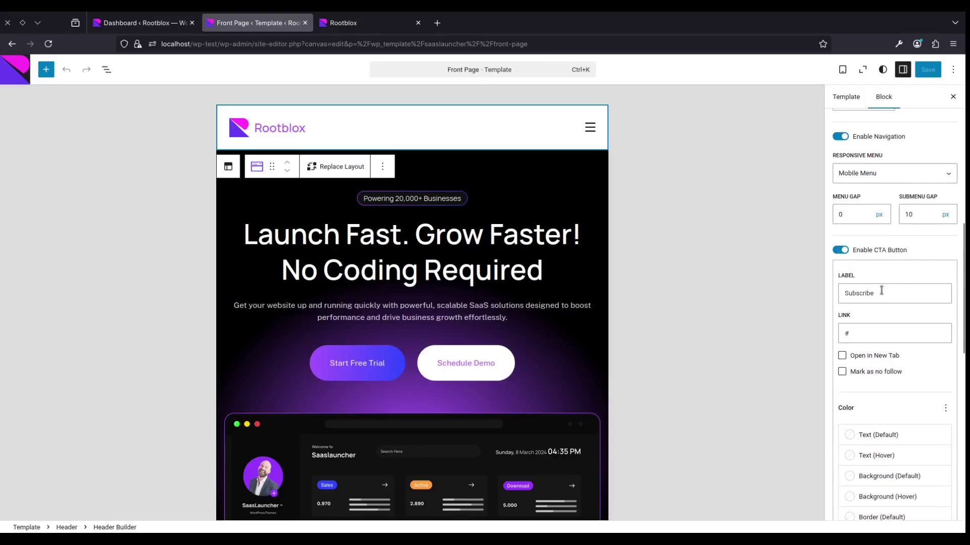
scroll(892, 282, up, 5)
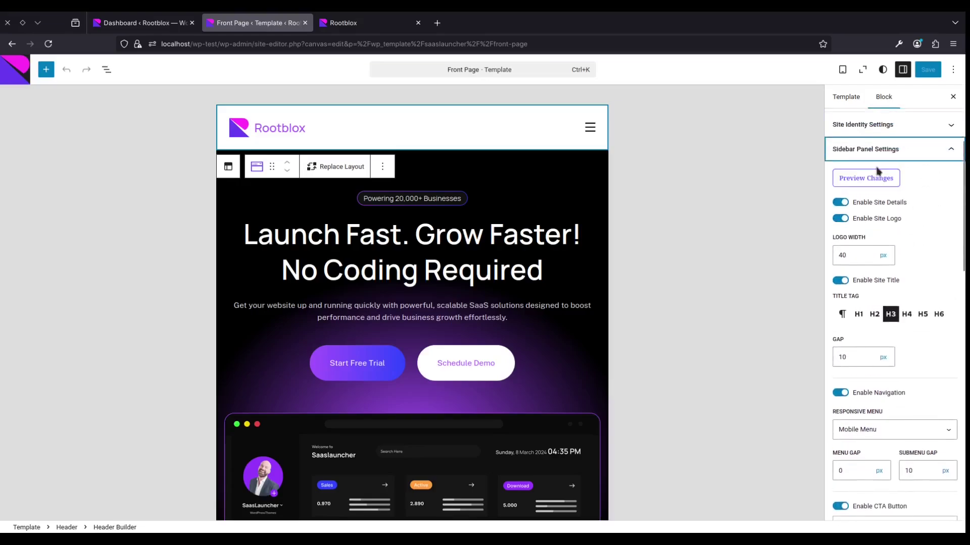
click(877, 172)
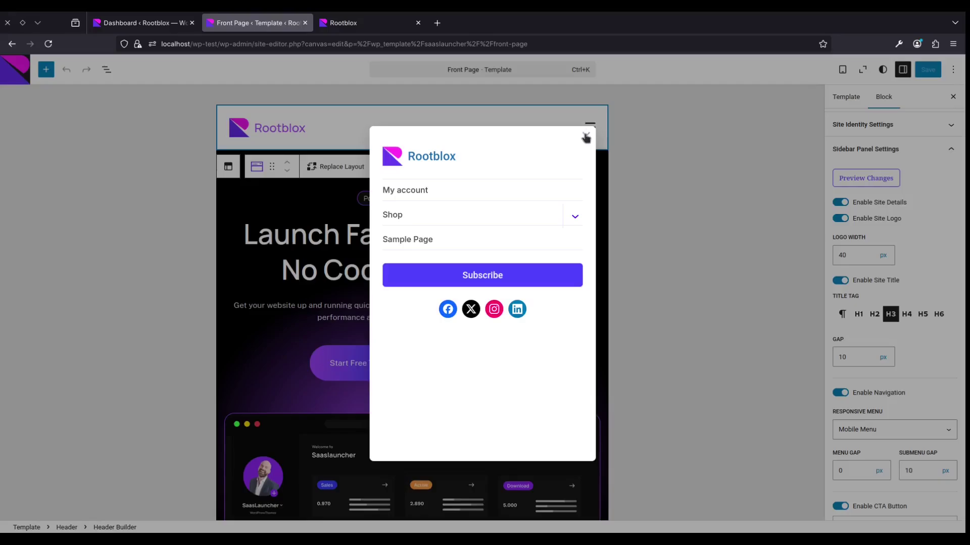
click(900, 236)
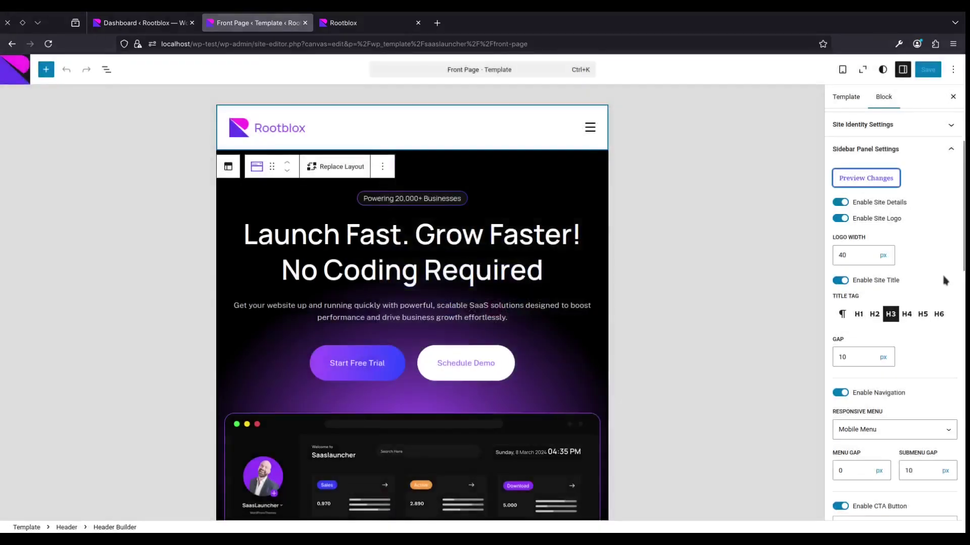
Step: Replace the first sidebar CTA button's label with the business phone number
scroll(943, 278, down, 9)
scroll(889, 227, up, 2)
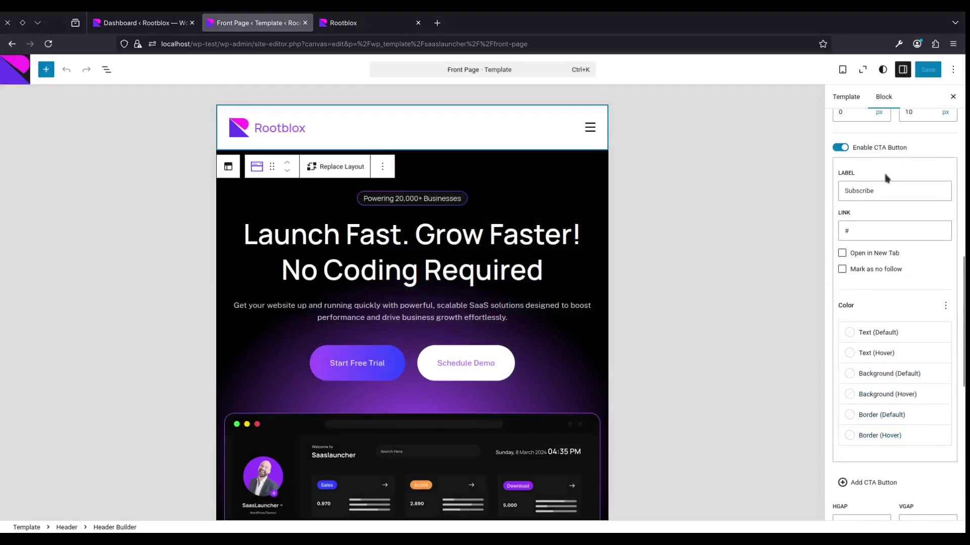
drag(885, 188, 829, 188)
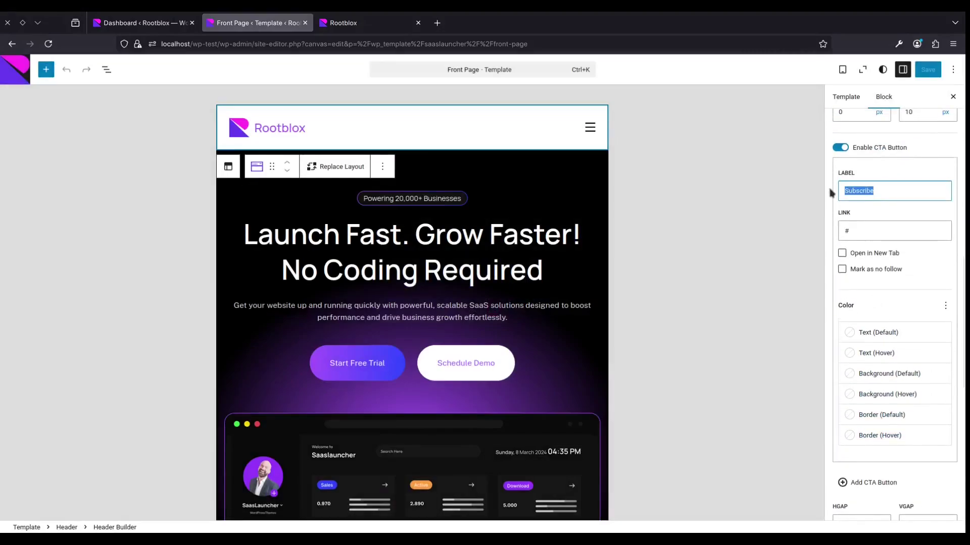
text(+1 (000) 0123456)
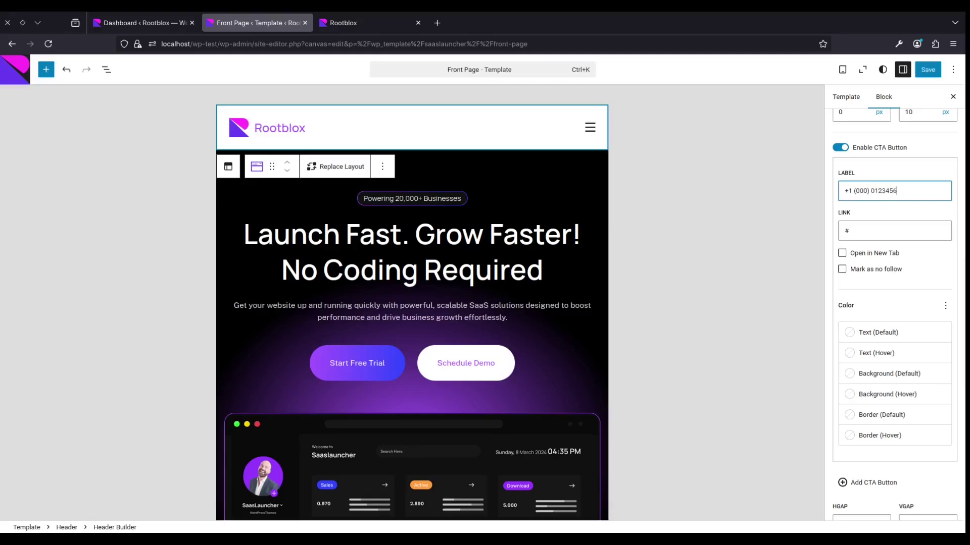
Step: Link the CTA button to the same phone number with a tel: prefix, and enable Open in New Tab and Mark as no follow
double_click(866, 229)
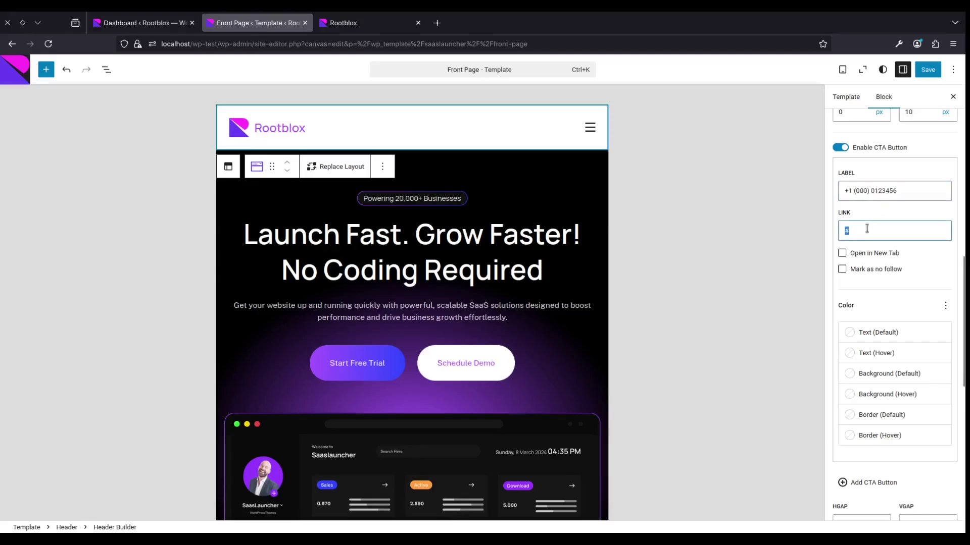
text(tel:)
drag(908, 190, 843, 204)
key(ctrl+c)
click(873, 229)
key(ctrl+v)
click(842, 253)
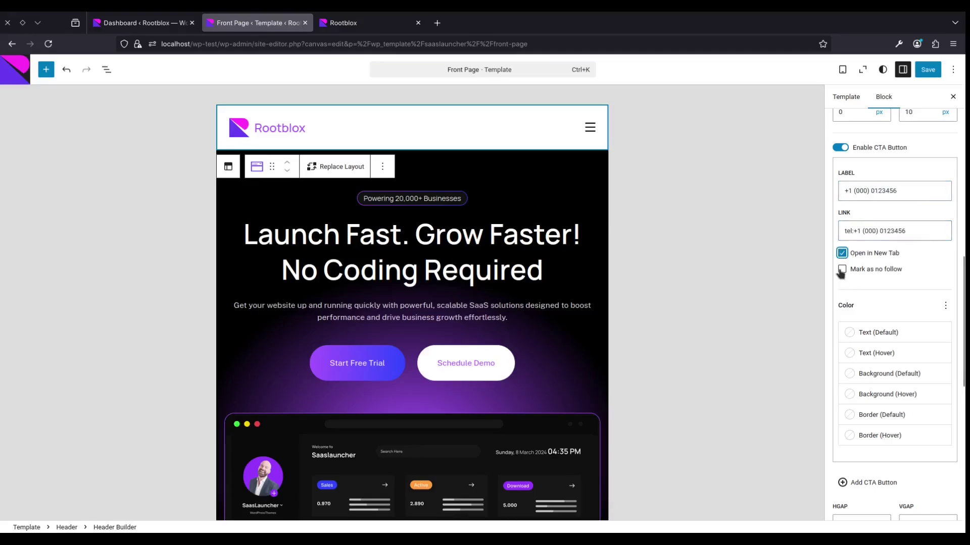
click(842, 270)
Step: Add a second CTA button with the contact's e-mail as label and mailto: link, enabling Open in New Tab and Mark as no follow
scroll(928, 259, down, 2)
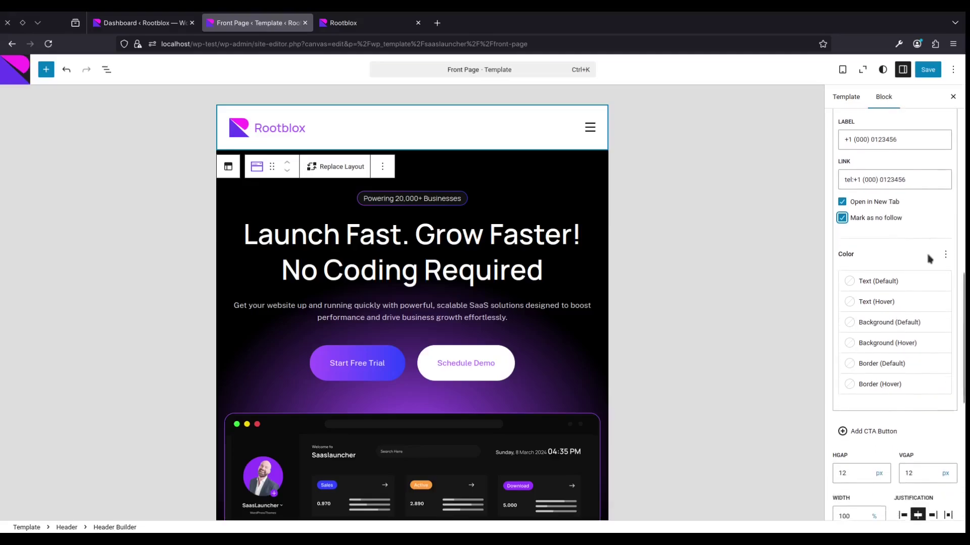
scroll(930, 212, down, 2)
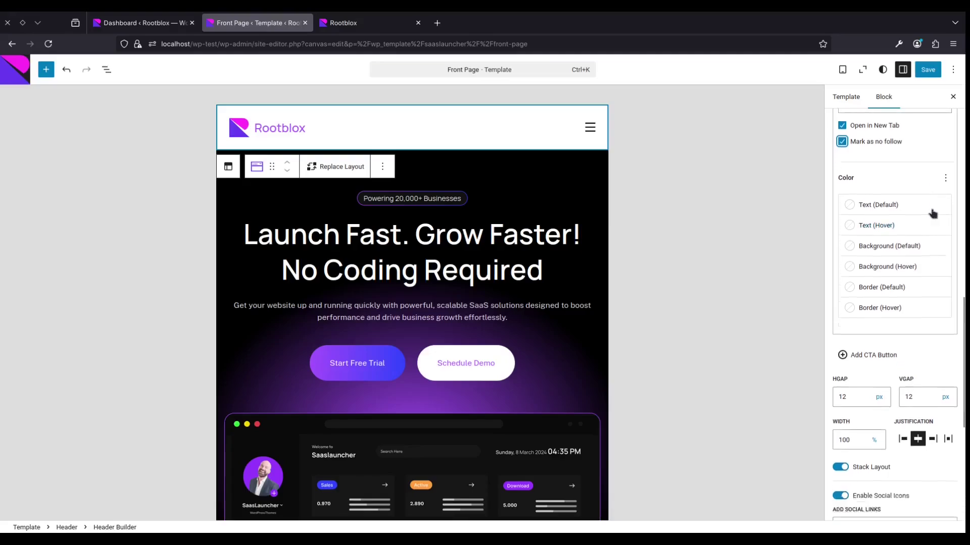
scroll(932, 214, down, 1)
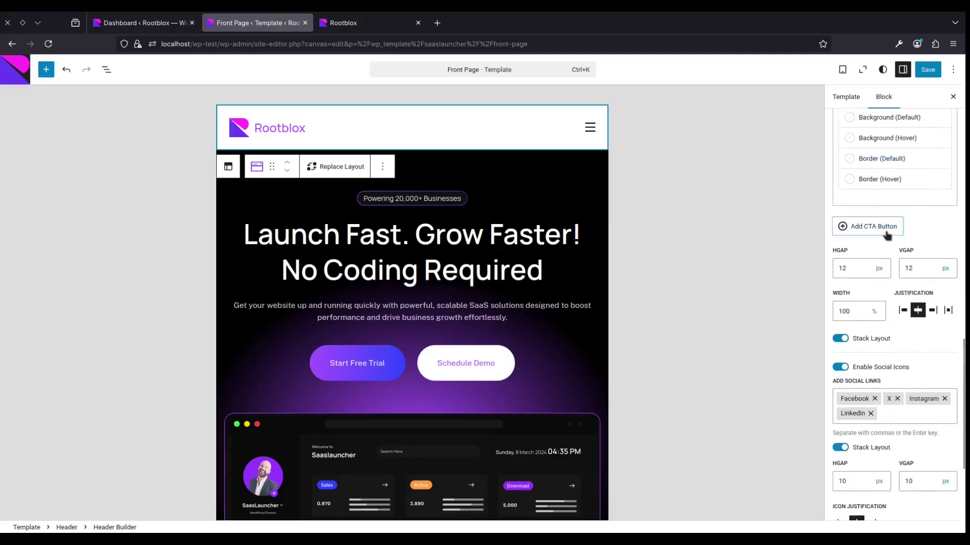
click(888, 227)
drag(879, 247, 820, 241)
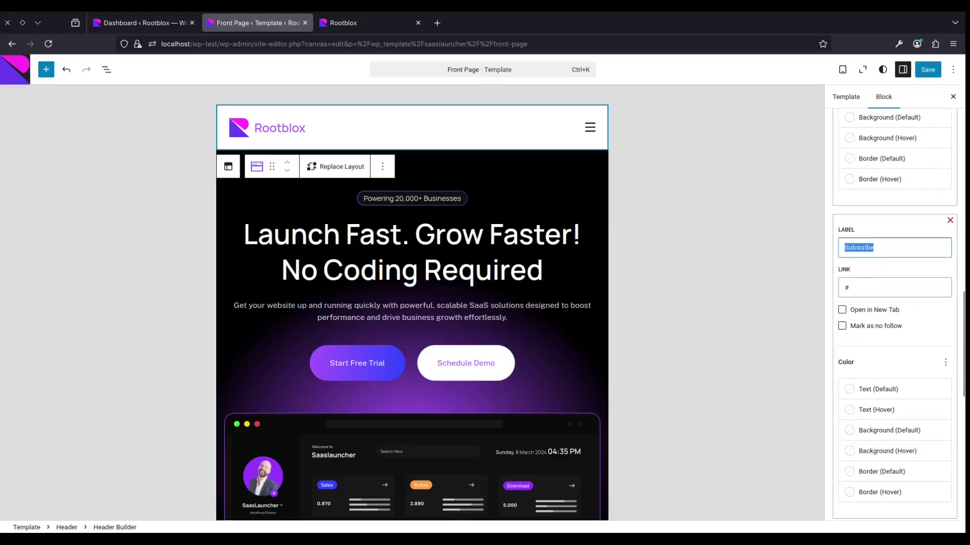
text(sample@examp)
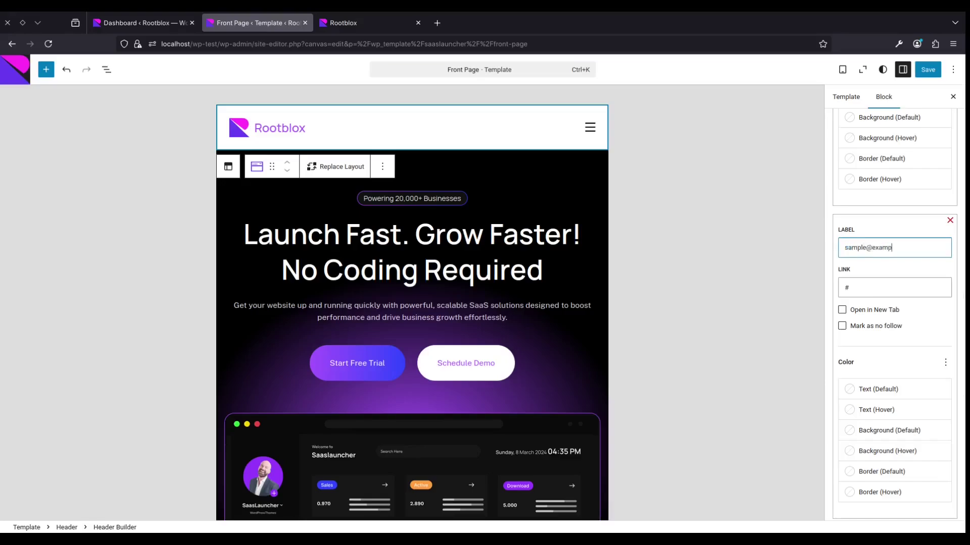
text(le.com)
key(Tab)
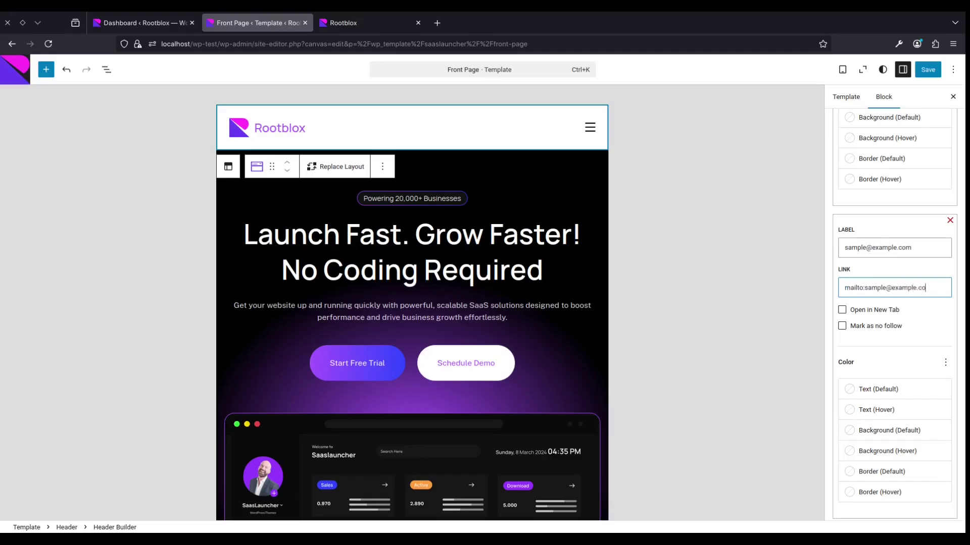
click(841, 310)
Step: Add Whatsapp, Spotify, Medium, Pinterest and Reddit to the sidebar panel's social links
scroll(911, 326, down, 10)
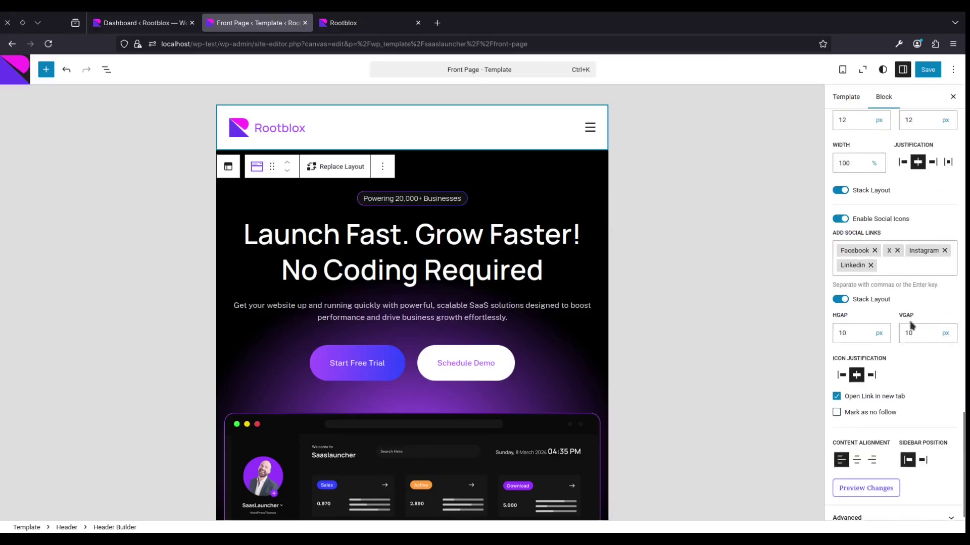
click(912, 264)
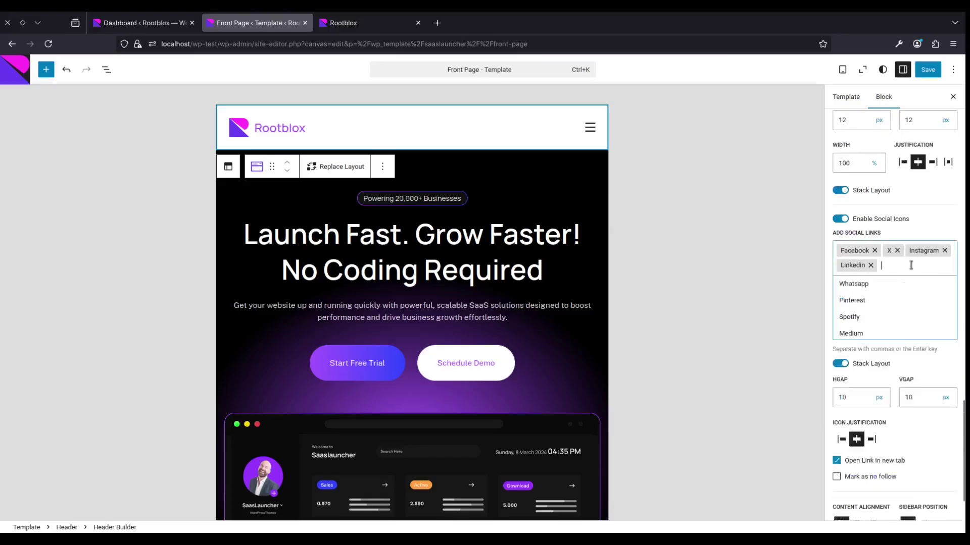
click(891, 288)
click(897, 312)
click(898, 318)
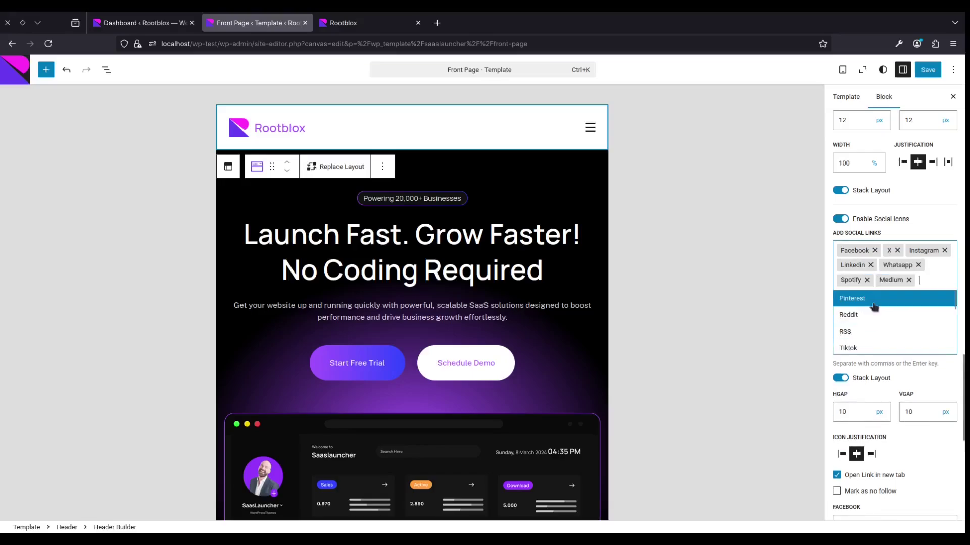
click(874, 303)
click(881, 315)
click(941, 232)
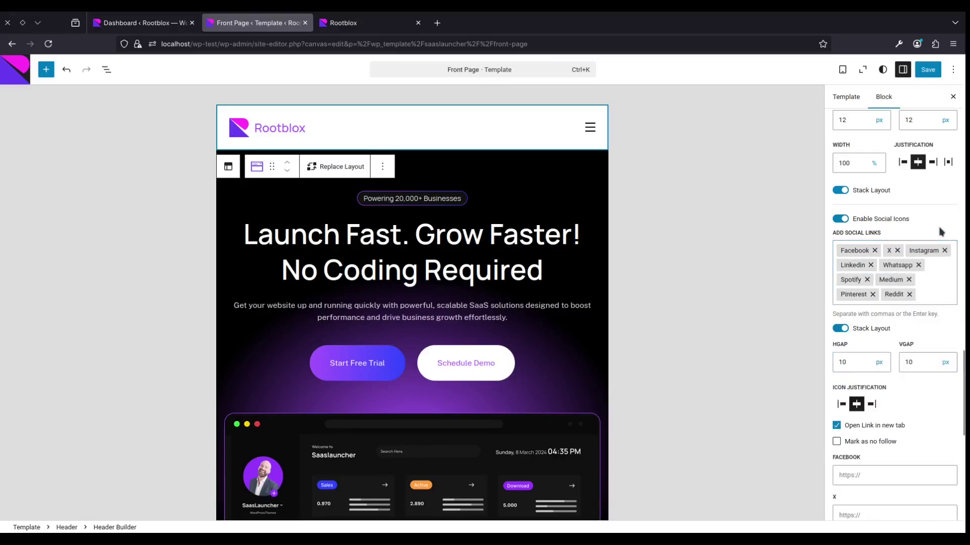
Step: Examine the URL fields for each social link and the content alignment and sidebar position options
scroll(942, 340, down, 3)
click(902, 316)
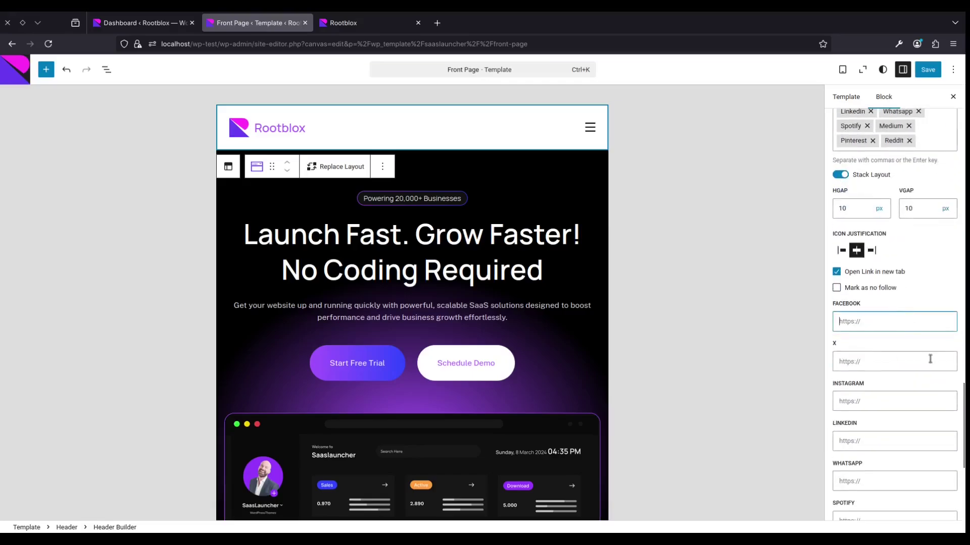
scroll(896, 319, down, 1)
click(890, 310)
scroll(894, 358, down, 4)
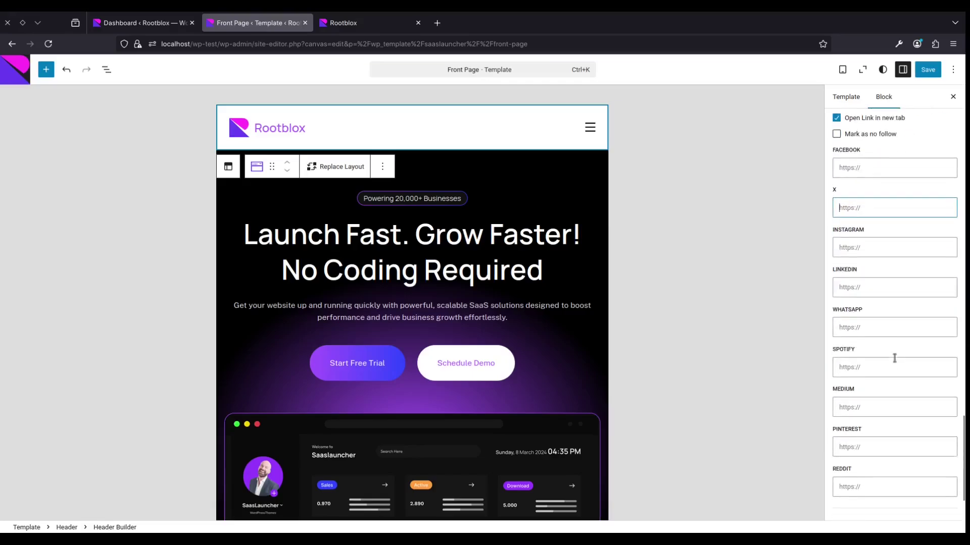
click(869, 396)
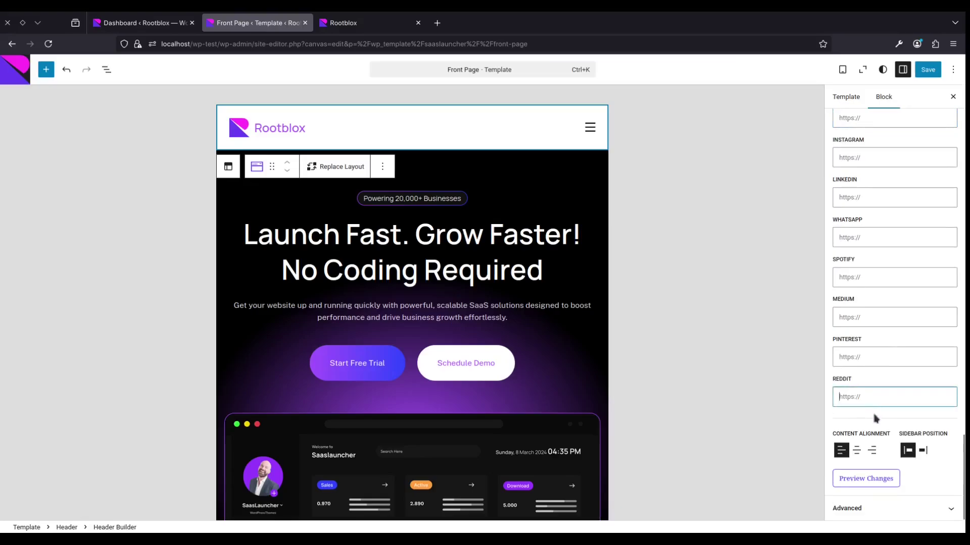
scroll(896, 323, up, 8)
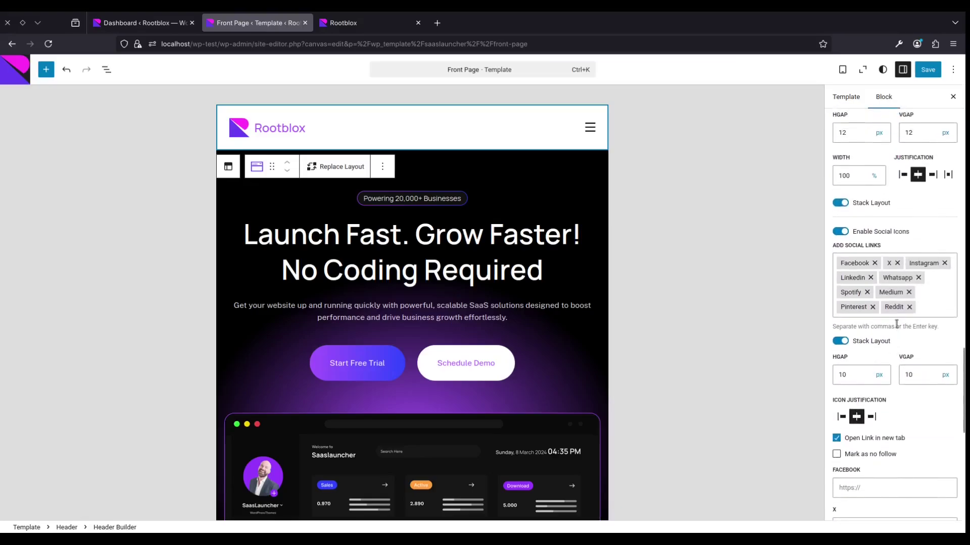
scroll(929, 342, down, 7)
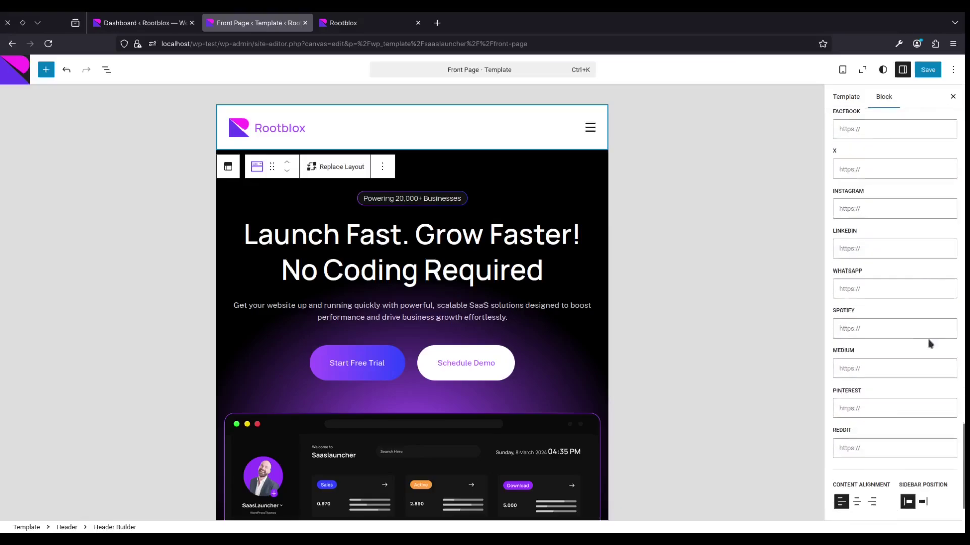
Step: Preview the sidebar panel changes and save the Front Page template
scroll(928, 339, up, 20)
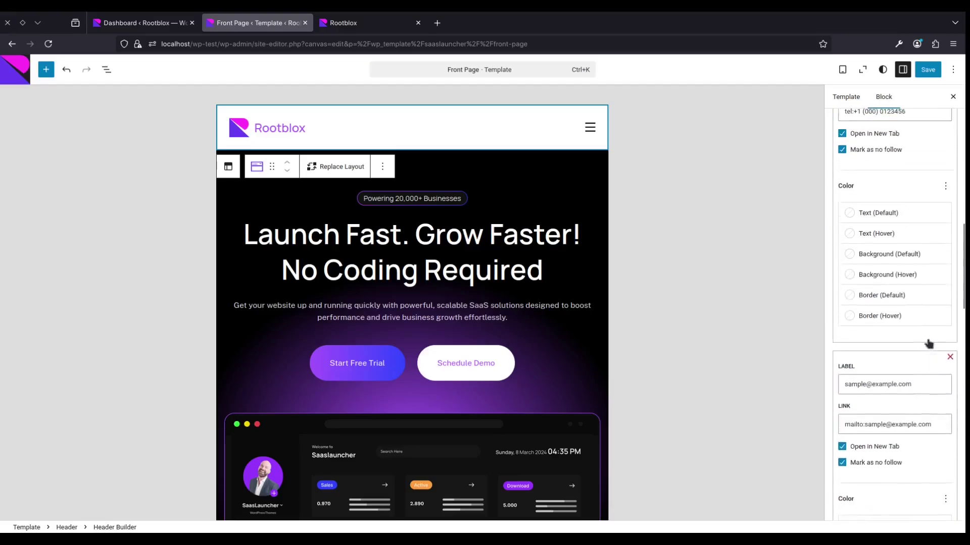
scroll(928, 344, up, 10)
click(863, 194)
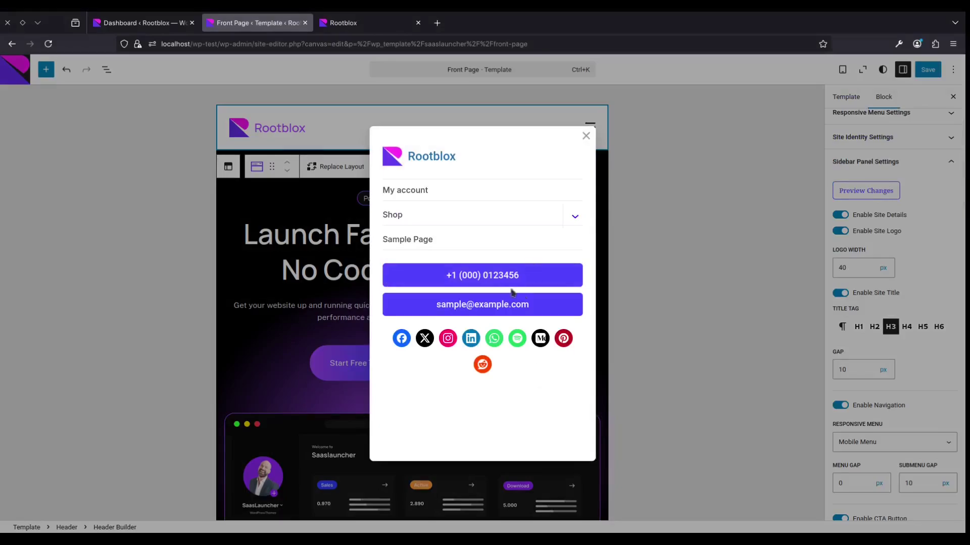
click(933, 246)
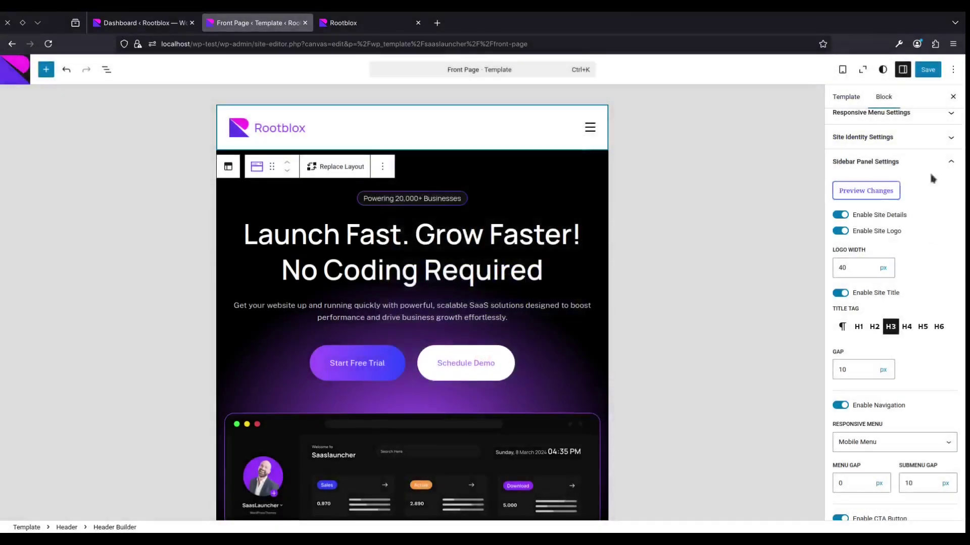
click(929, 70)
click(927, 68)
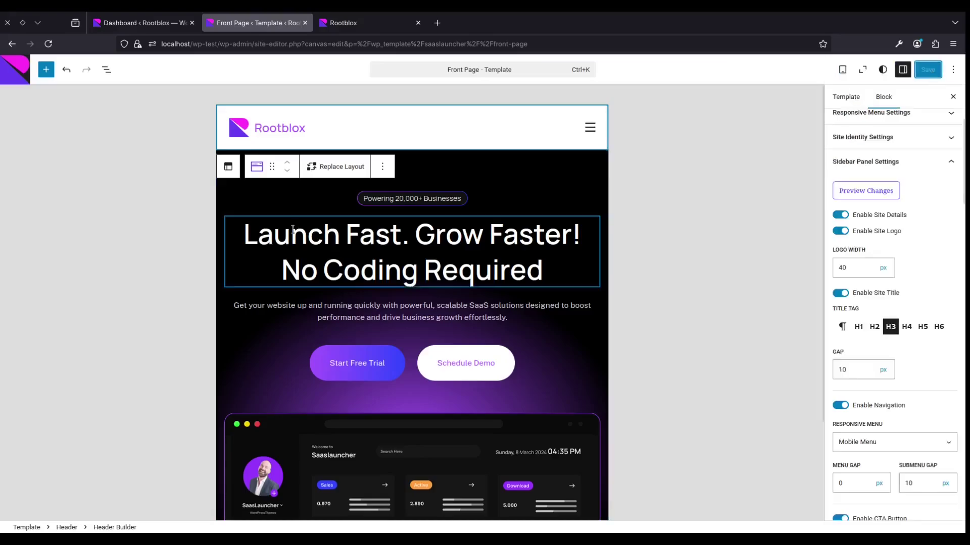
Step: Reload the live site in responsive view and check the mobile sidebar's CTA buttons and social icons
click(342, 21)
click(366, 40)
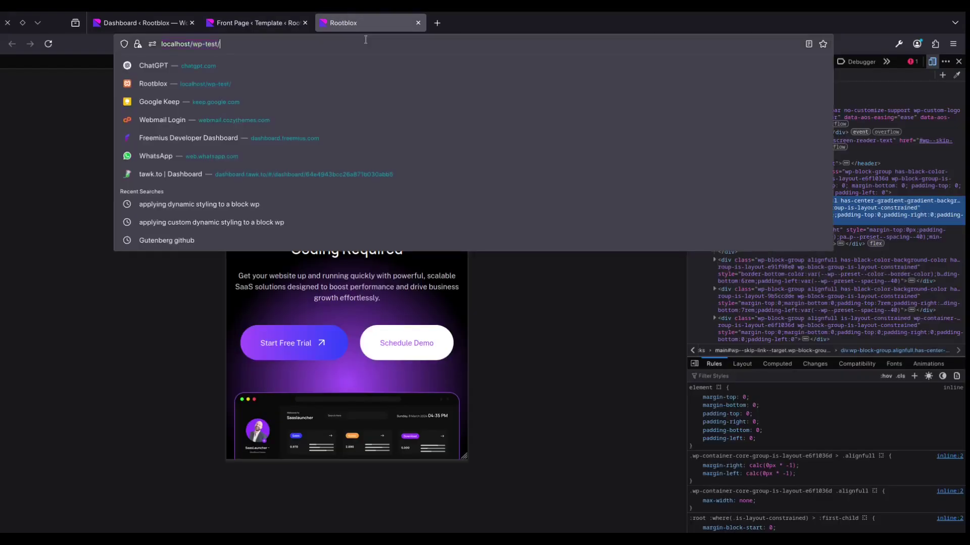
key(Return)
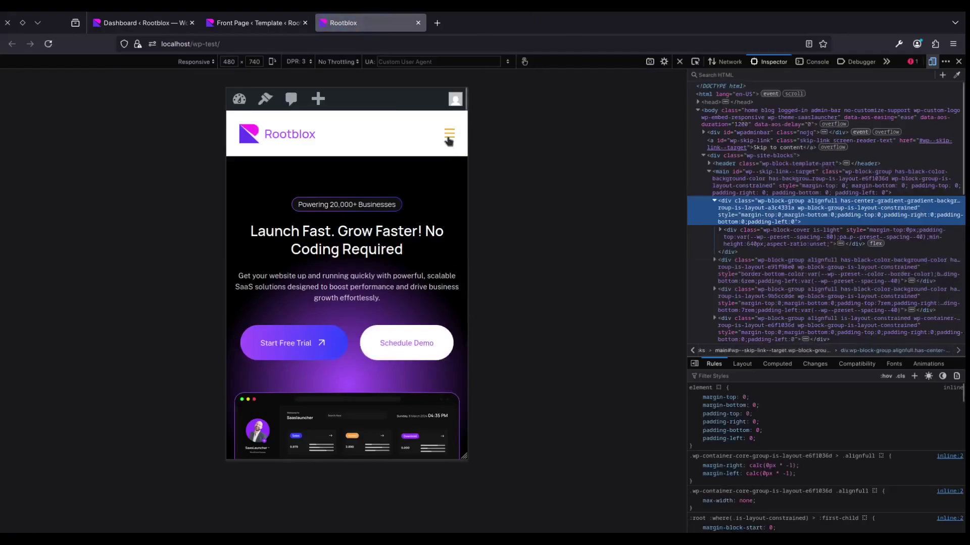
click(448, 136)
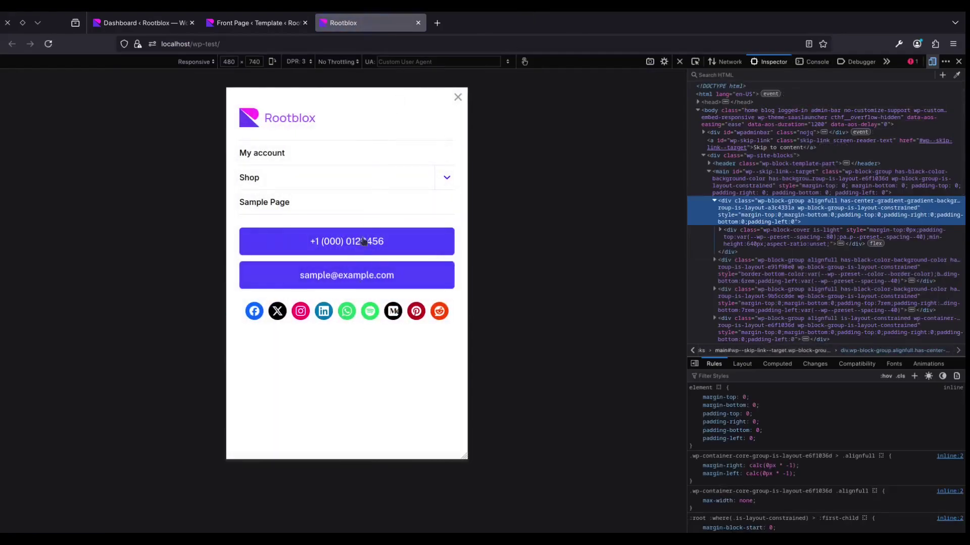
click(458, 97)
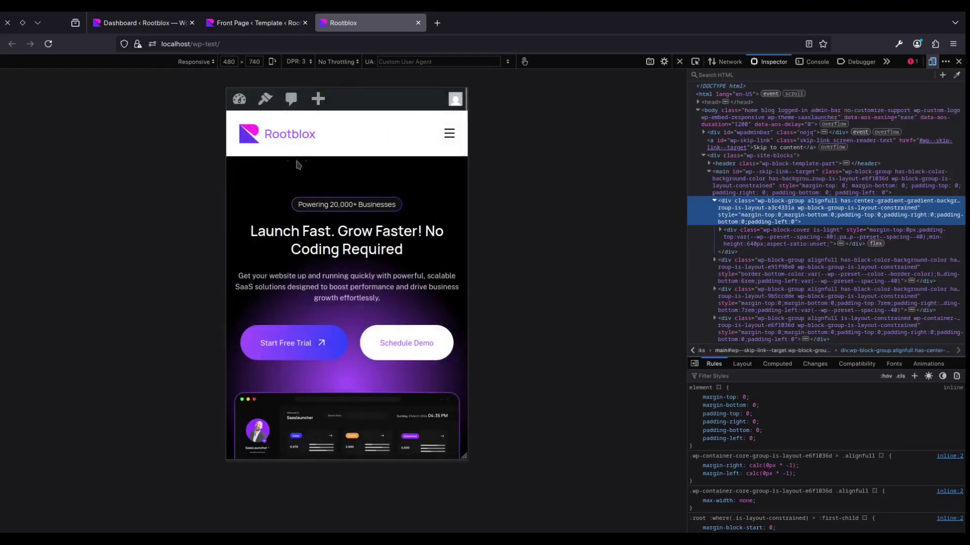
Step: Add My Account and Search to Layout Box 2 in the Header Builder's Responsive Menu Settings in the Site Editor
click(289, 23)
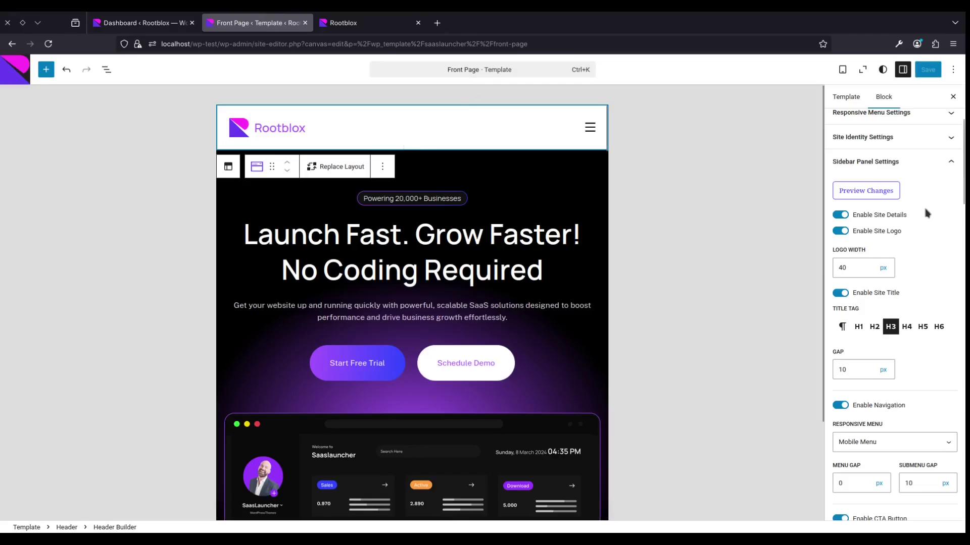
scroll(904, 191, up, 2)
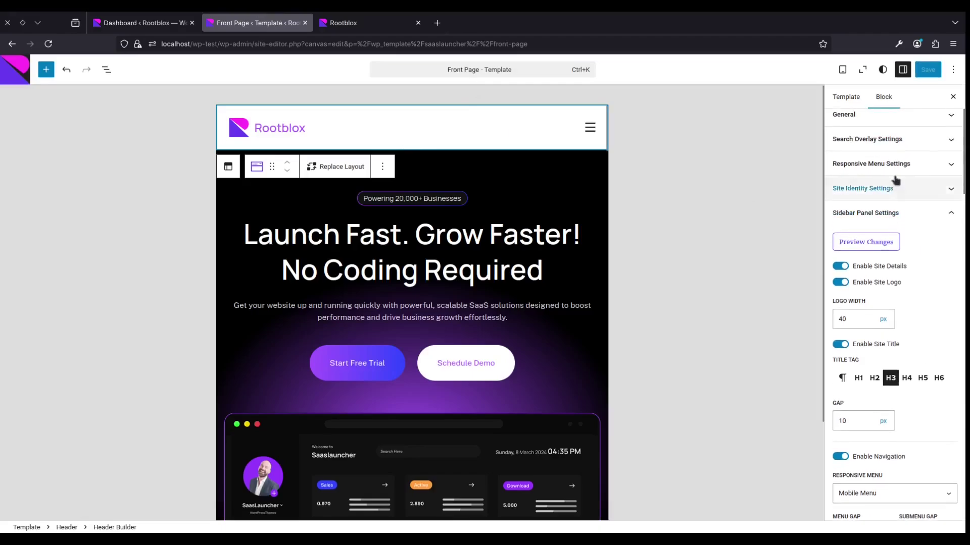
click(867, 170)
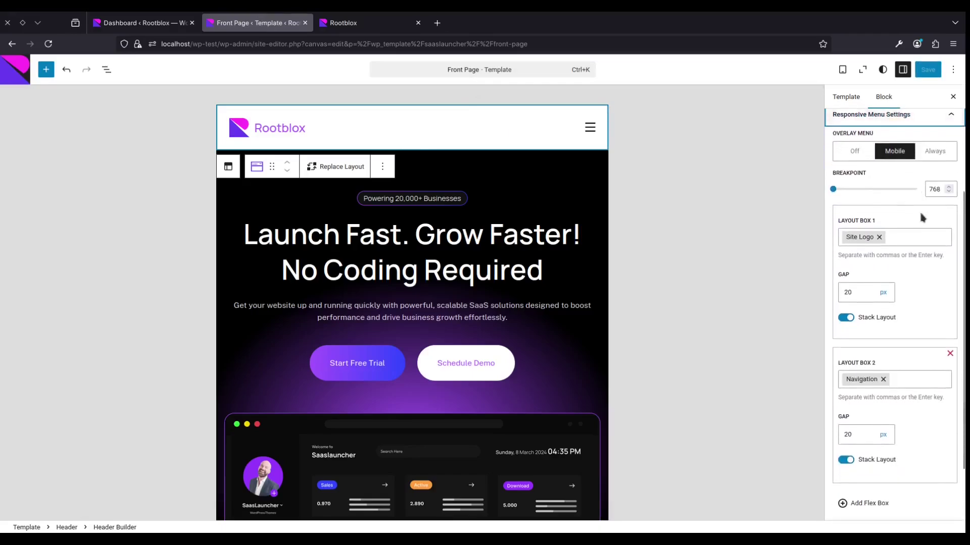
scroll(908, 243, down, 2)
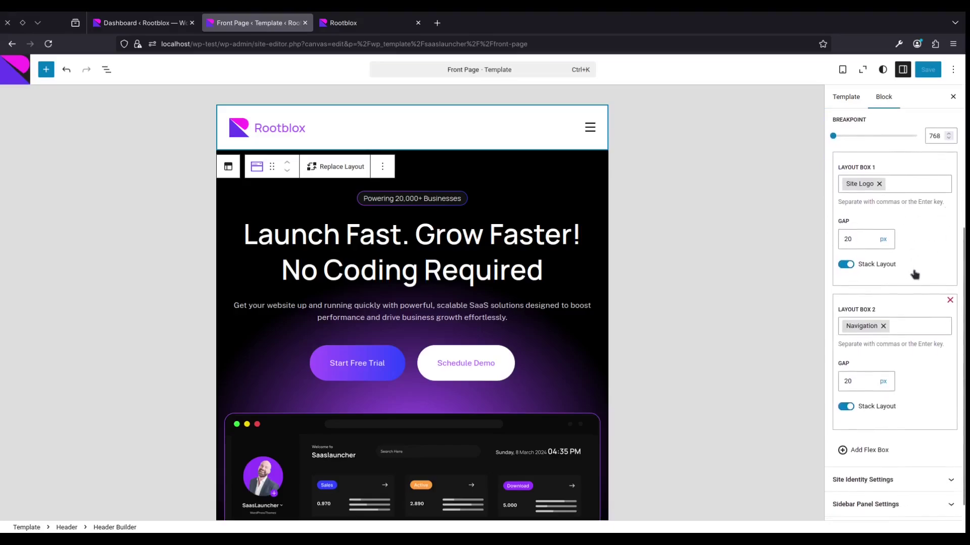
scroll(915, 273, down, 1)
click(904, 303)
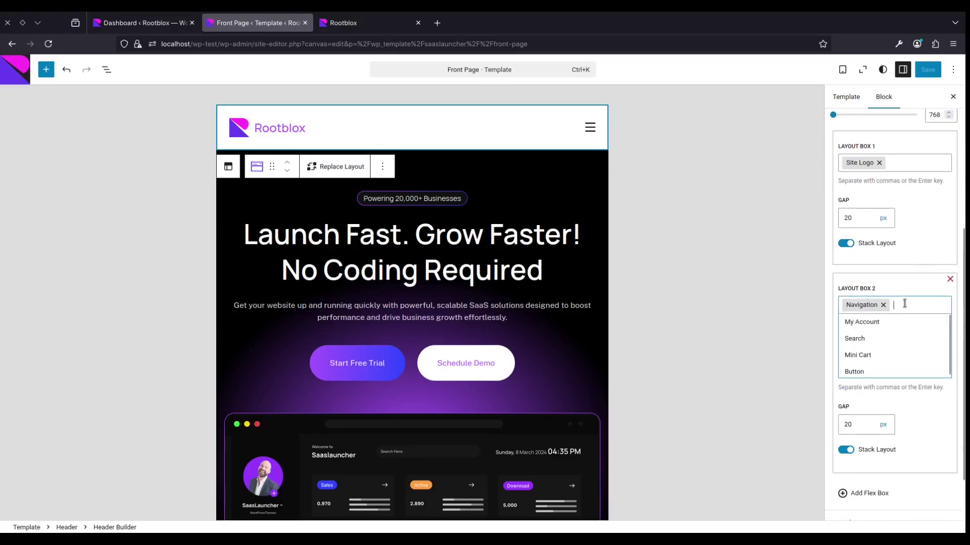
click(874, 324)
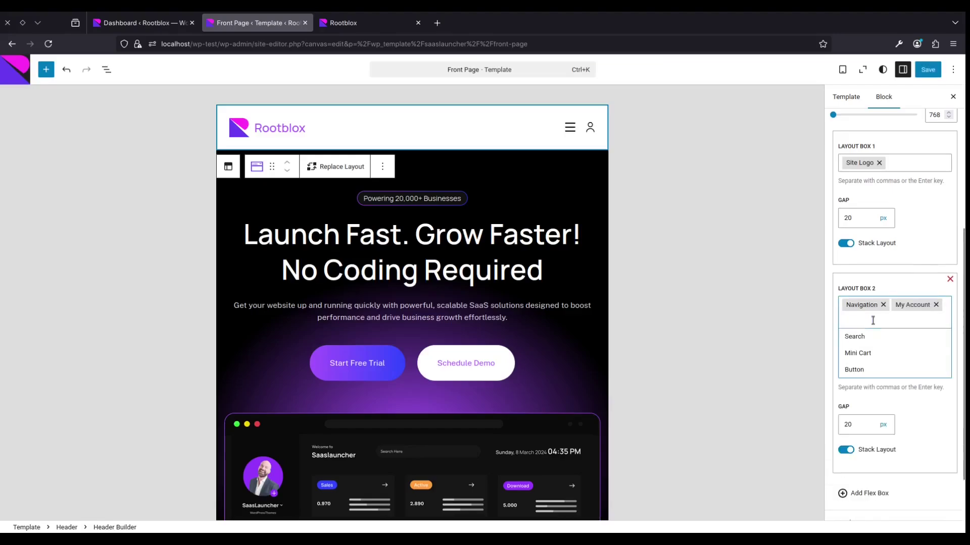
click(875, 338)
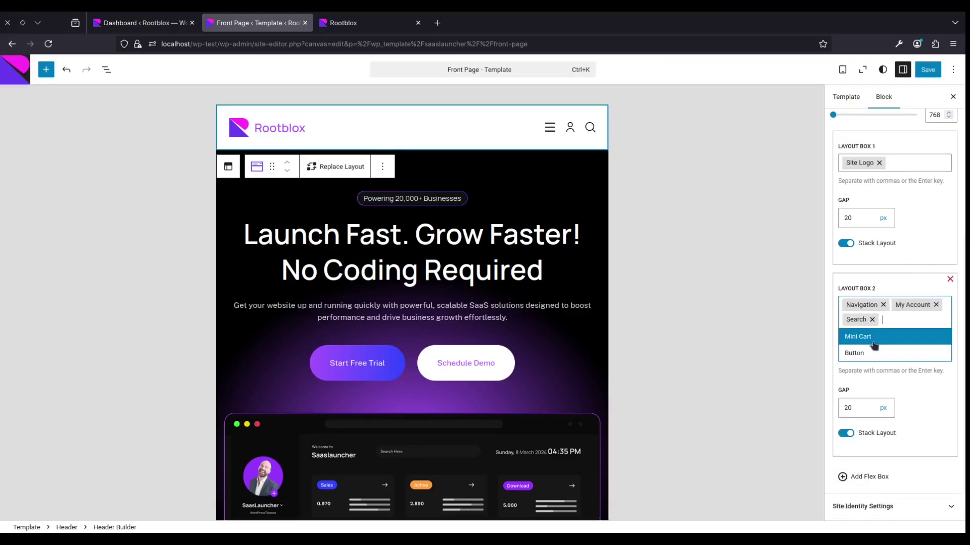
Step: Add Mini Cart to Layout Box 2 of the responsive header and save the Front Page template
click(874, 338)
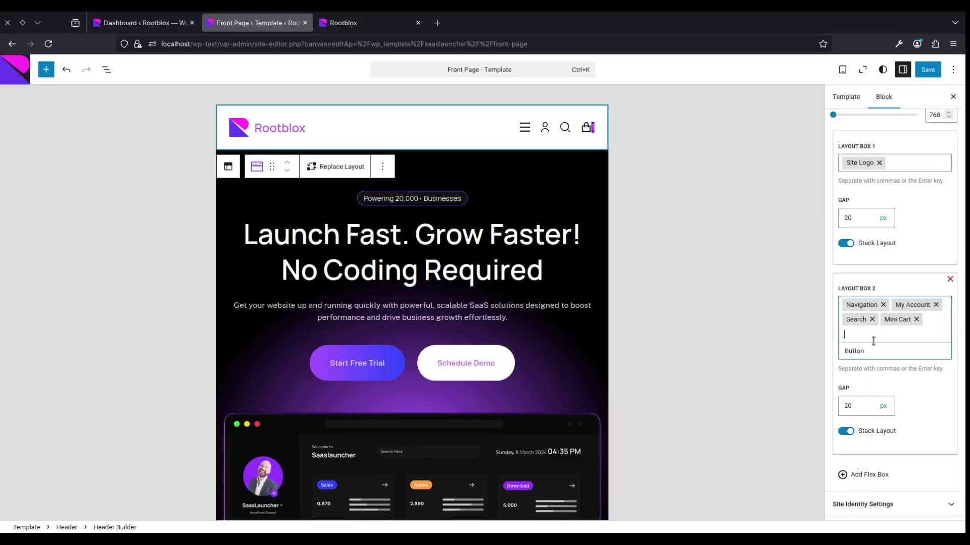
click(932, 72)
click(935, 76)
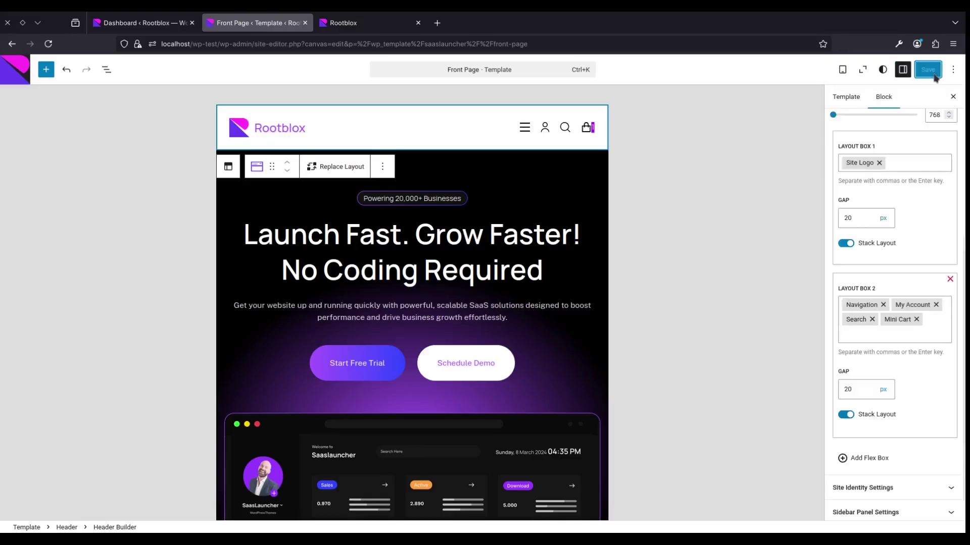
Step: Reload the live site in responsive view to check the icons in the mobile header
click(381, 21)
click(380, 44)
key(Return)
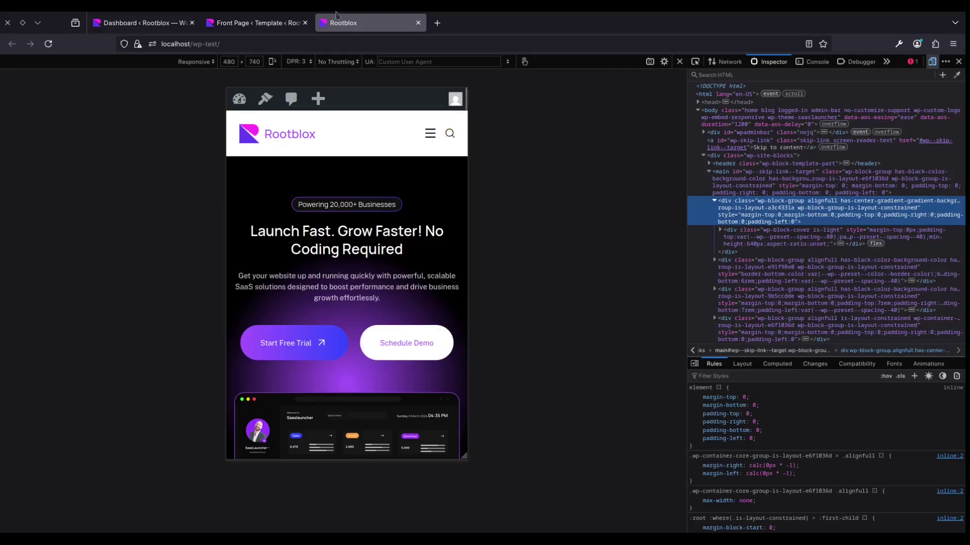
Step: Activate the WooCommerce plugin from the installed plugins list in the WordPress dashboard
click(262, 23)
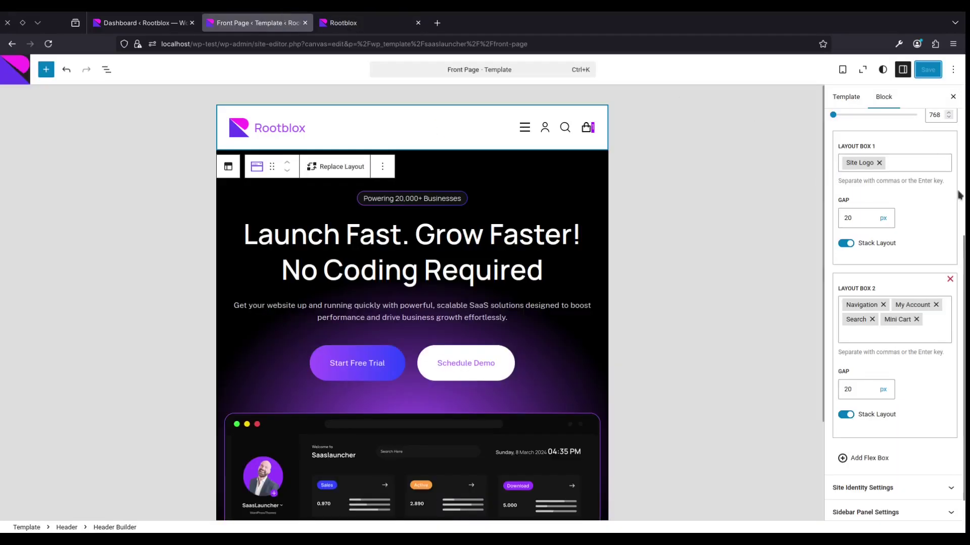
click(141, 23)
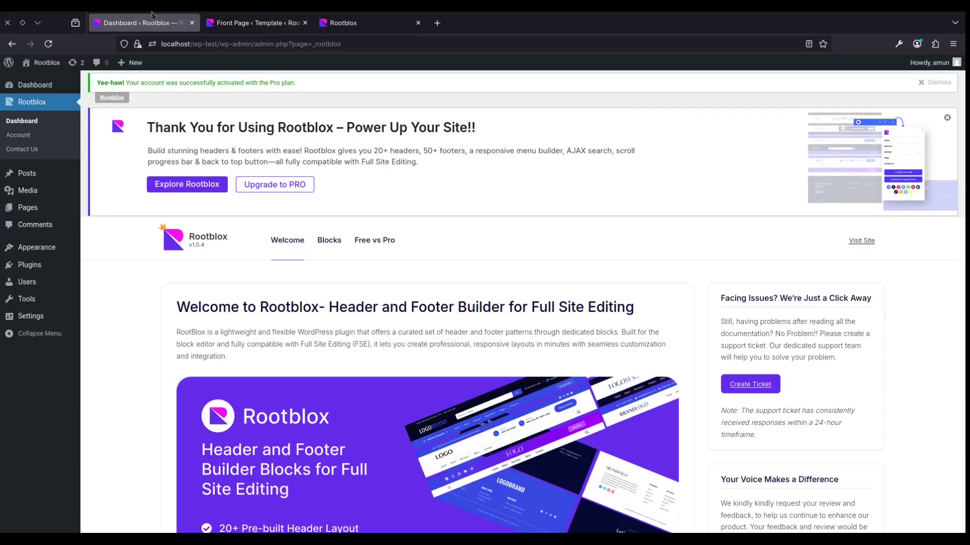
click(38, 262)
scroll(459, 238, down, 3)
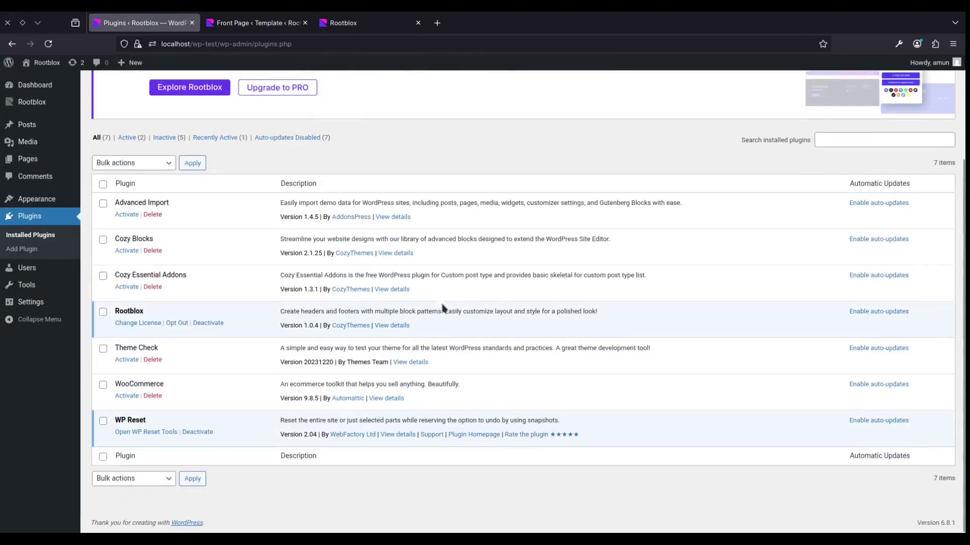
click(127, 397)
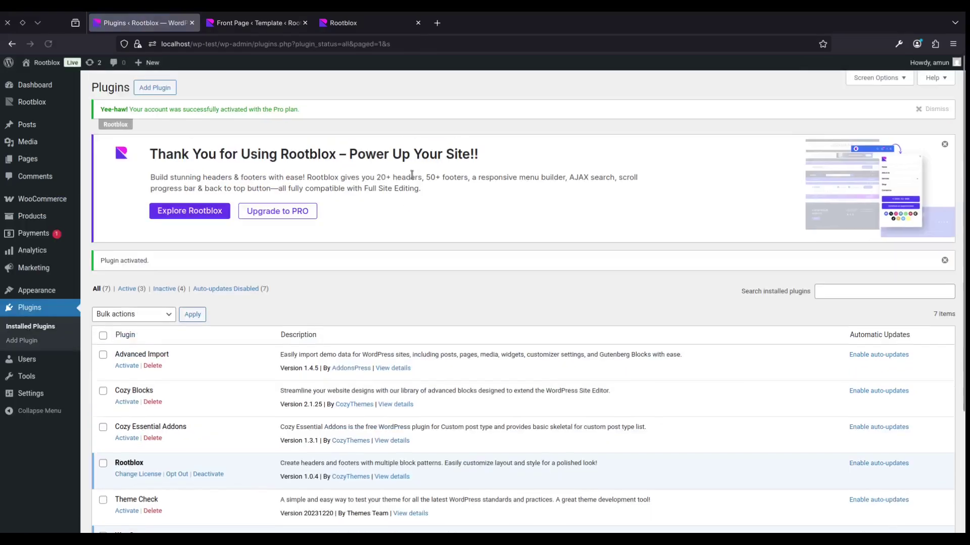
Step: Reload the Front Page template in the Site Editor
click(255, 23)
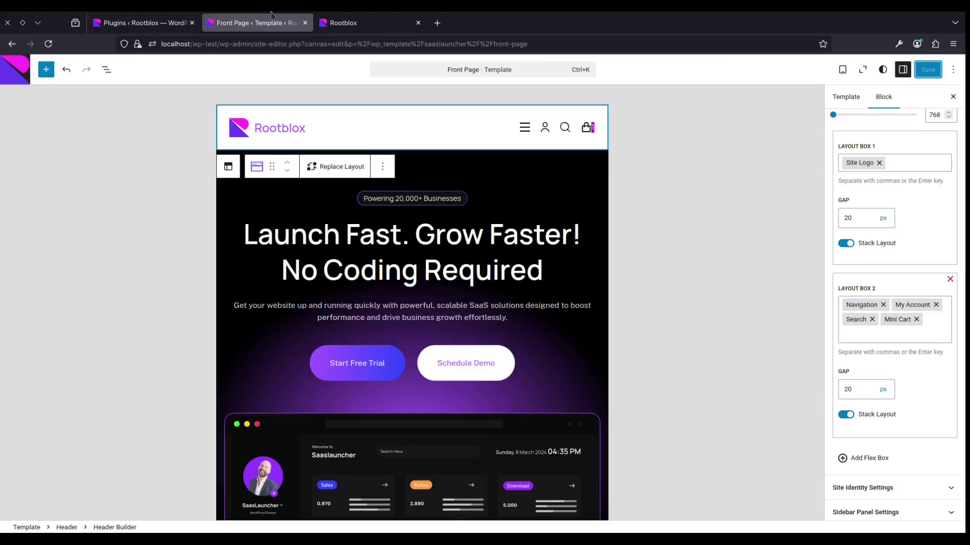
click(480, 44)
key(Escape)
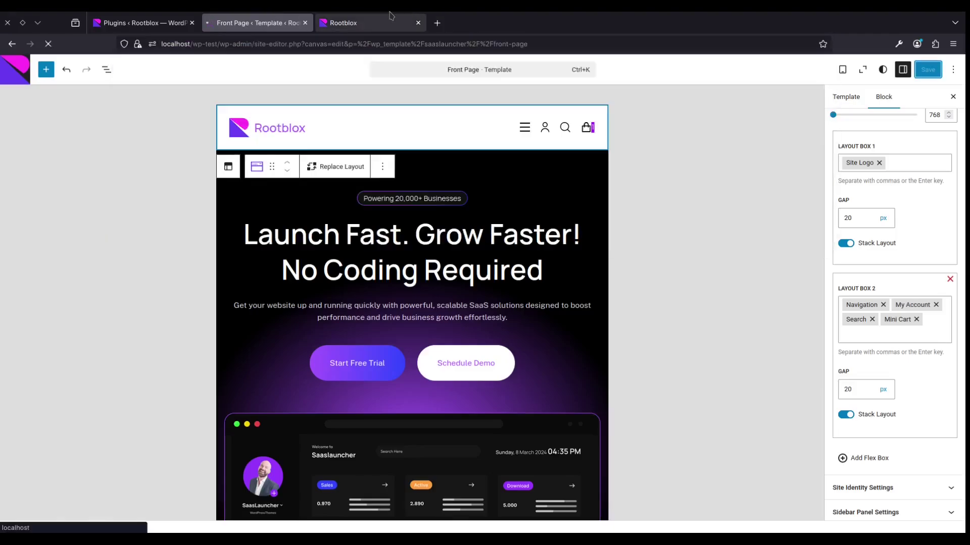
Step: Reload the live site in responsive view, then open and close the mini cart from the mobile header
click(354, 23)
click(410, 46)
key(Return)
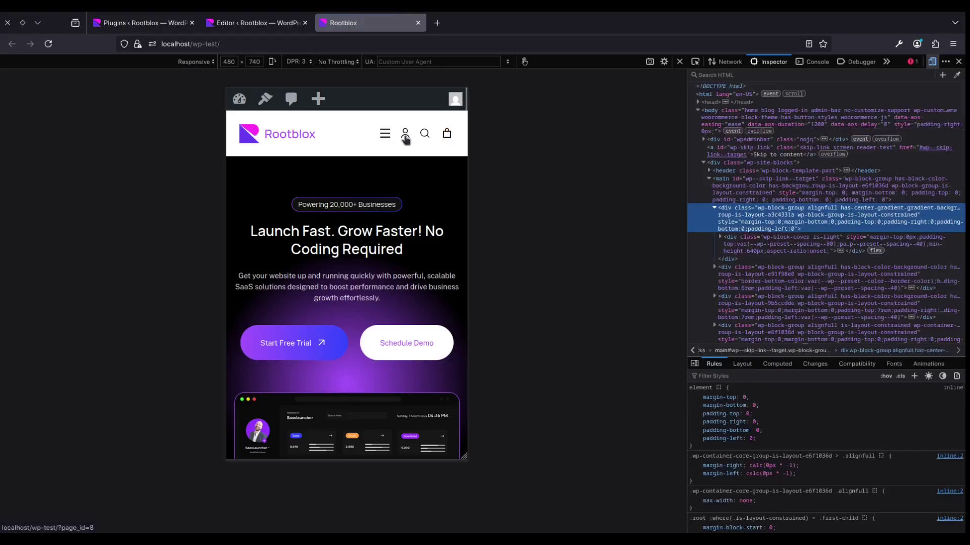
click(443, 138)
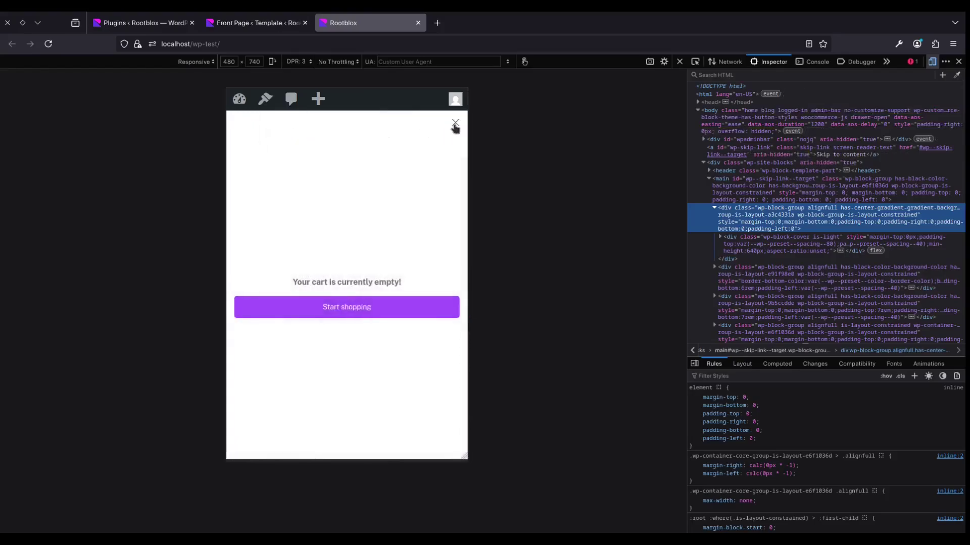
click(455, 123)
Step: Preview the Front Page template in Tablet size and open the Header Builder's Search Overlay Settings
click(268, 15)
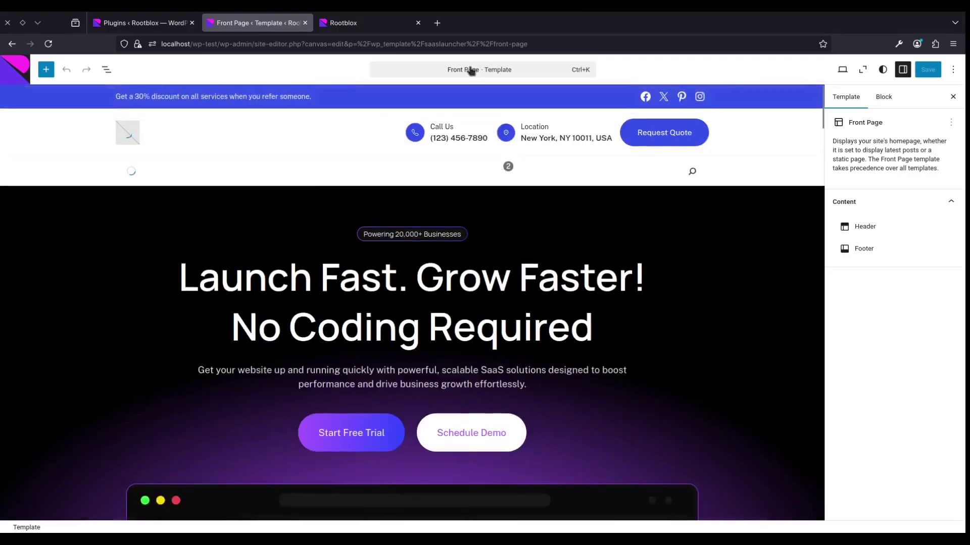
click(842, 70)
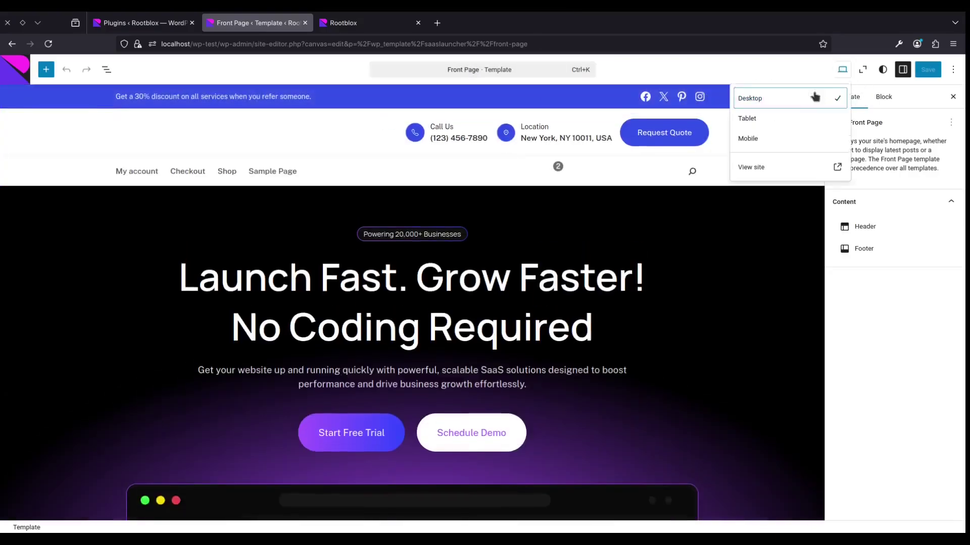
click(758, 119)
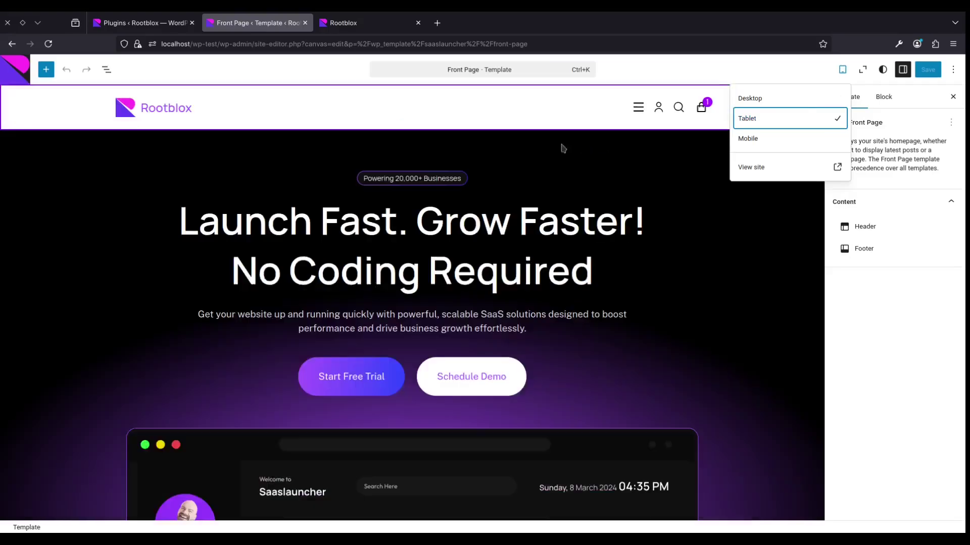
click(448, 129)
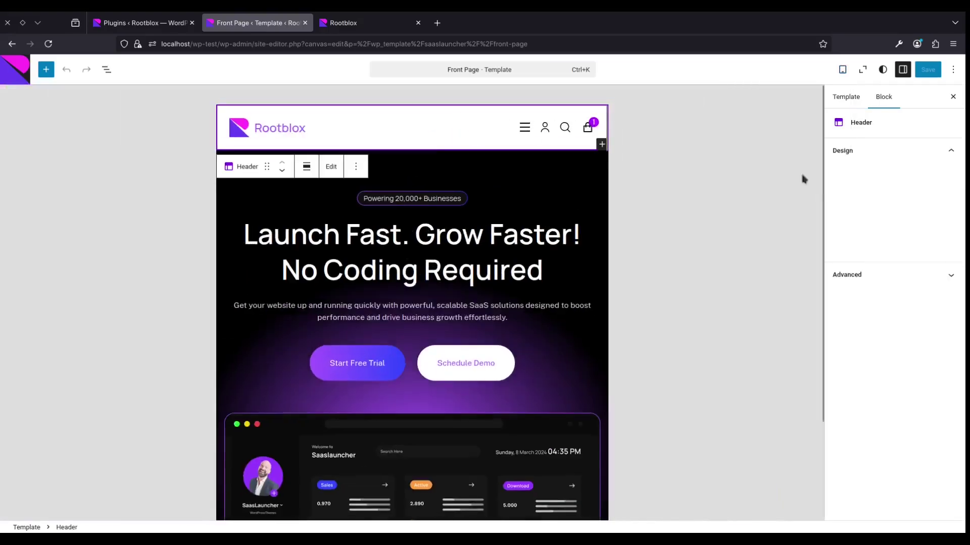
click(503, 140)
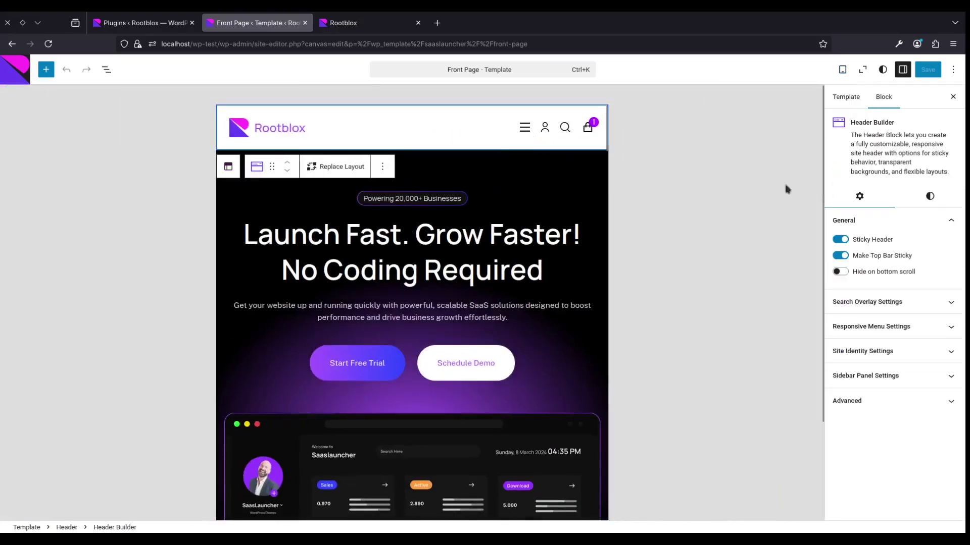
click(900, 302)
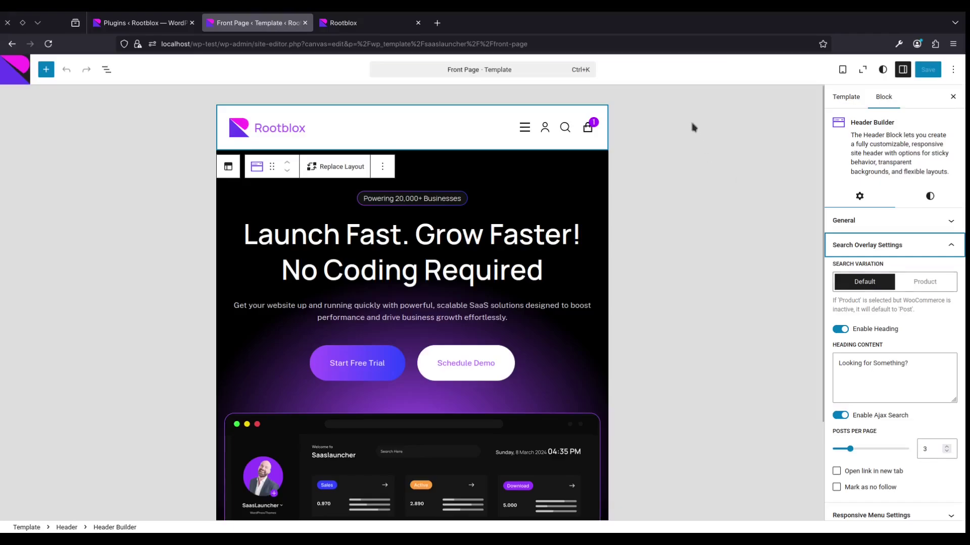
Step: Reload the live site, test the mobile header's search overlay with "post", and clear the query
click(380, 19)
click(393, 41)
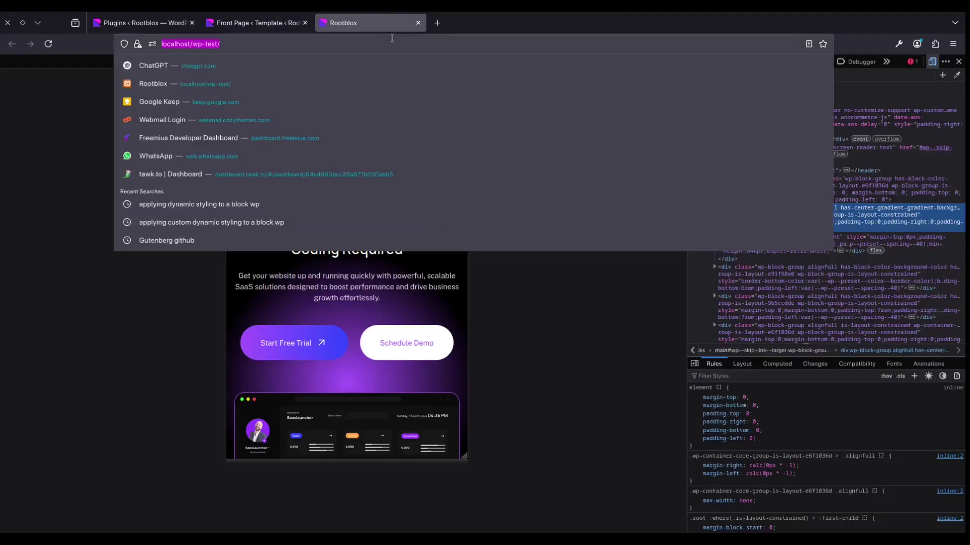
key(Return)
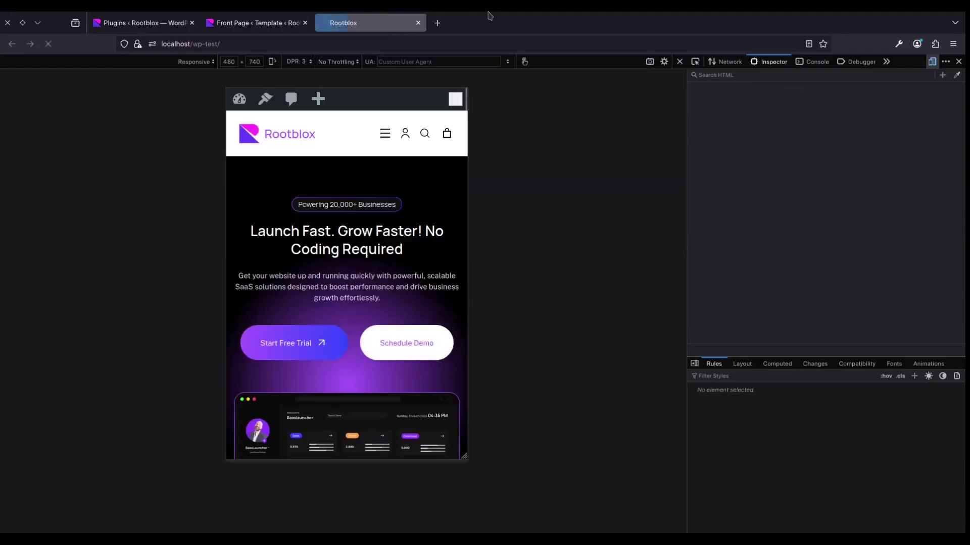
click(424, 138)
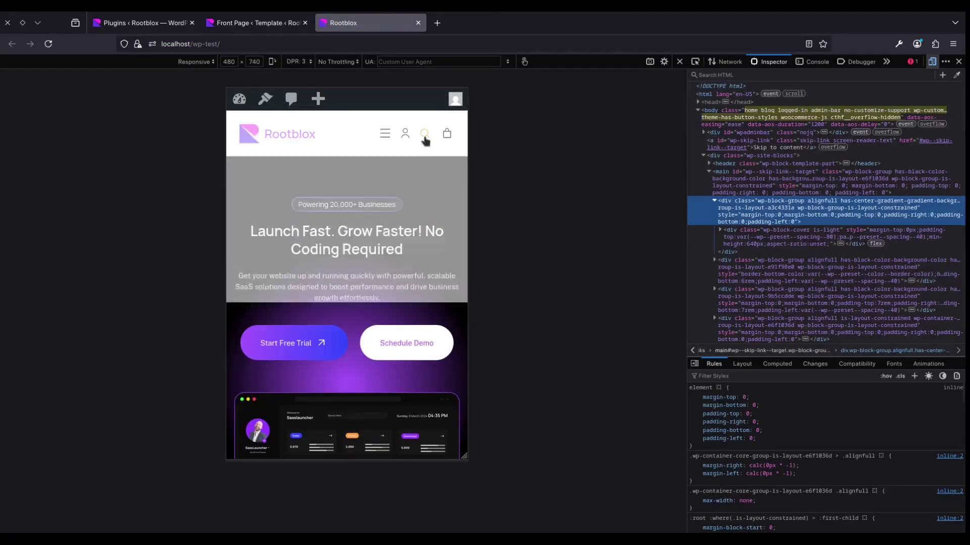
text(post)
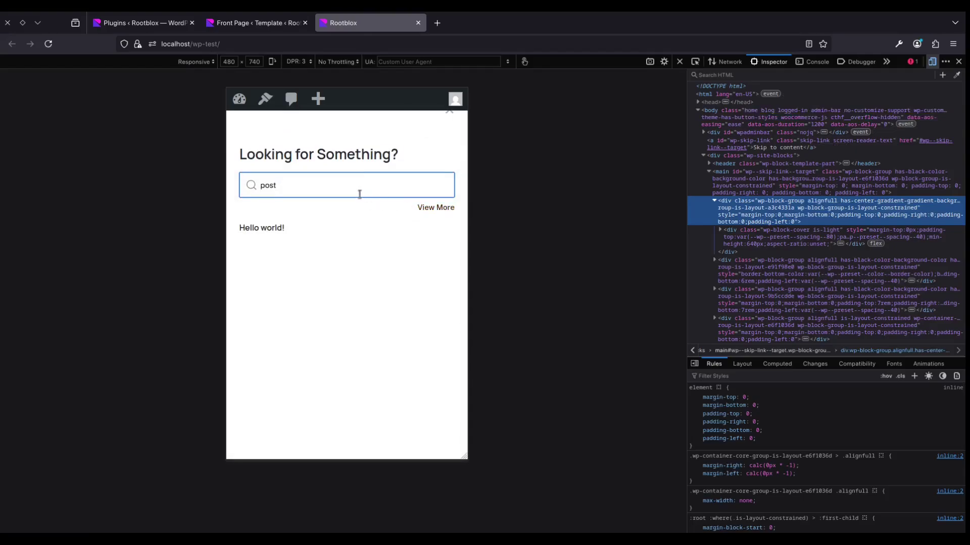
key(BackSpace)
key(BackSpace)
key(BackSpace)
key(BackSpace)
Step: Exit responsive view and test the desktop search overlay with "any post" and "dummy", clearing each query
click(931, 61)
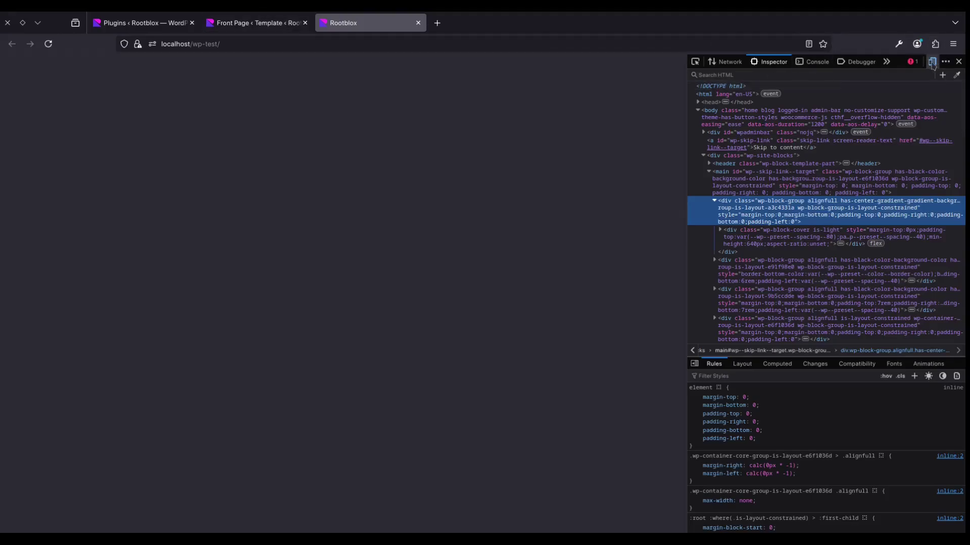
click(623, 171)
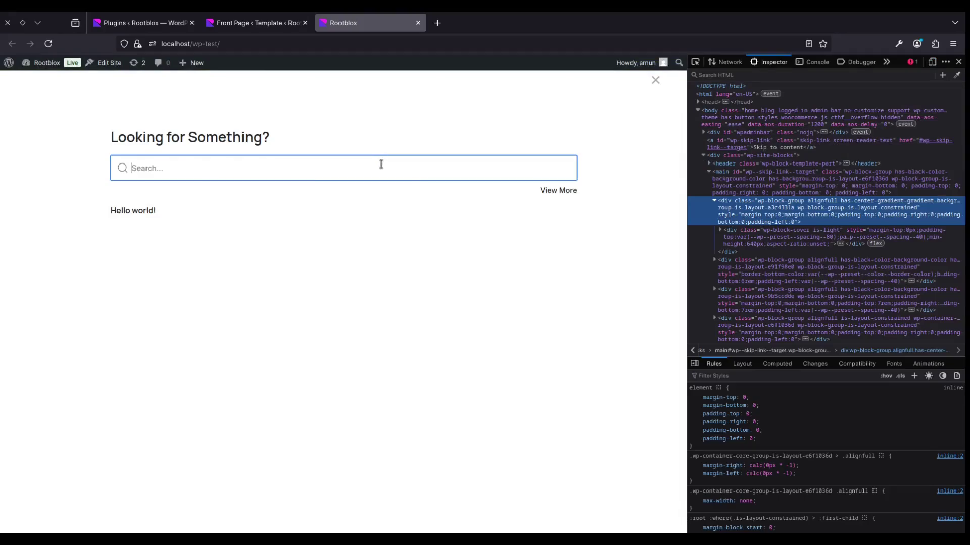
text(any post)
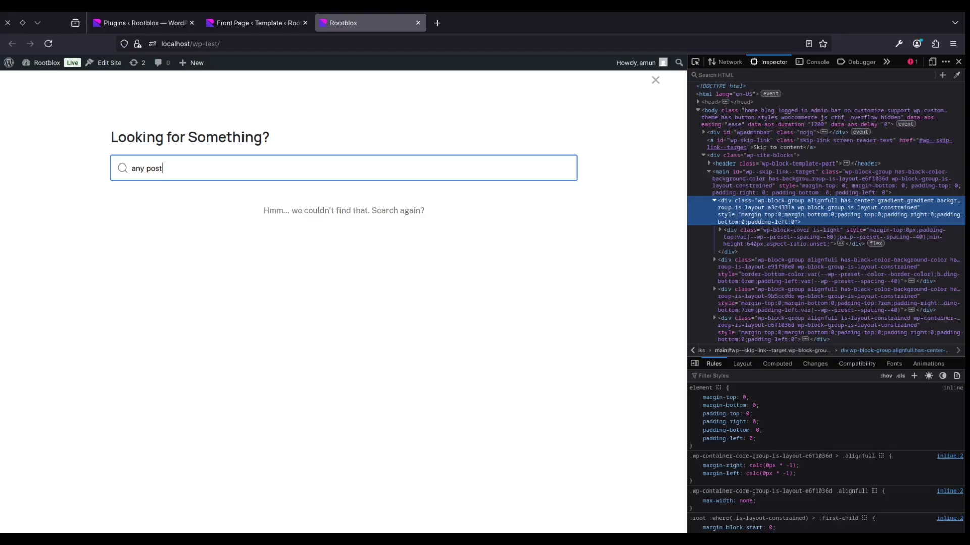
key(BackSpace)
key(BackSpace)
key(BackSpace)
key(BackSpace)
key(BackSpace)
key(BackSpace)
key(BackSpace)
key(BackSpace)
text(dummy)
key(ctrl+a)
key(BackSpace)
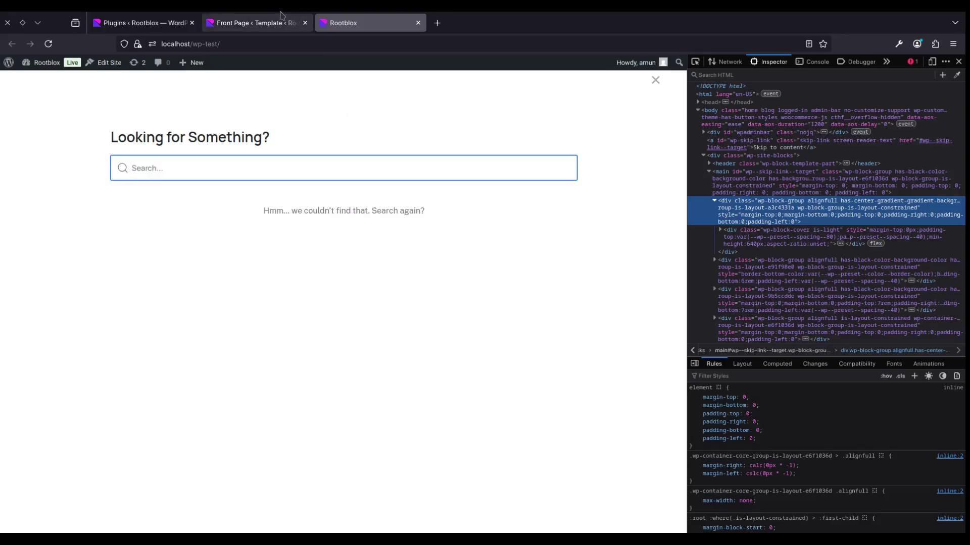
Step: Set the search overlay's heading to "Search for Products..." and its variation to Product, then save the template
click(293, 23)
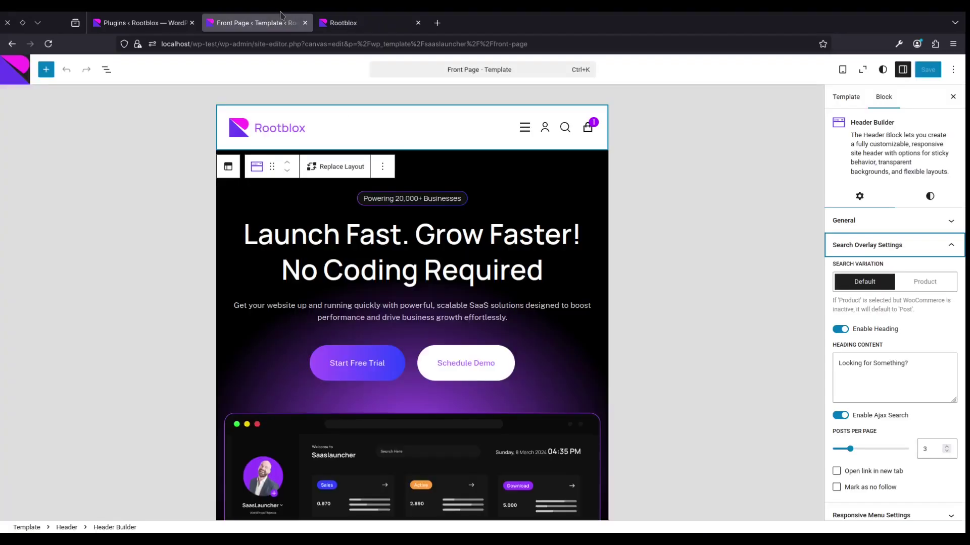
click(919, 357)
key(ctrl+a)
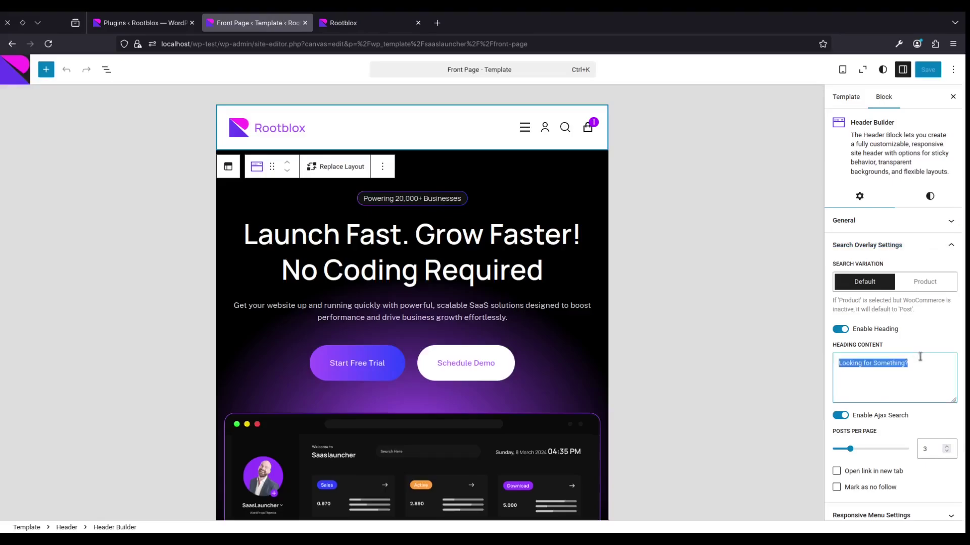
text(Search for Products...)
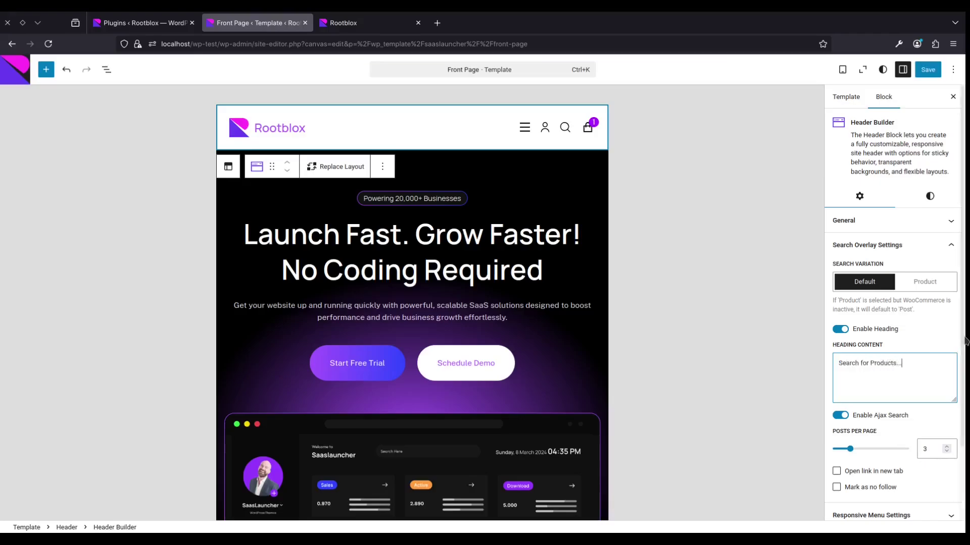
click(922, 291)
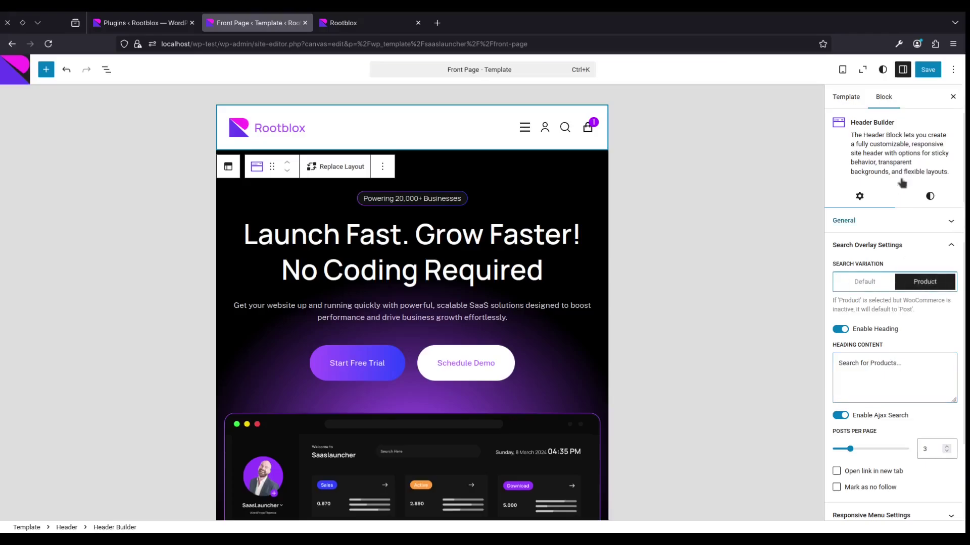
click(927, 69)
click(927, 70)
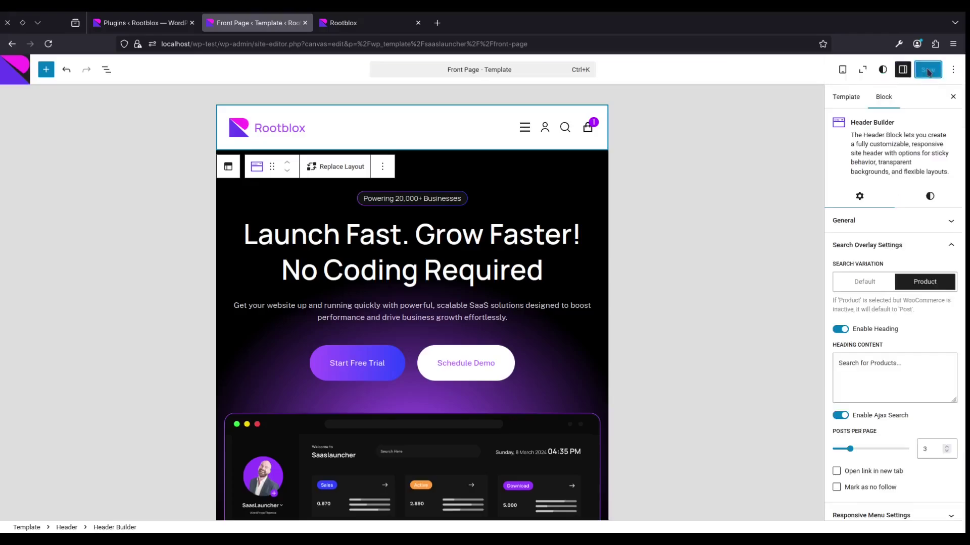
Step: Reload the live site and test the product search overlay with "product" and "hat"
click(353, 18)
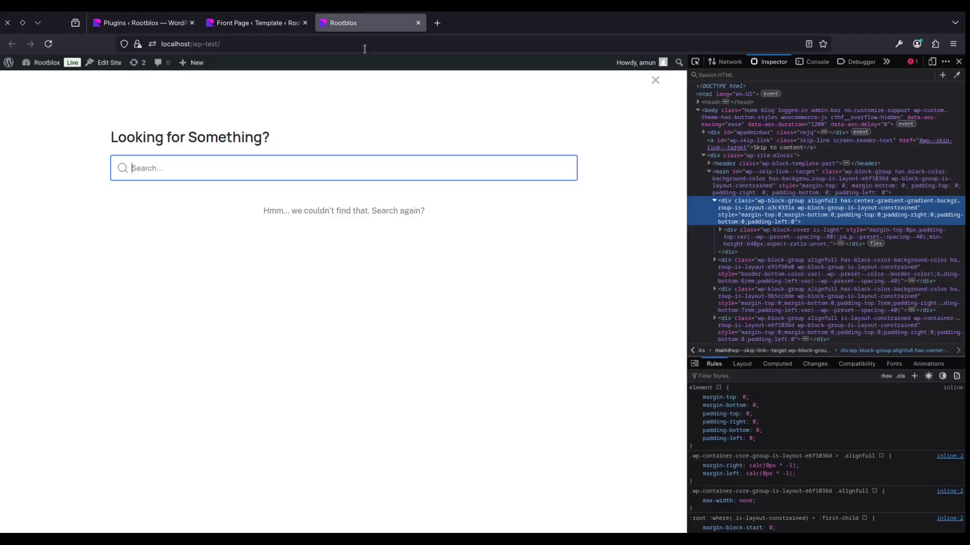
click(365, 49)
key(Return)
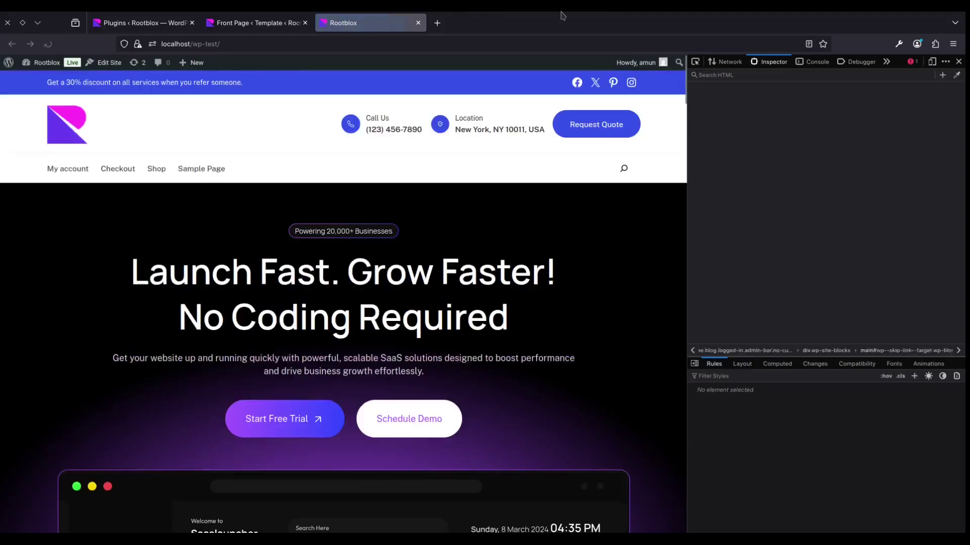
click(624, 168)
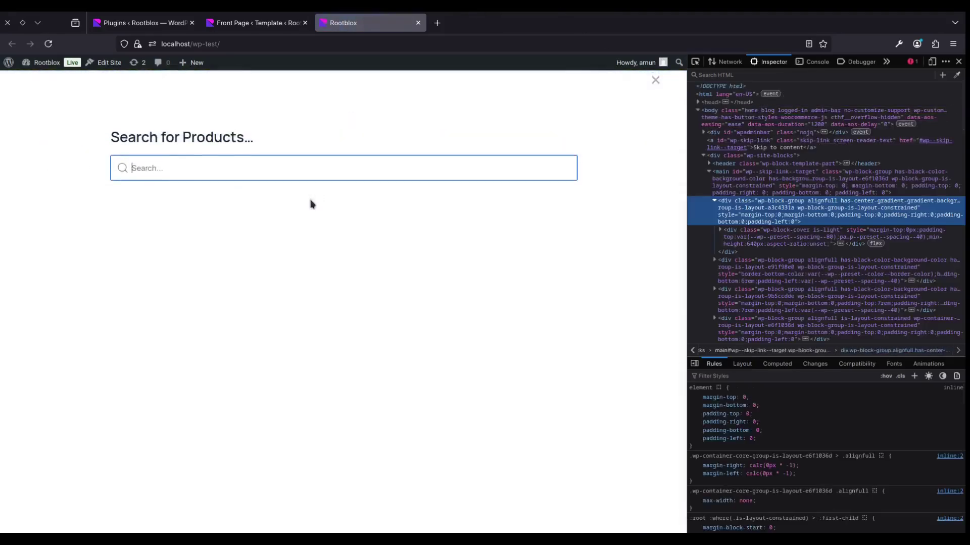
text(product)
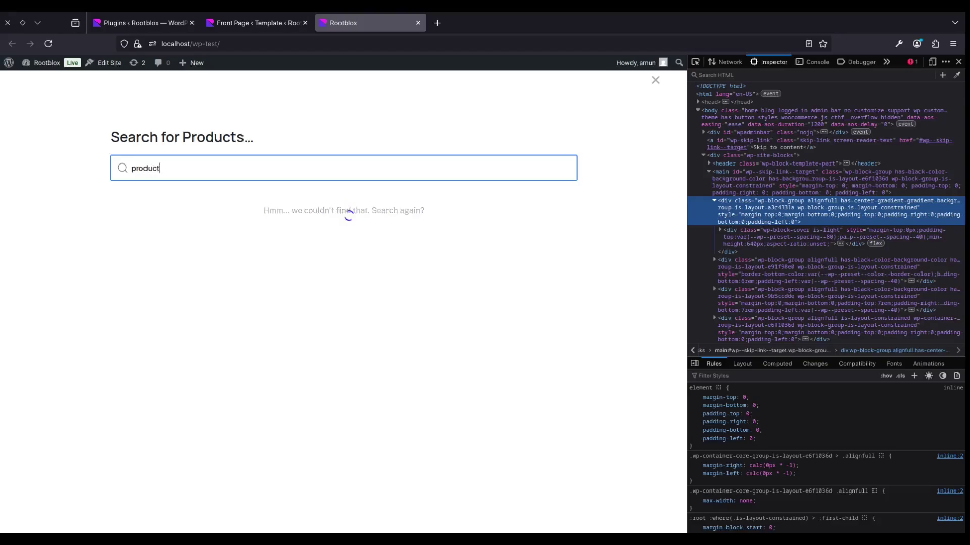
key(ctrl+BackSpace)
text(hat)
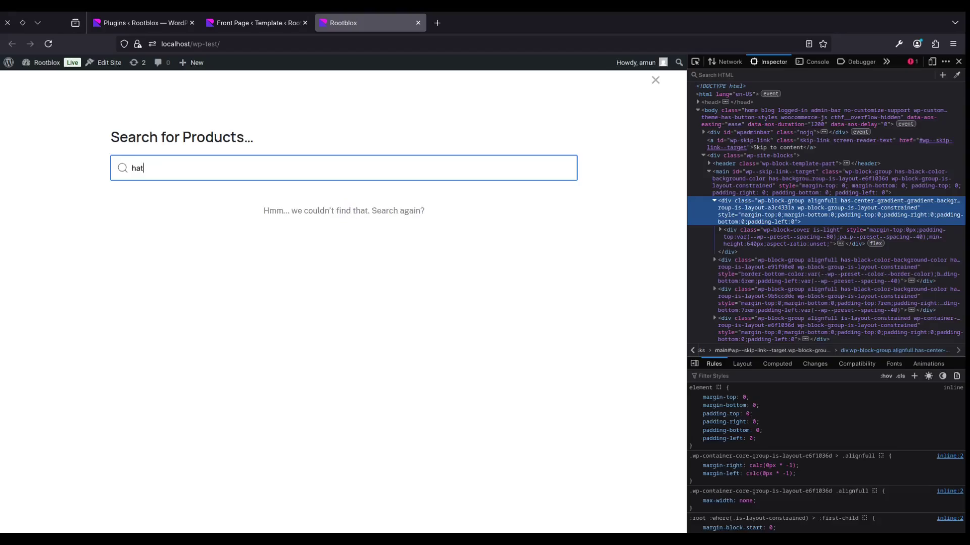
Step: Clear the search query and review the WooCommerce product list in the admin for searchable product names
key(ctrl+BackSpace)
click(179, 23)
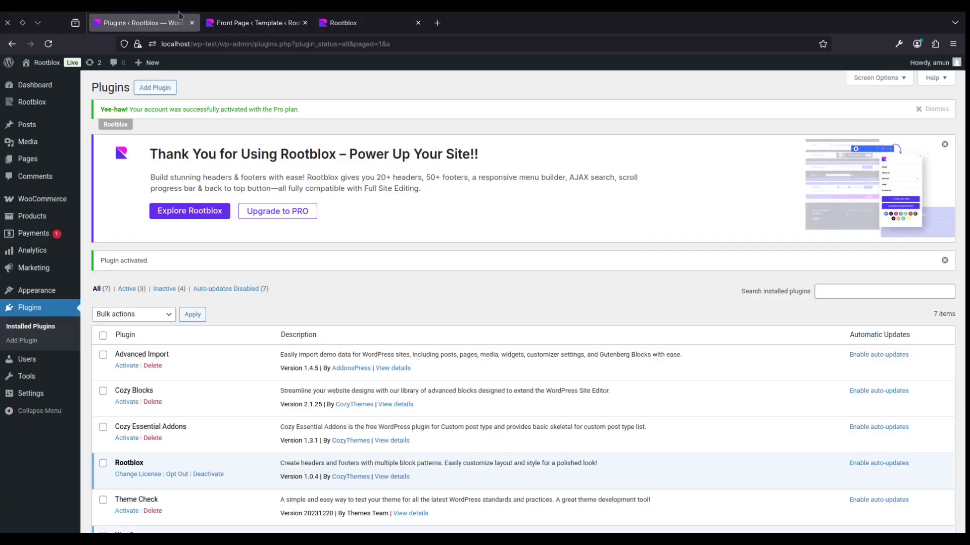
mouse_move(37, 218)
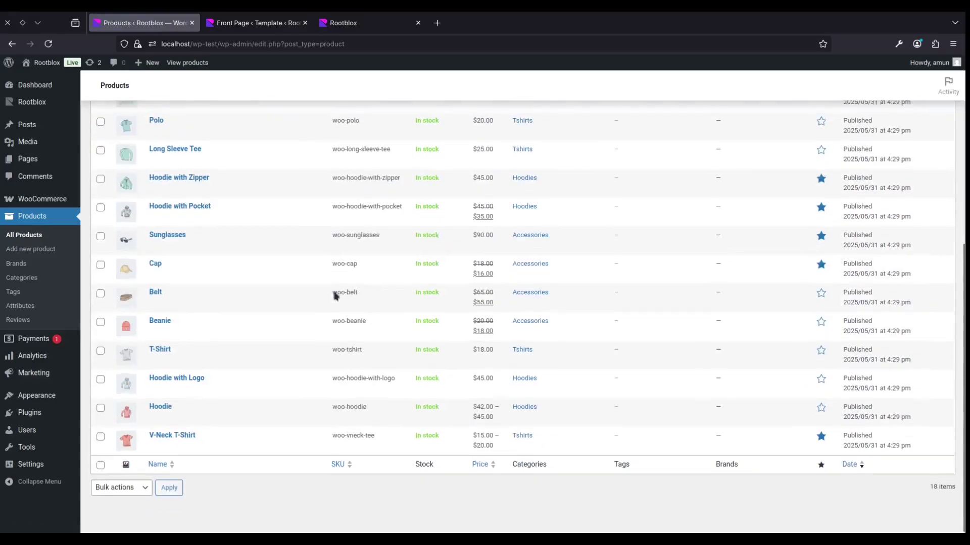
Step: Reload the live site, search the desktop product overlay for "hat" and "product", and close the overlay
click(350, 15)
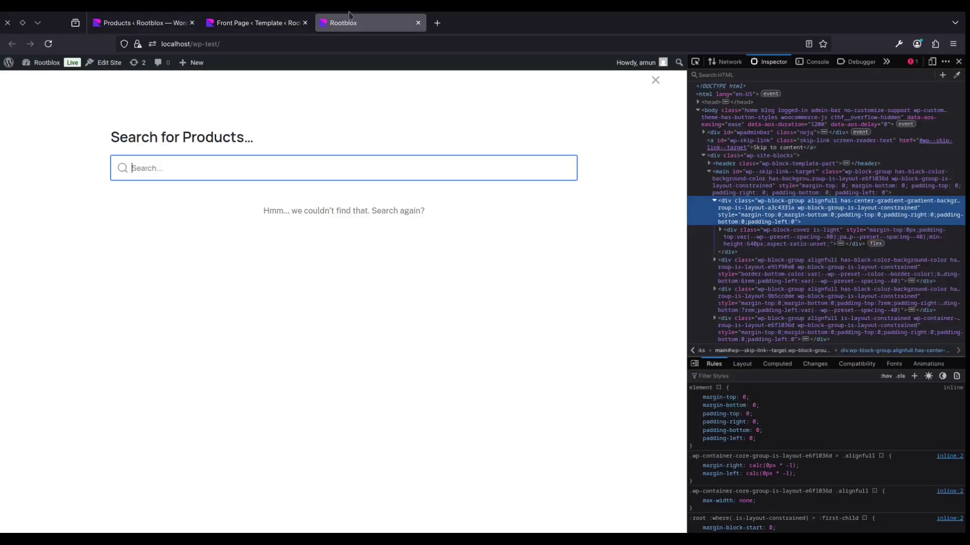
click(360, 43)
key(Return)
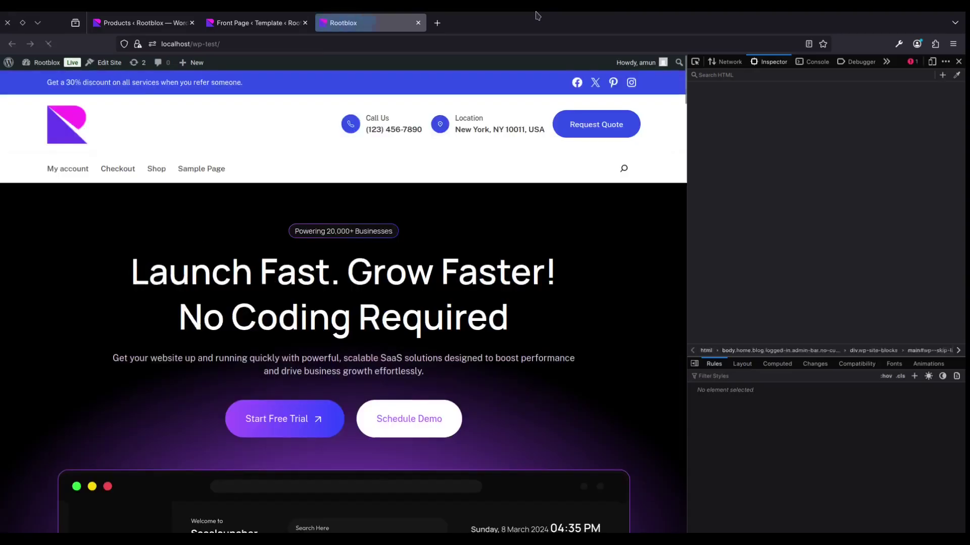
click(623, 168)
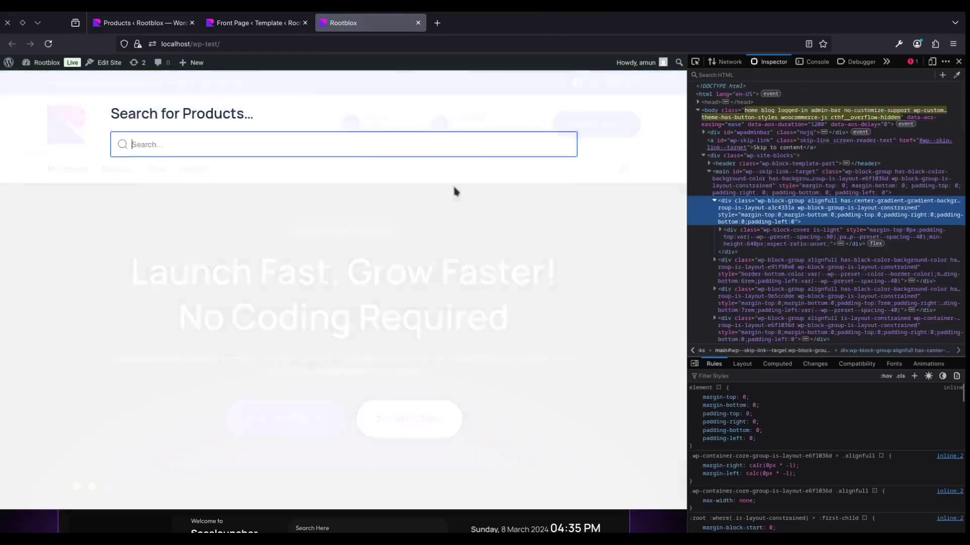
text(hat)
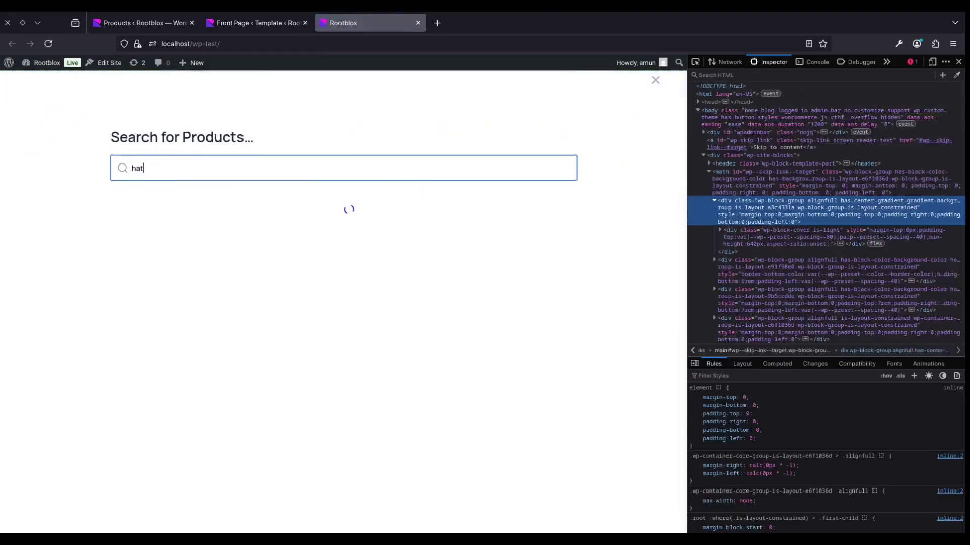
key(BackSpace)
key(BackSpace)
key(BackSpace)
text(pro)
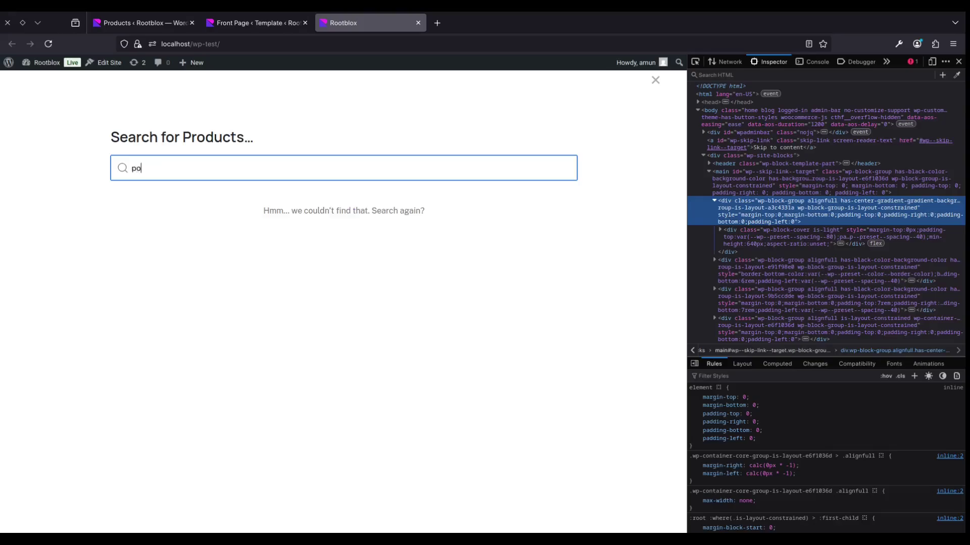
text(duct)
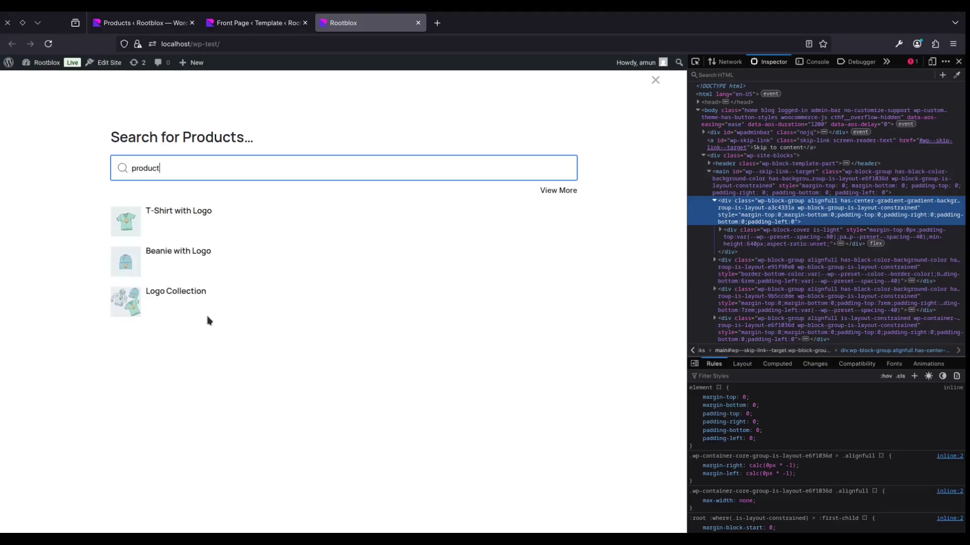
click(655, 79)
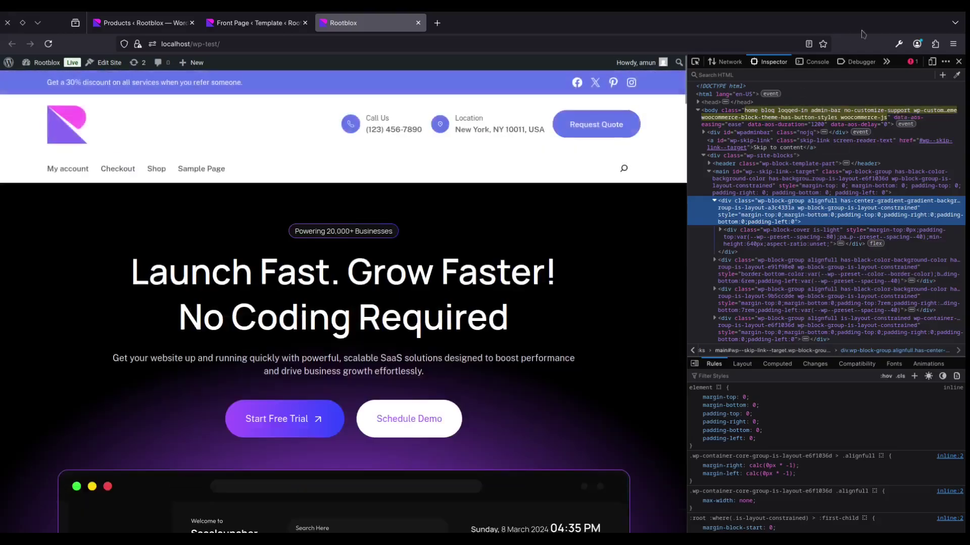
Step: Switch the live site to responsive view and test the mobile header's search overlay with "product"
click(932, 61)
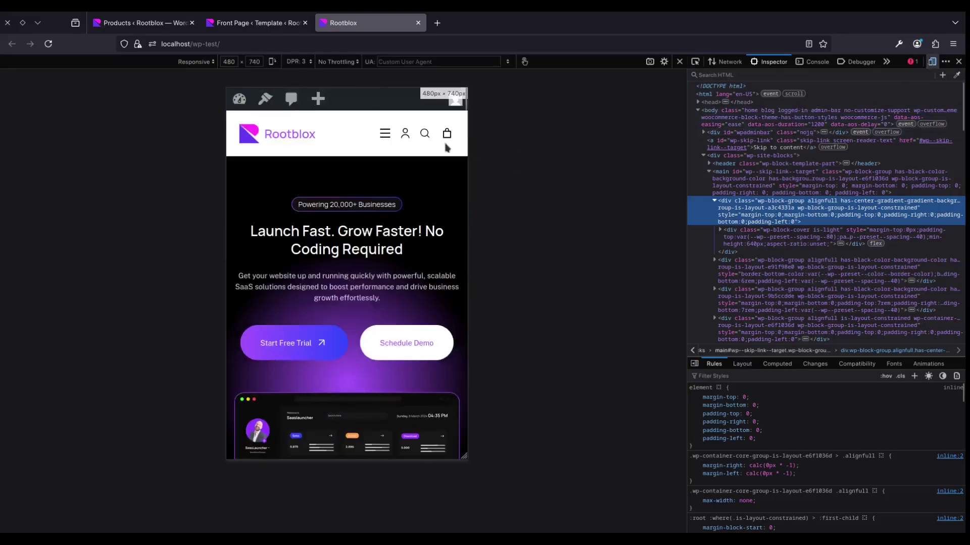
click(424, 135)
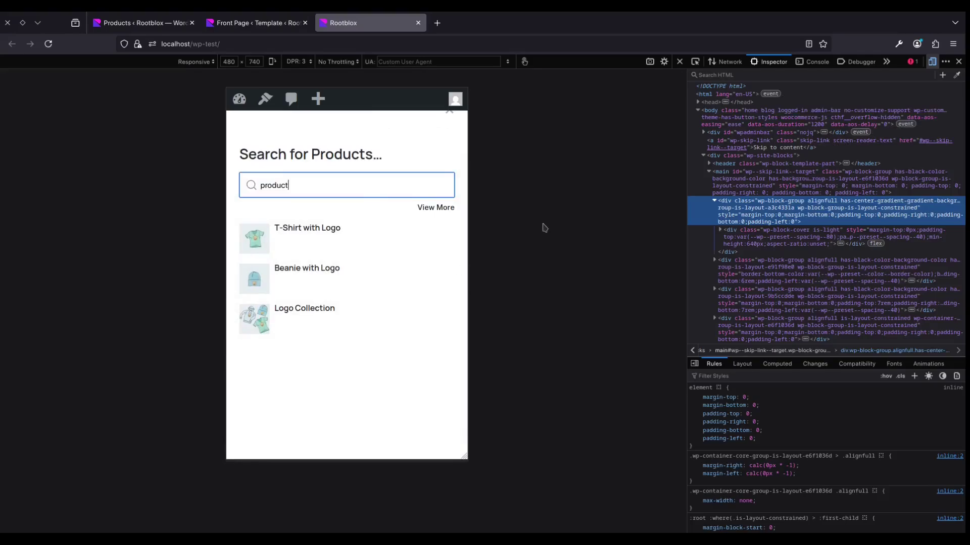
Step: Return to the Front Page template and review the mobile Header Builder's sticky blur style and general sticky settings
click(291, 24)
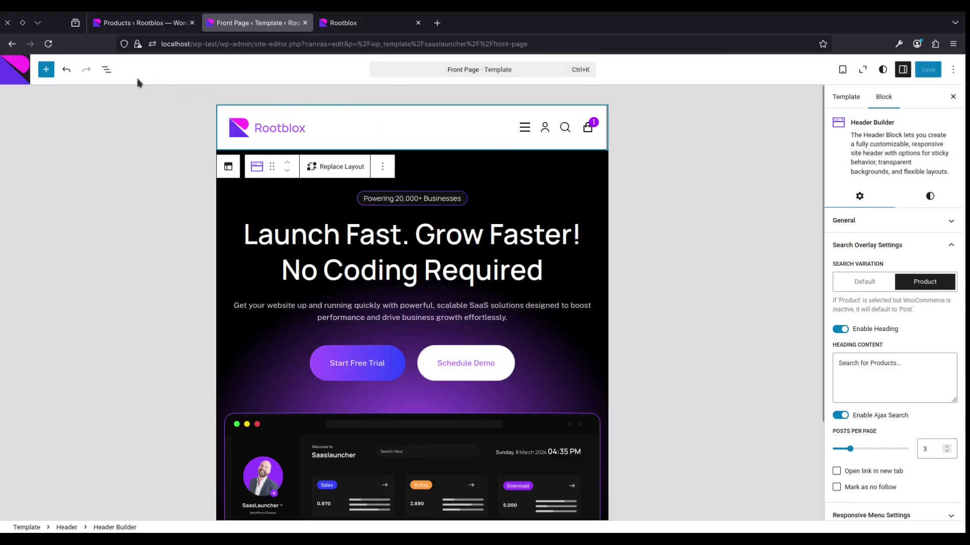
click(932, 196)
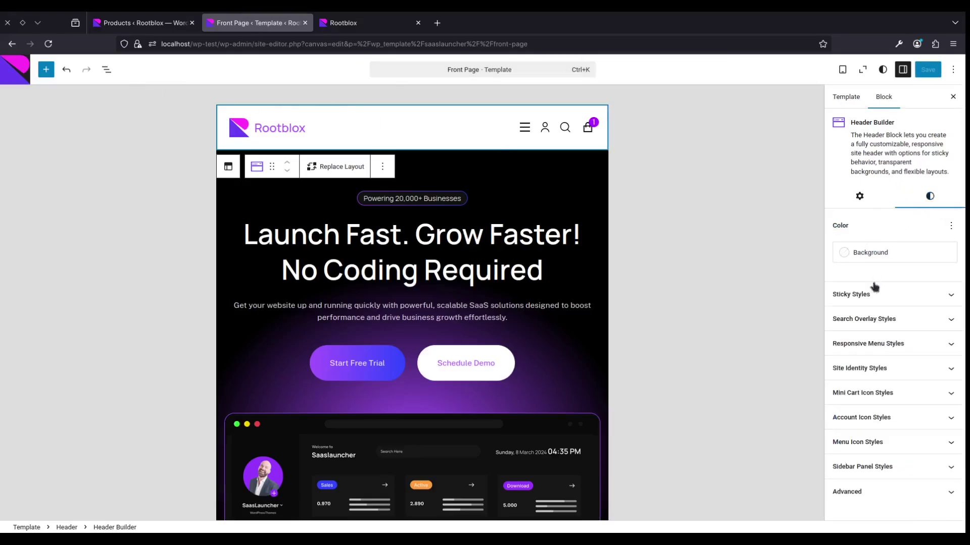
click(872, 296)
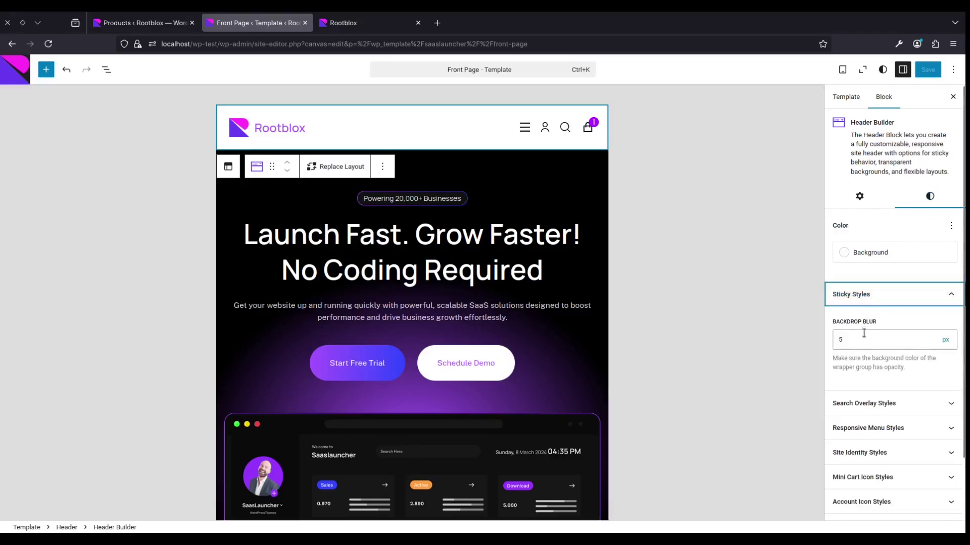
click(859, 197)
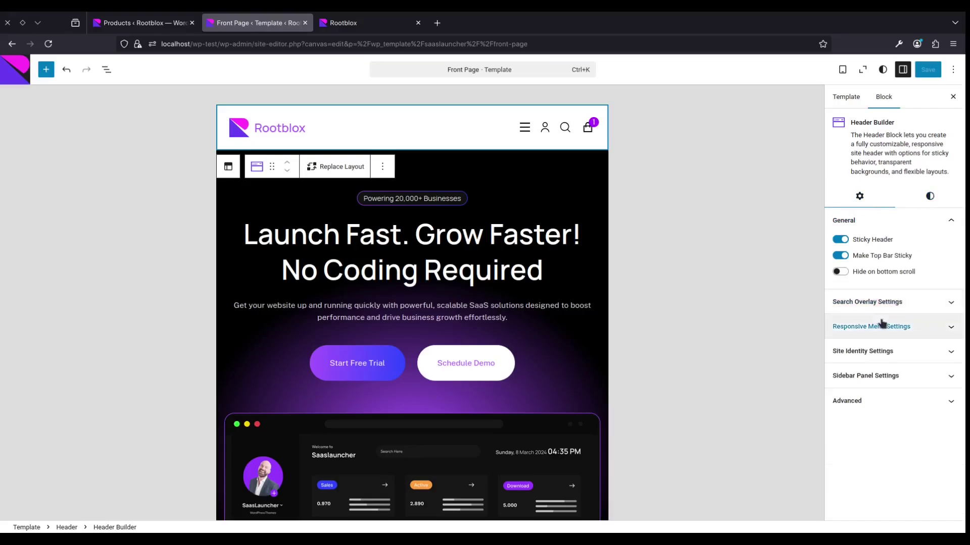
click(923, 205)
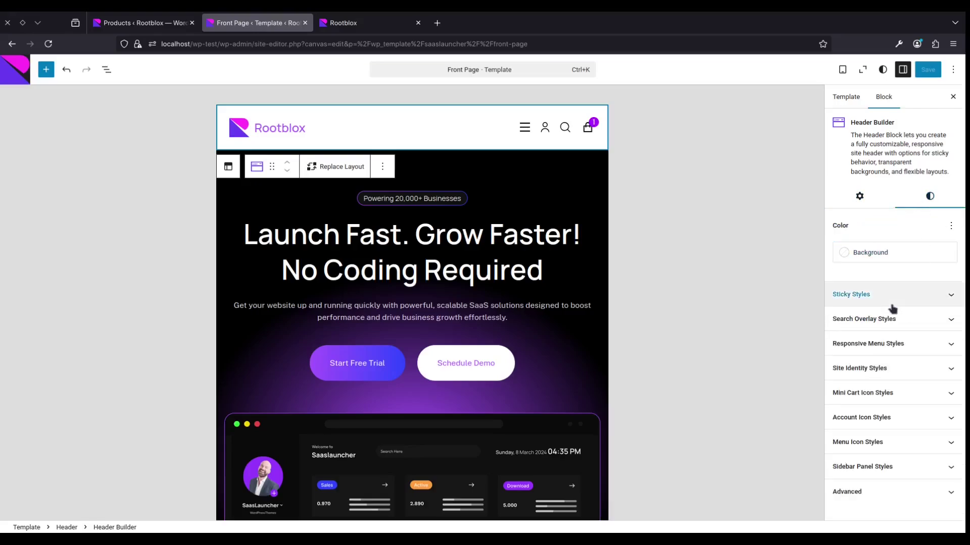
Step: Set the mobile header's Responsive Menu background to semi-transparent white #FFFFFF54 and save the template
click(877, 346)
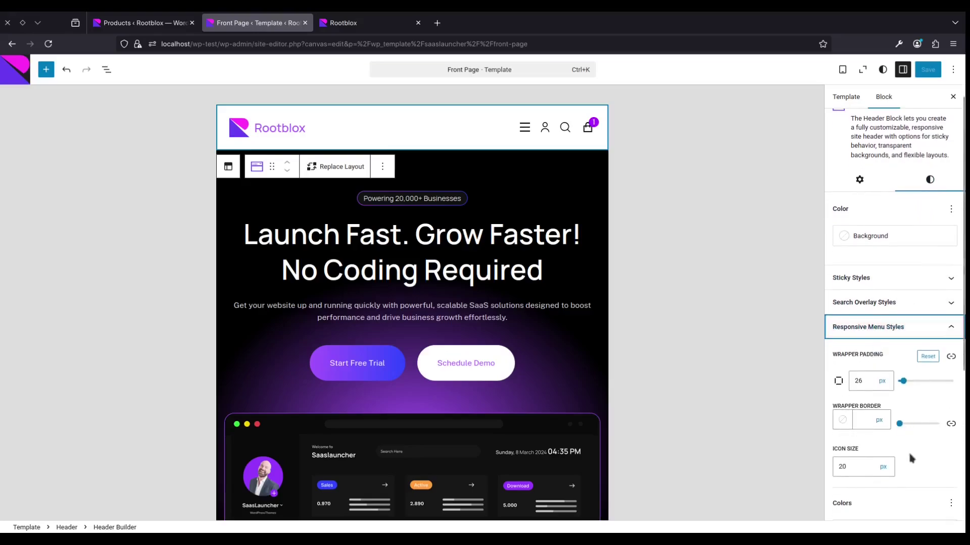
scroll(909, 454, down, 2)
scroll(904, 396, down, 1)
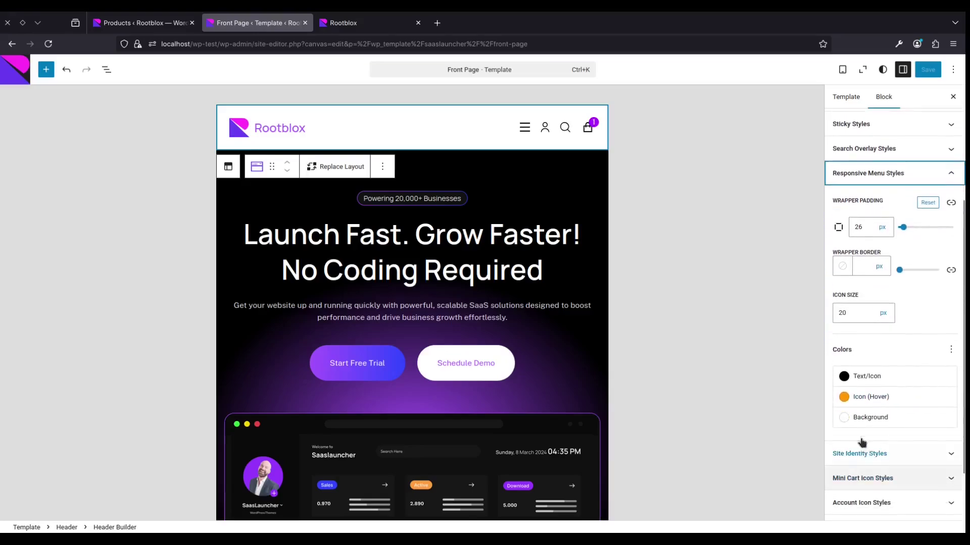
click(868, 417)
click(883, 215)
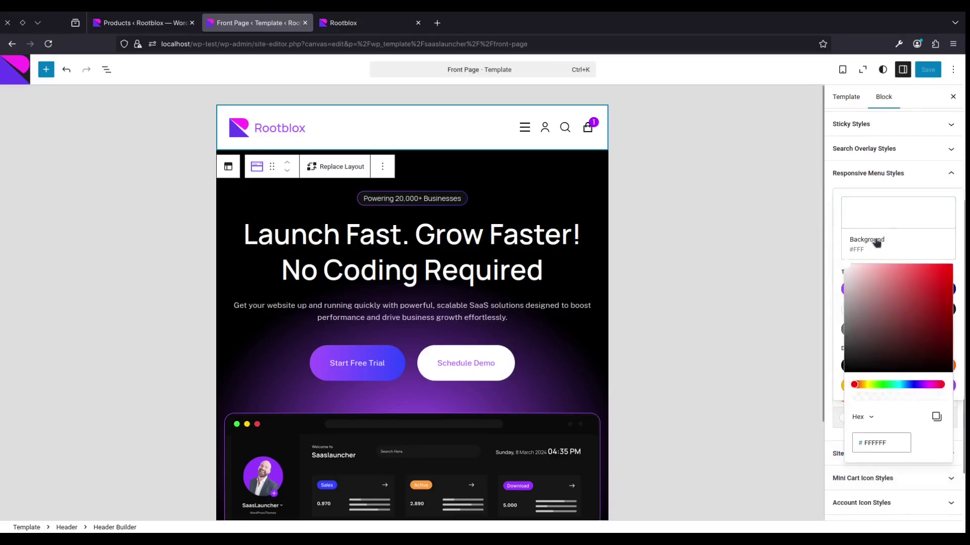
mouse_move(911, 396)
mouse_down()
mouse_move(883, 397)
mouse_move(894, 399)
mouse_up()
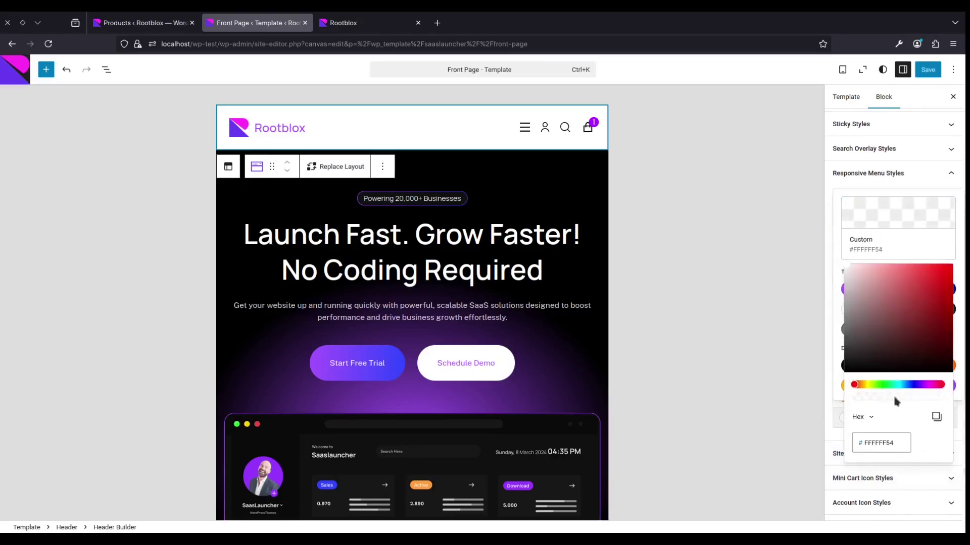
click(933, 71)
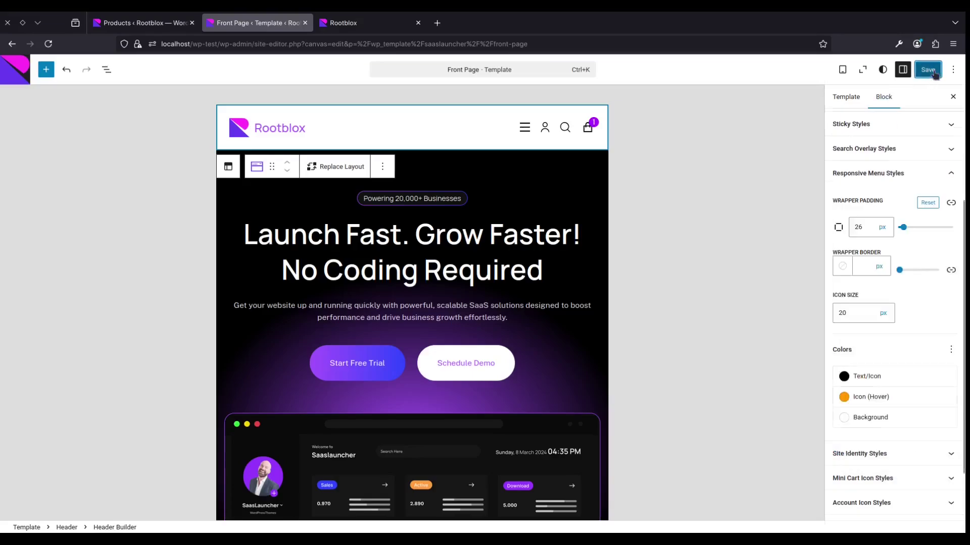
click(933, 71)
click(935, 69)
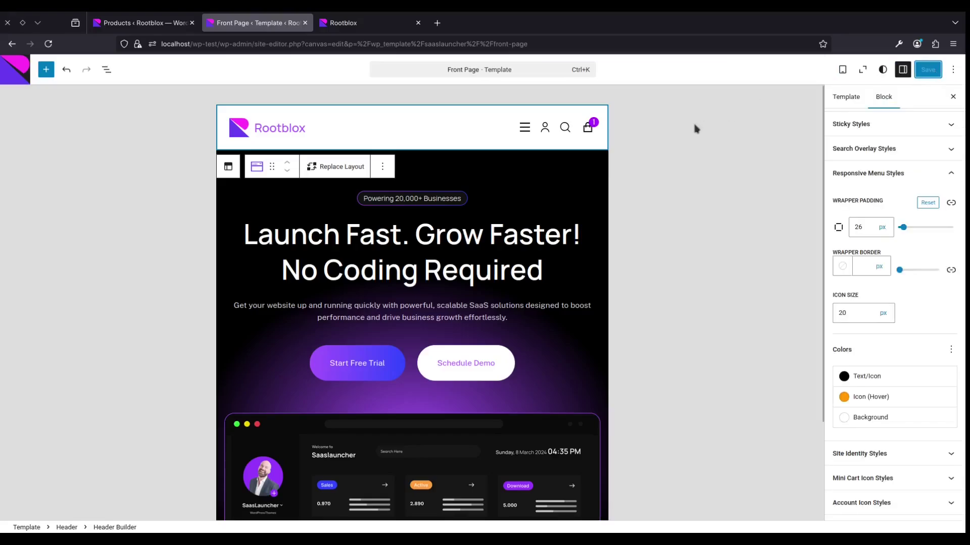
Step: Reload the live site in responsive view and check the translucent sticky header while moving through the page
click(371, 16)
click(383, 42)
key(Return)
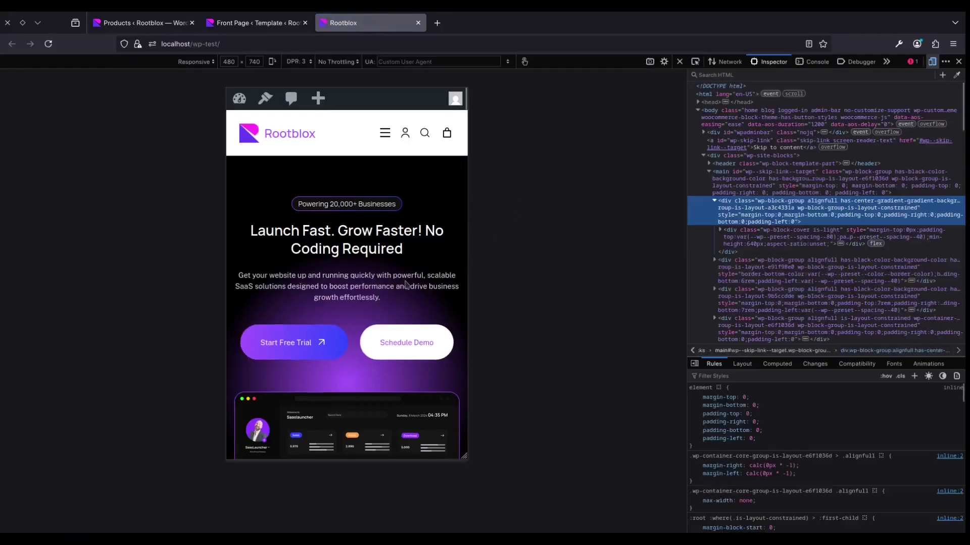
scroll(408, 284, down, 5)
scroll(407, 286, down, 3)
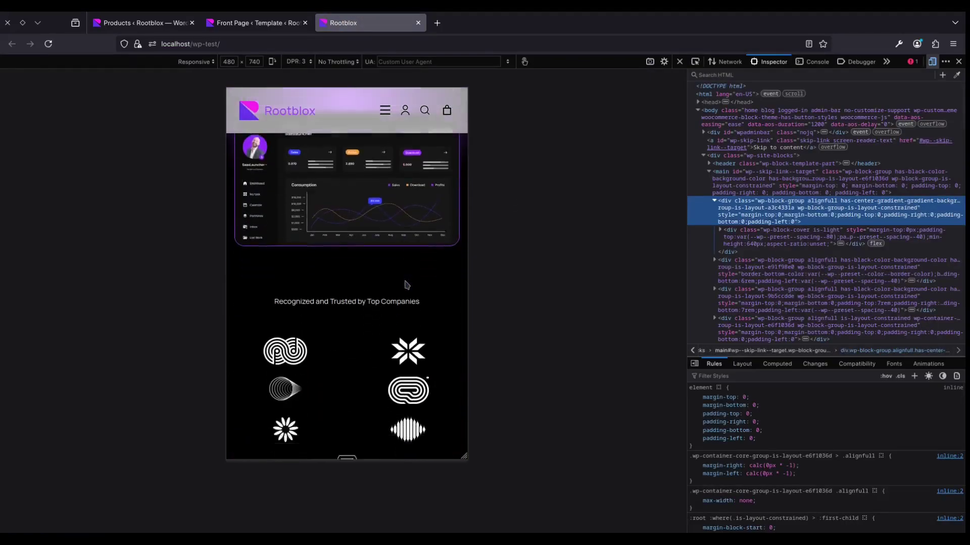
scroll(408, 285, up, 8)
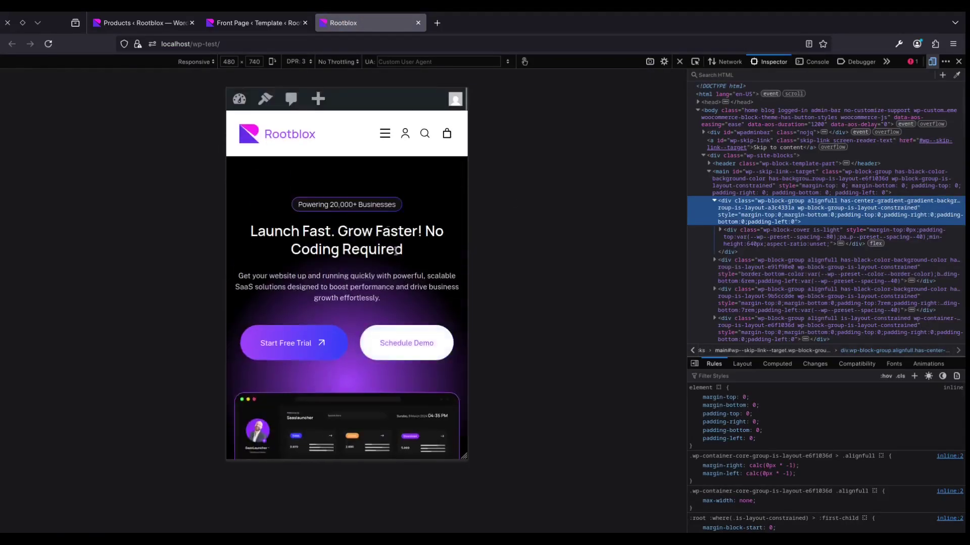
Step: Switch the Front Page template preview to Desktop and expand the Header Builder's nested blocks in the block list
click(252, 23)
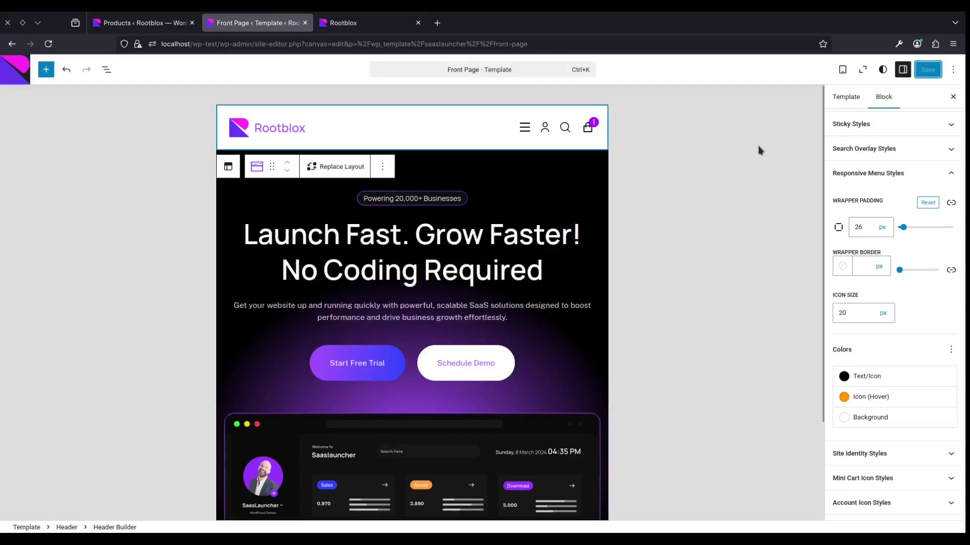
click(843, 70)
click(790, 98)
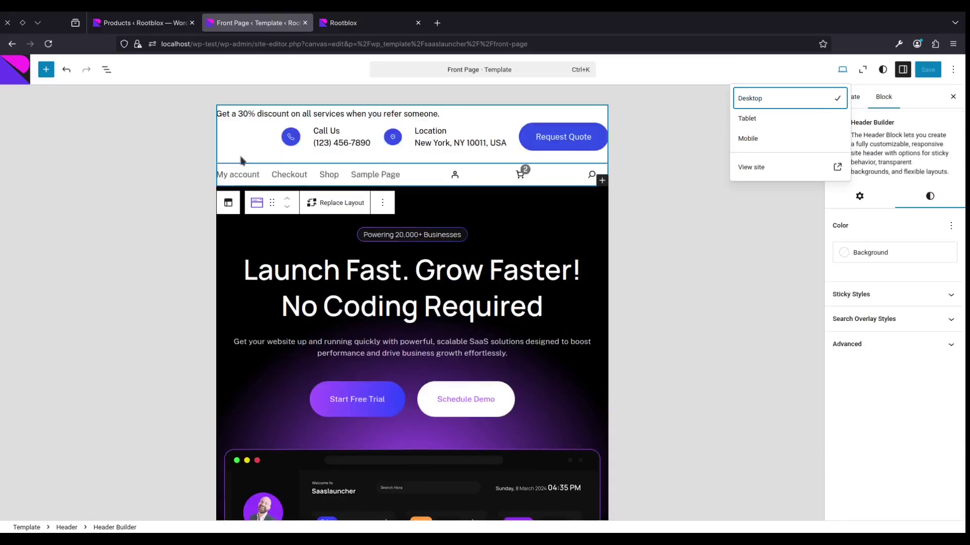
click(106, 69)
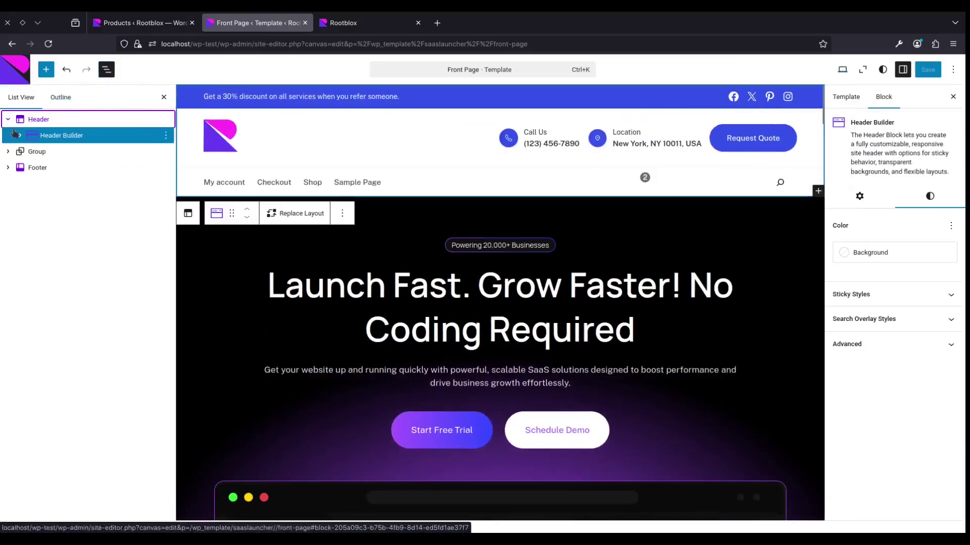
click(21, 136)
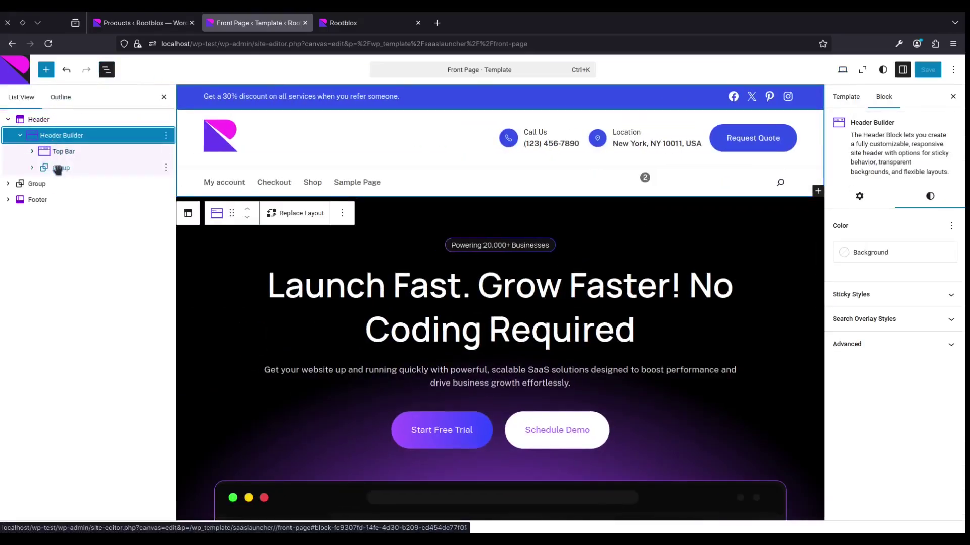
Step: Set the background of the Group directly under the desktop Header Builder to semi-transparent white #FFFFFF96
click(59, 168)
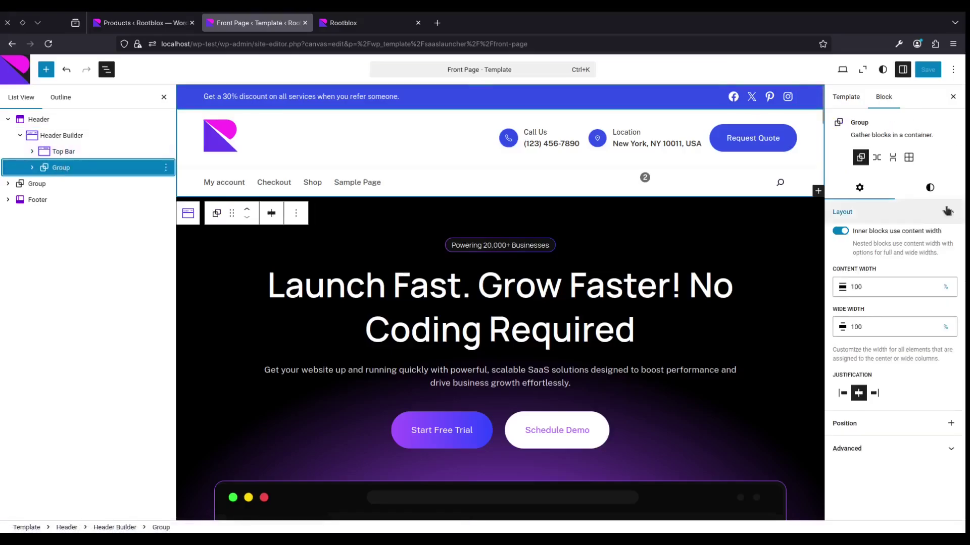
click(929, 187)
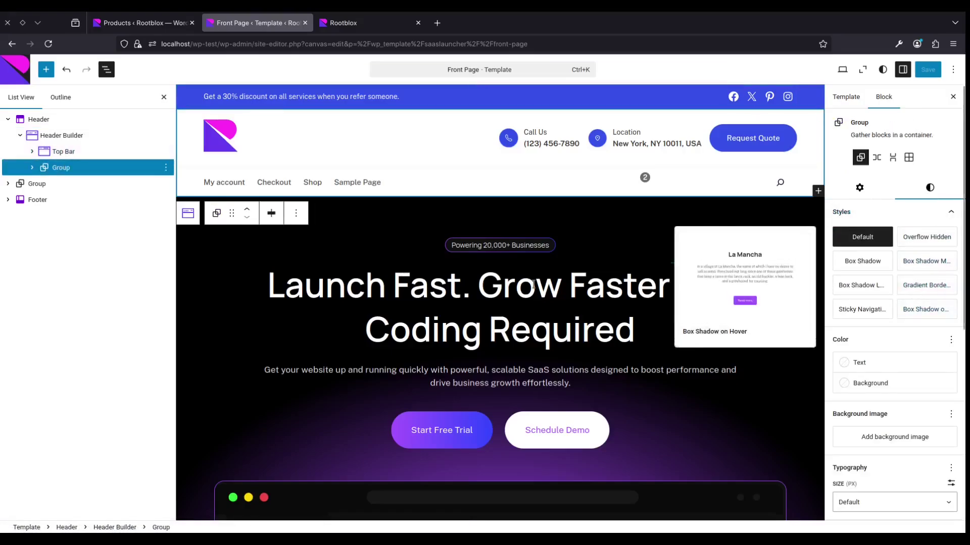
click(32, 168)
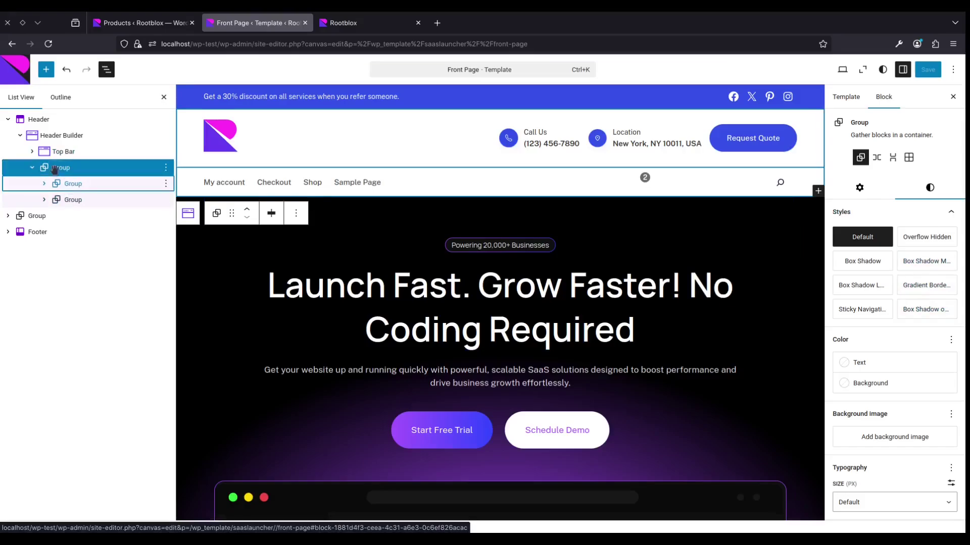
click(54, 169)
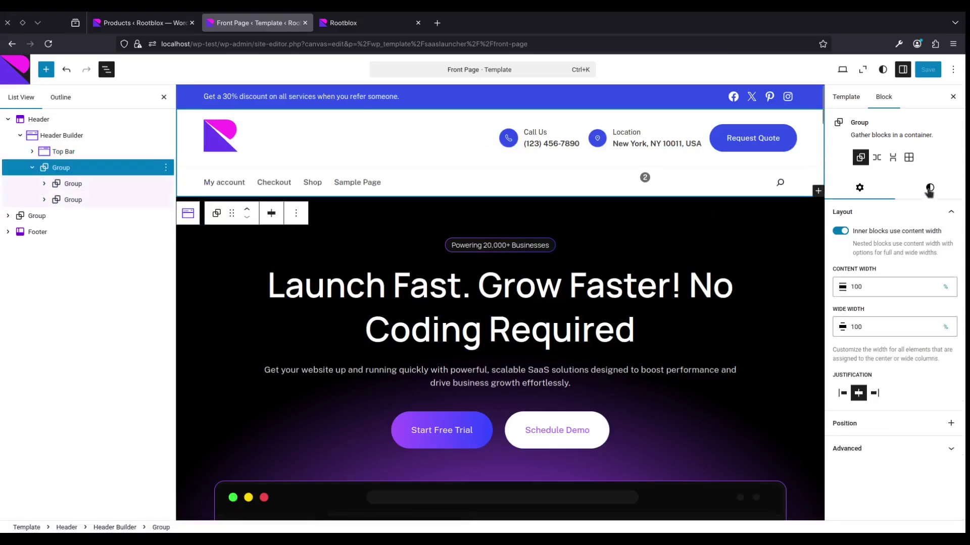
click(929, 188)
click(885, 384)
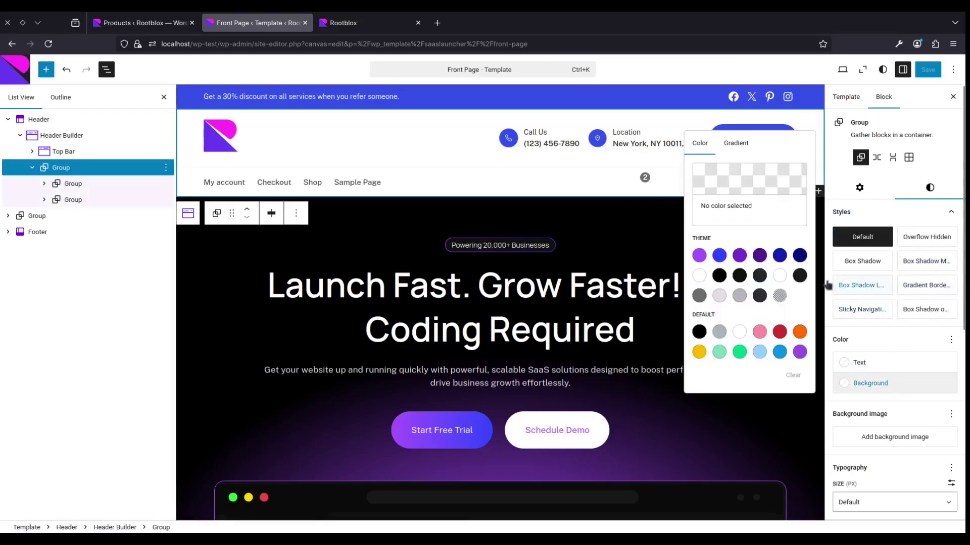
click(779, 275)
click(746, 183)
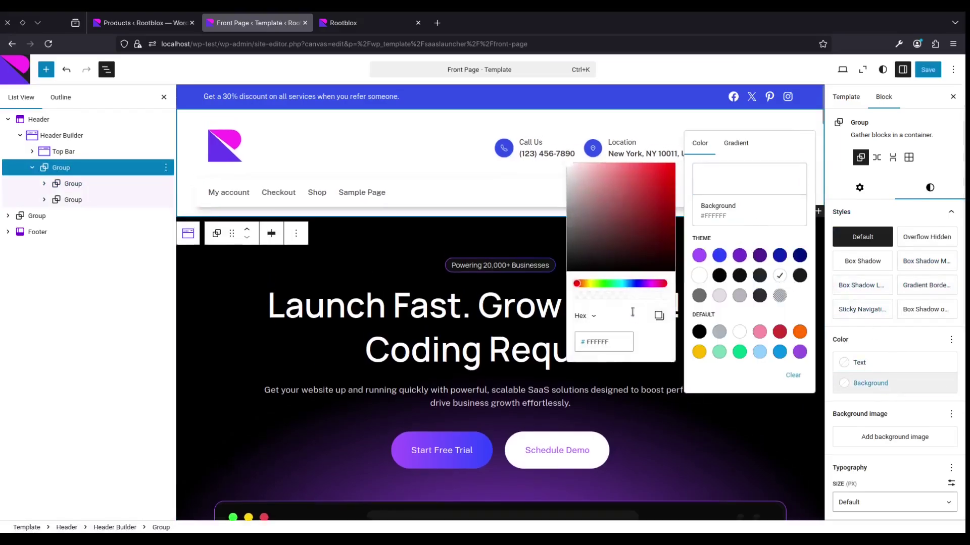
click(641, 296)
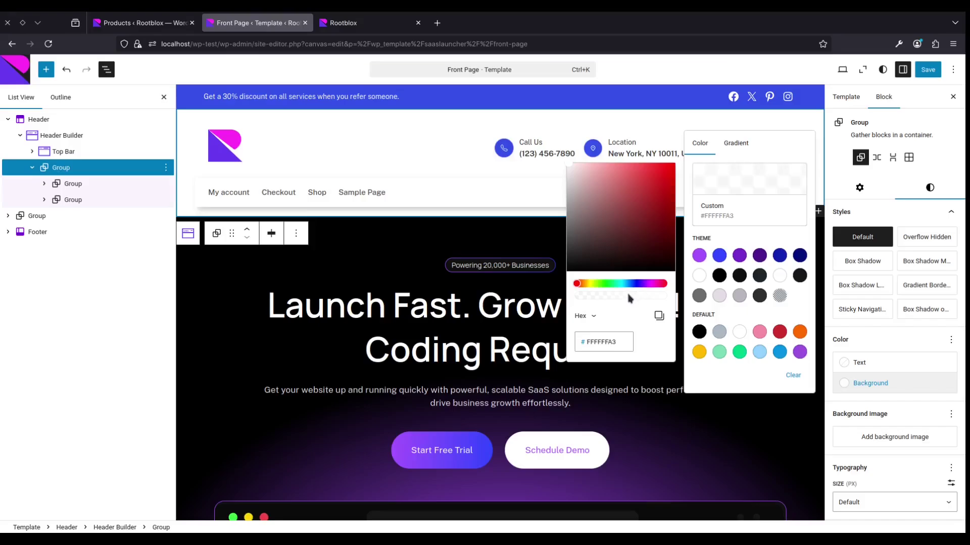
Step: Set that Group's vertical and horizontal padding to None and save the Header template part
scroll(899, 348, down, 5)
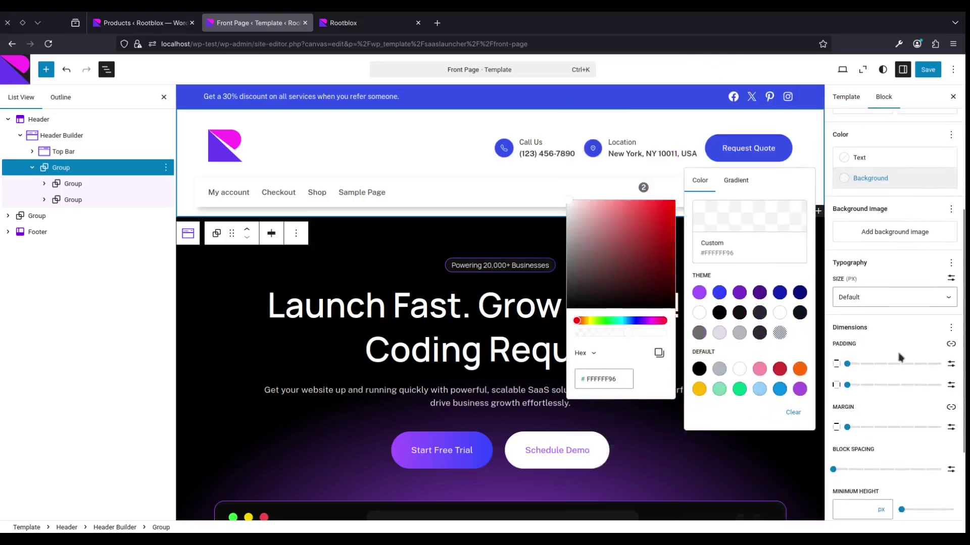
click(847, 365)
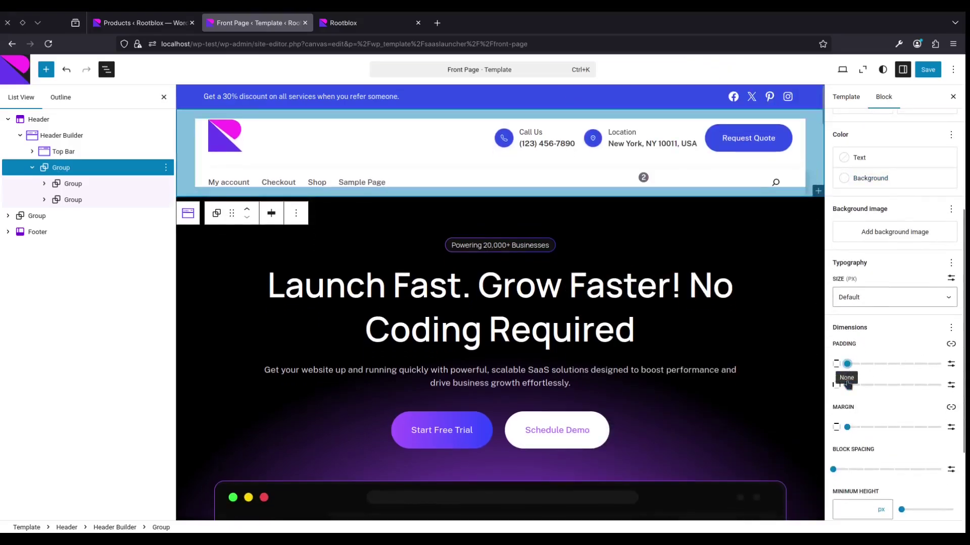
click(847, 385)
click(924, 71)
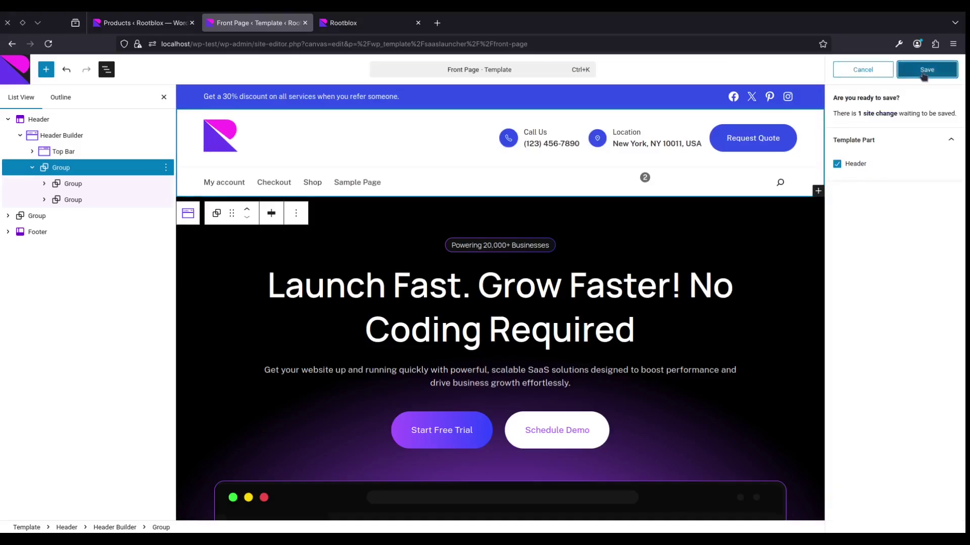
click(925, 71)
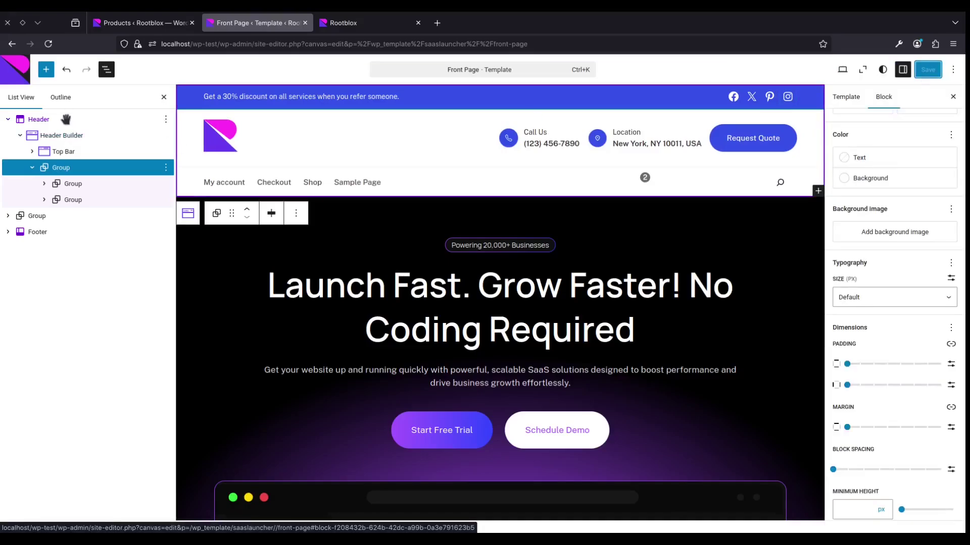
Step: Turn off Make Top Bar Sticky for the desktop Header Builder and save the change
click(62, 135)
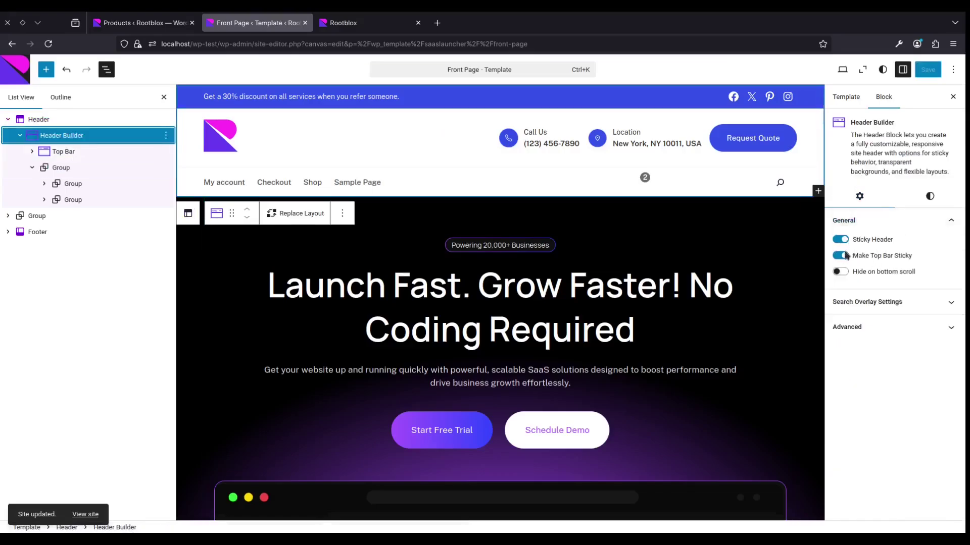
click(840, 256)
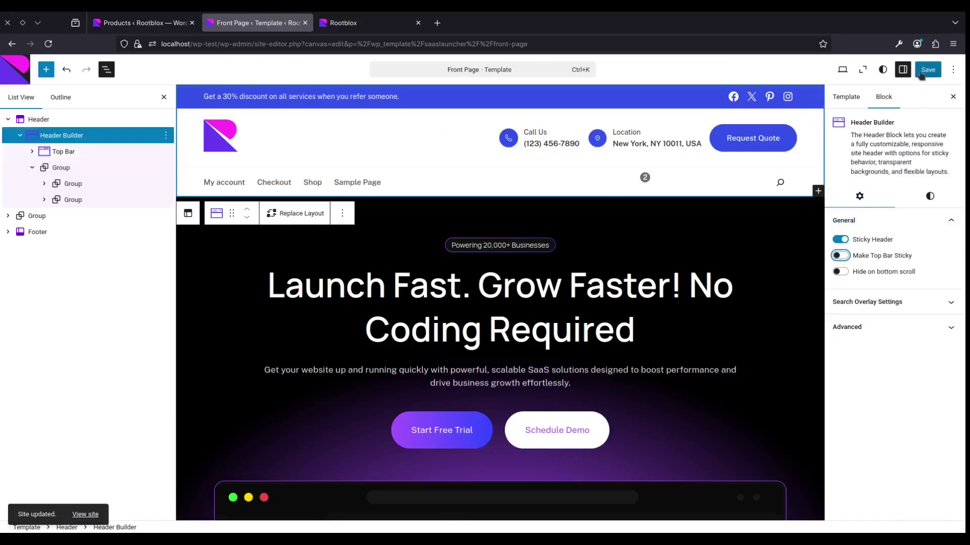
click(927, 70)
click(922, 74)
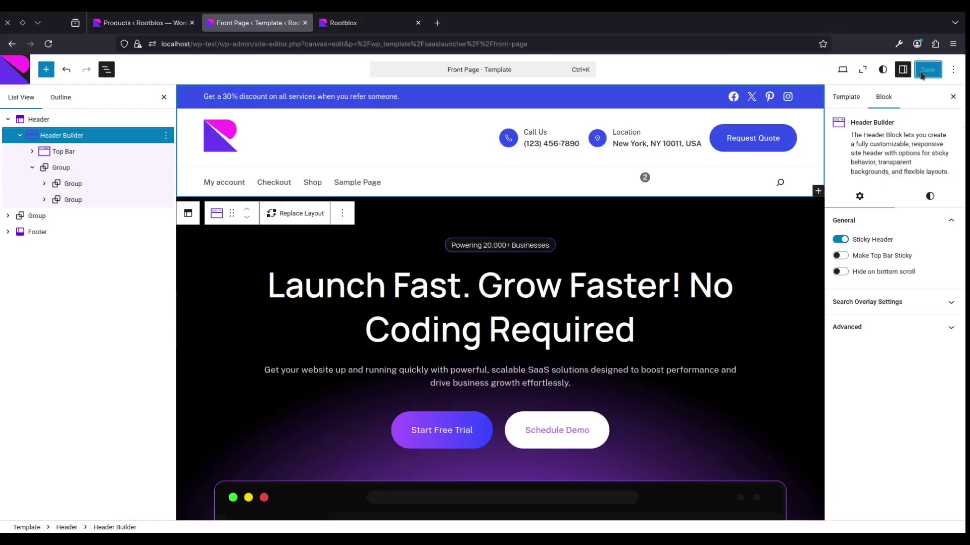
Step: Reload the live site, leave responsive view, and check the desktop sticky header while moving through the page
click(384, 20)
click(406, 43)
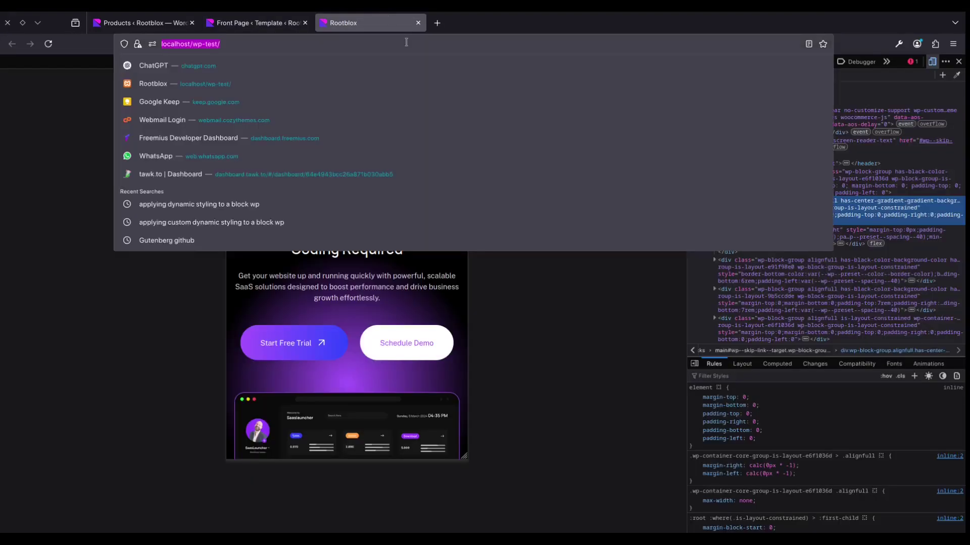
key(Return)
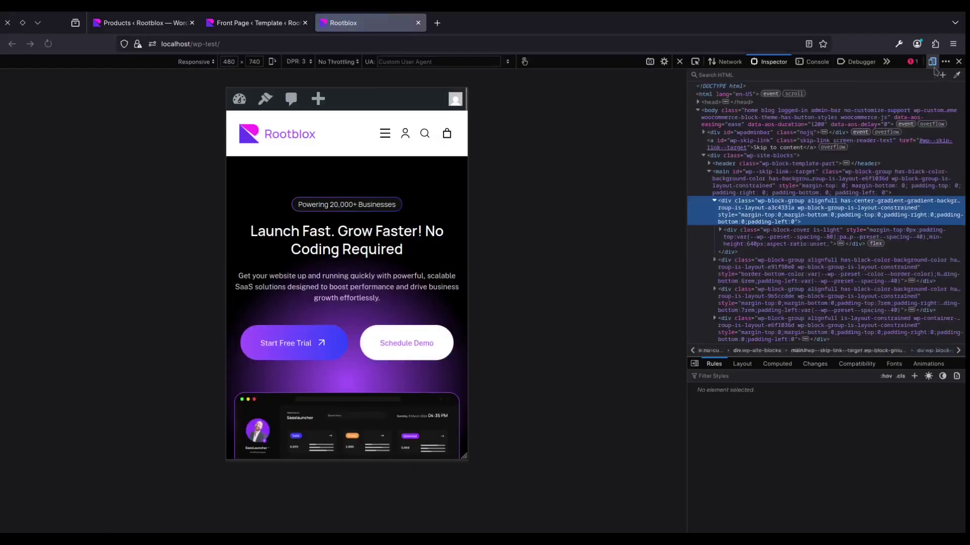
click(932, 61)
scroll(545, 249, down, 5)
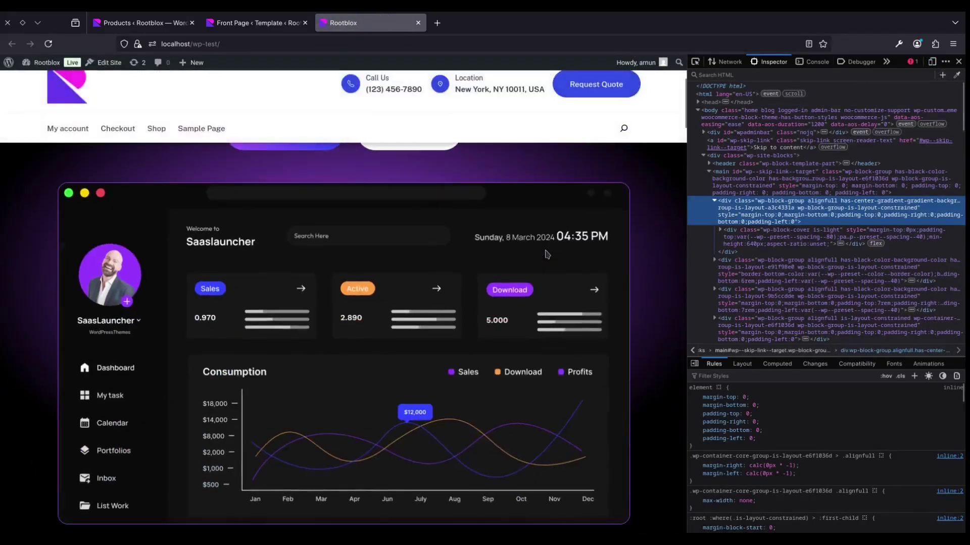
scroll(546, 253, down, 5)
scroll(546, 253, up, 15)
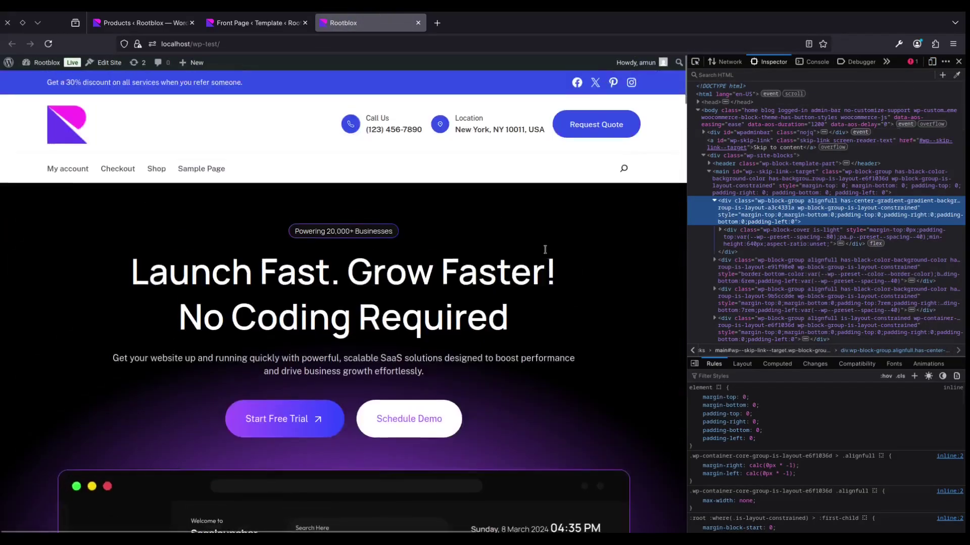
Step: In the Front Page template, reset the background color of the nested Group holding the logo and contact details
click(237, 23)
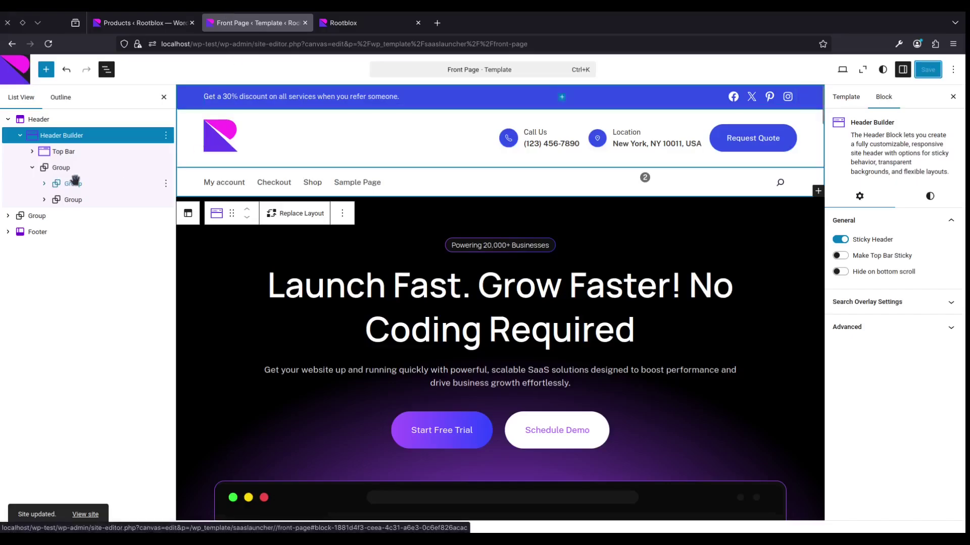
click(71, 183)
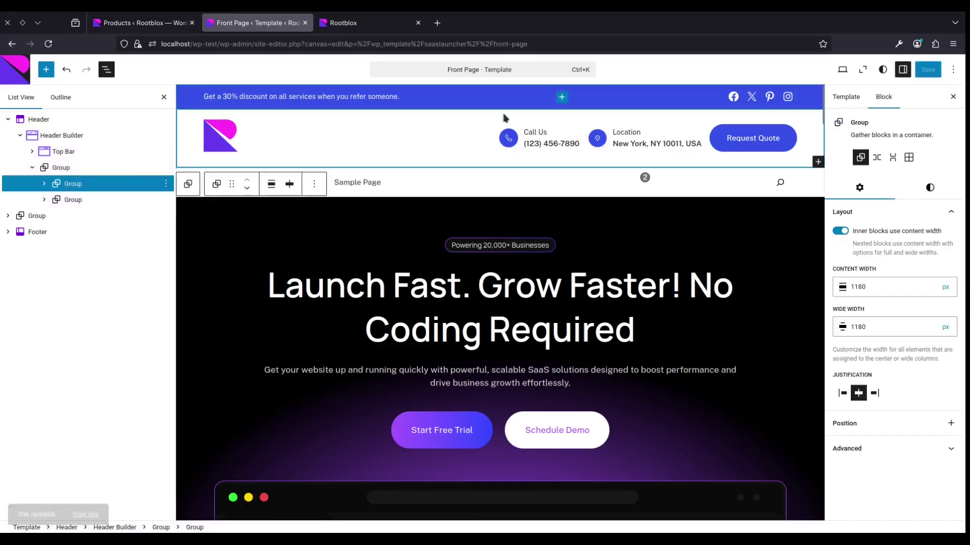
click(931, 187)
scroll(946, 293, down, 2)
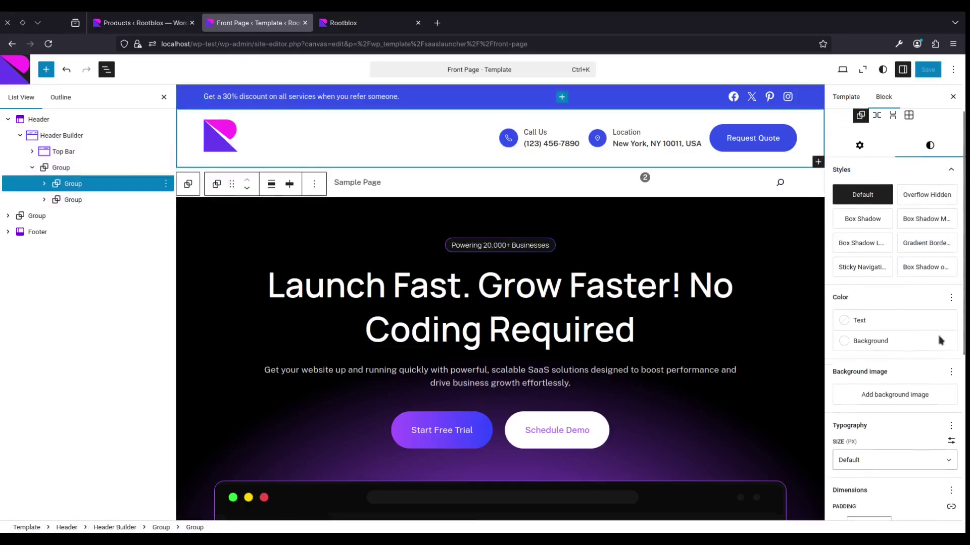
click(949, 289)
click(753, 333)
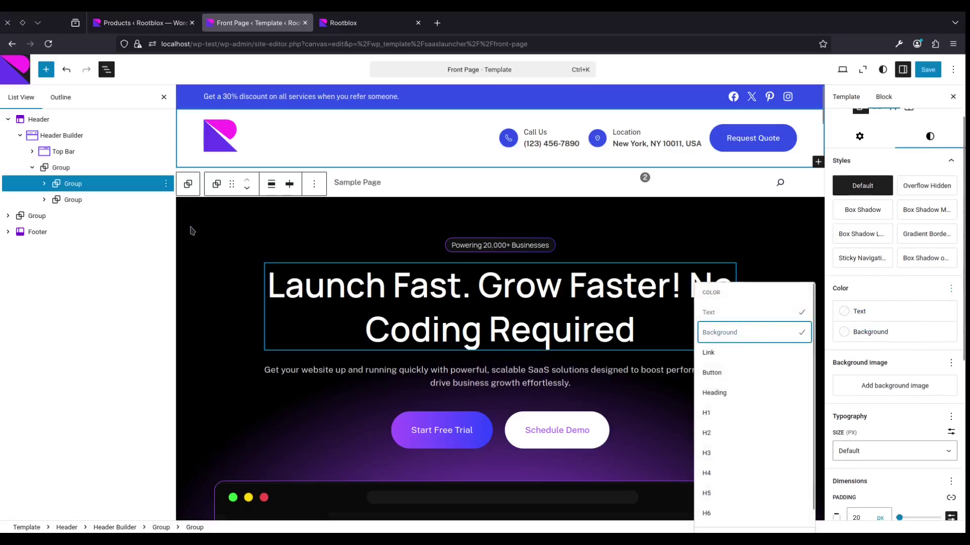
Step: Clear the background color of the nested Group holding the navigation menu and search, and save the template
click(74, 198)
click(73, 200)
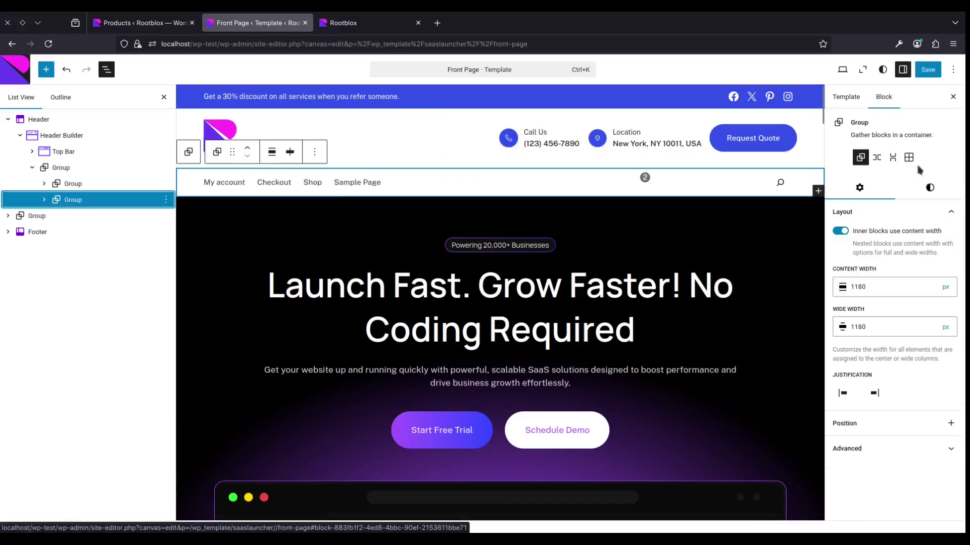
click(931, 188)
scroll(951, 285, down, 2)
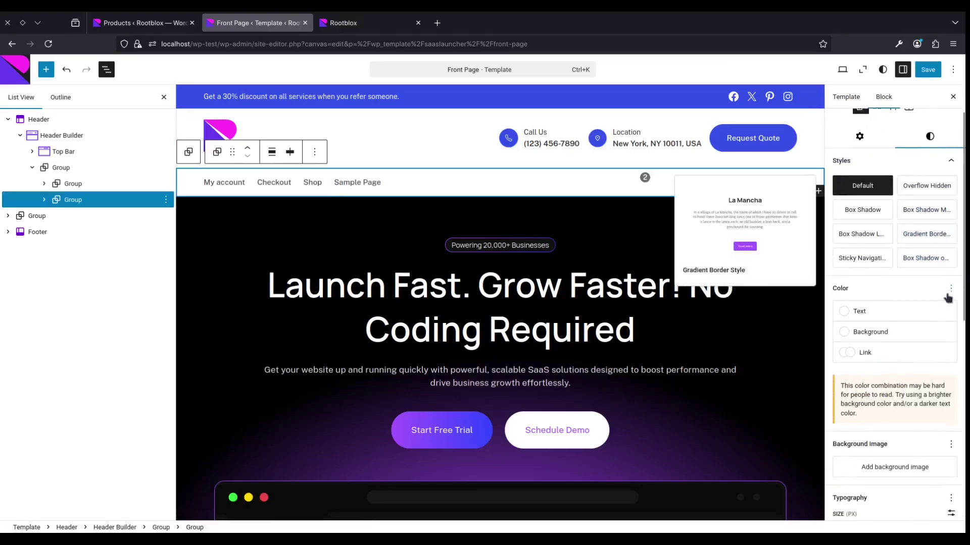
click(948, 334)
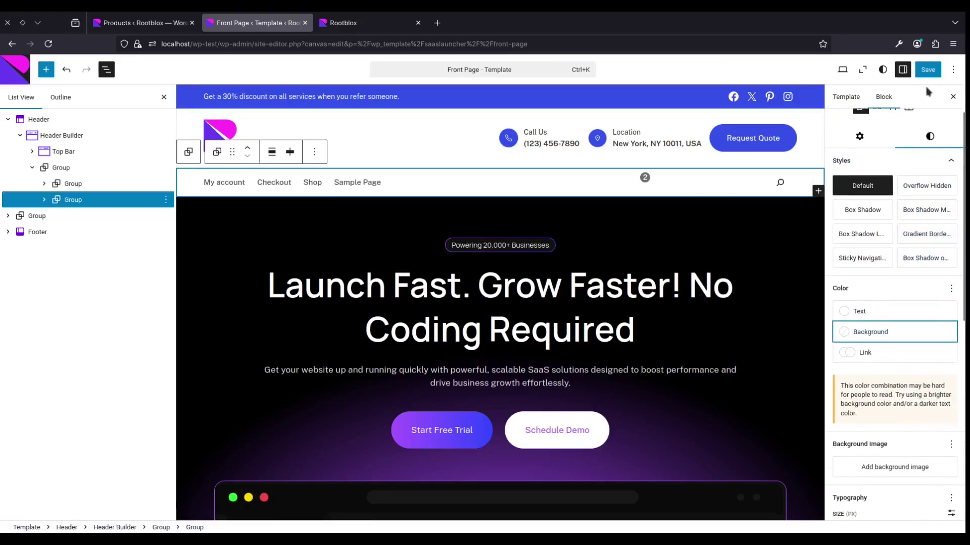
click(926, 70)
click(926, 71)
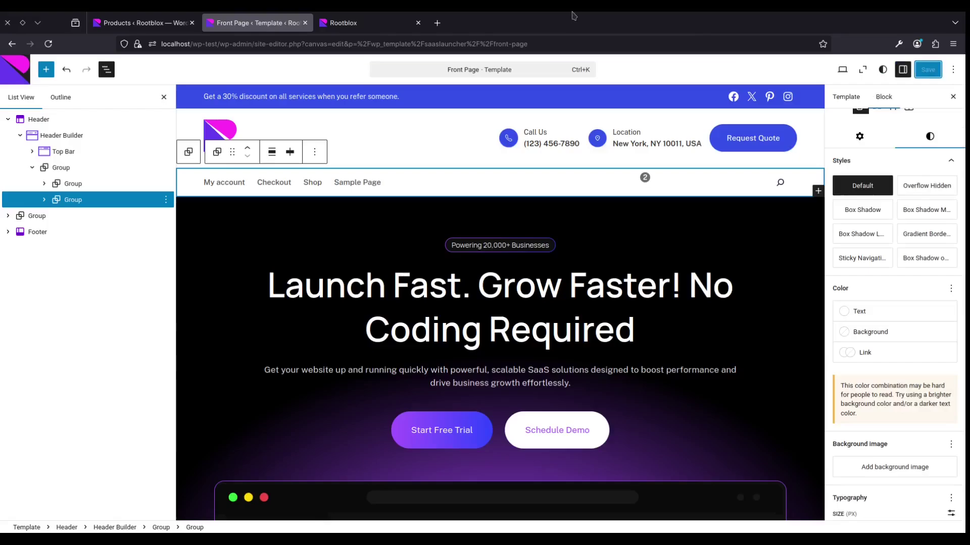
Step: Reload the live site, check the translucent desktop sticky header along the page, and close the developer tools
click(376, 18)
click(384, 39)
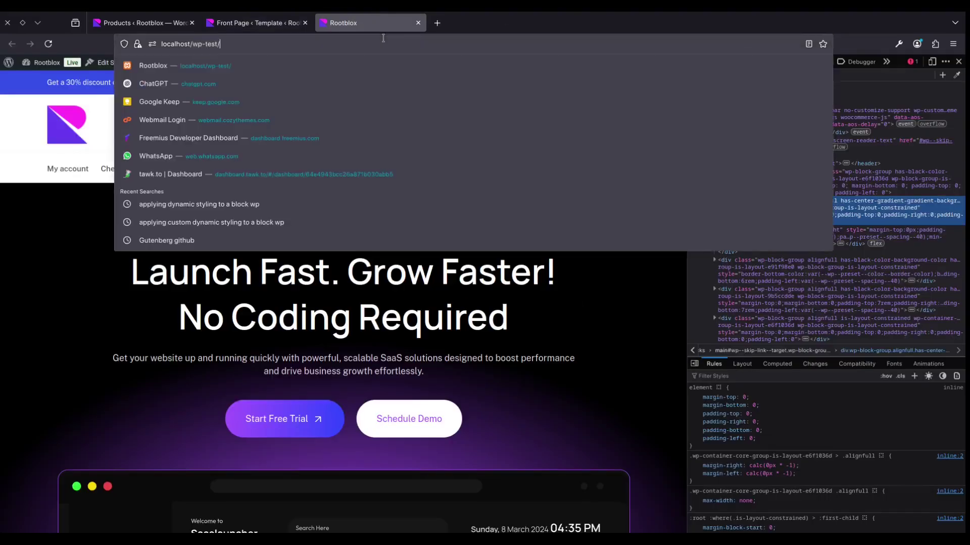
key(Return)
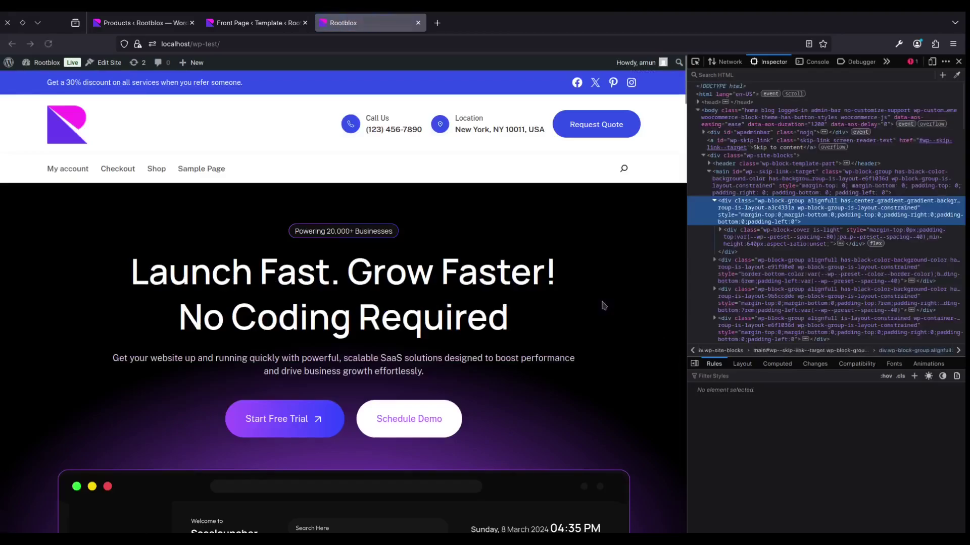
scroll(602, 305, down, 5)
scroll(601, 305, down, 10)
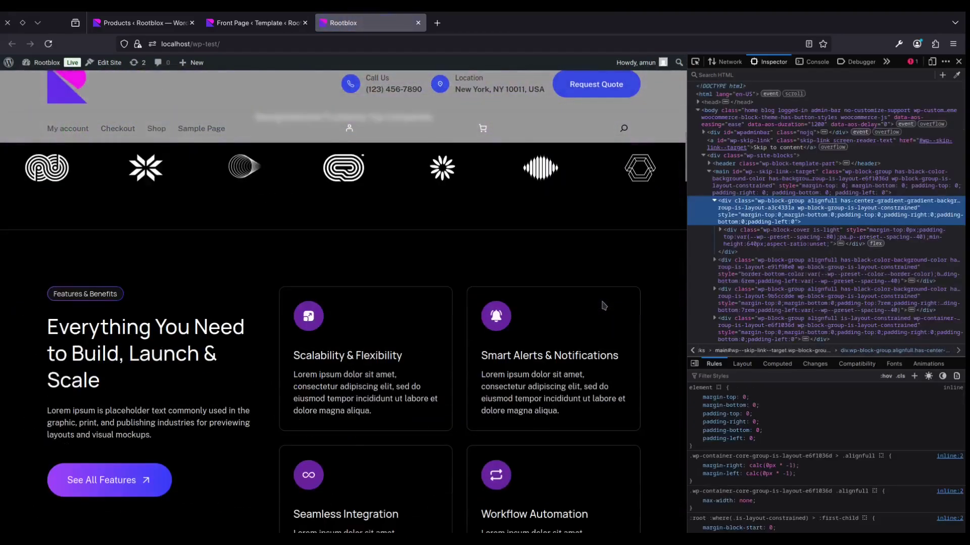
scroll(602, 305, down, 15)
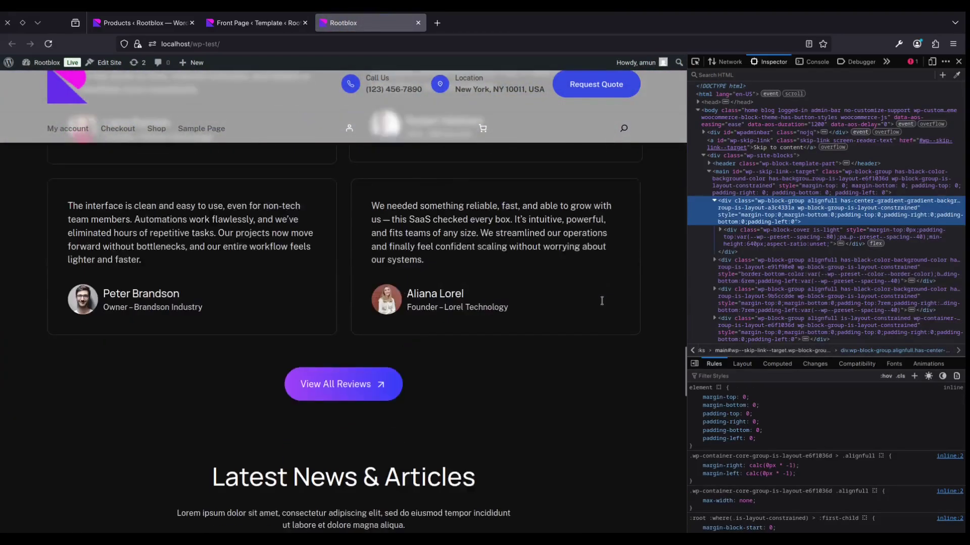
scroll(602, 305, up, 20)
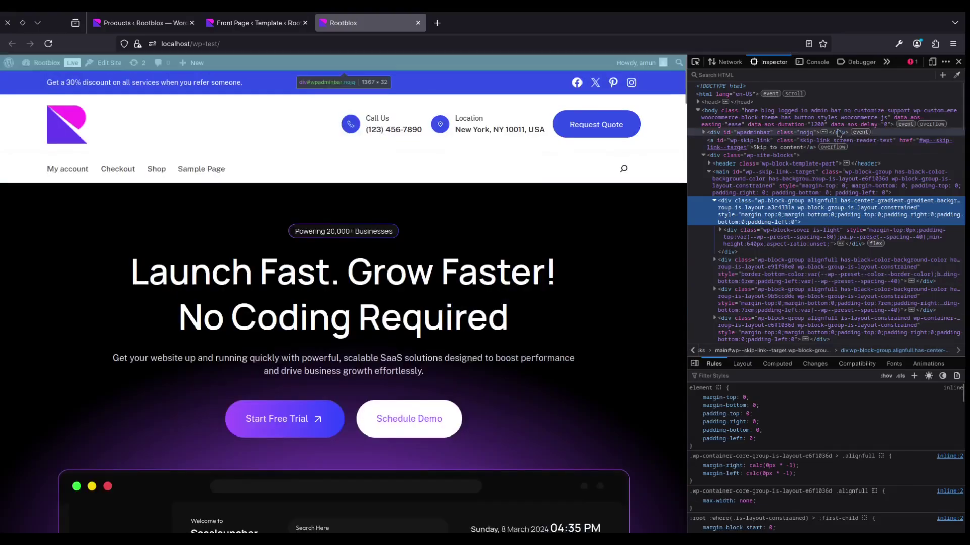
click(958, 61)
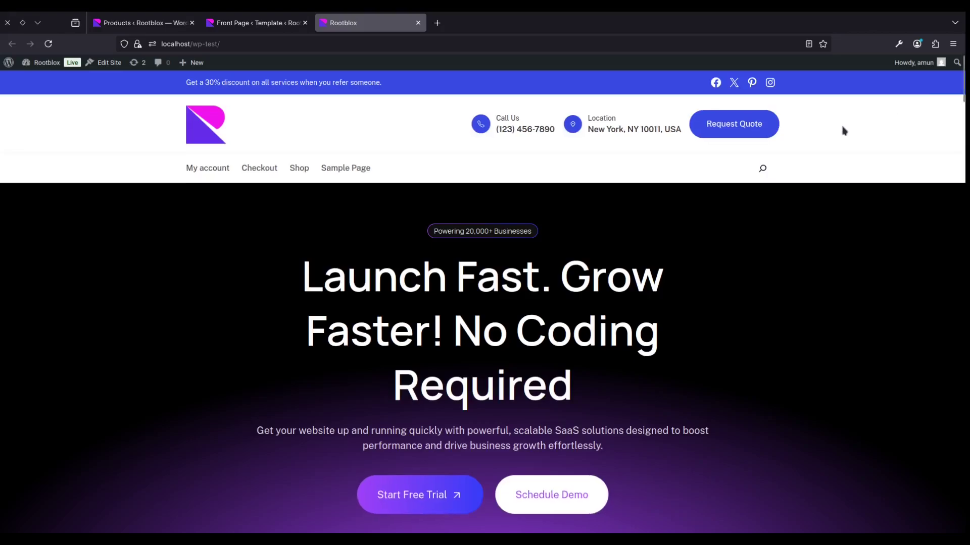